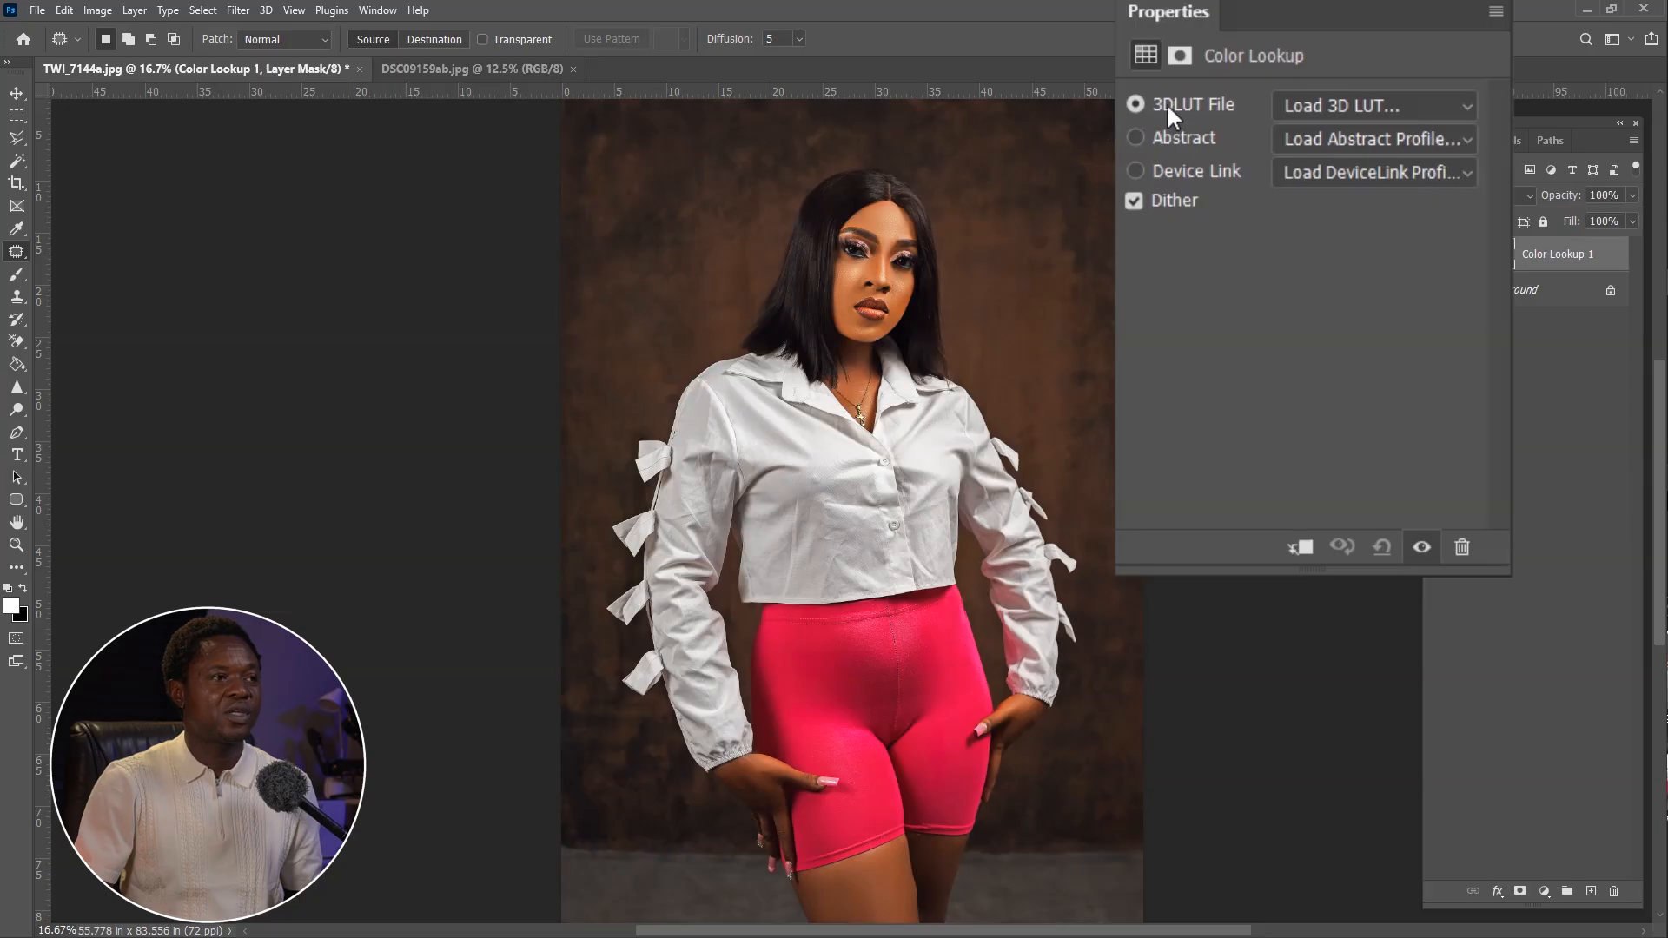
Try the 2Strip.look, 3Strip.look and Bleach Bypass.look 3DLUT files on the portrait's Color Lookup adjustment, one after another.
{"action": "left_click", "coordinate": [1322, 100]}
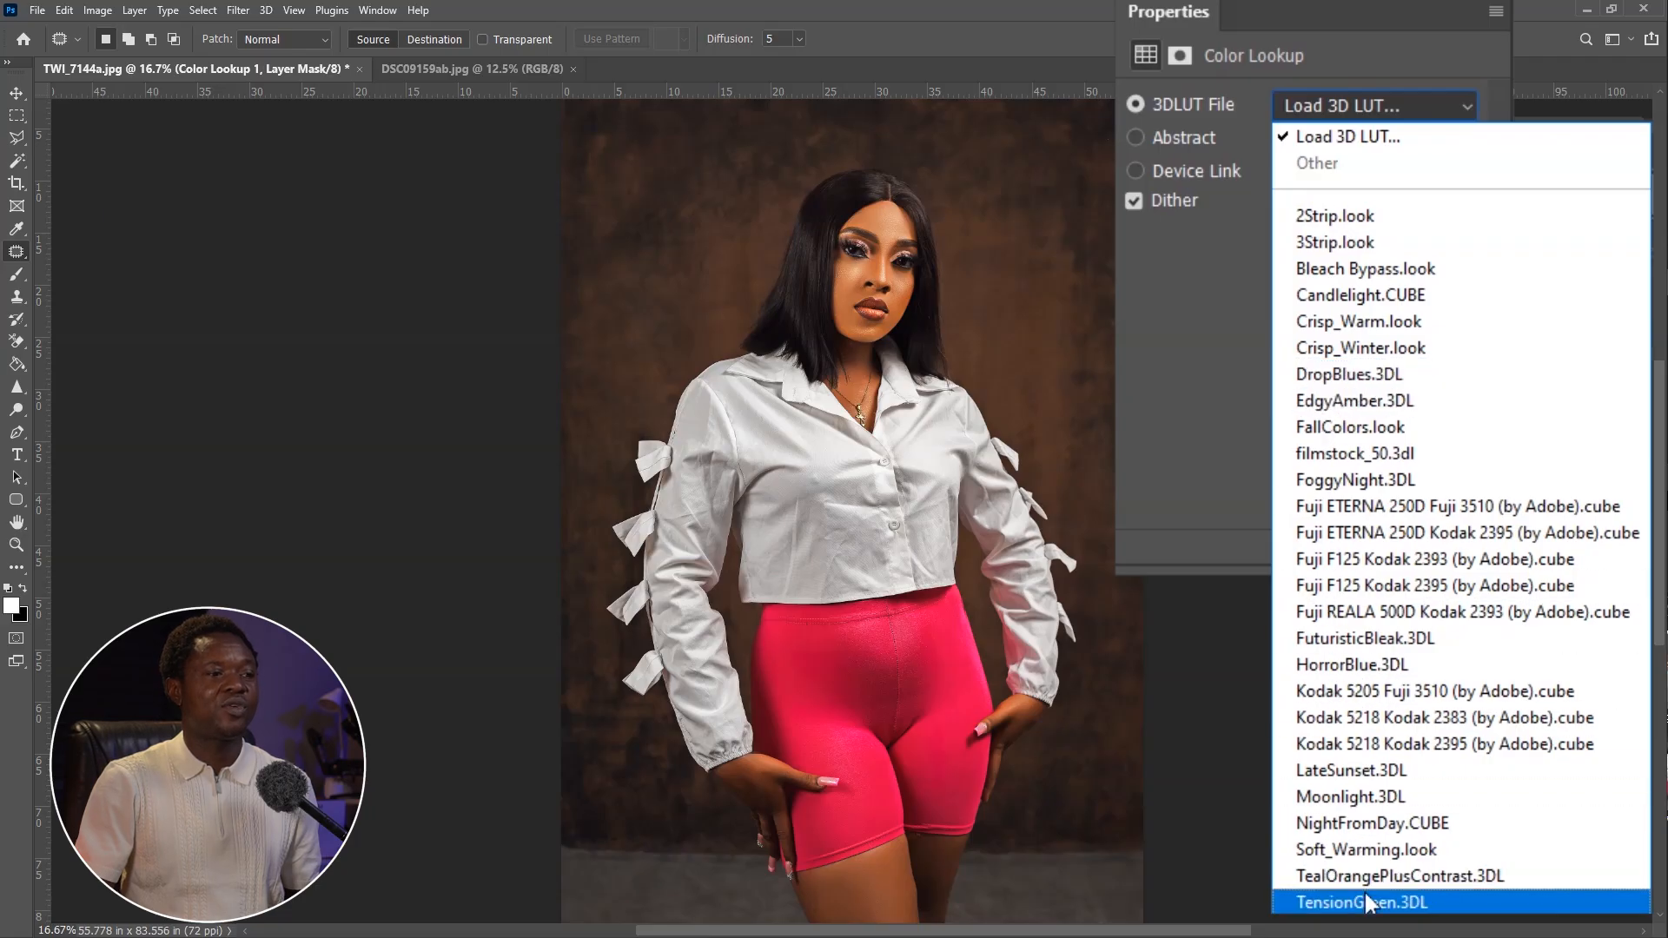
{"action": "left_click", "coordinate": [1372, 218]}
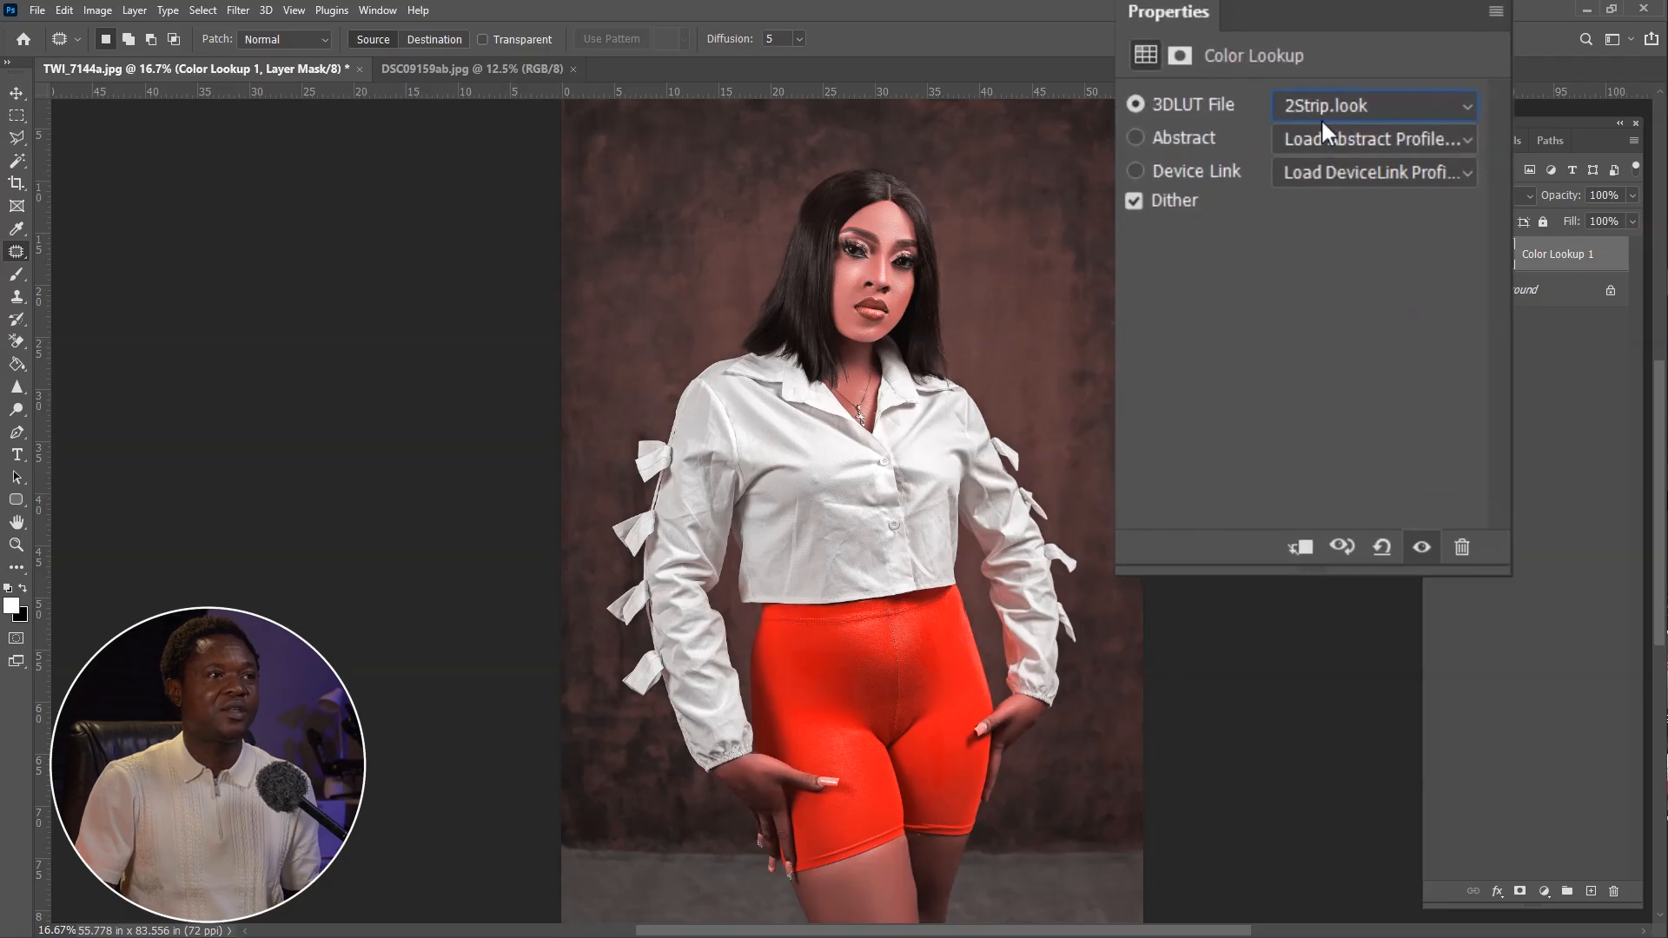
{"action": "left_click", "coordinate": [1373, 106]}
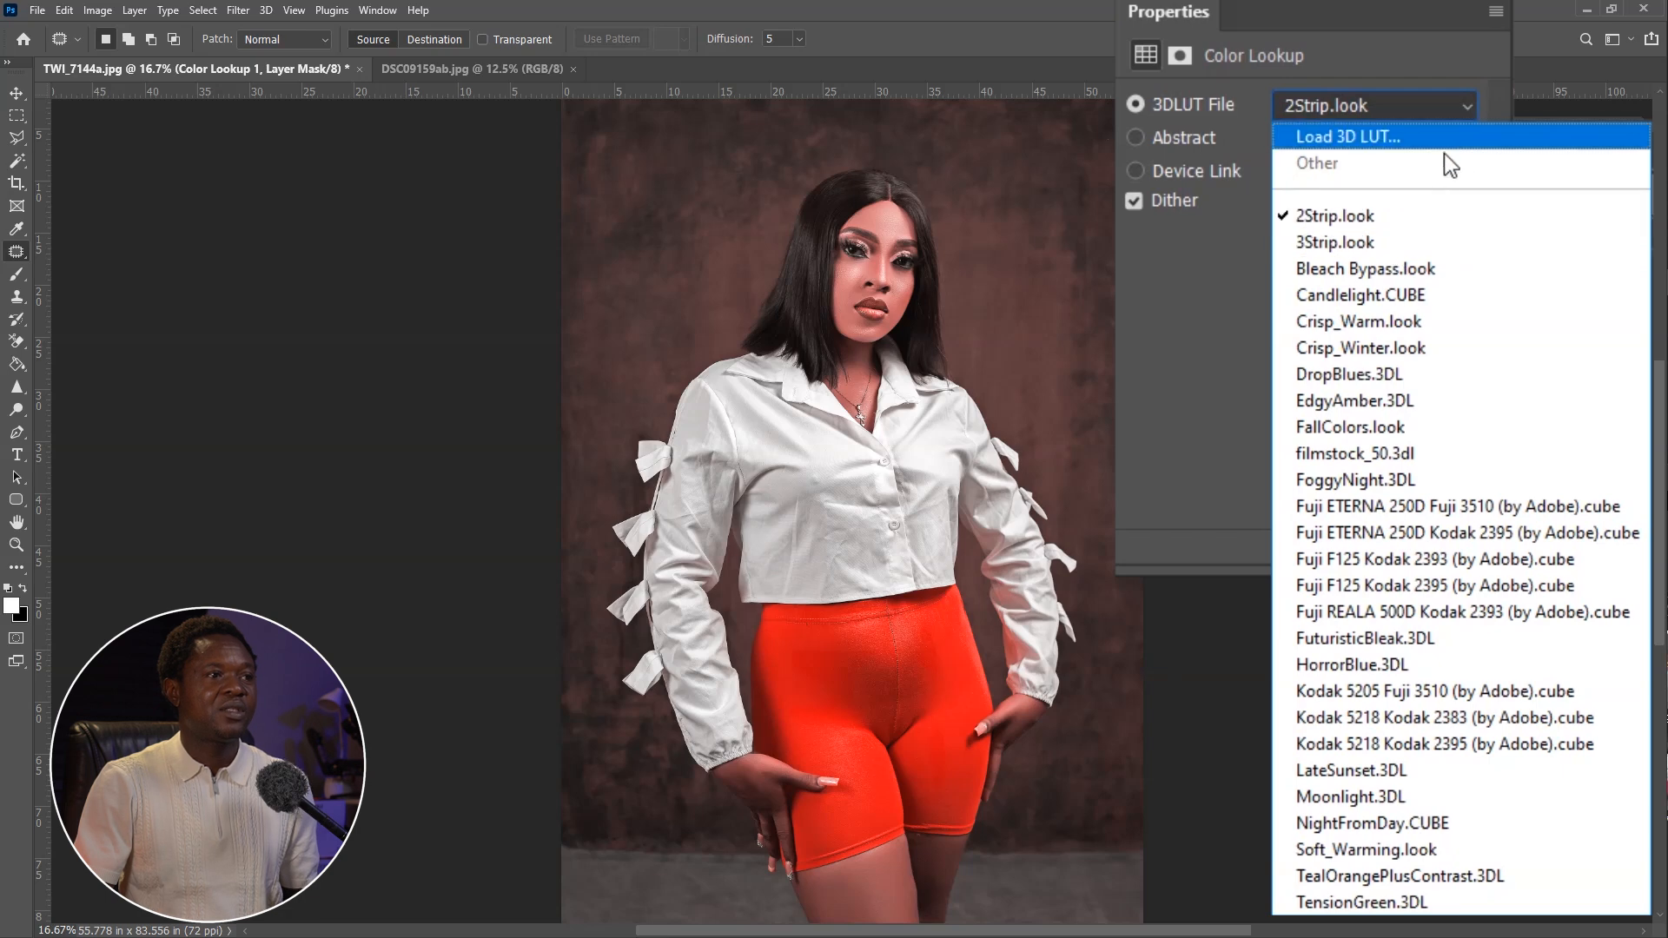
{"action": "left_click", "coordinate": [1355, 244]}
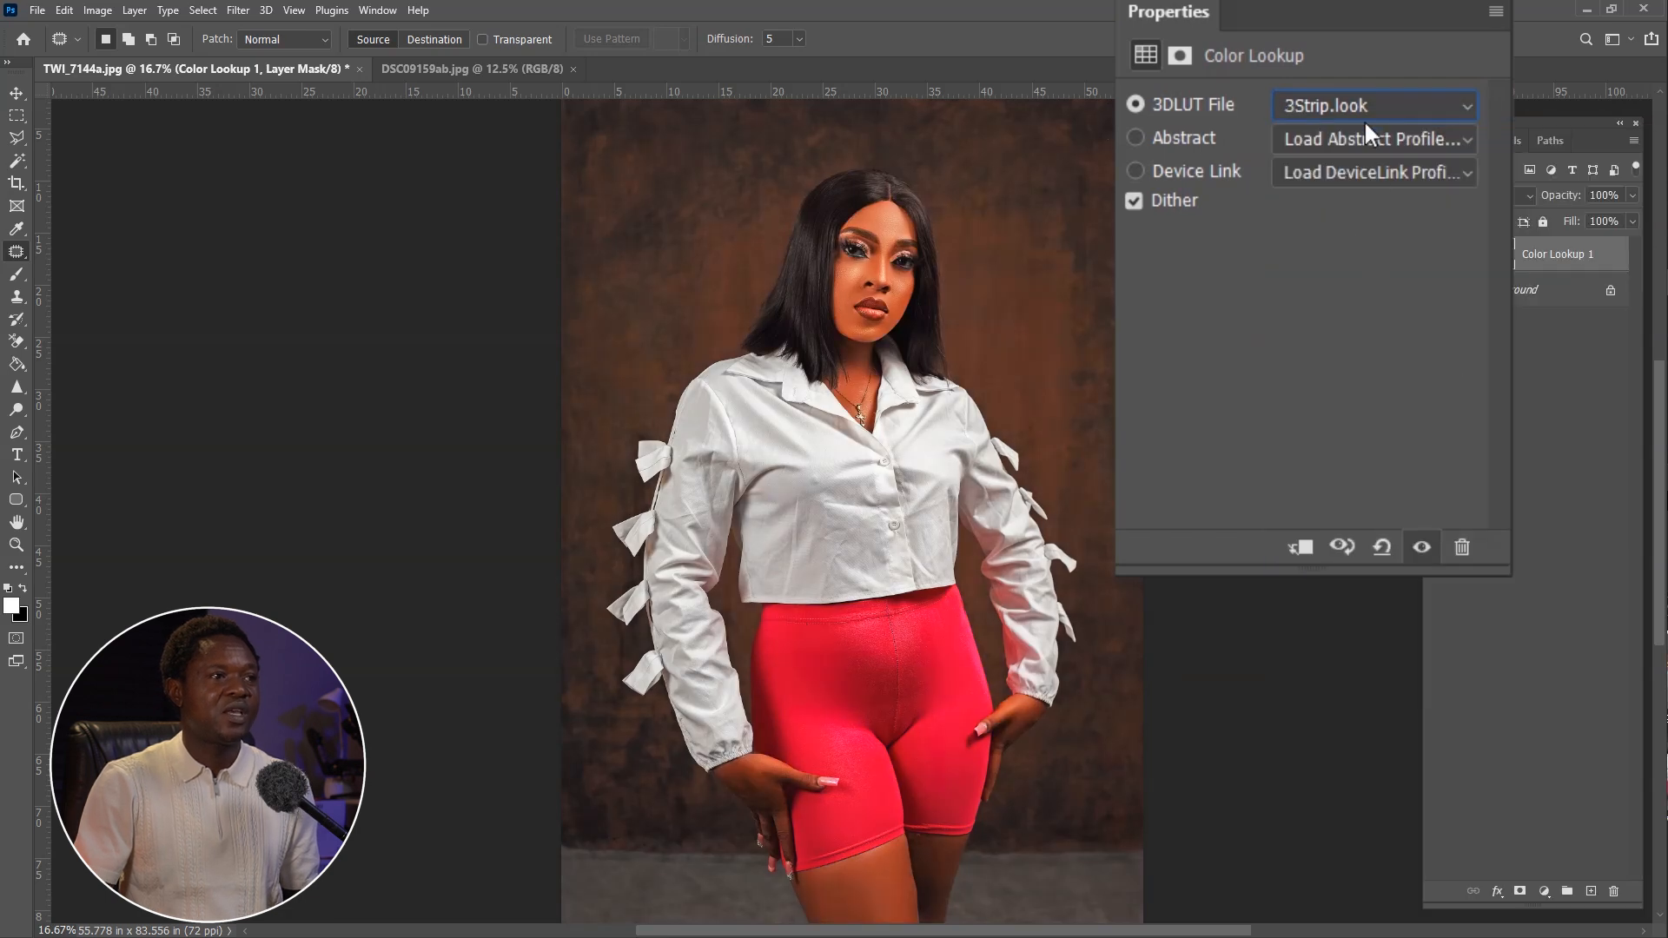
{"action": "left_click", "coordinate": [1363, 105]}
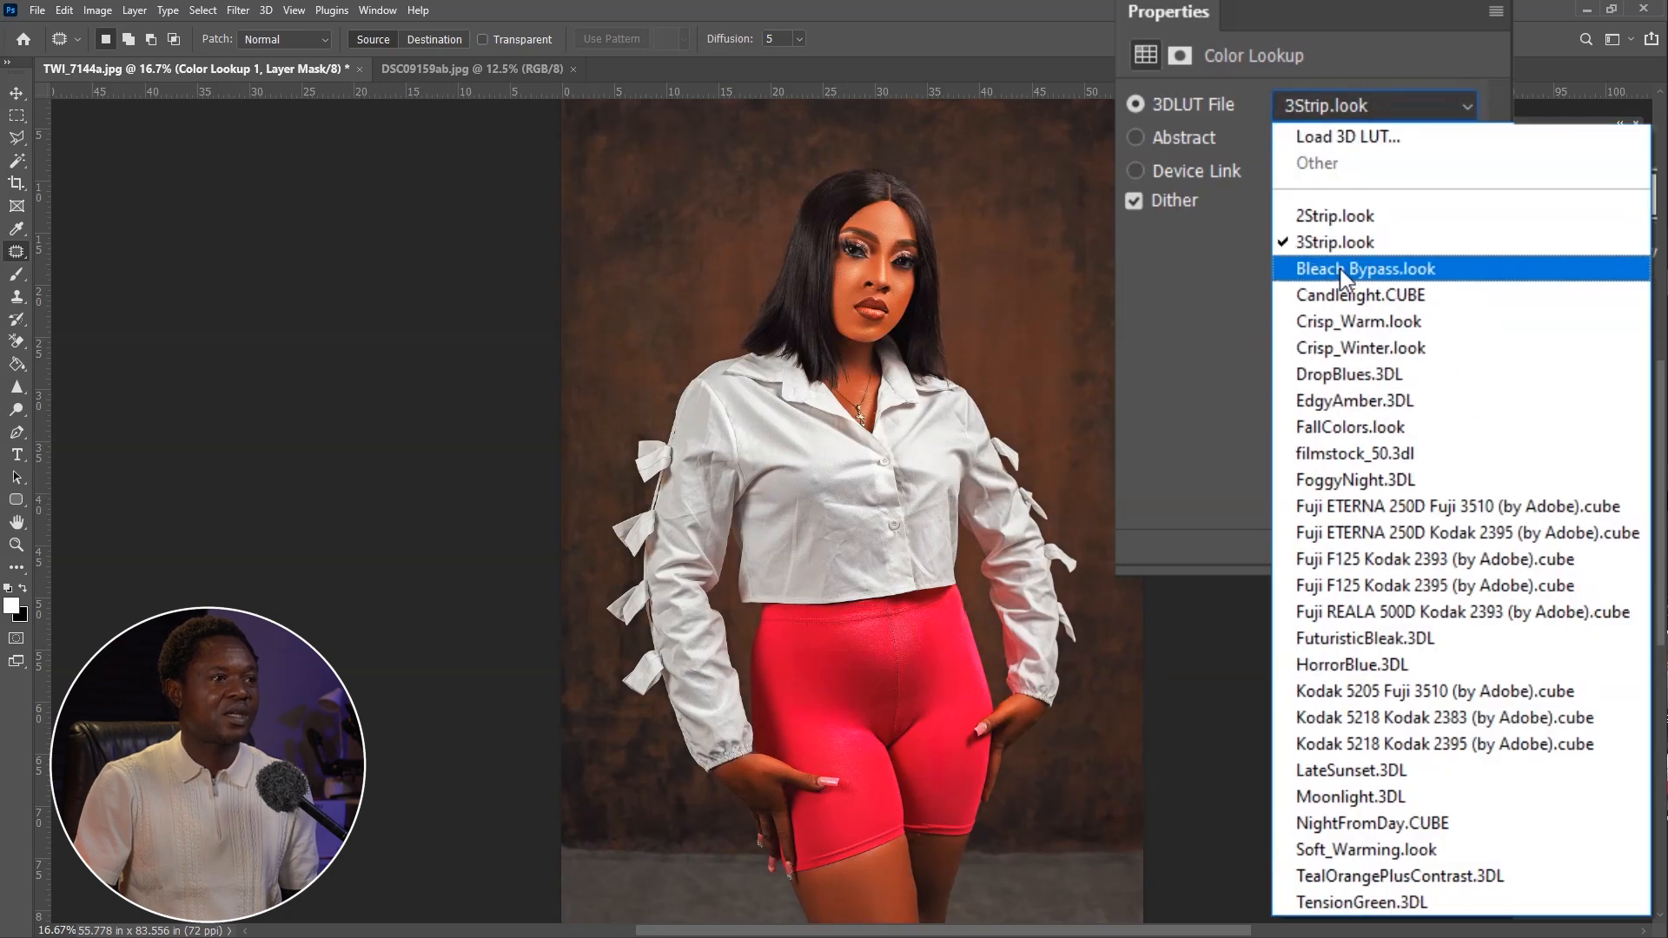
{"action": "left_click", "coordinate": [1339, 268]}
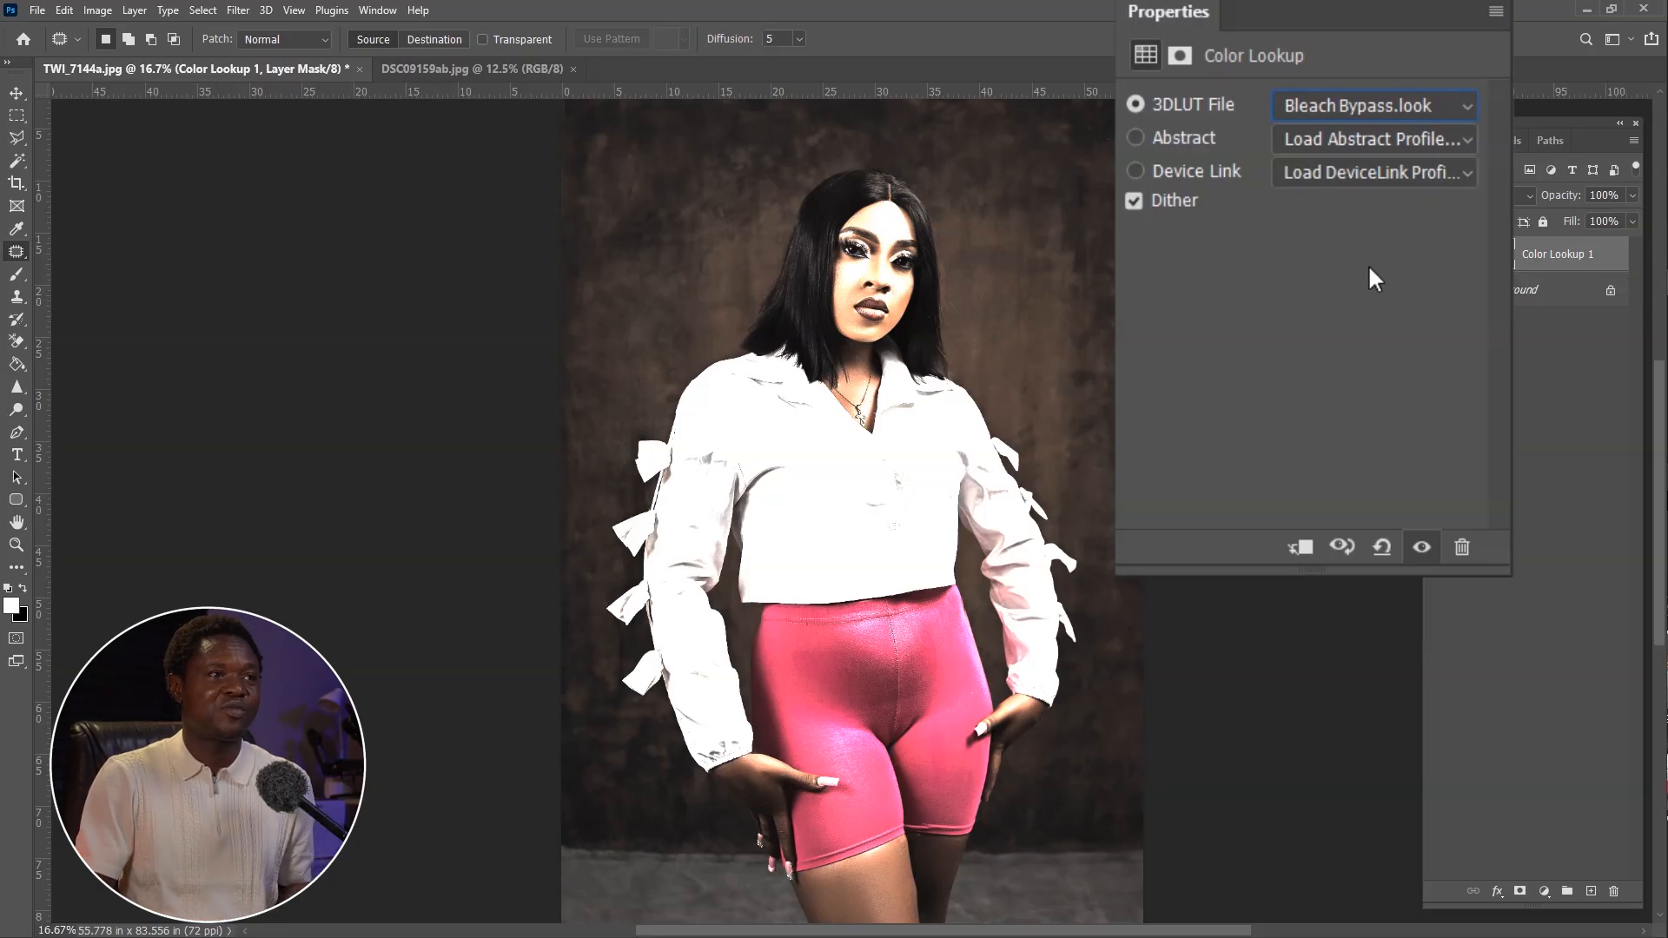
Try the Candlelight.CUBE, Crisp_Warm.look and Crisp_Winter.look 3DLUT files in succession on the Color Lookup adjustment.
{"action": "left_click", "coordinate": [1359, 105]}
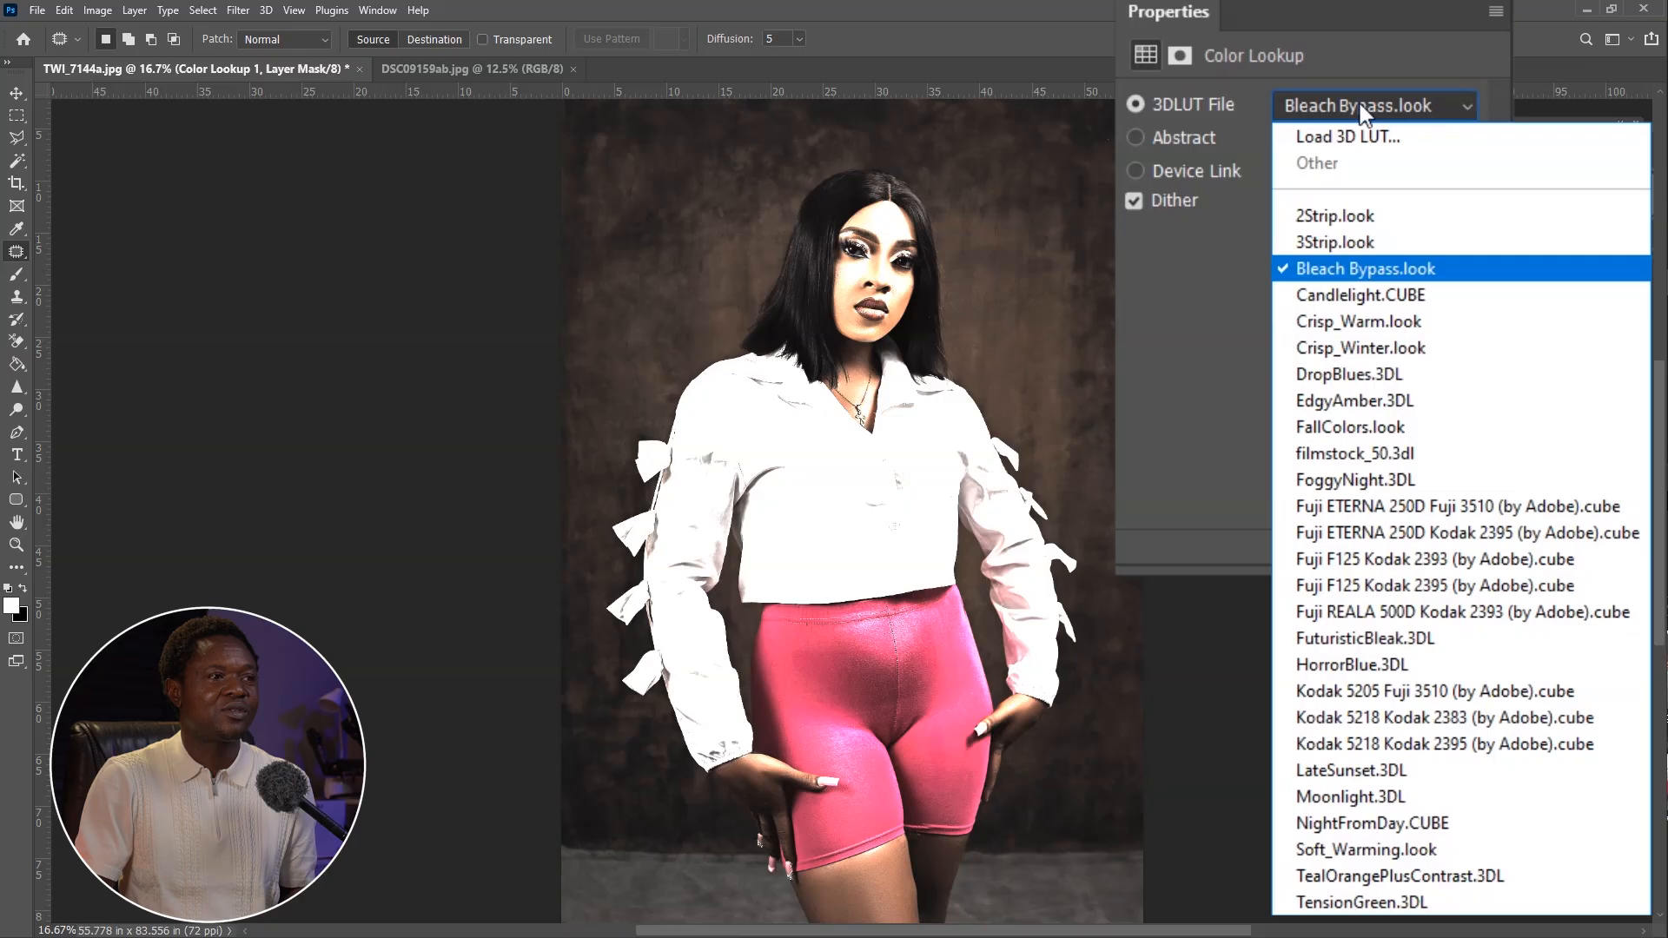
{"action": "left_click", "coordinate": [1349, 297]}
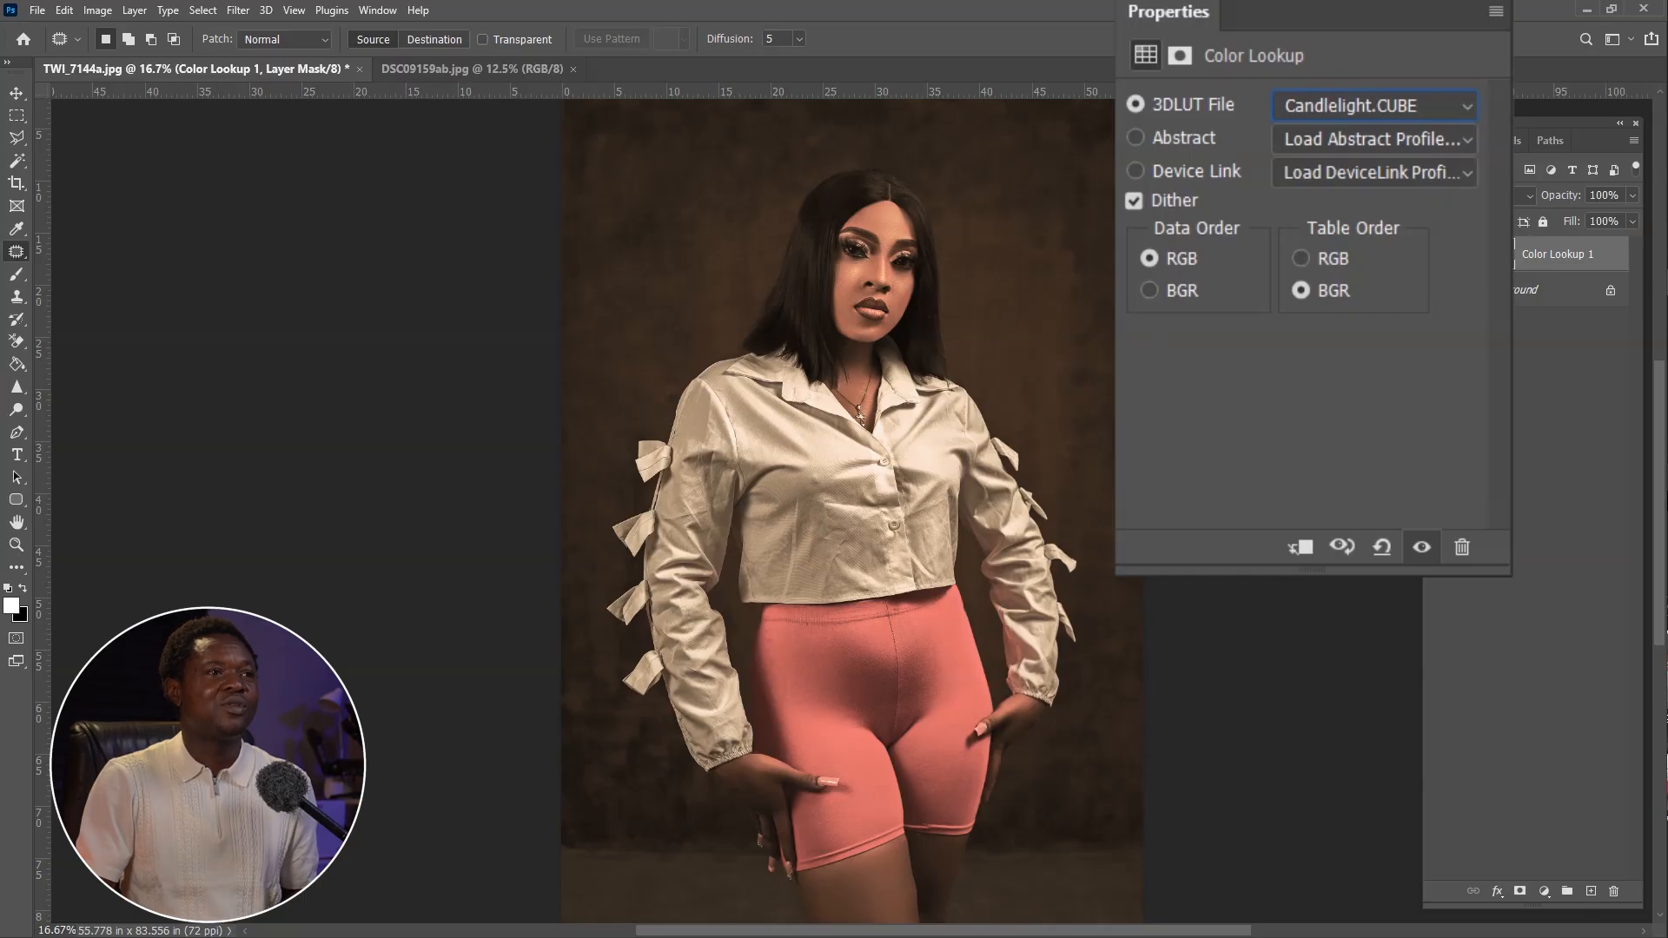
{"action": "left_click", "coordinate": [1414, 100]}
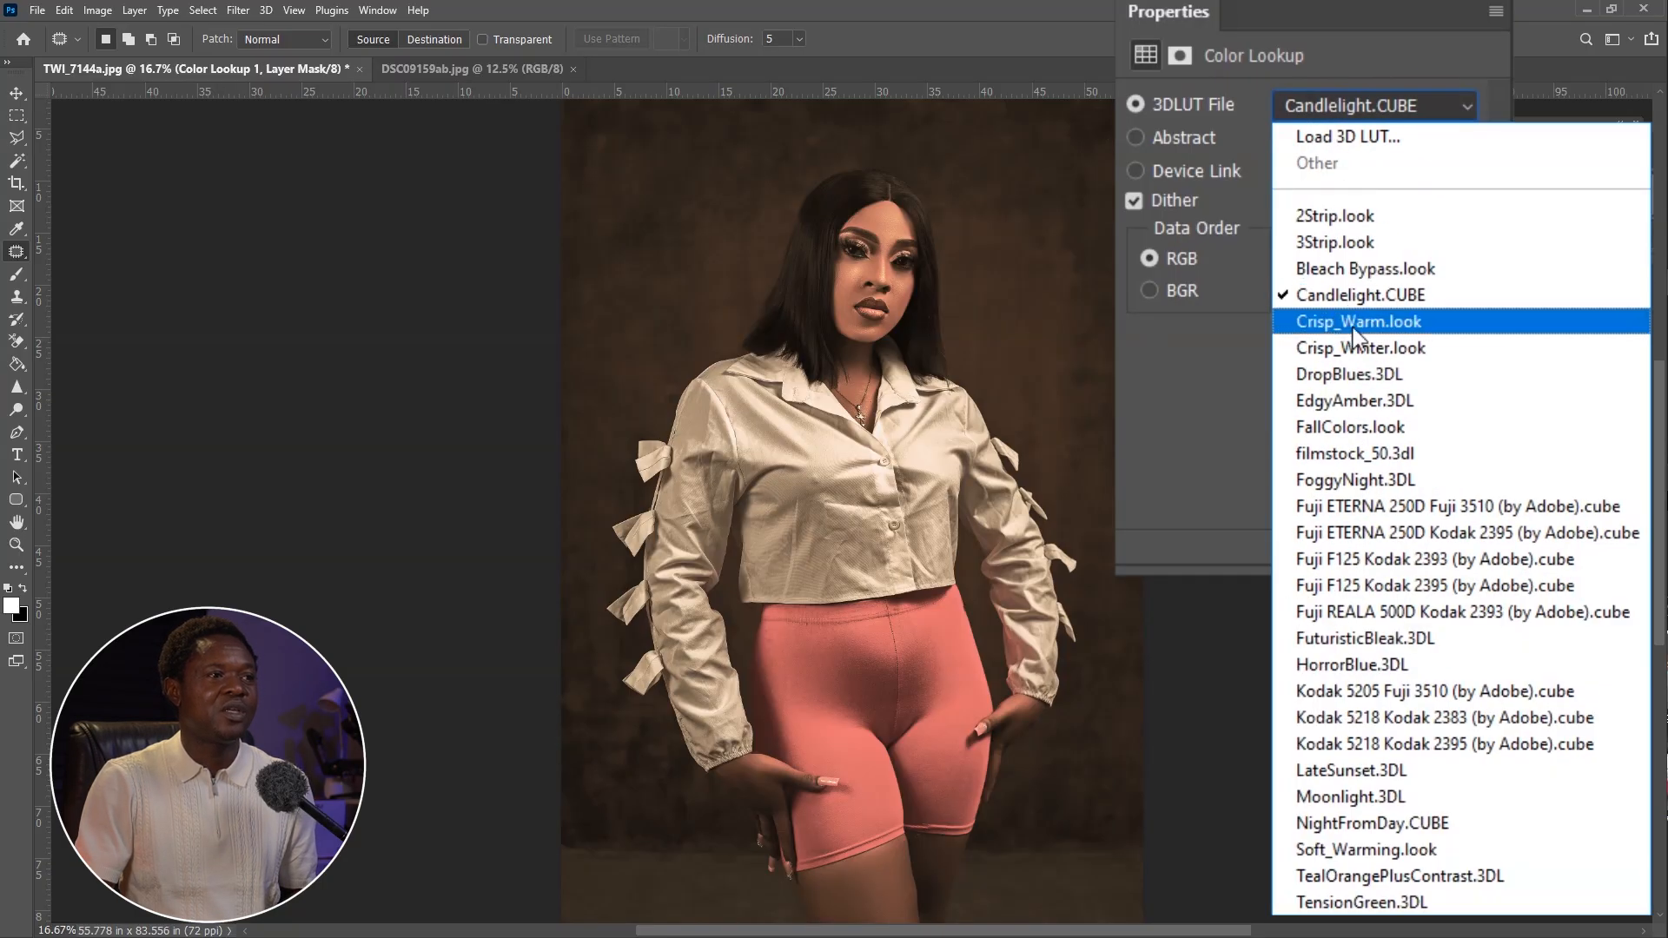
{"action": "left_click", "coordinate": [1373, 322]}
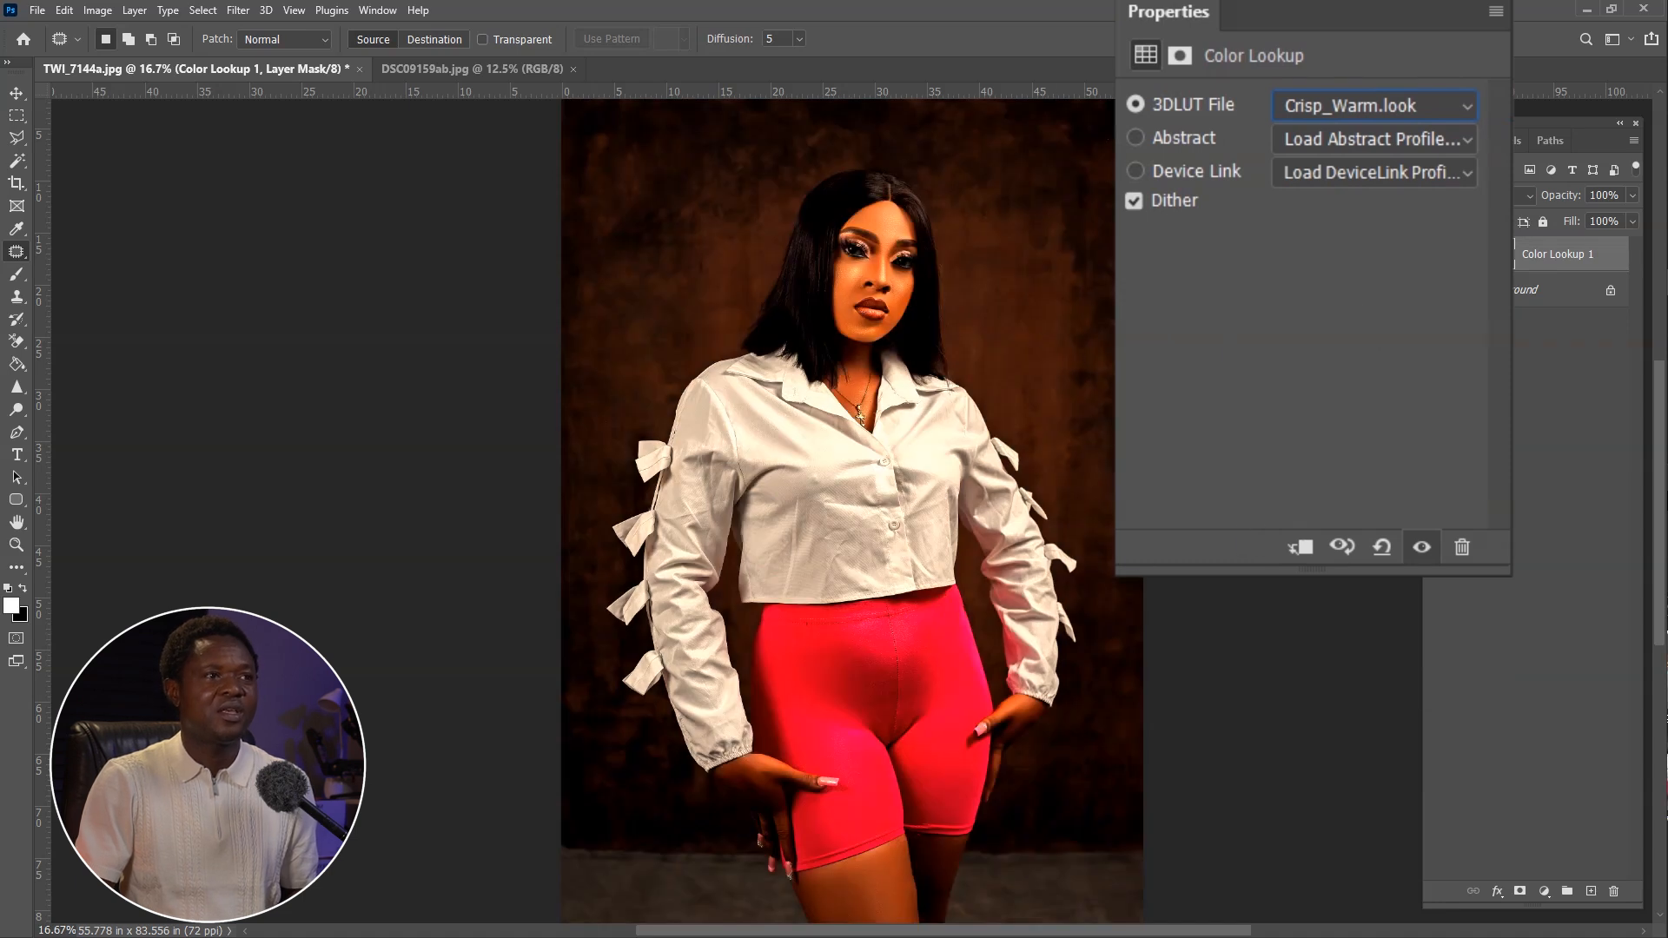
{"action": "left_click", "coordinate": [1450, 111]}
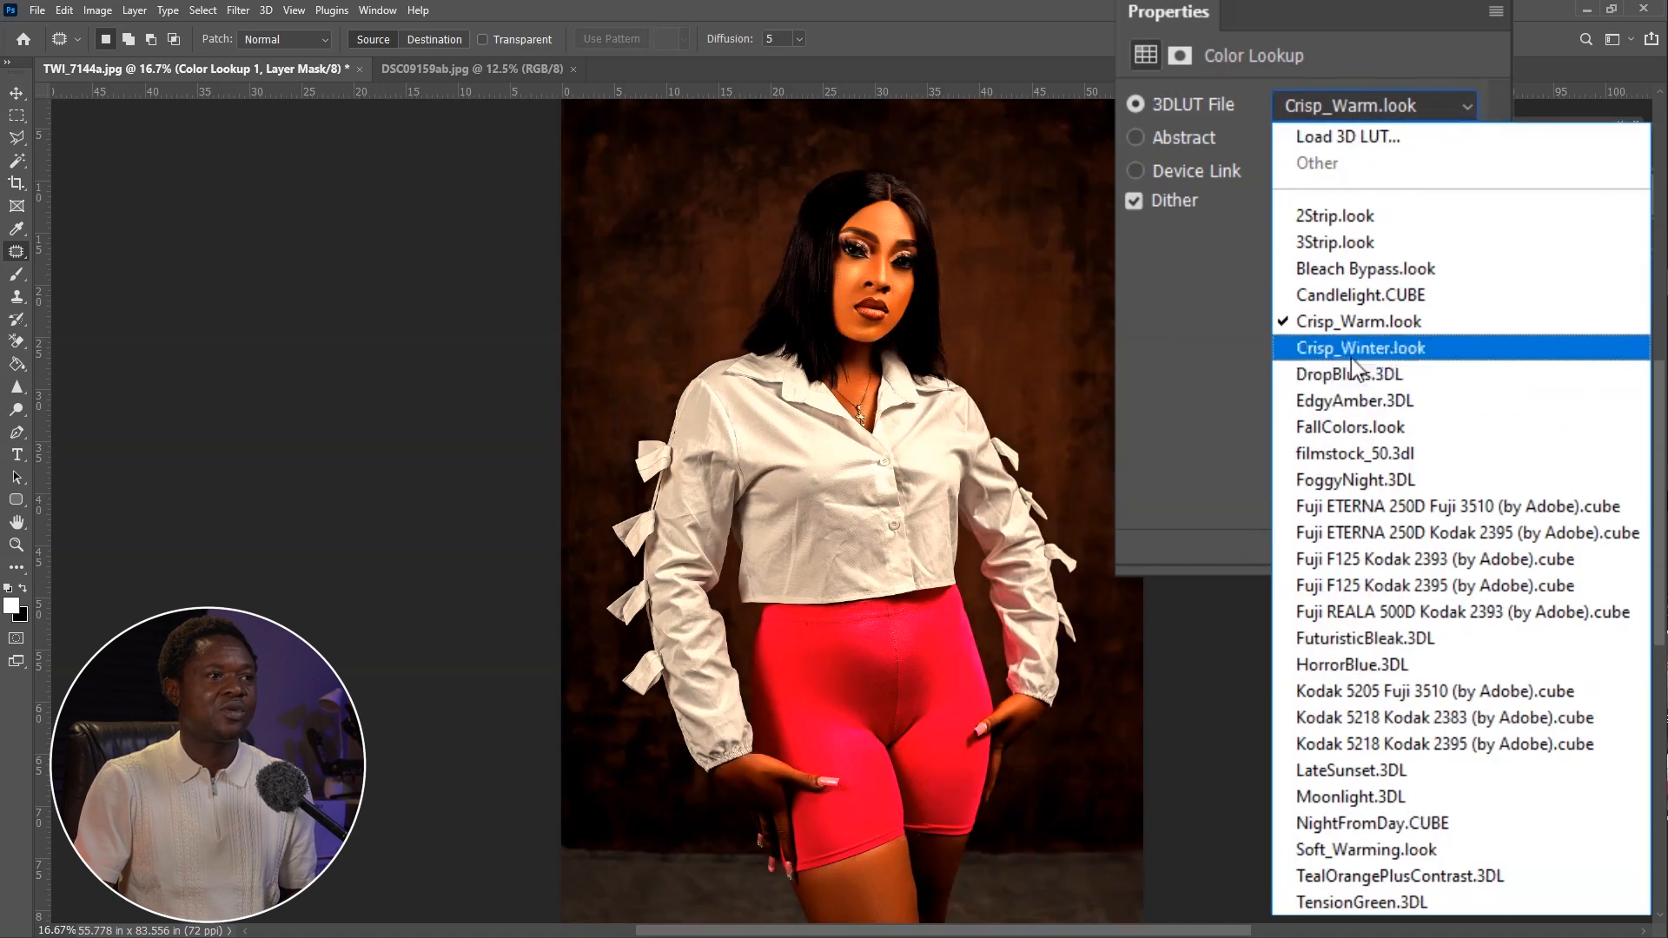
{"action": "left_click", "coordinate": [1358, 349]}
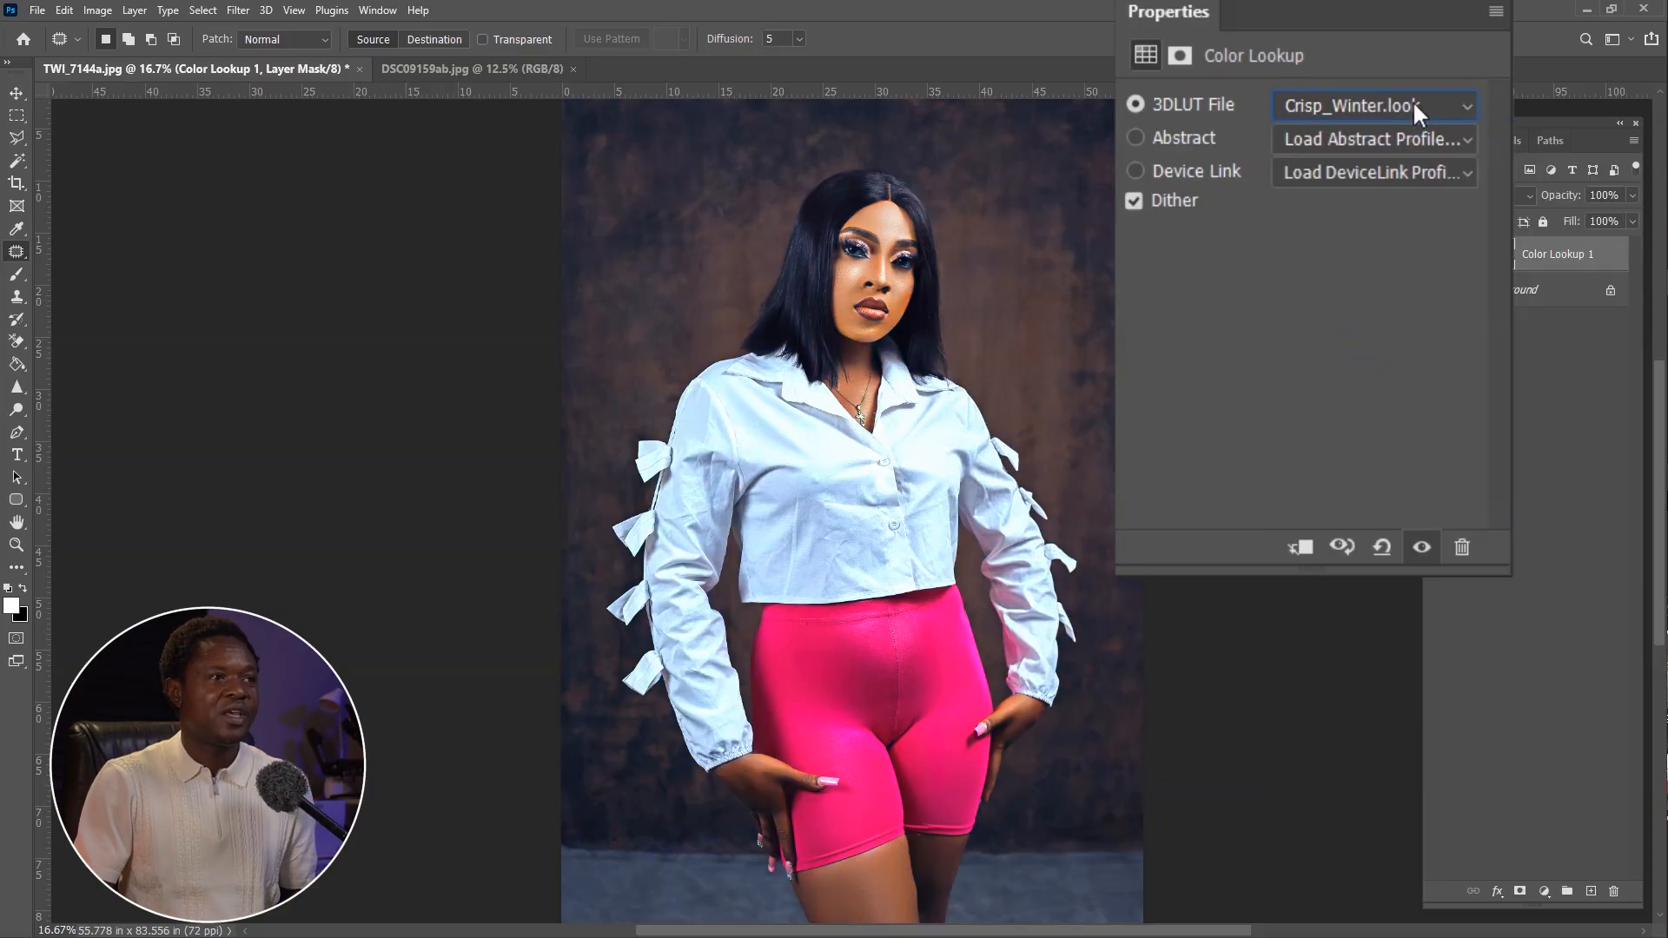
Try the DropBlues.3DL, EdgyAmber.3DL and FallColors.look 3DLUT files in succession on the Color Lookup adjustment.
{"action": "left_click", "coordinate": [1414, 104]}
{"action": "left_click", "coordinate": [1380, 377]}
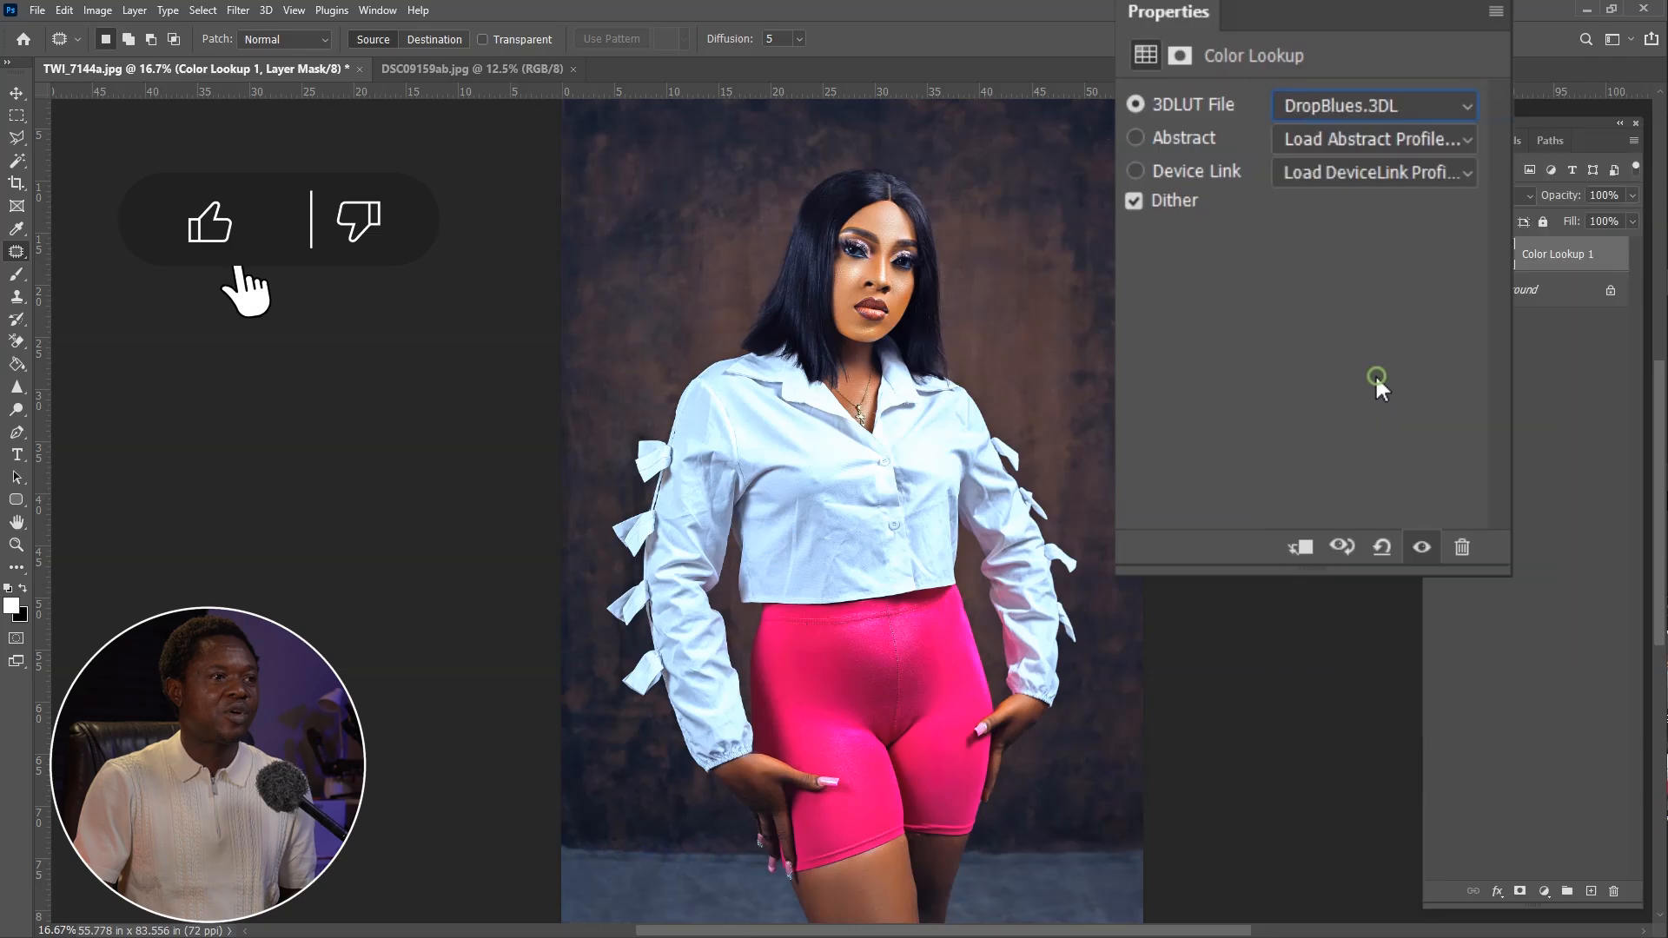
{"action": "left_click", "coordinate": [1414, 104]}
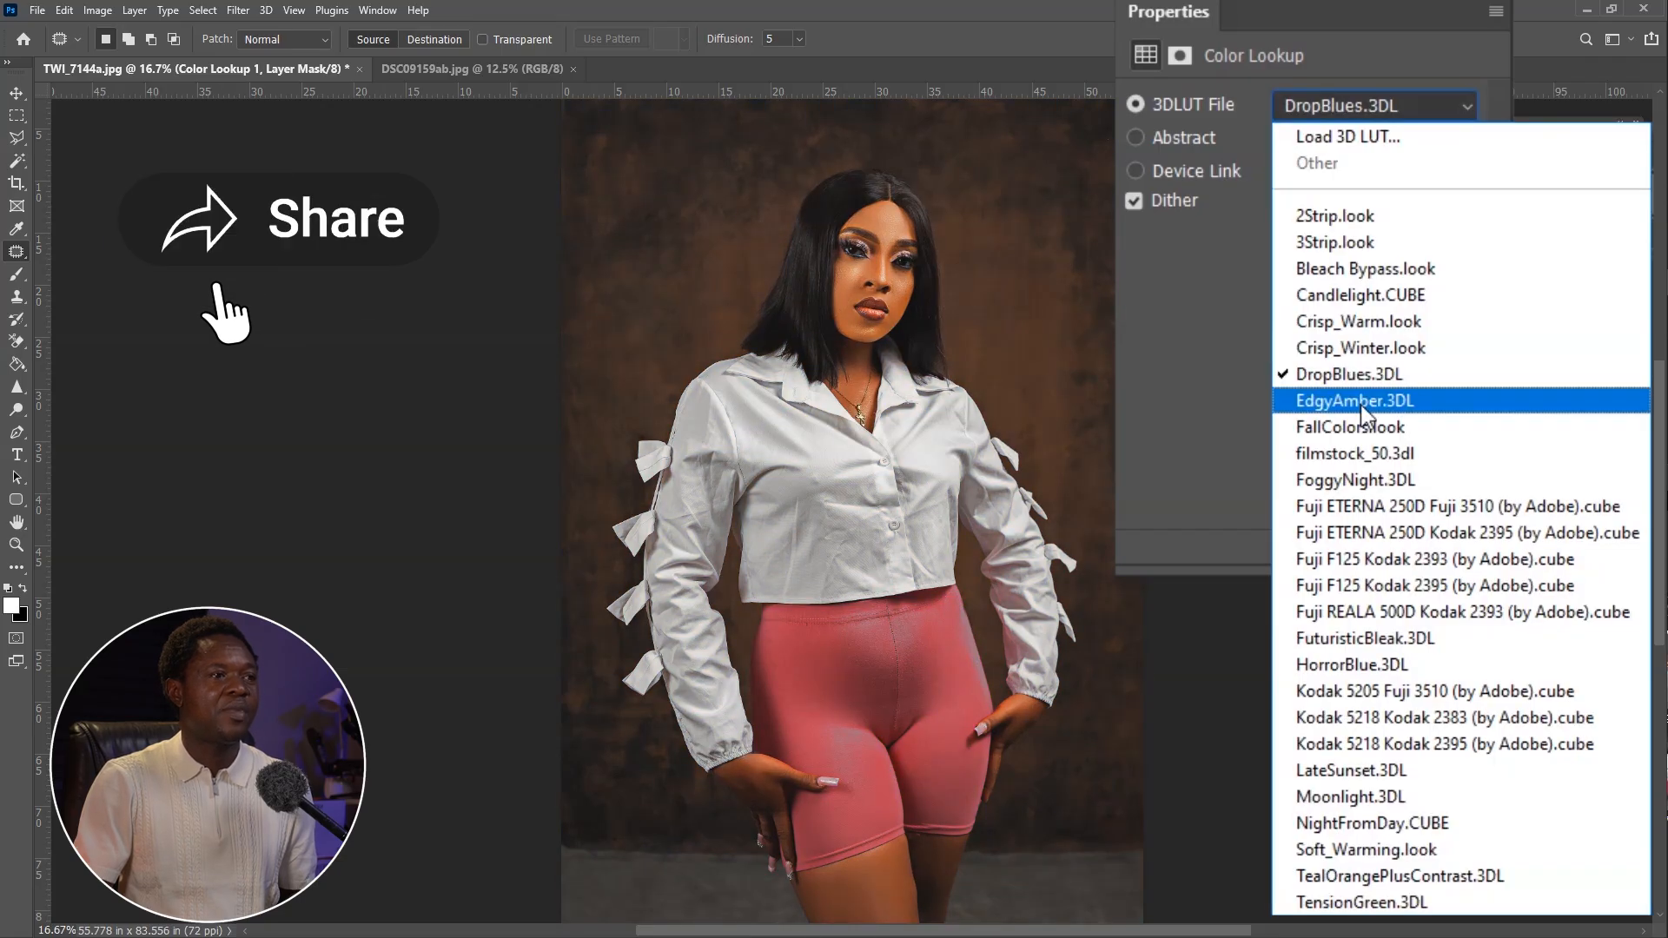
{"action": "left_click", "coordinate": [1360, 405]}
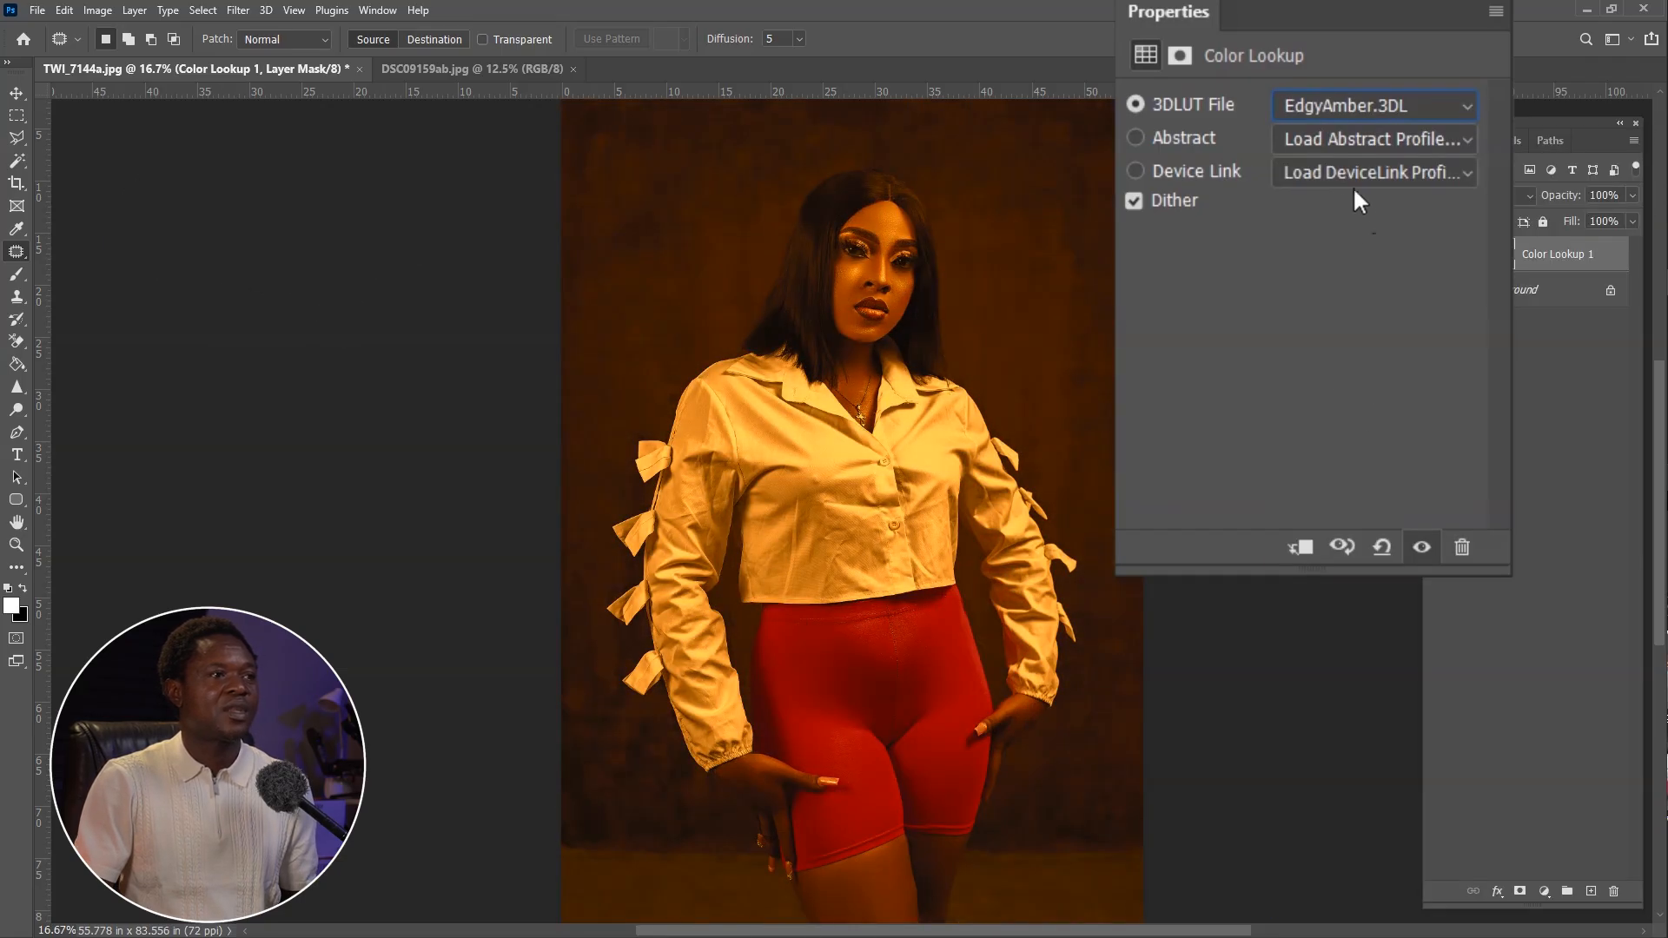
{"action": "left_click", "coordinate": [1405, 104]}
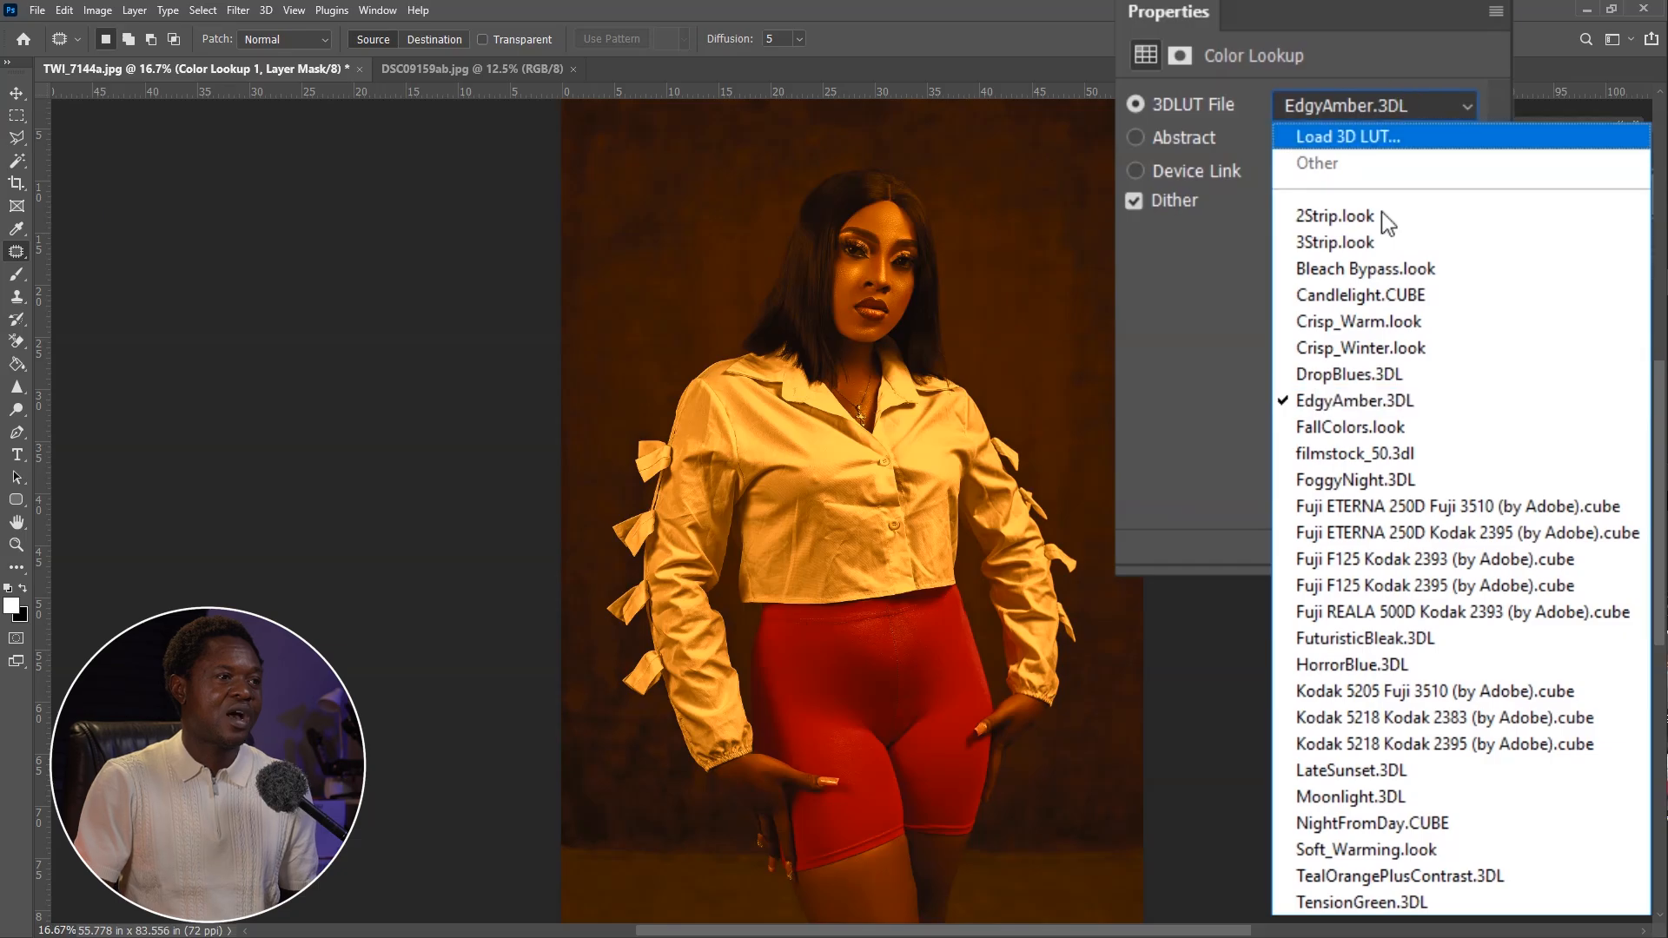
{"action": "left_click", "coordinate": [1360, 429]}
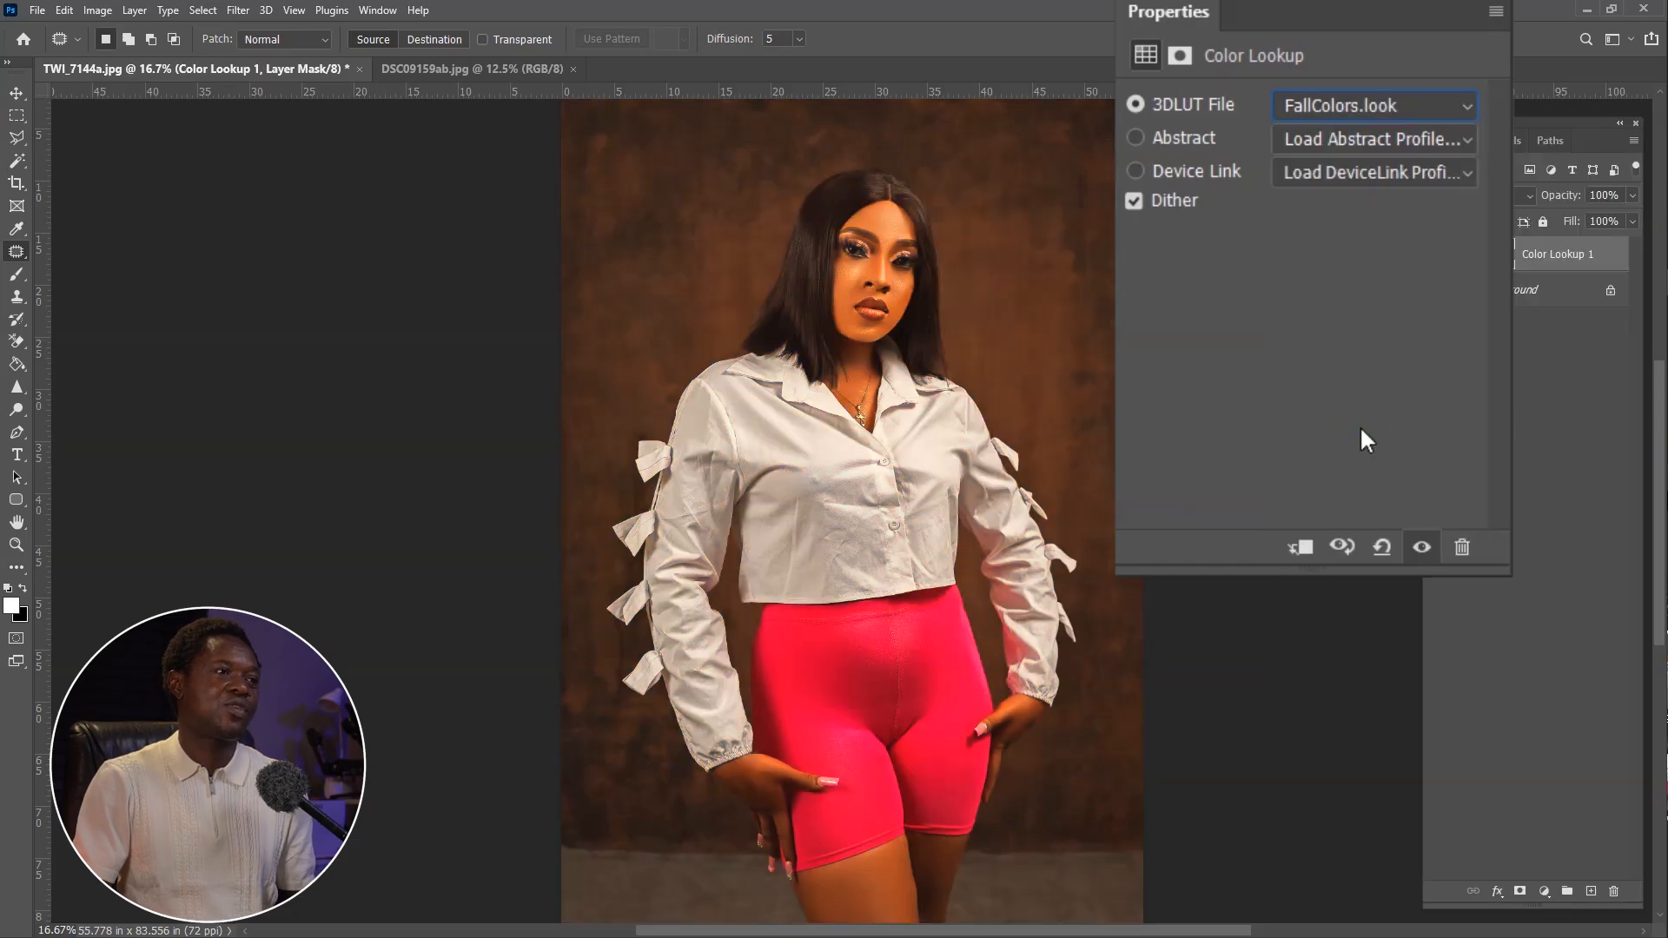
Try the filmstock_50.3dl and FoggyNight.3DL 3DLUT files on the Color Lookup adjustment.
{"action": "left_click", "coordinate": [1394, 103]}
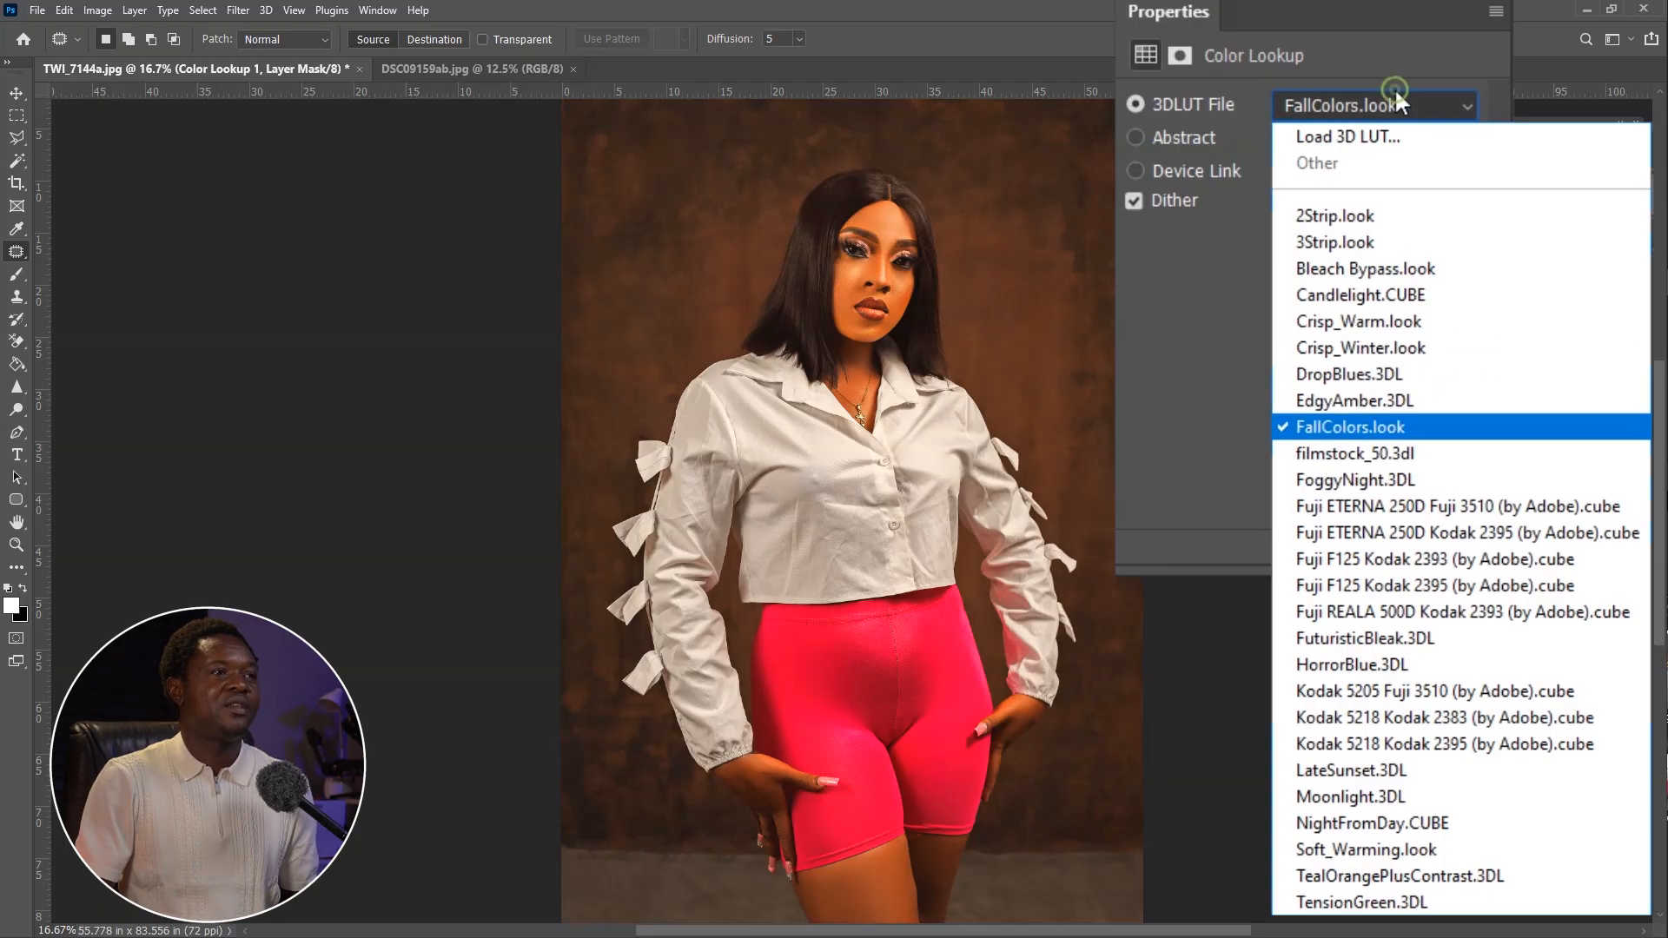
{"action": "left_click", "coordinate": [1344, 455]}
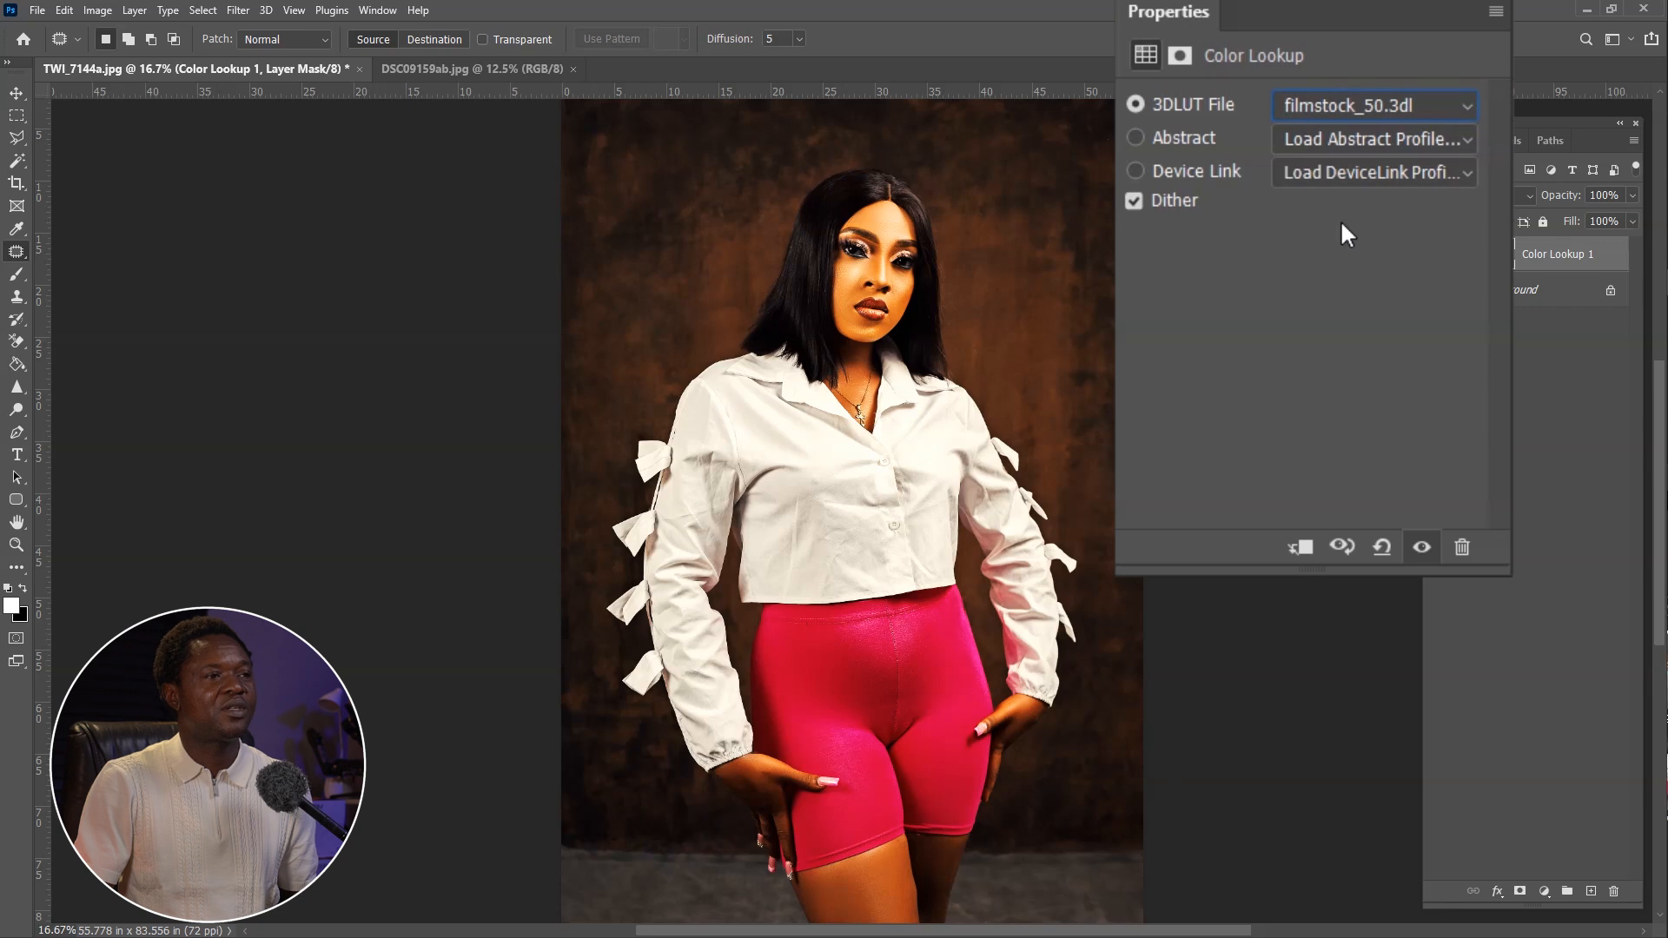
{"action": "left_click", "coordinate": [1334, 97]}
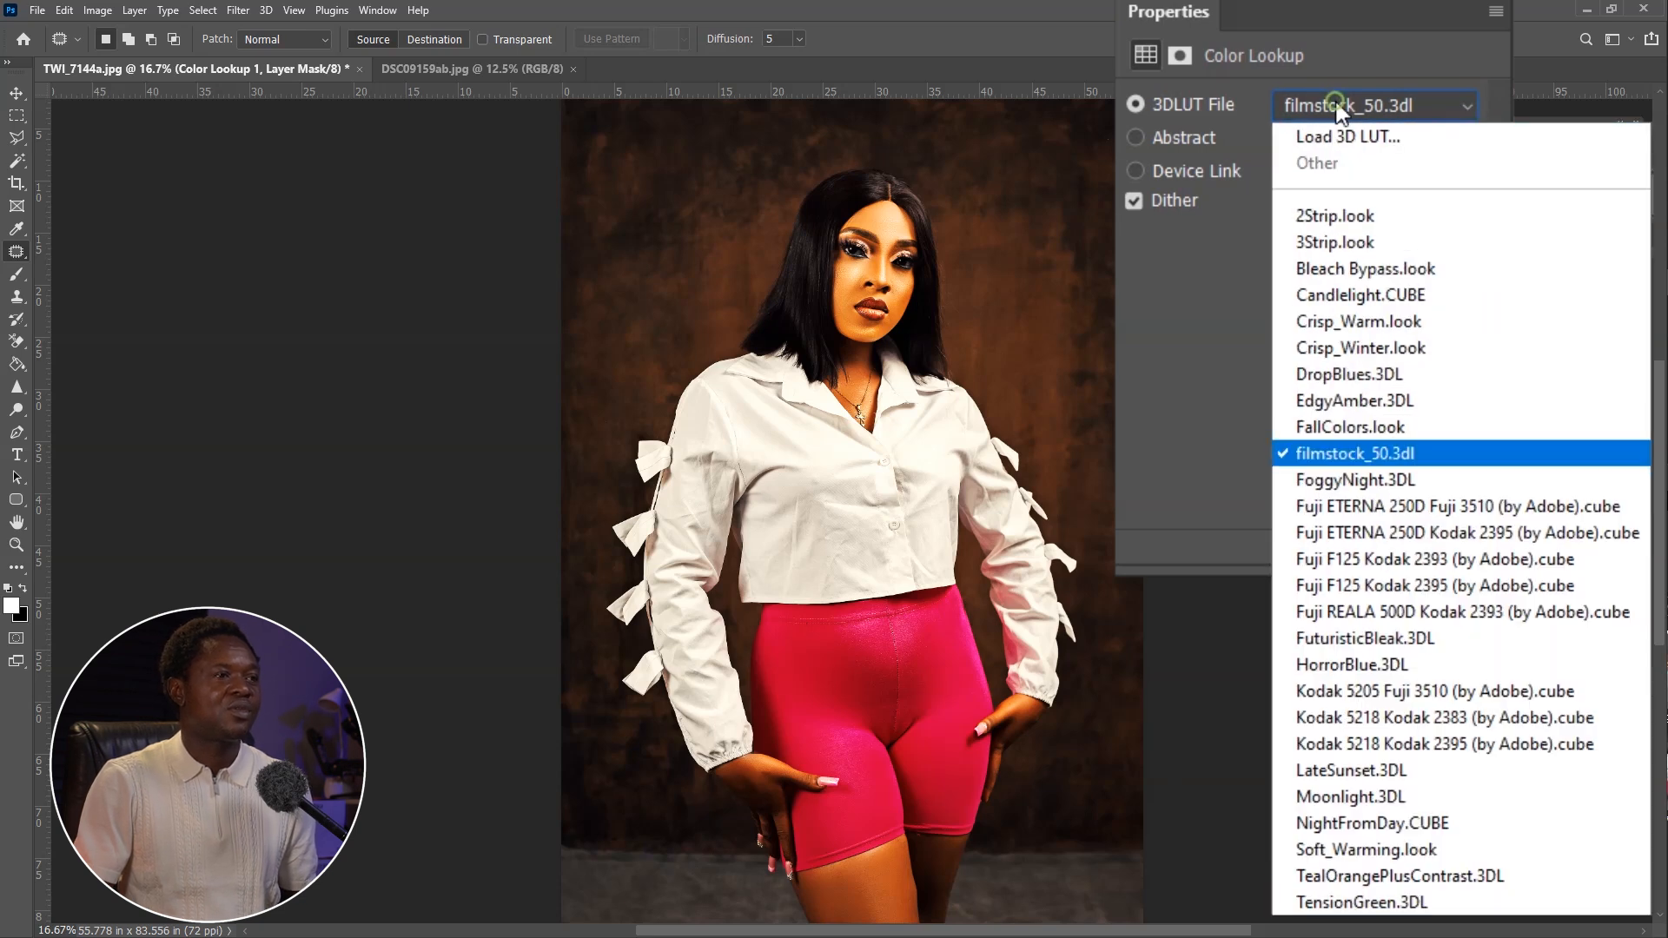
{"action": "left_click", "coordinate": [1317, 479]}
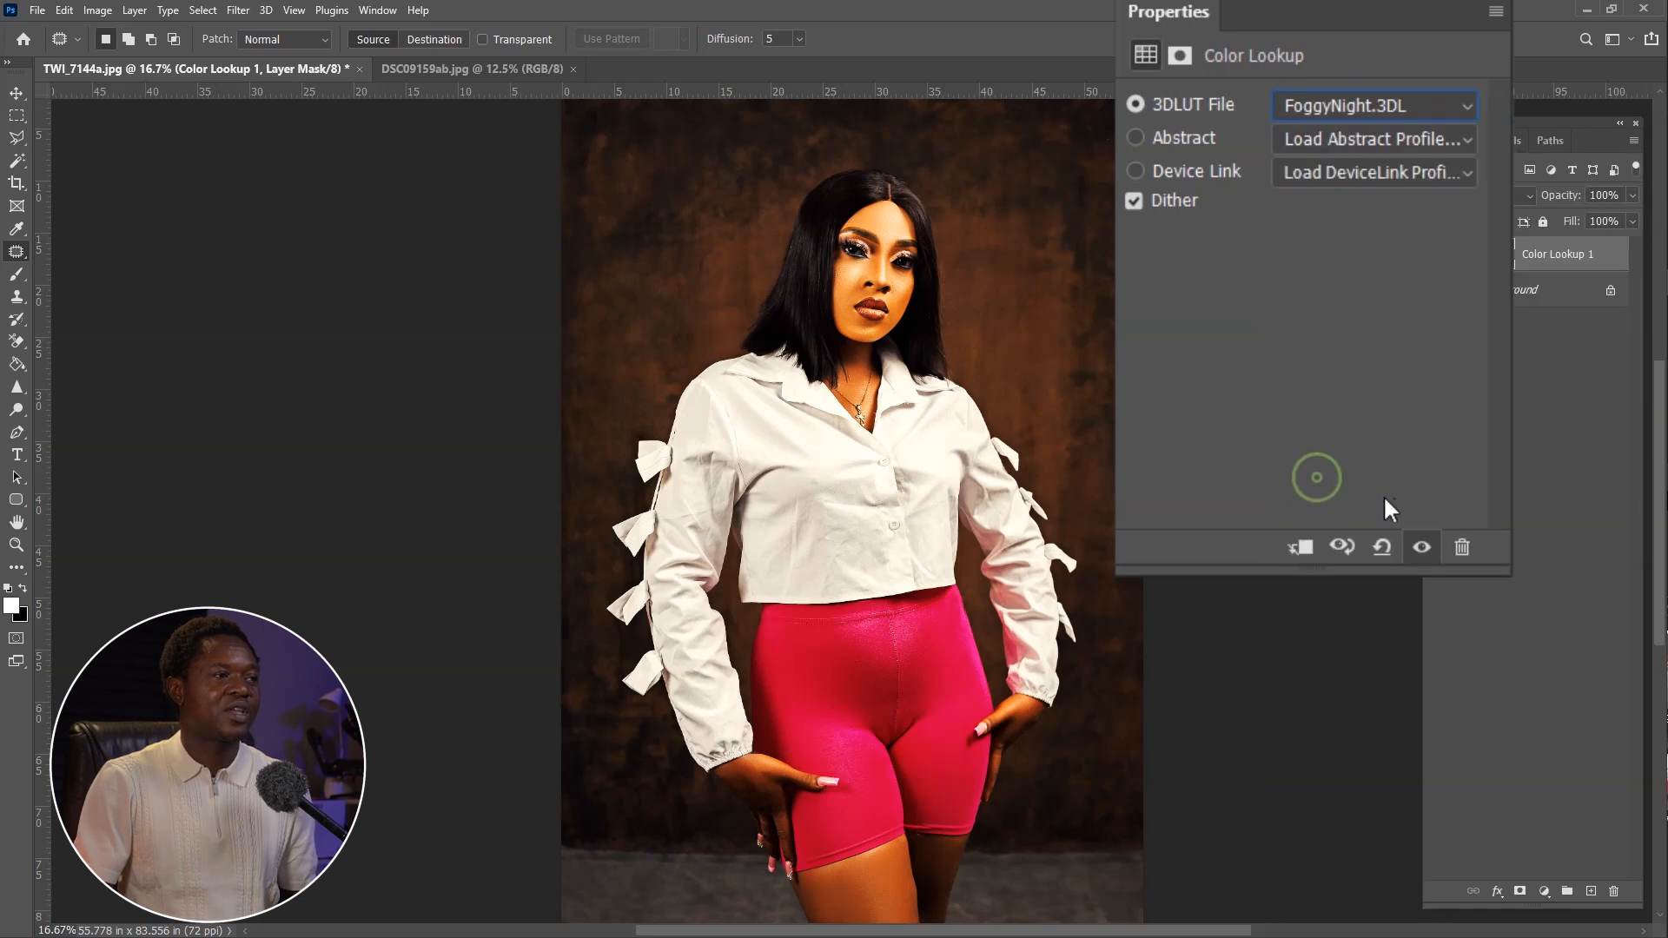
Try the Fuji ETERNA 250D Fuji 3510 and Fuji ETERNA 250D Kodak 2395 3DLUT files on the Color Lookup adjustment.
{"action": "left_click", "coordinate": [1322, 104]}
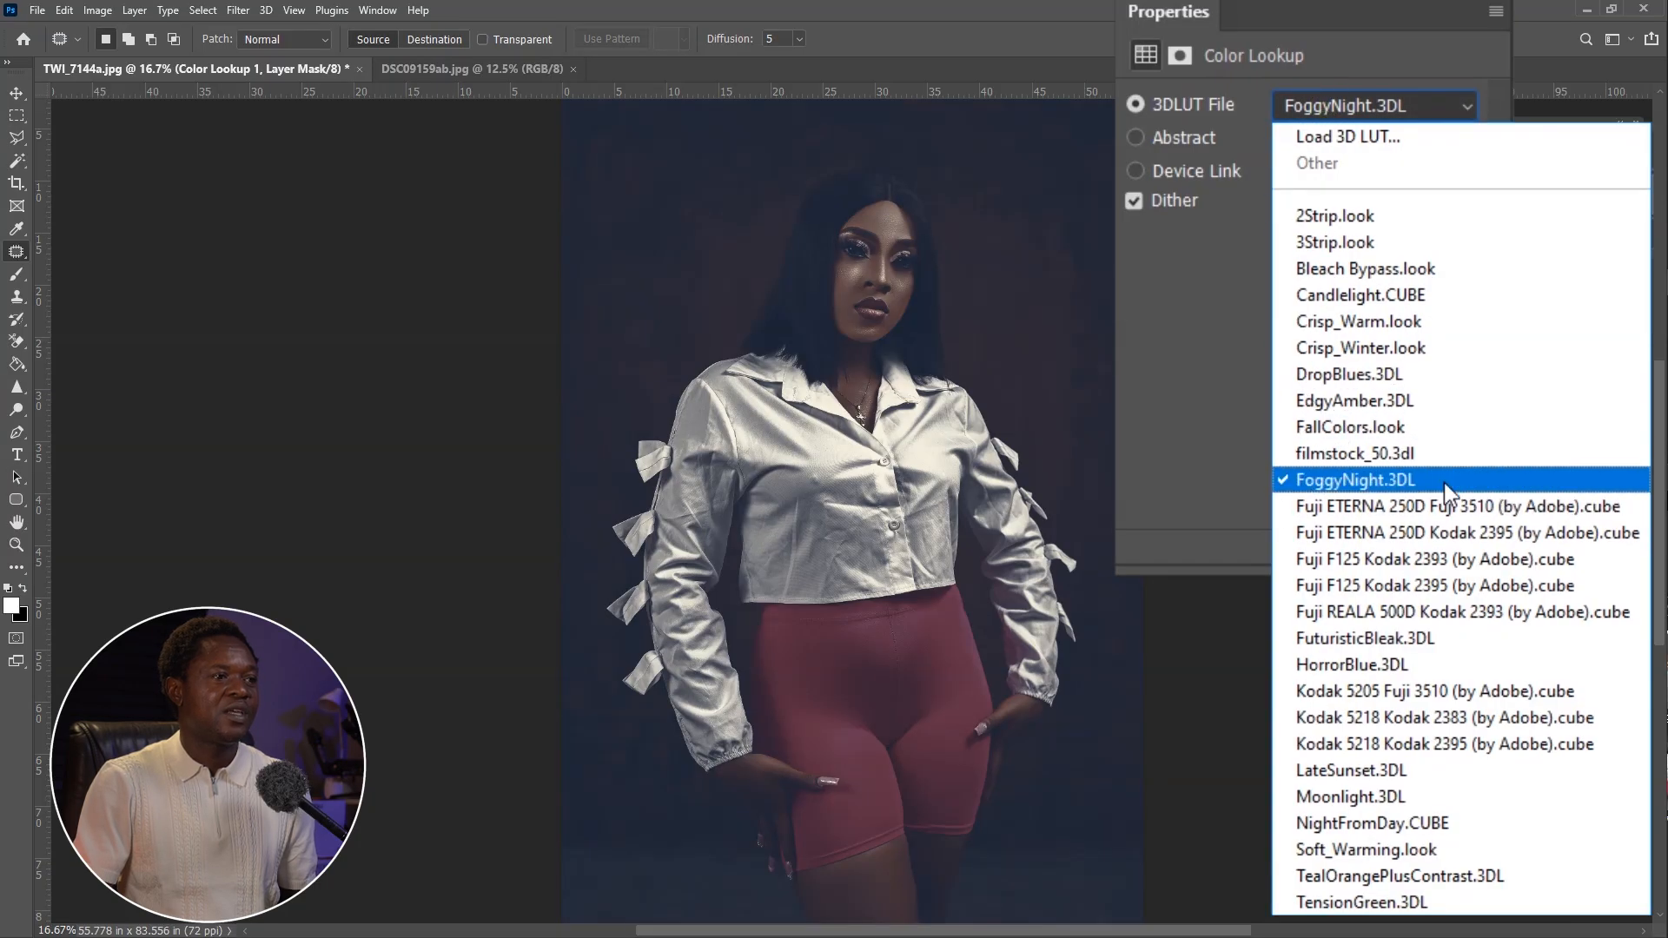
{"action": "left_click", "coordinate": [1369, 513]}
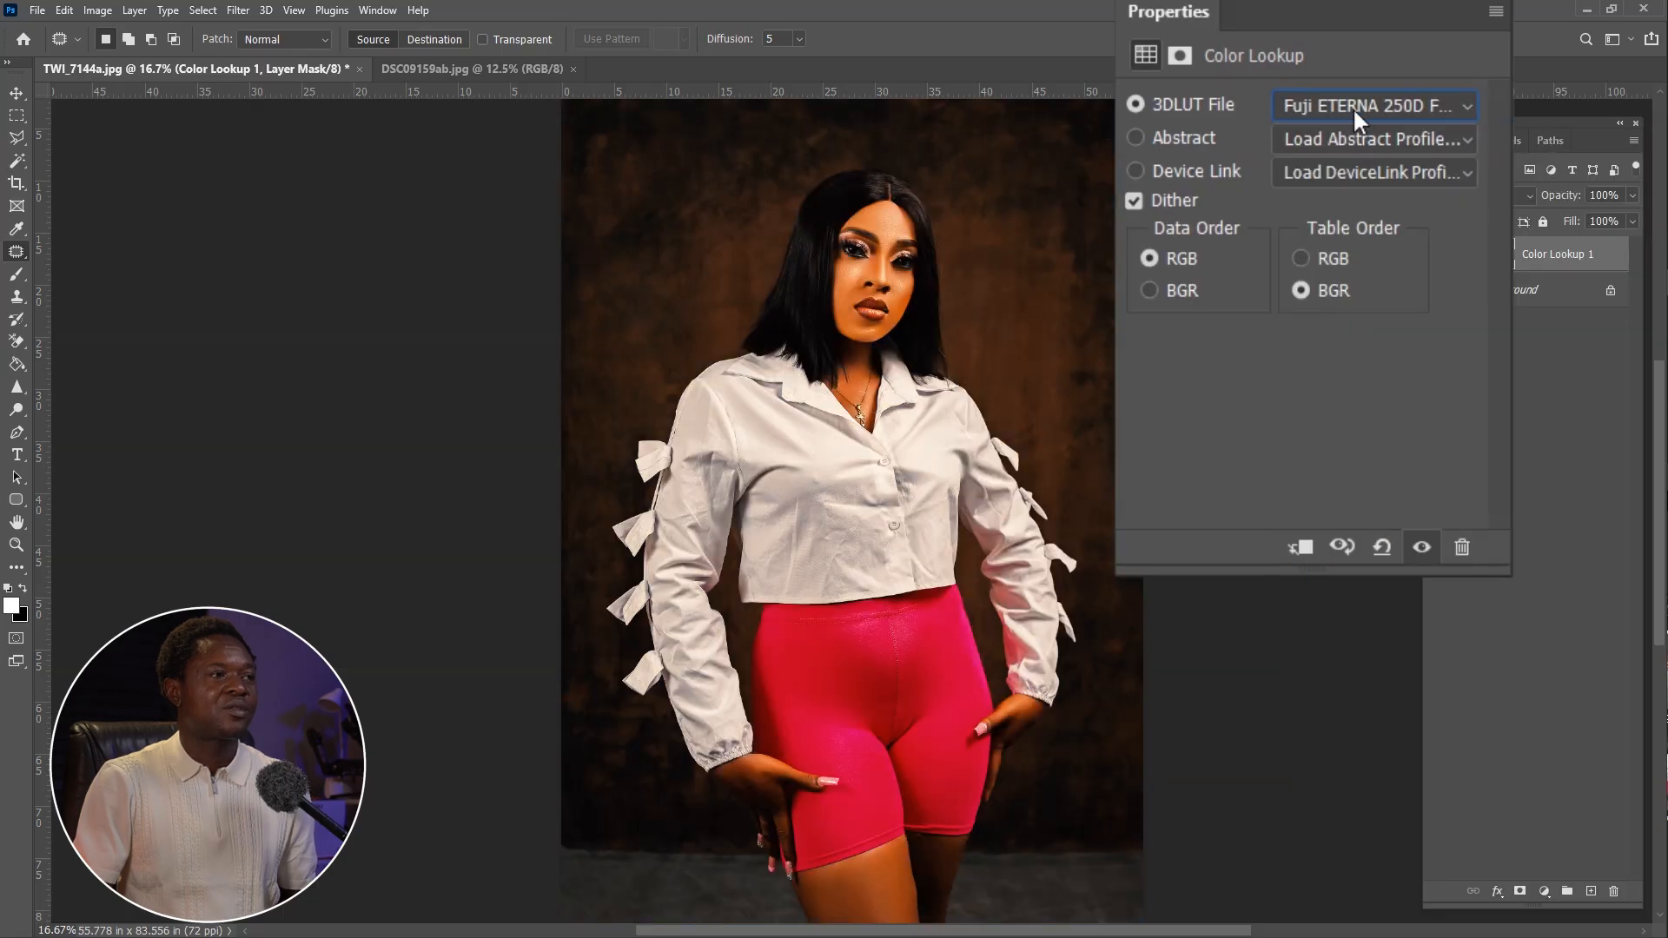
{"action": "left_click", "coordinate": [1352, 107]}
{"action": "left_click", "coordinate": [1336, 536]}
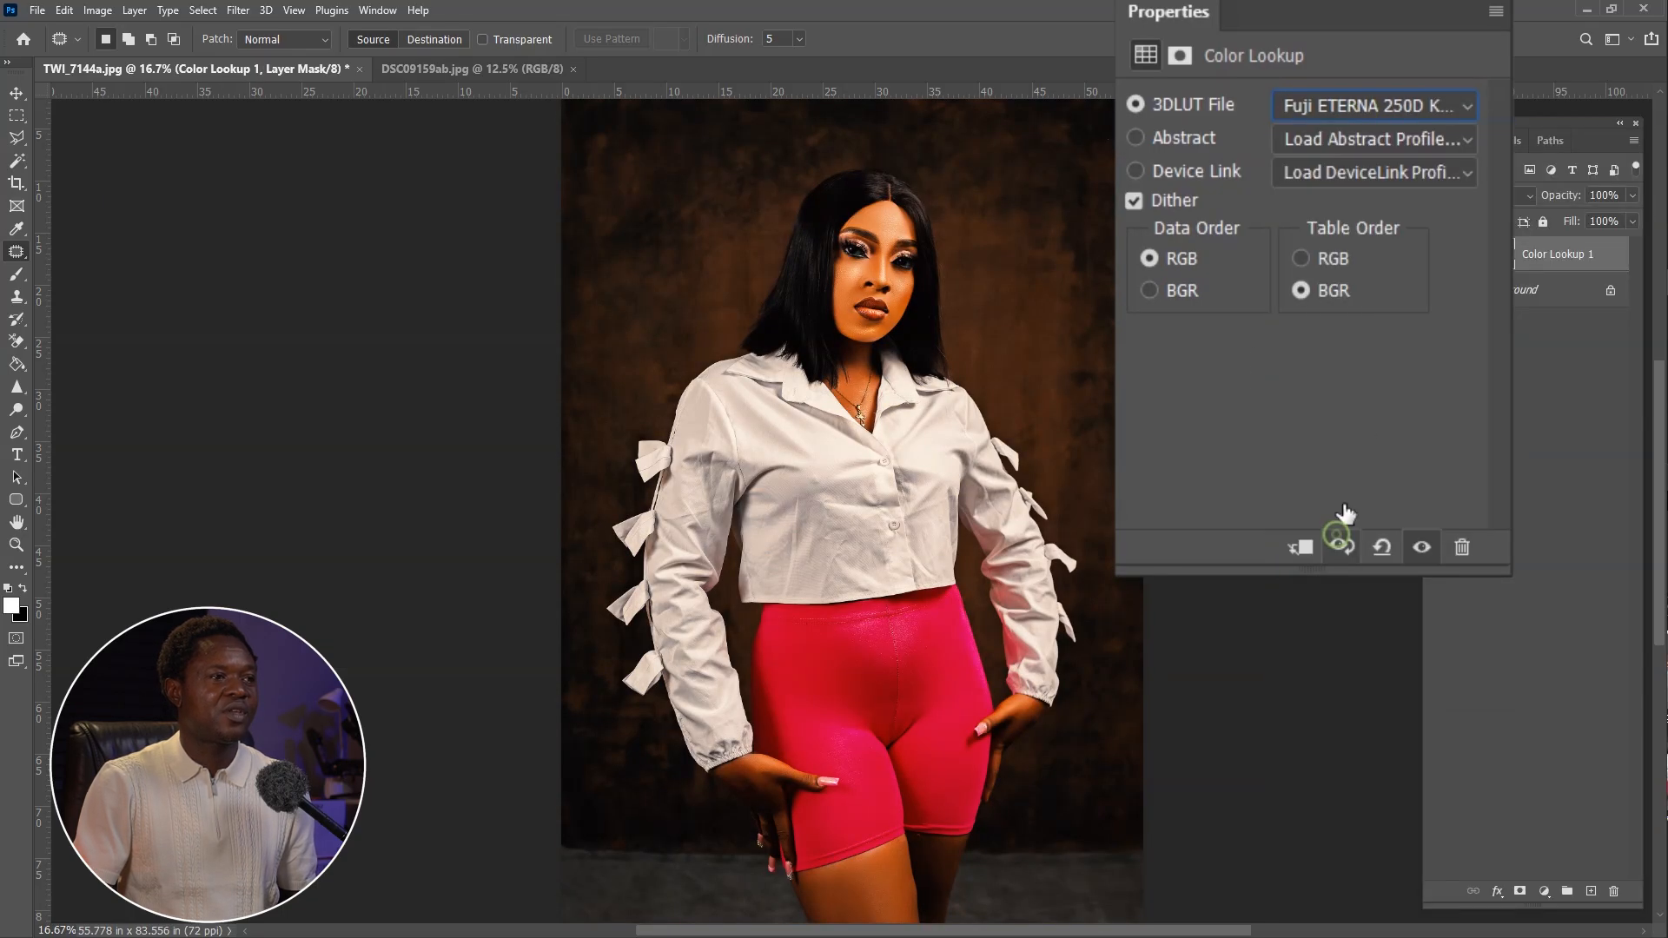
Try the Fuji F125 Kodak 2393, Fuji F125 Kodak 2395 and Fuji REALA 500D Kodak 2393 3DLUT files on the Color Lookup adjustment.
{"action": "left_click", "coordinate": [1327, 104]}
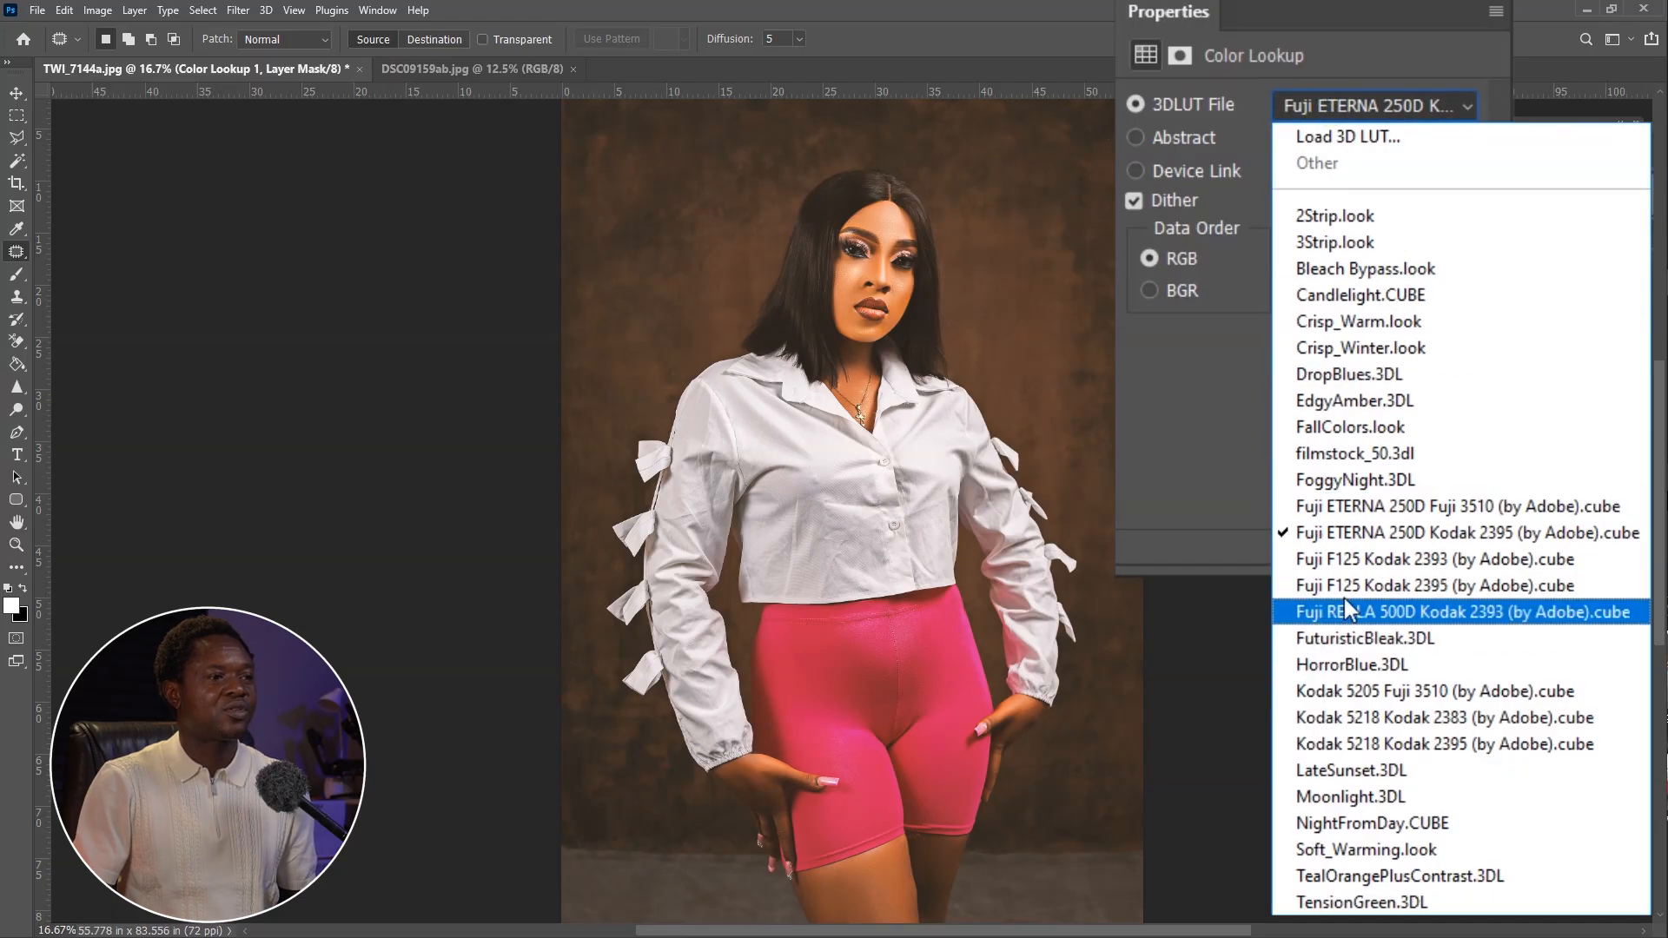
{"action": "left_click", "coordinate": [1337, 557]}
{"action": "left_click", "coordinate": [1379, 106]}
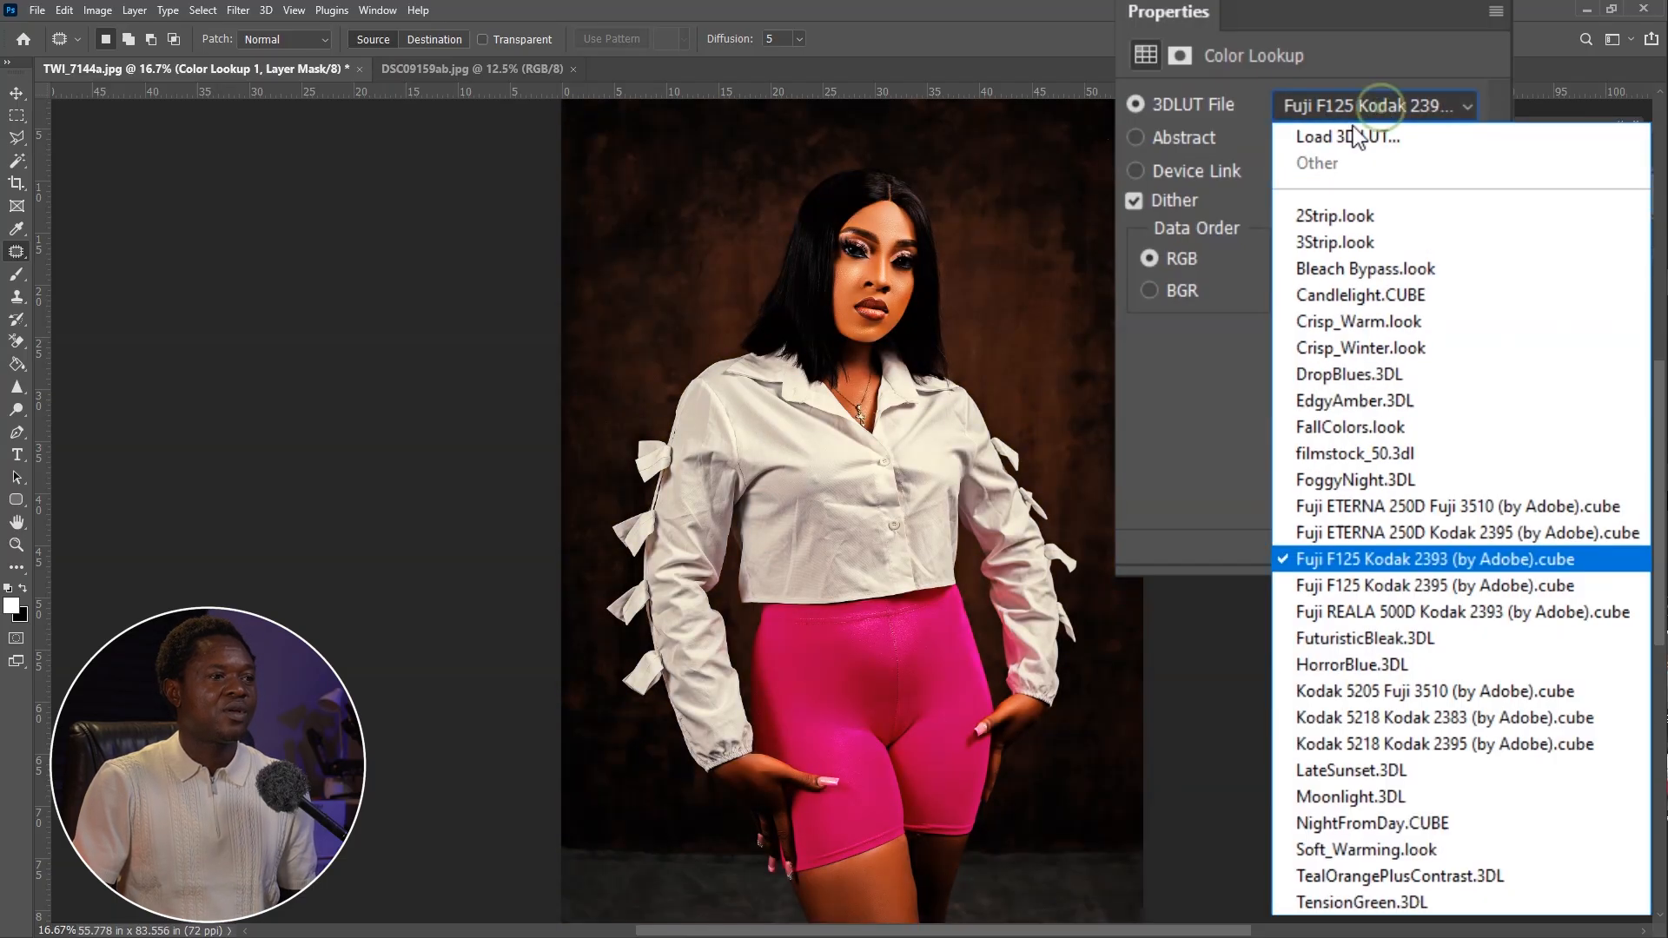
{"action": "left_click", "coordinate": [1327, 582]}
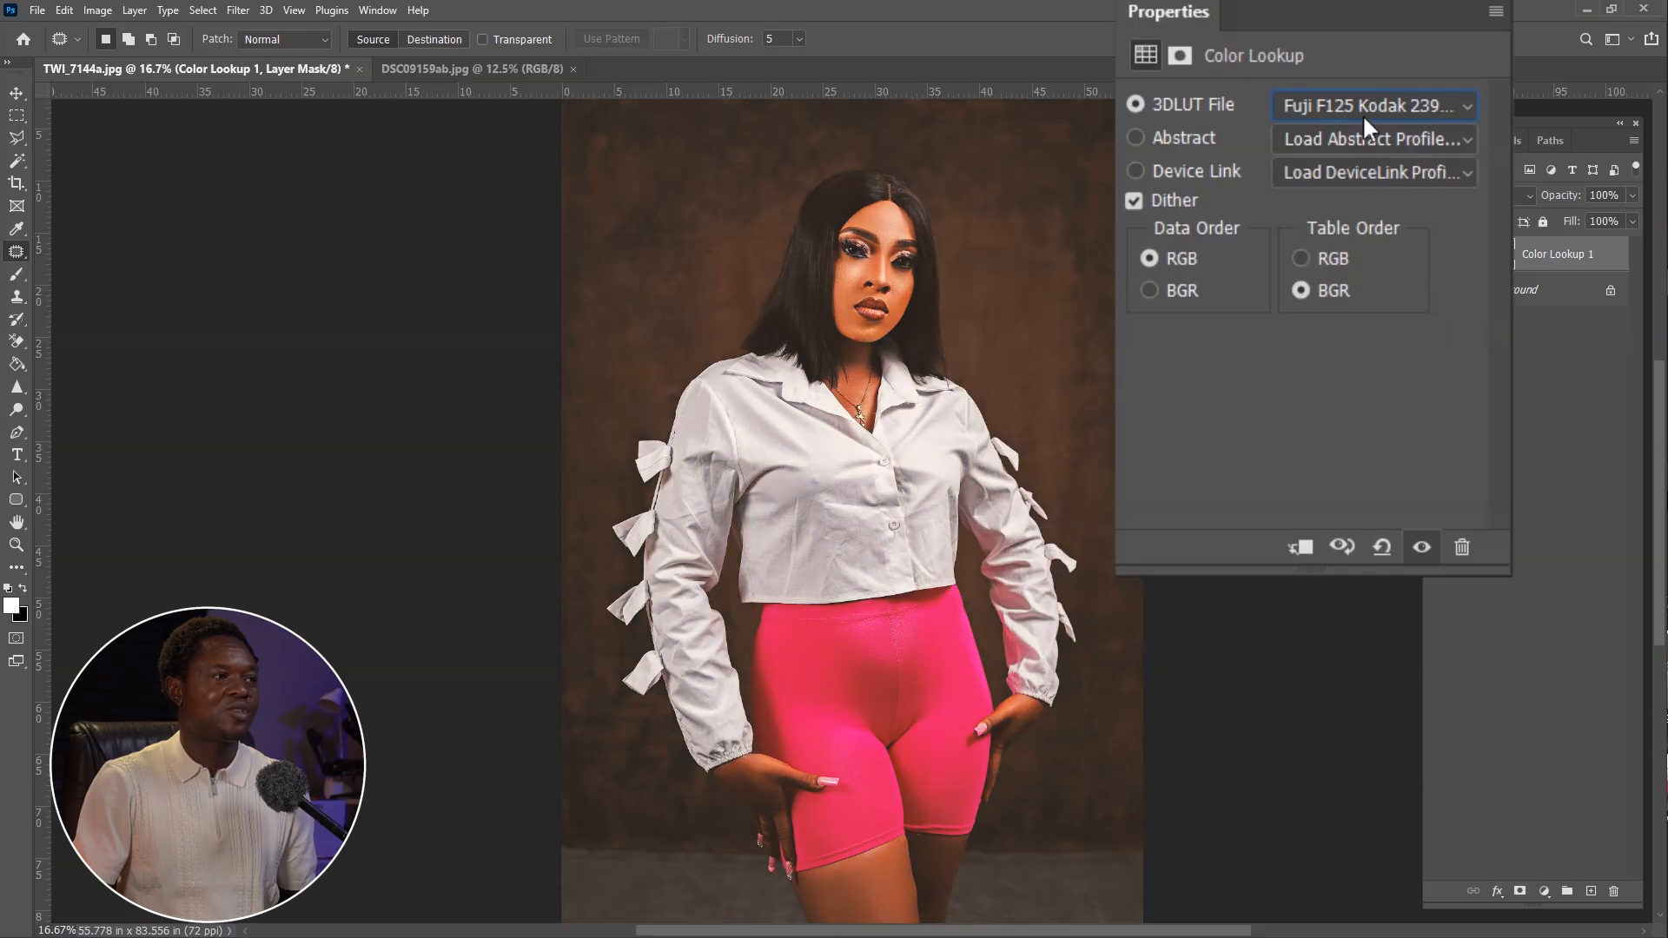
{"action": "left_click", "coordinate": [1346, 104]}
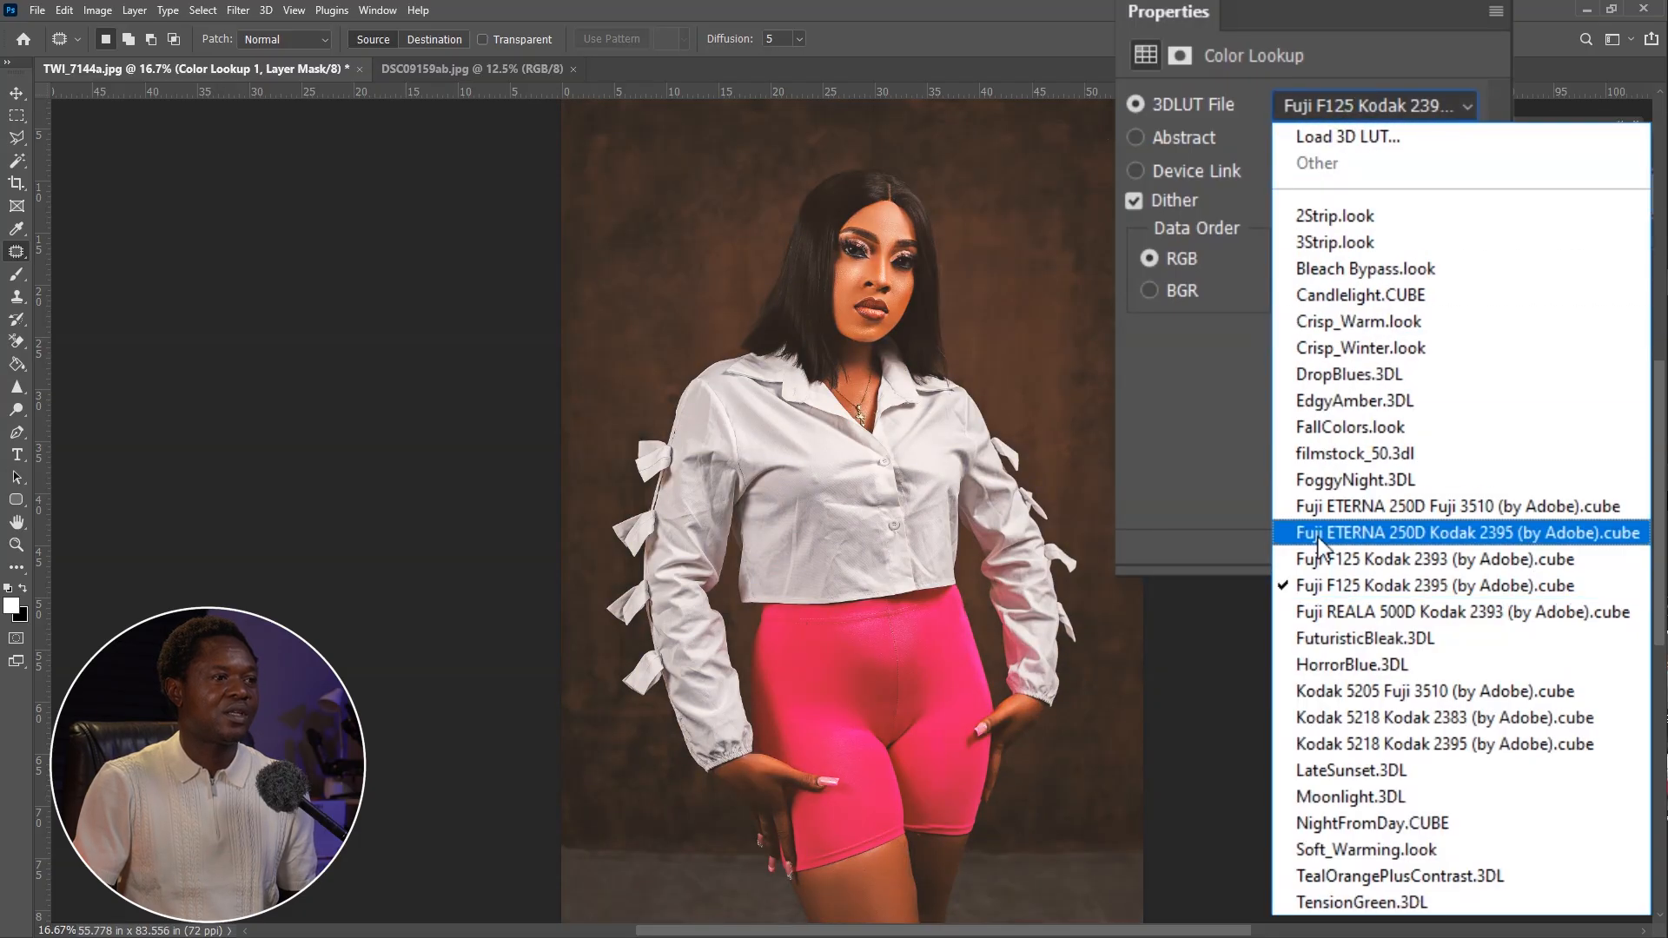
{"action": "left_click", "coordinate": [1326, 601]}
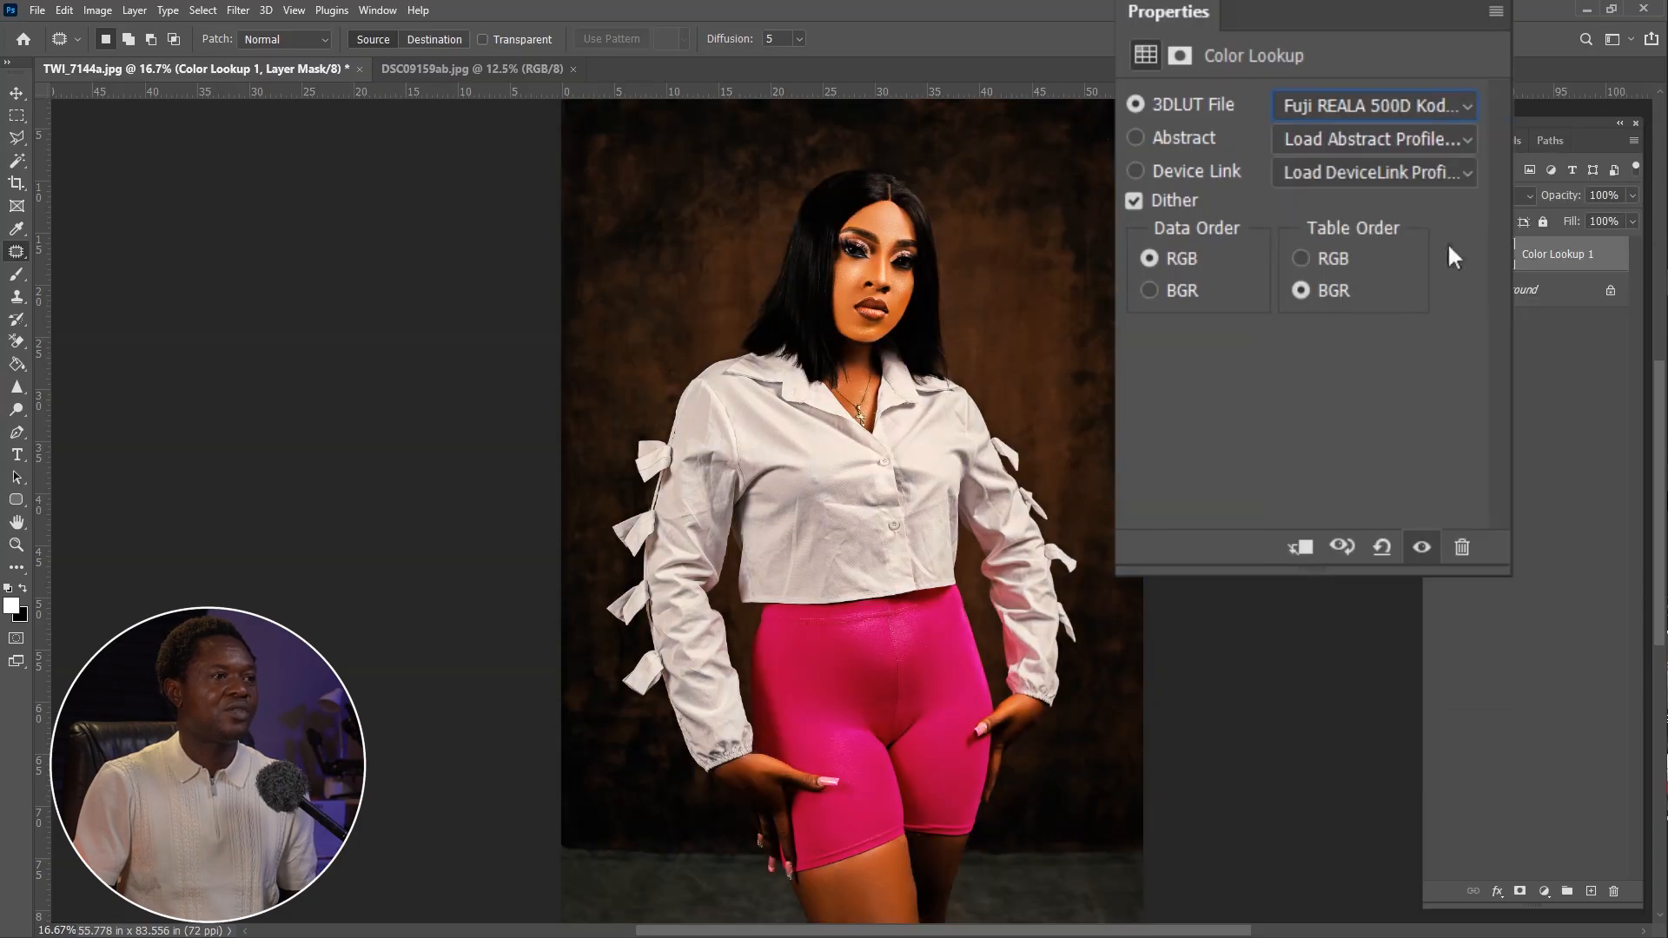
Try the FuturisticBleak.3DL and HorrorBlue.3DL 3DLUT files on the Color Lookup adjustment.
{"action": "left_click", "coordinate": [1380, 106]}
{"action": "left_click", "coordinate": [1333, 640]}
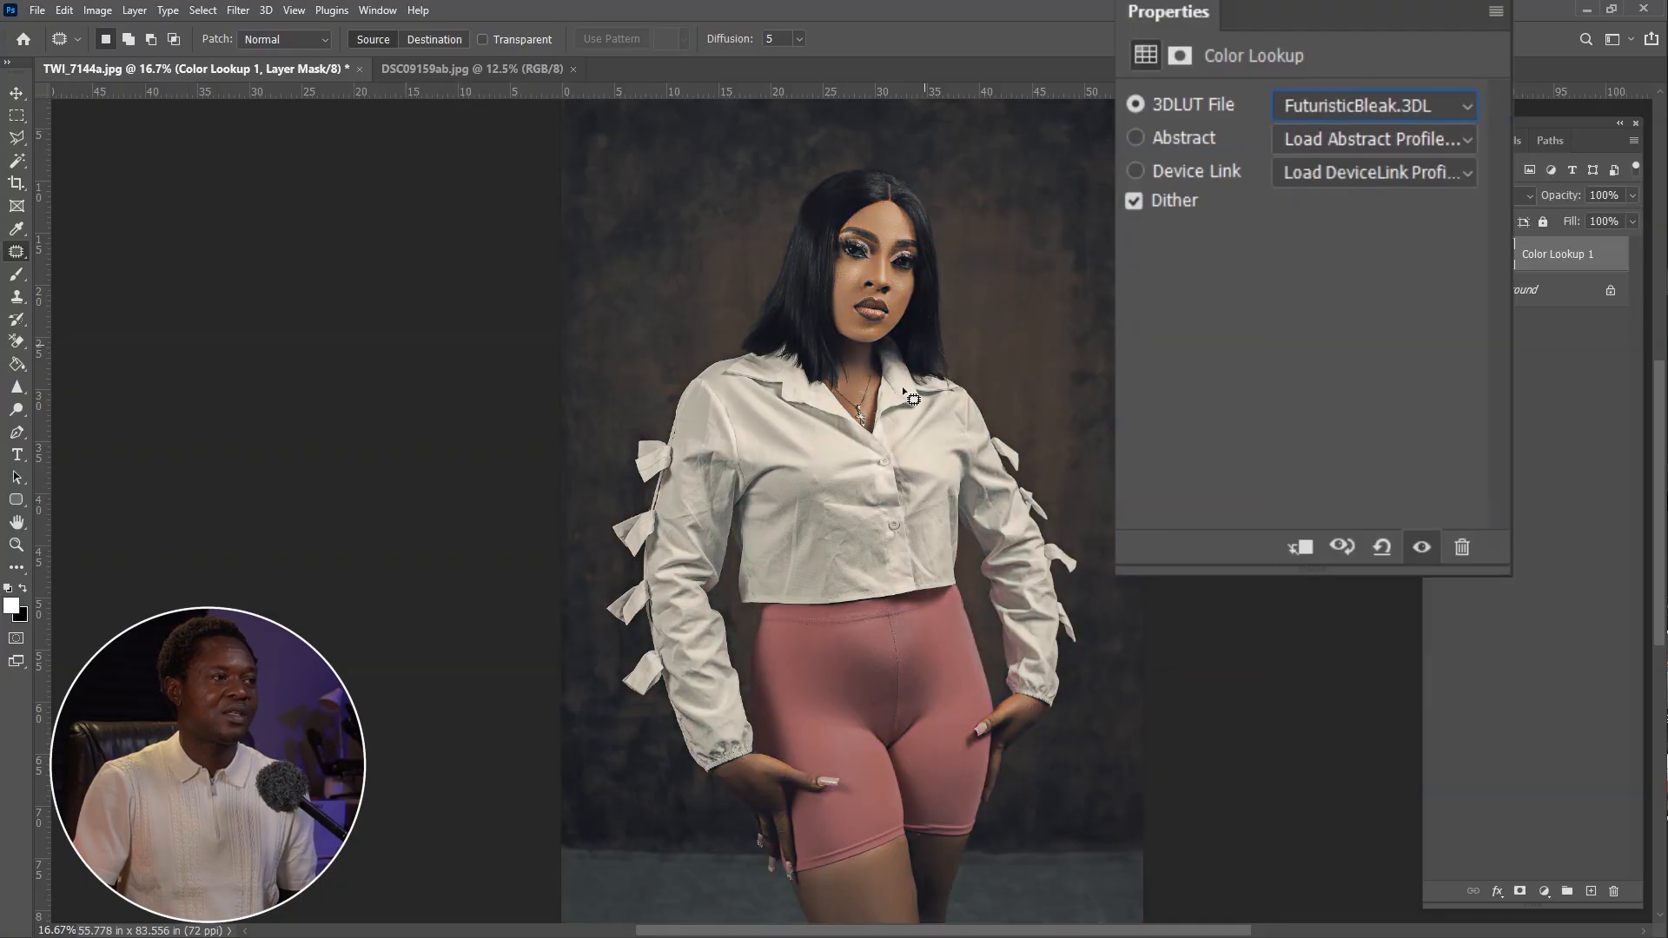
{"action": "left_click", "coordinate": [1379, 106]}
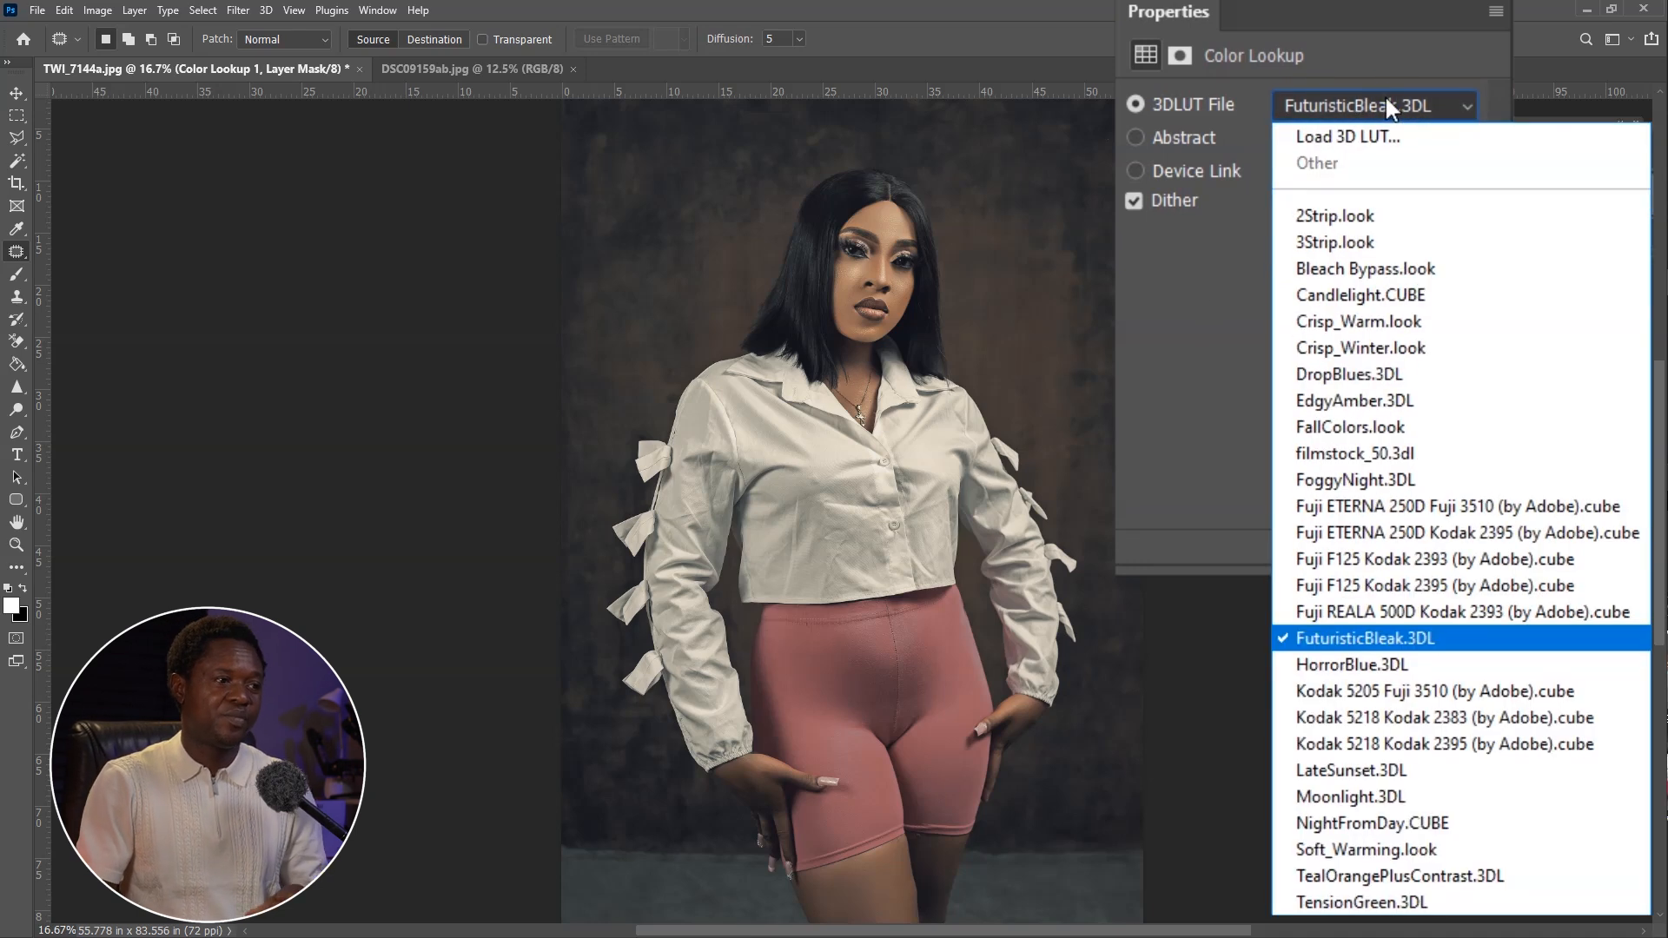
{"action": "left_click", "coordinate": [1332, 665]}
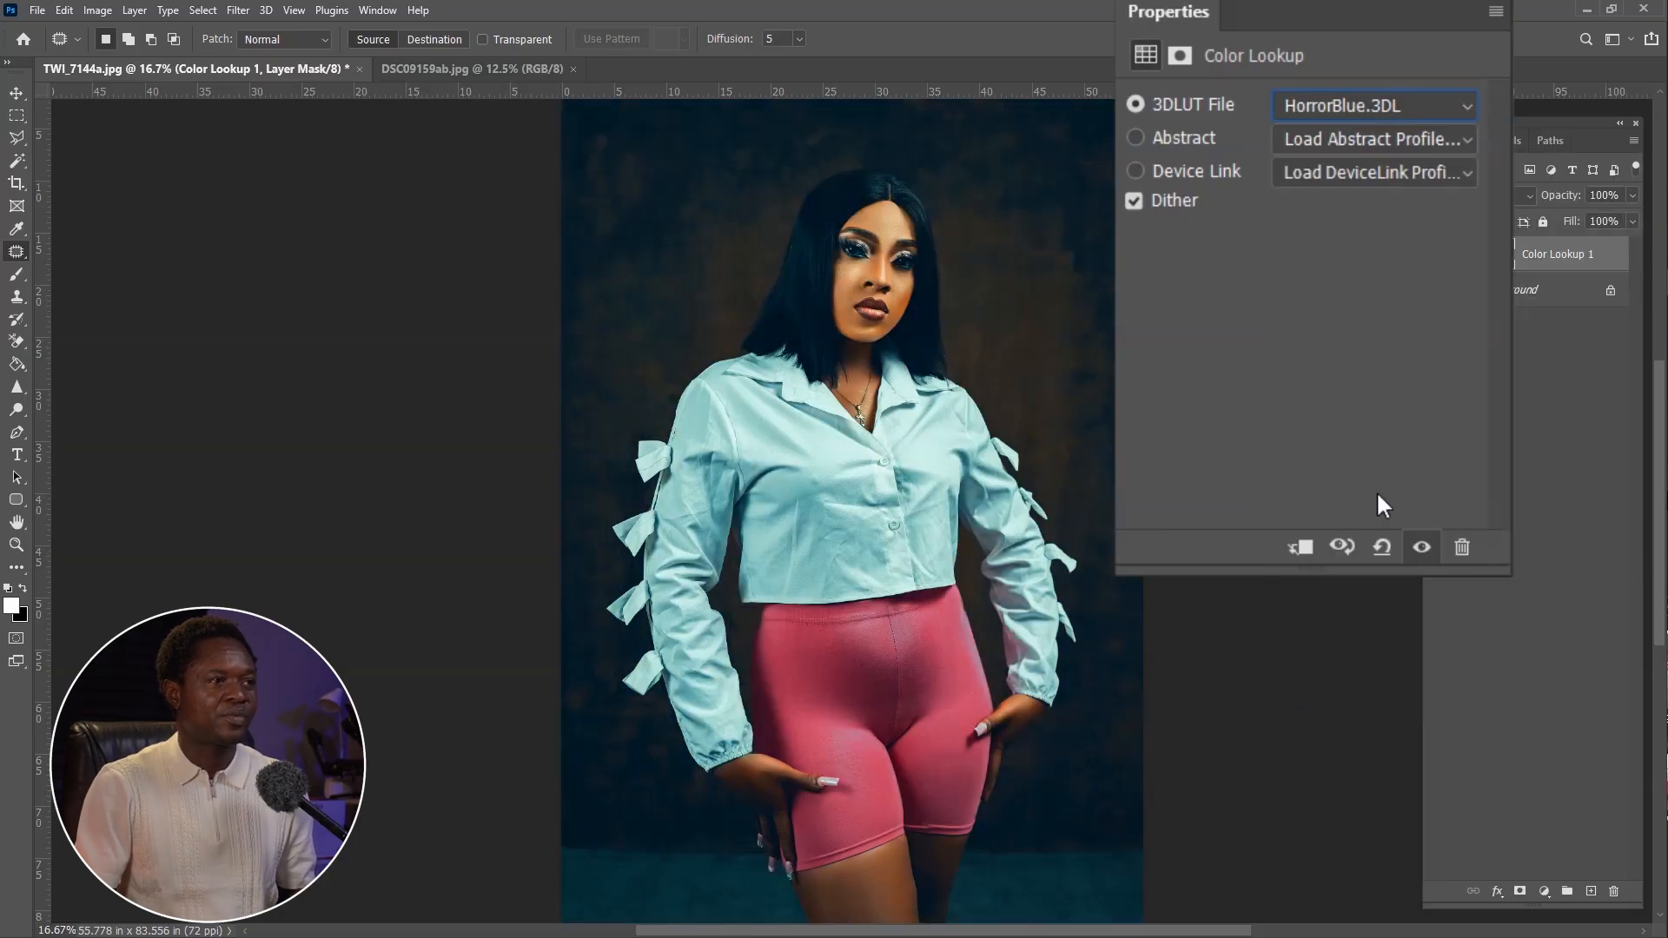
Try the Kodak 5205 Fuji 3510, Kodak 5218 Kodak 2383 and Kodak 5218 Kodak 2395 3DLUT files on the Color Lookup adjustment.
{"action": "left_click", "coordinate": [1321, 106]}
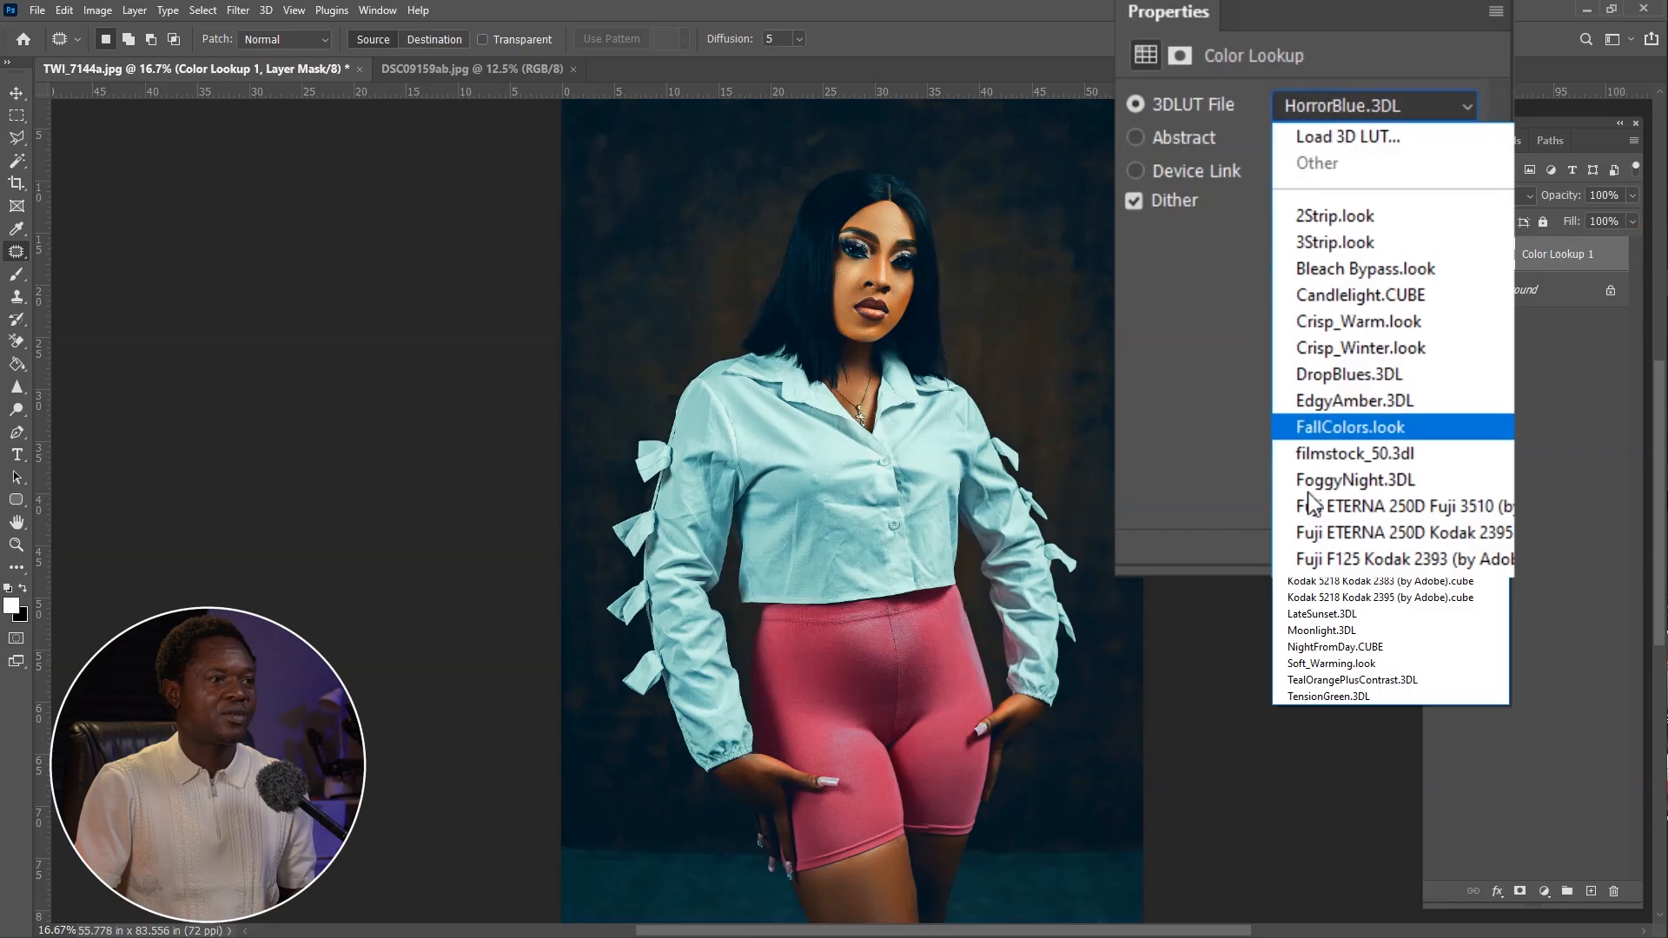
{"action": "left_click", "coordinate": [1309, 577]}
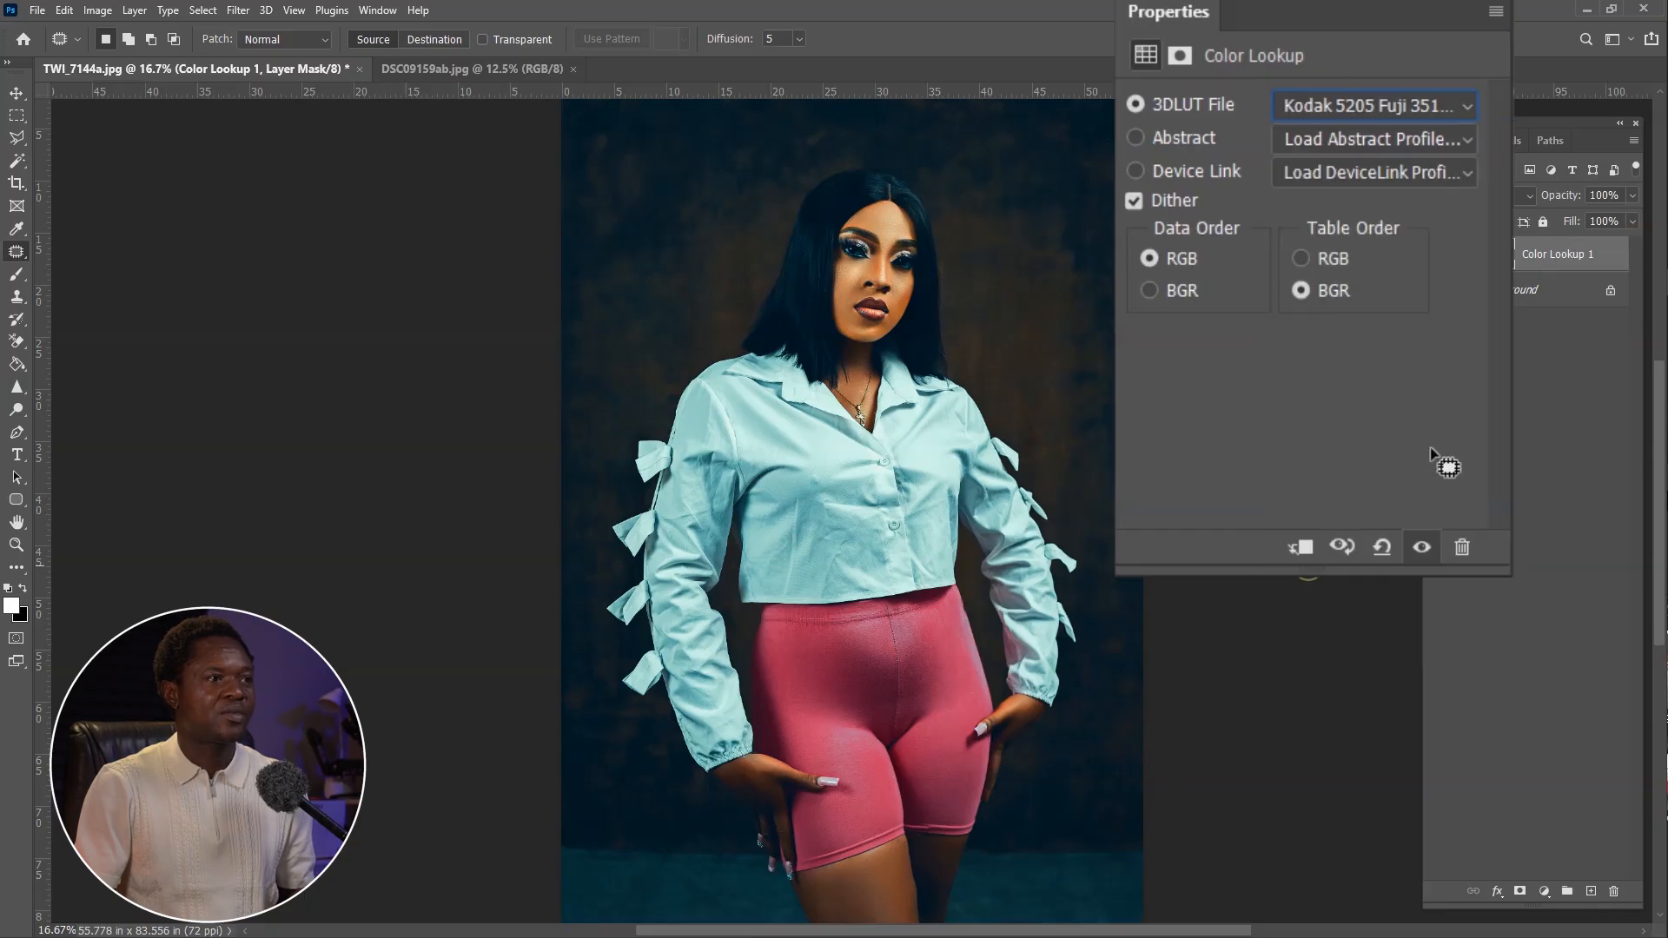
{"action": "left_click", "coordinate": [1352, 106]}
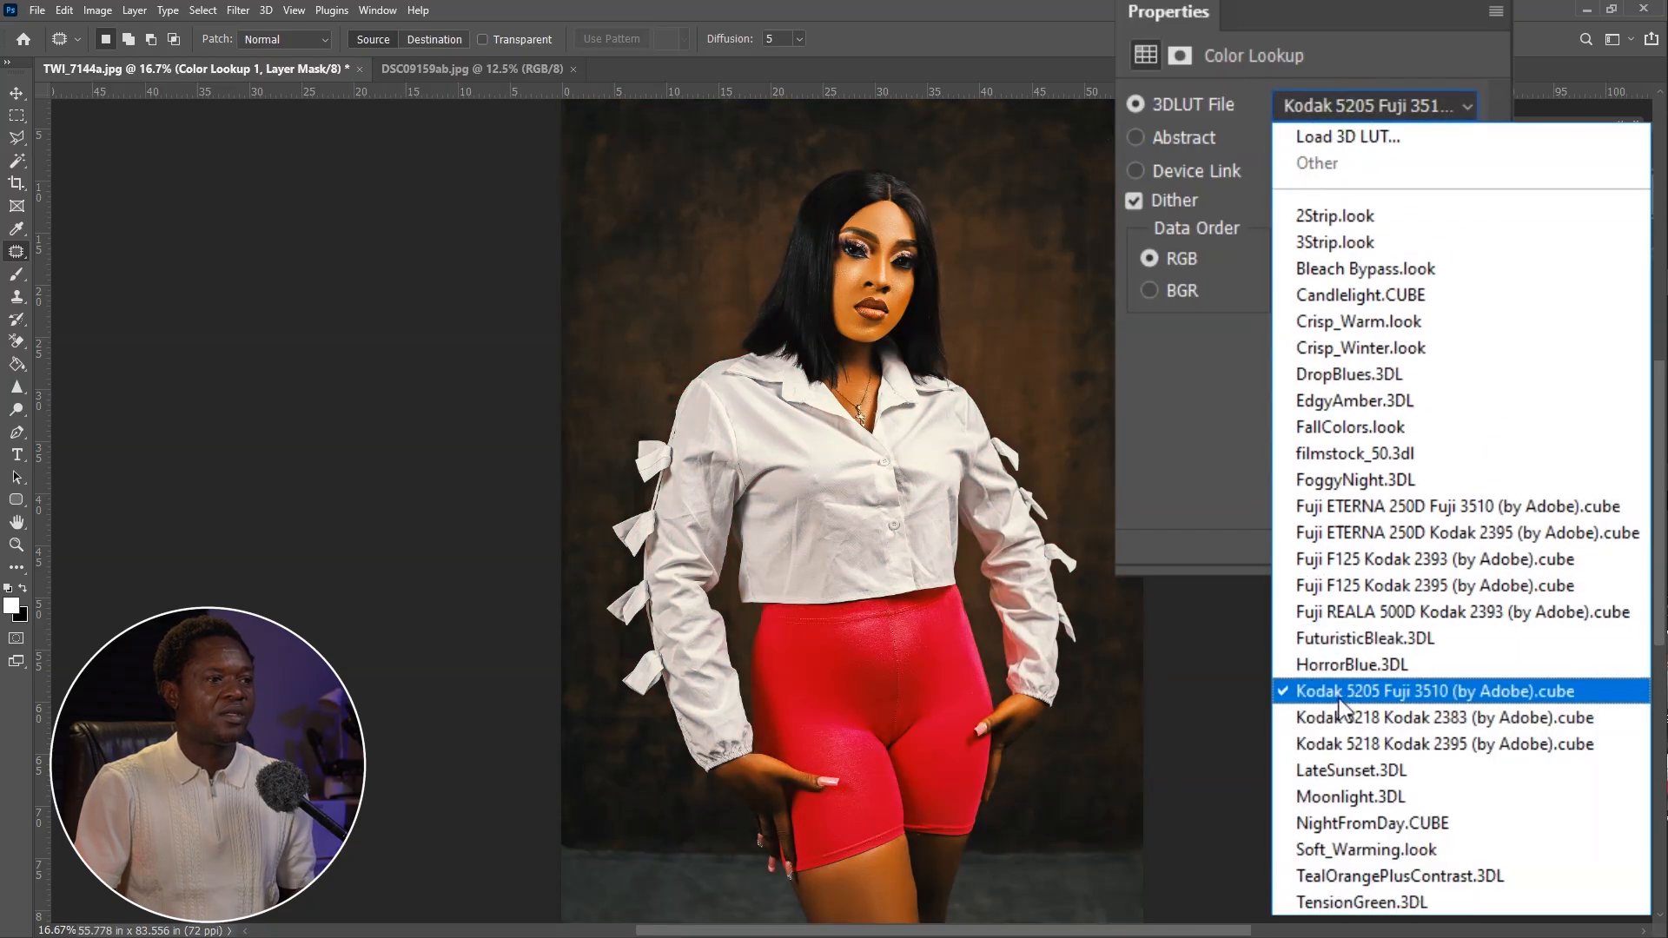
{"action": "left_click", "coordinate": [1336, 720]}
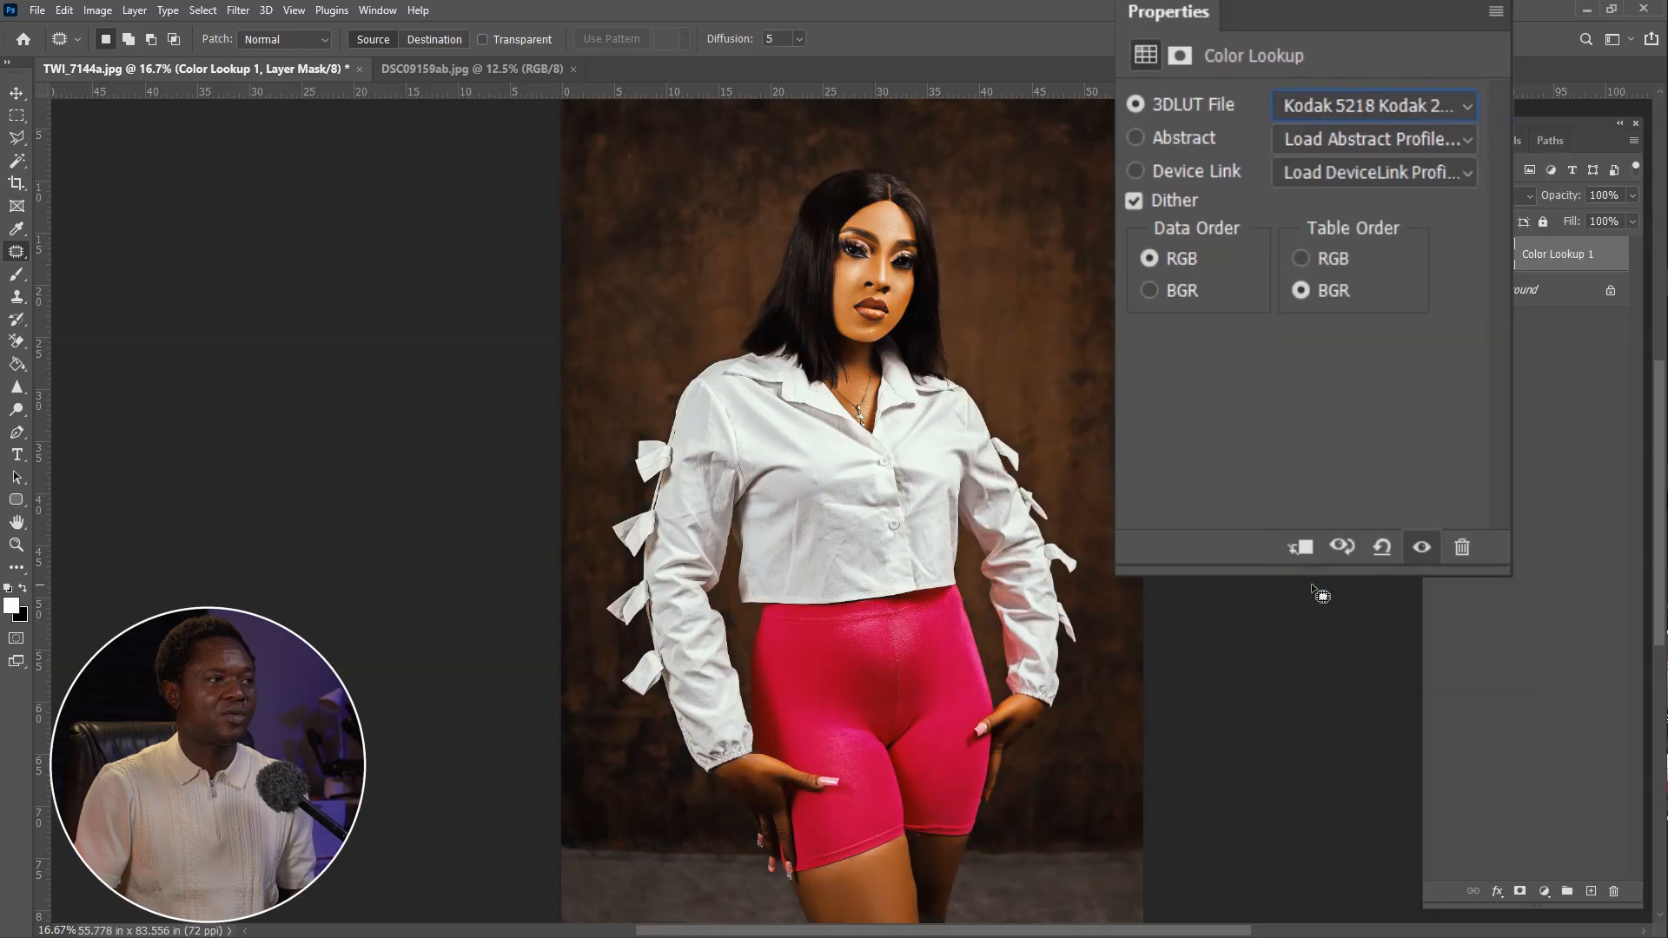
{"action": "left_click", "coordinate": [1331, 106]}
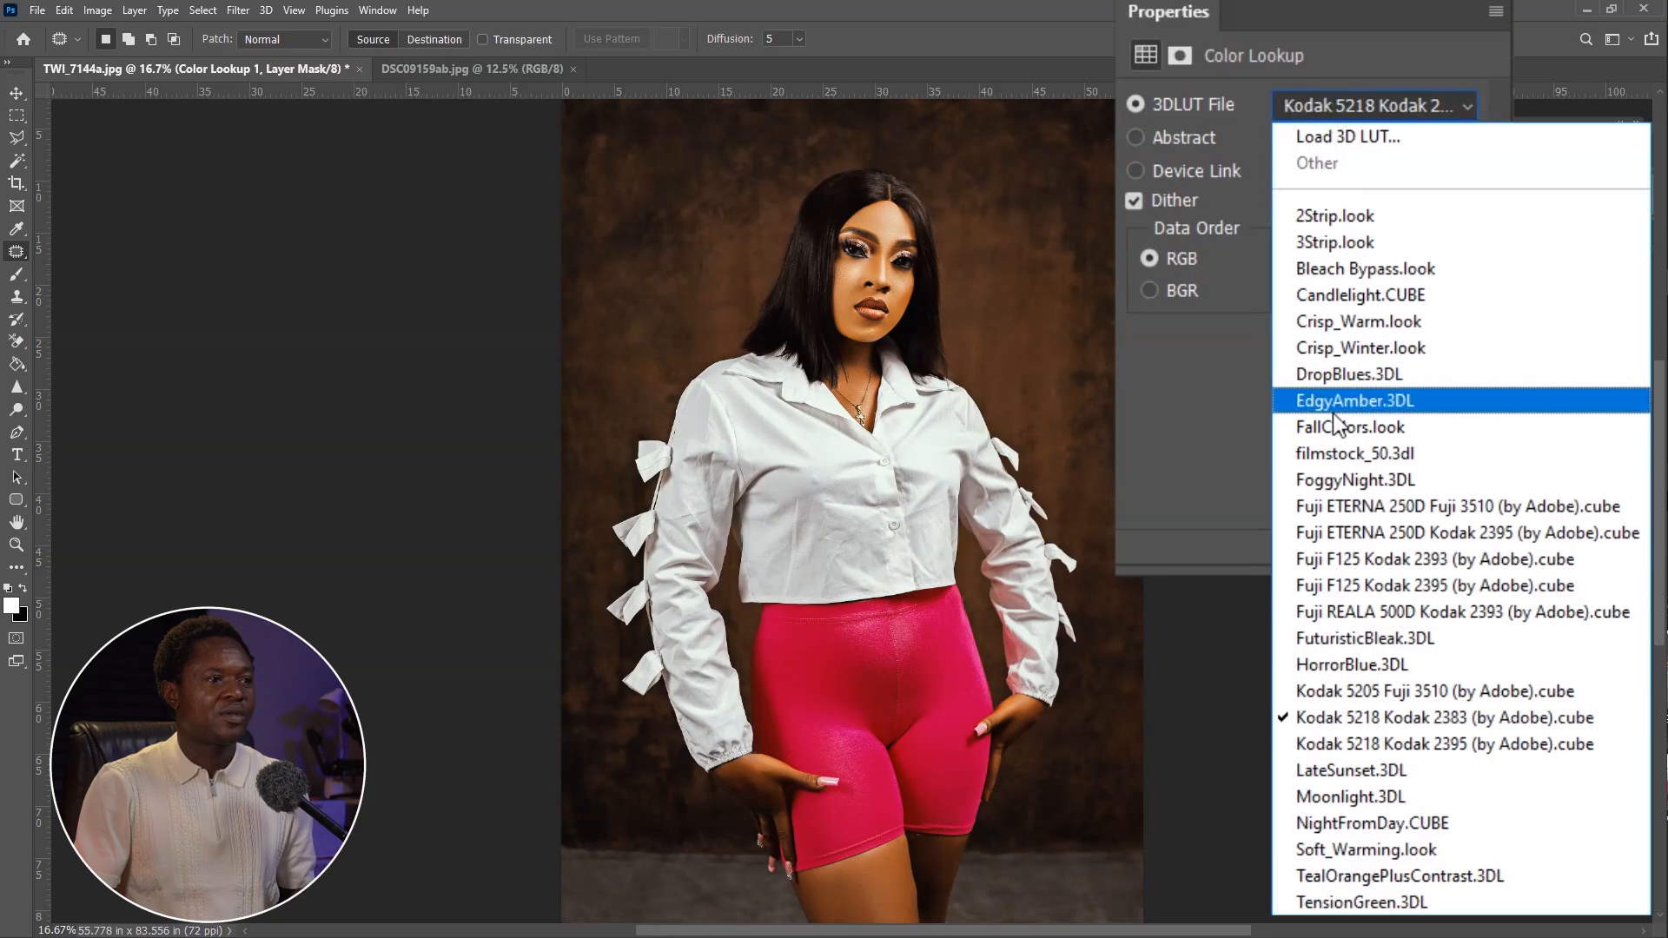
{"action": "left_click", "coordinate": [1341, 738]}
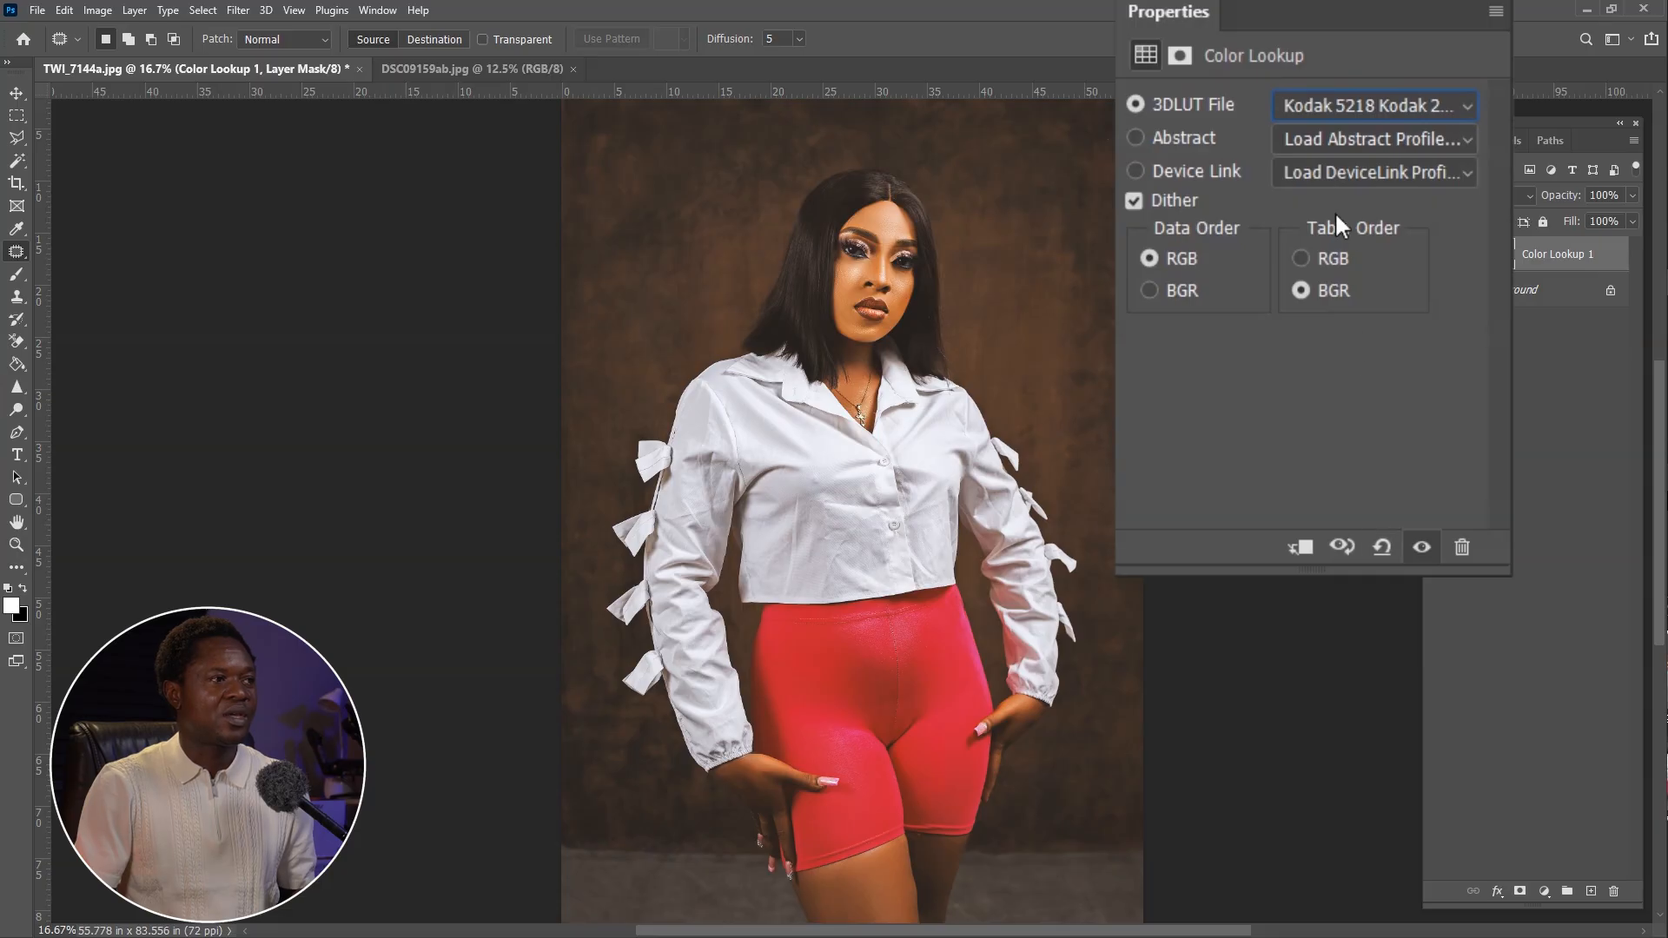
Try the LateSunset.3DL, Moonlight.3DL and NightFromDay.CUBE 3DLUT files on the Color Lookup adjustment.
{"action": "left_click", "coordinate": [1343, 105]}
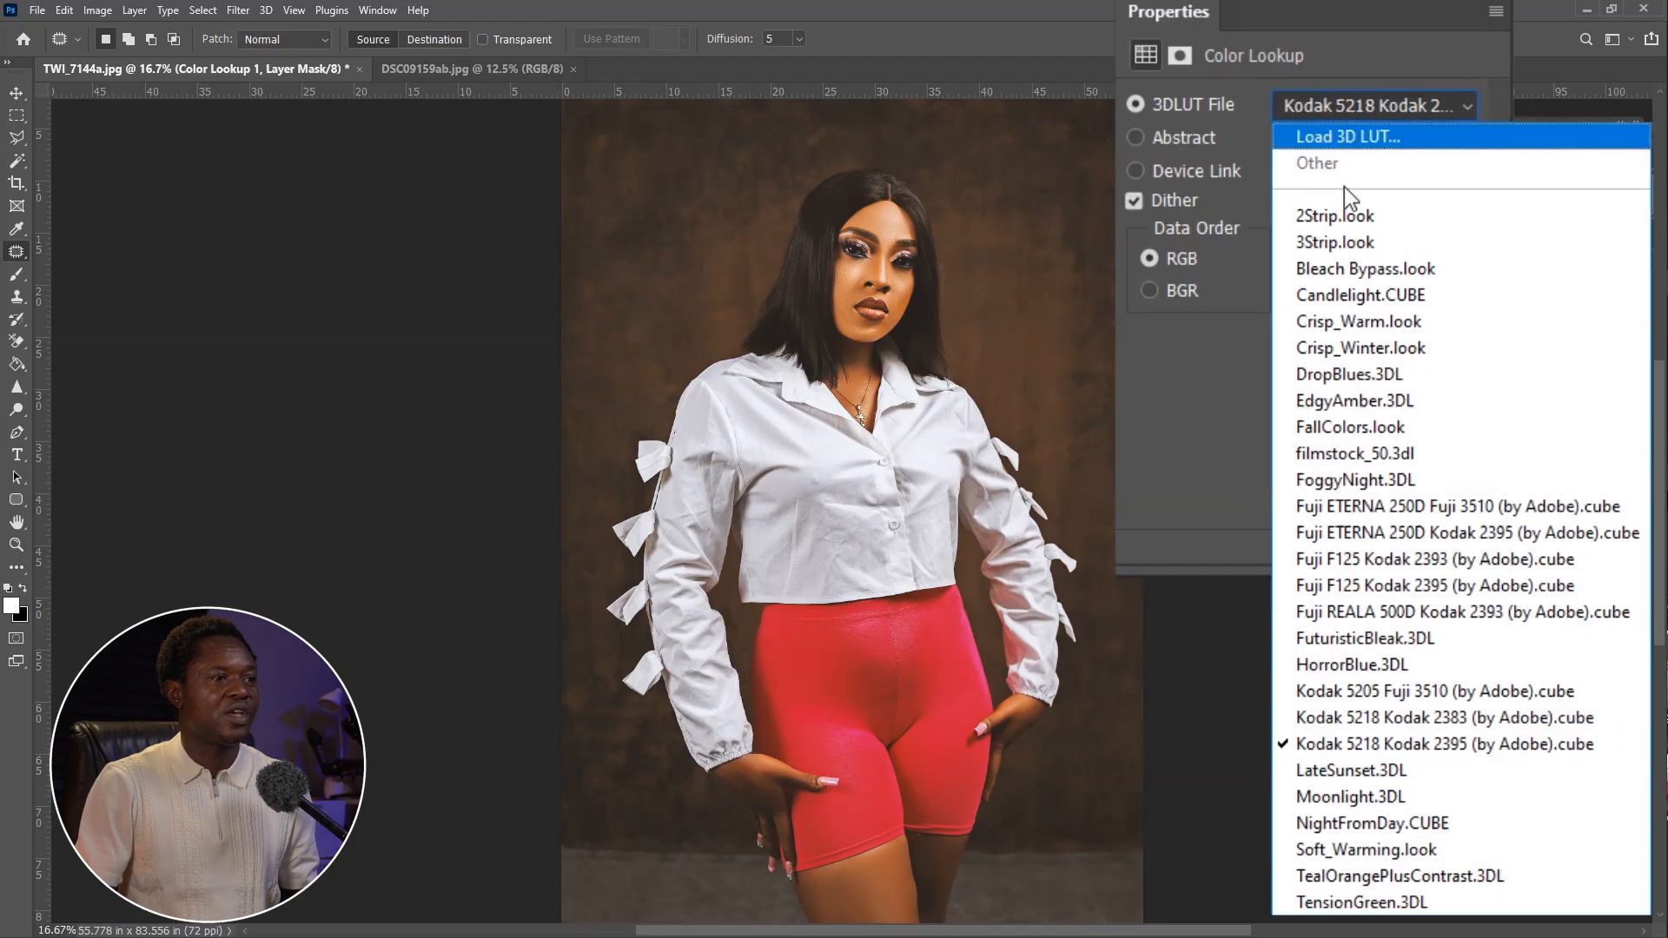
{"action": "left_click", "coordinate": [1369, 772]}
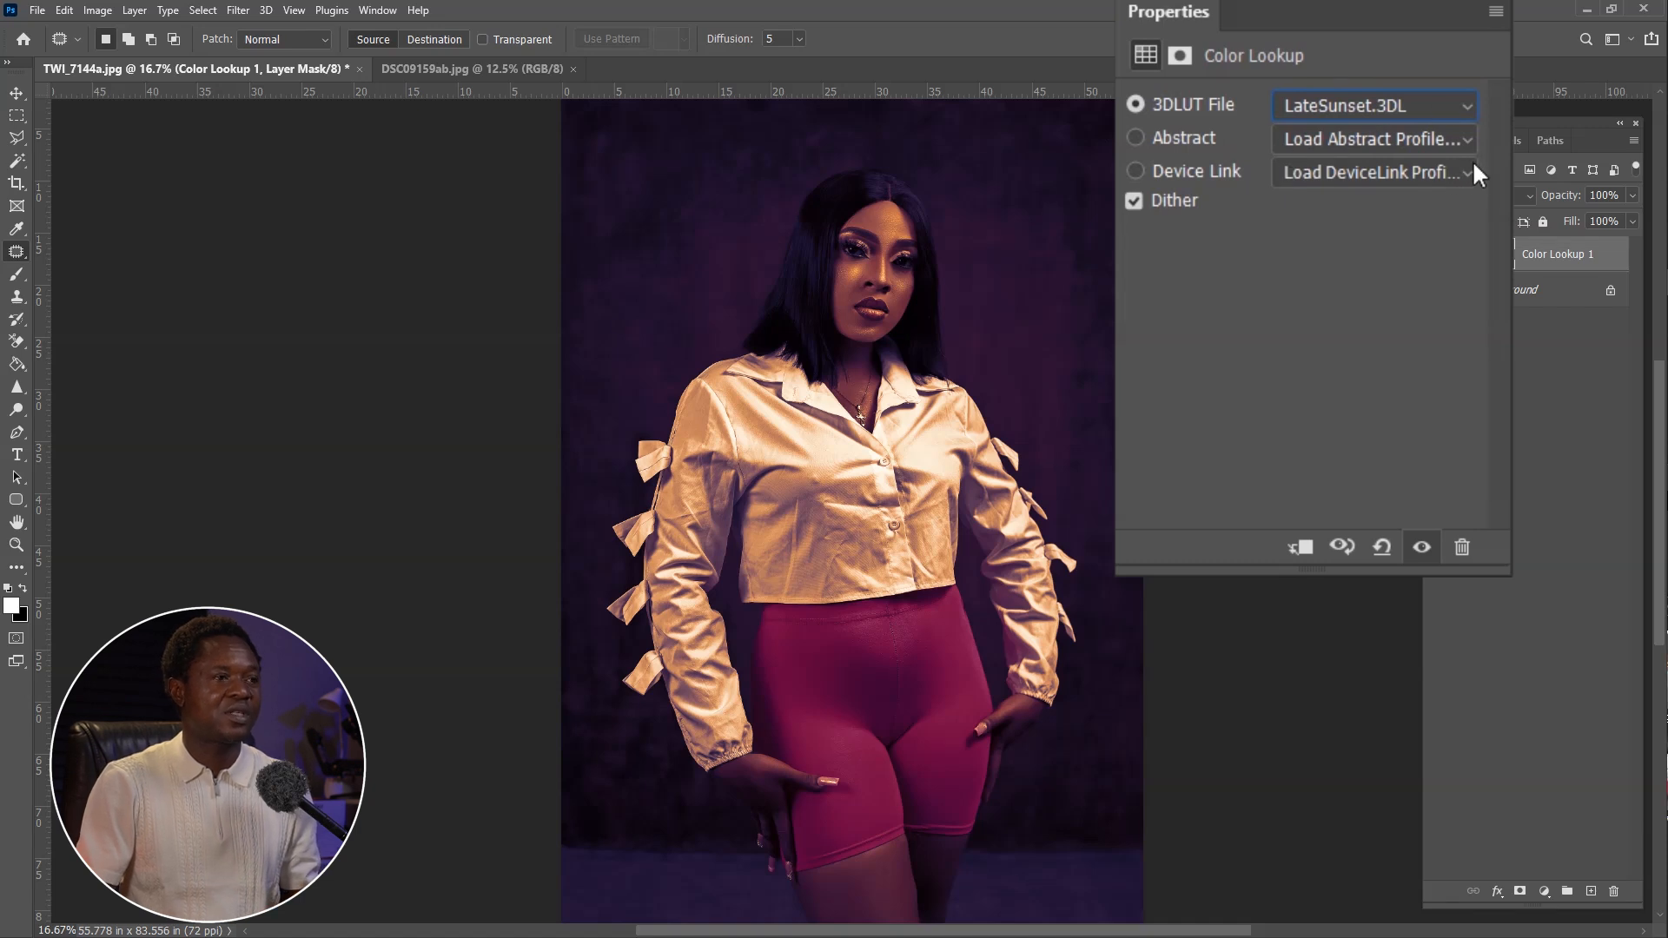
{"action": "left_click", "coordinate": [1398, 102]}
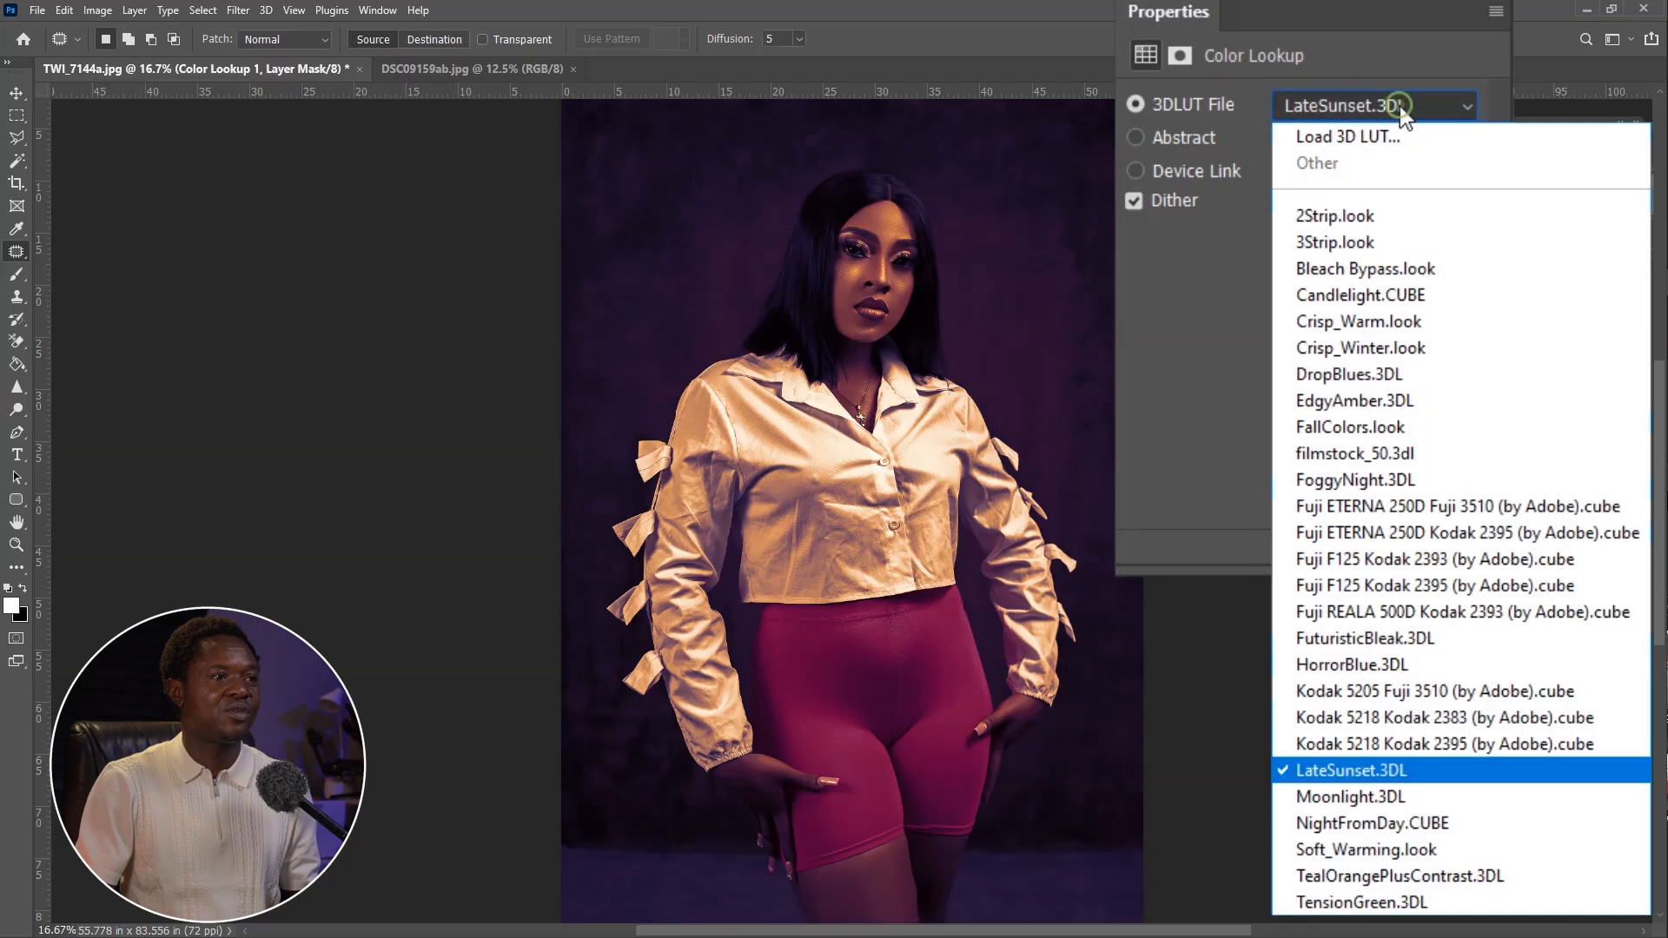
{"action": "left_click", "coordinate": [1354, 795]}
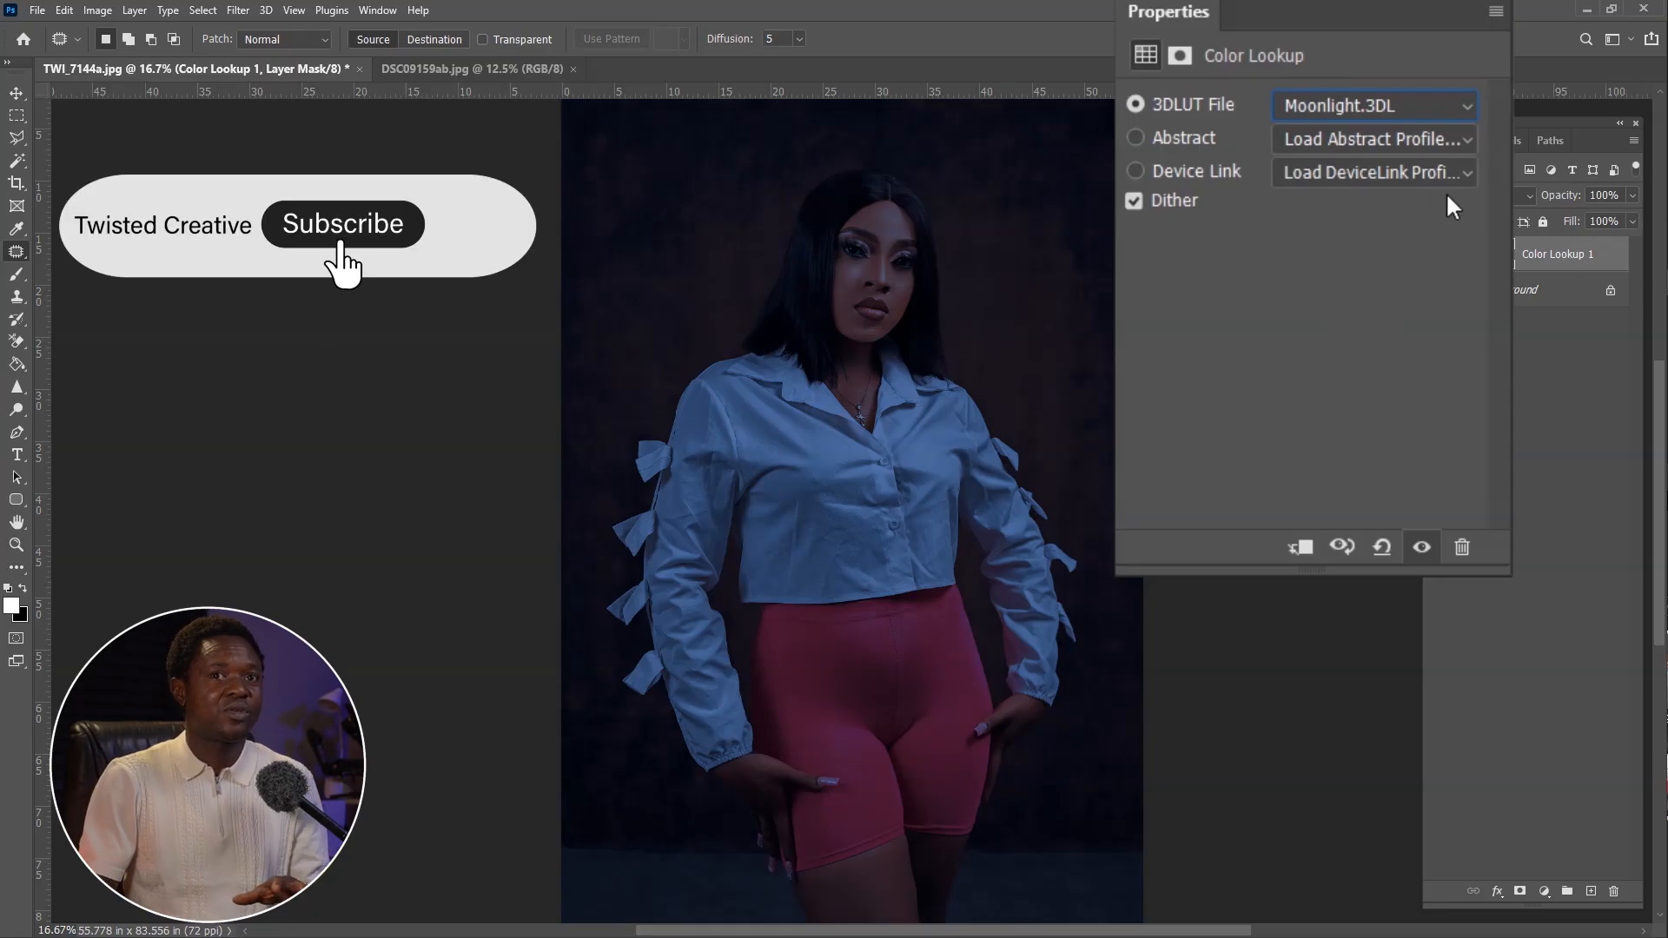
{"action": "left_click", "coordinate": [1406, 106]}
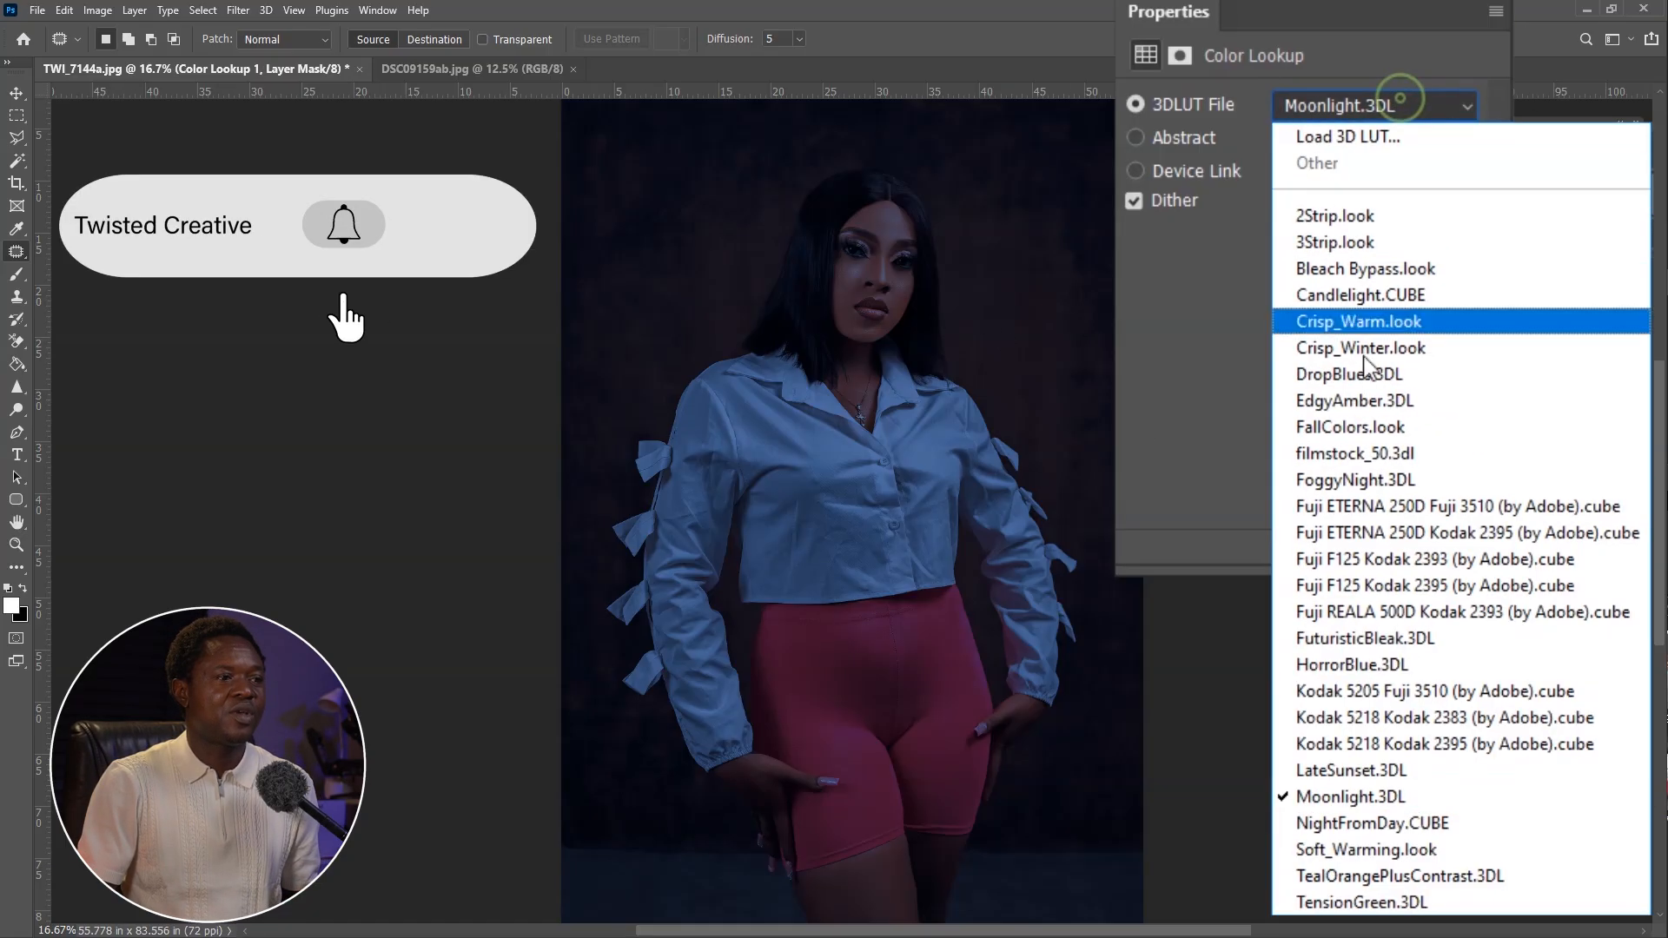
{"action": "left_click", "coordinate": [1405, 827]}
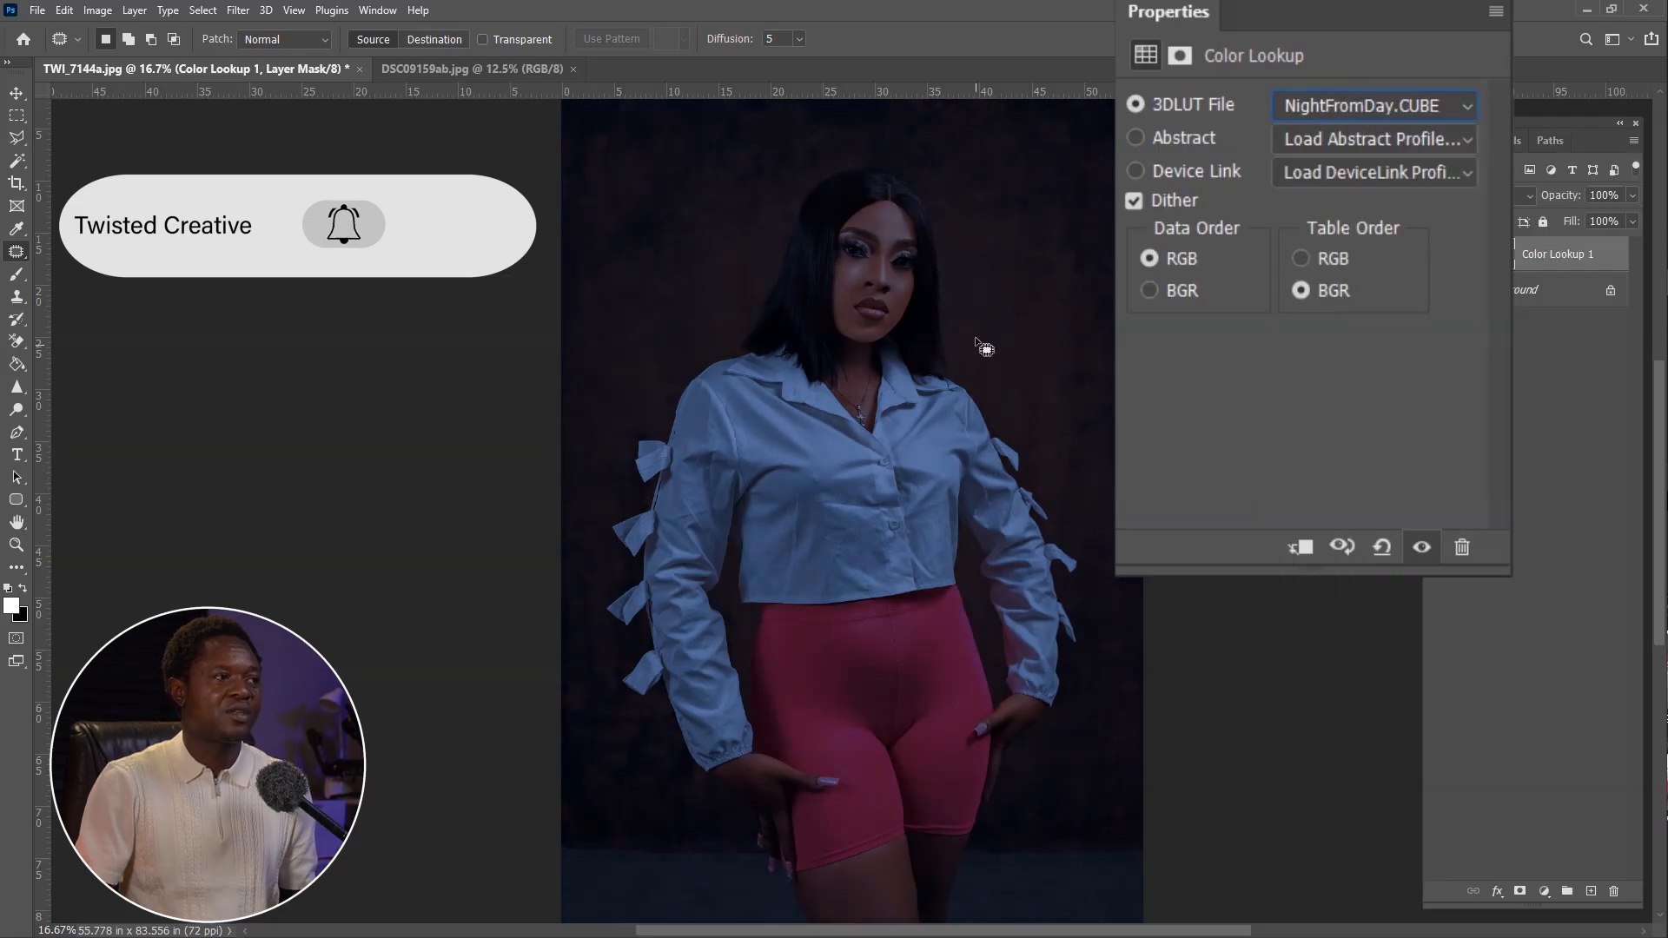
Try the Soft_Warming.look, TealOrangePlusContrast.3DL and TensionGreen.3DL 3DLUT files on the Color Lookup adjustment.
{"action": "left_click", "coordinate": [1341, 104]}
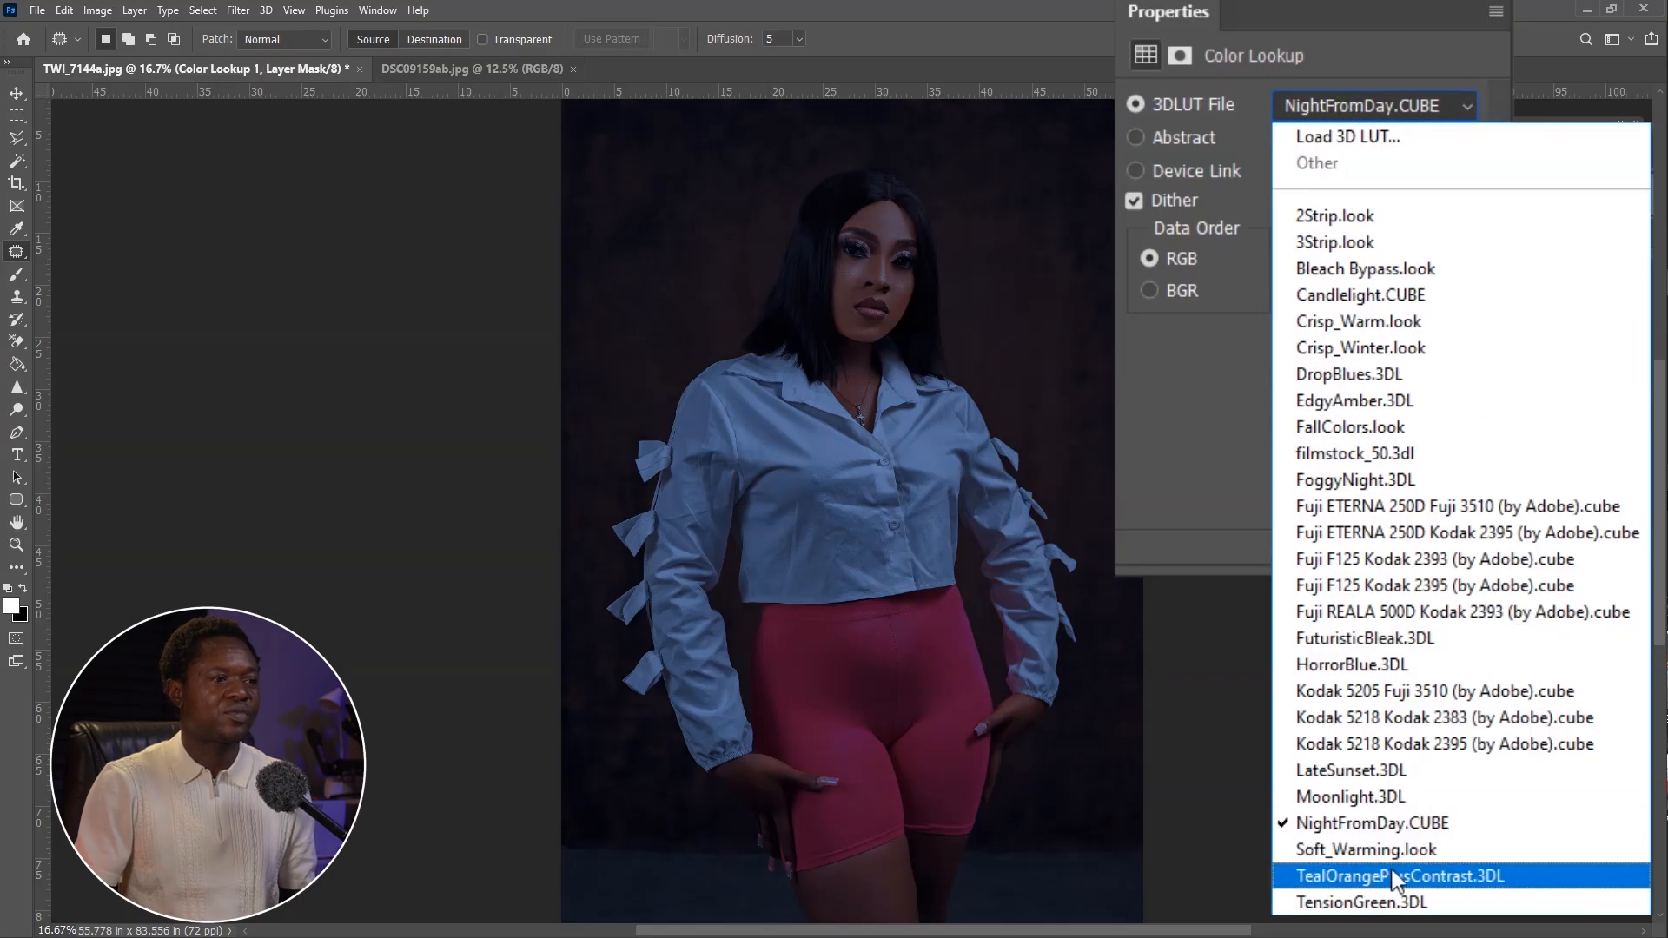
{"action": "left_click", "coordinate": [1405, 848]}
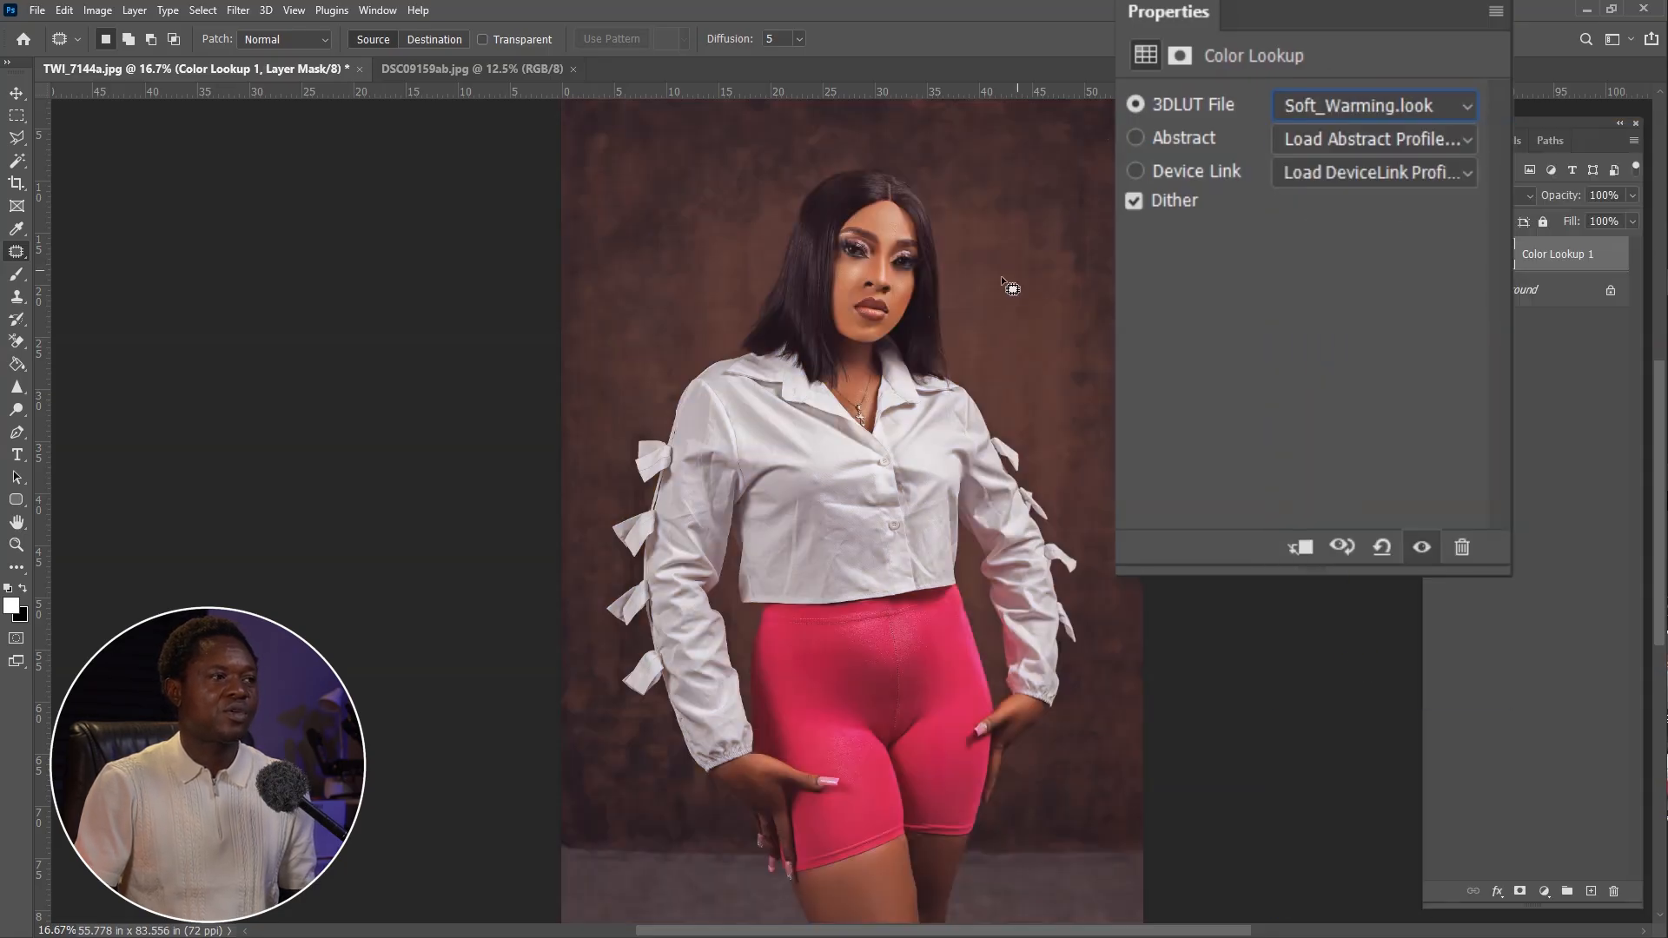
{"action": "left_click", "coordinate": [1357, 105]}
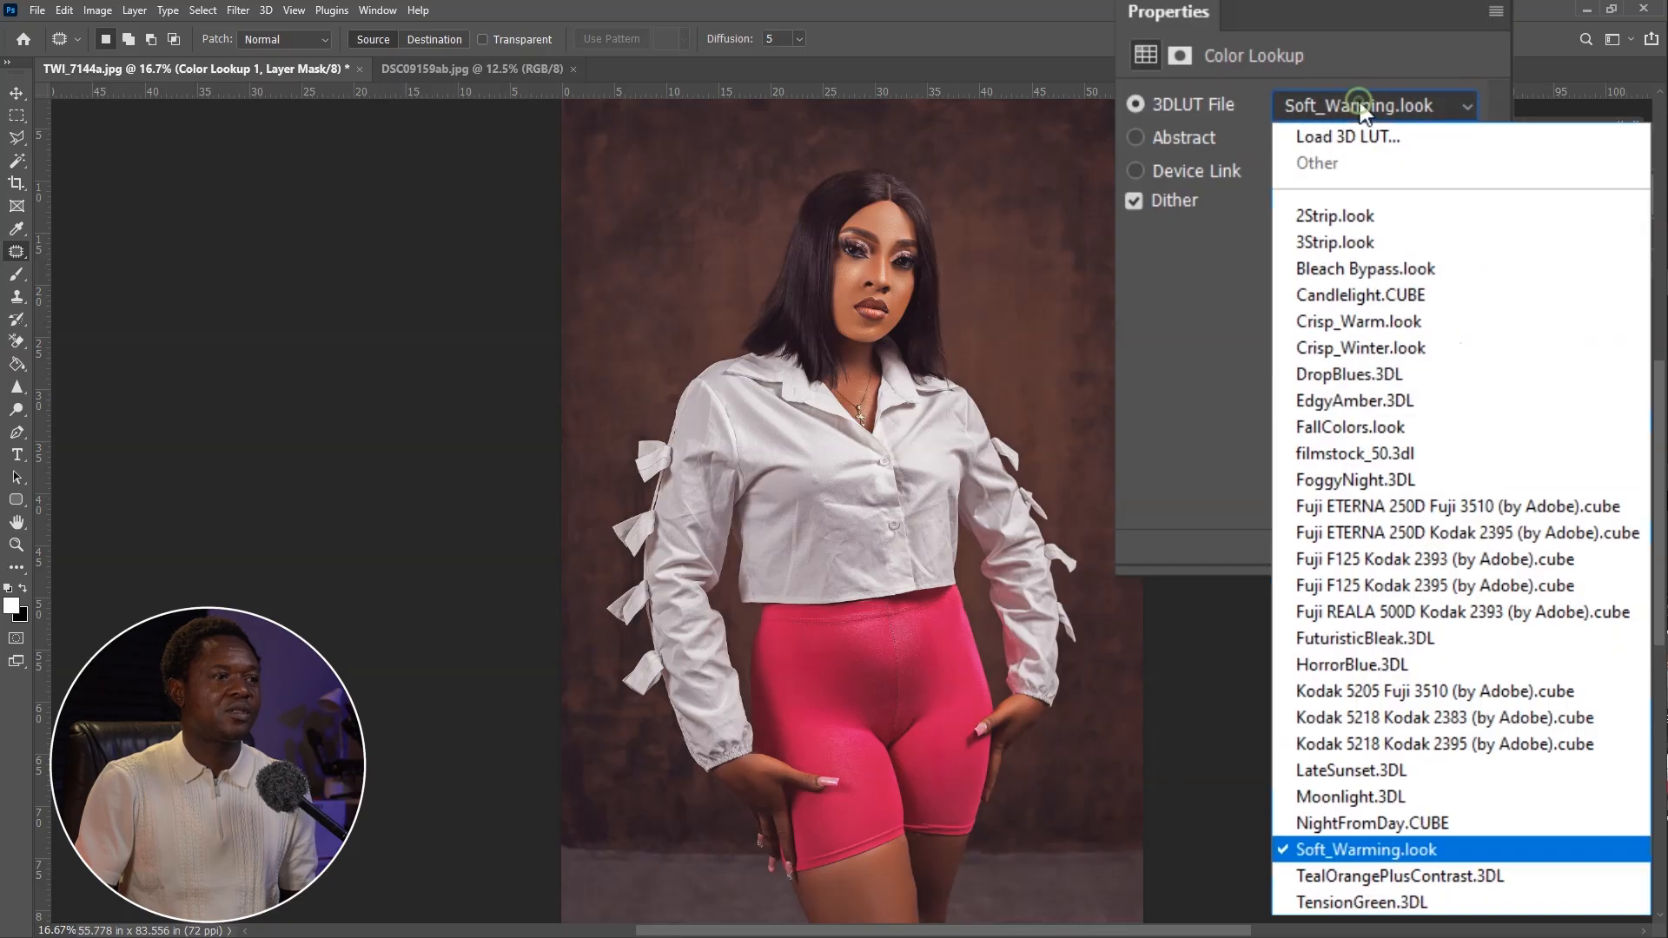
{"action": "left_click", "coordinate": [1307, 679]}
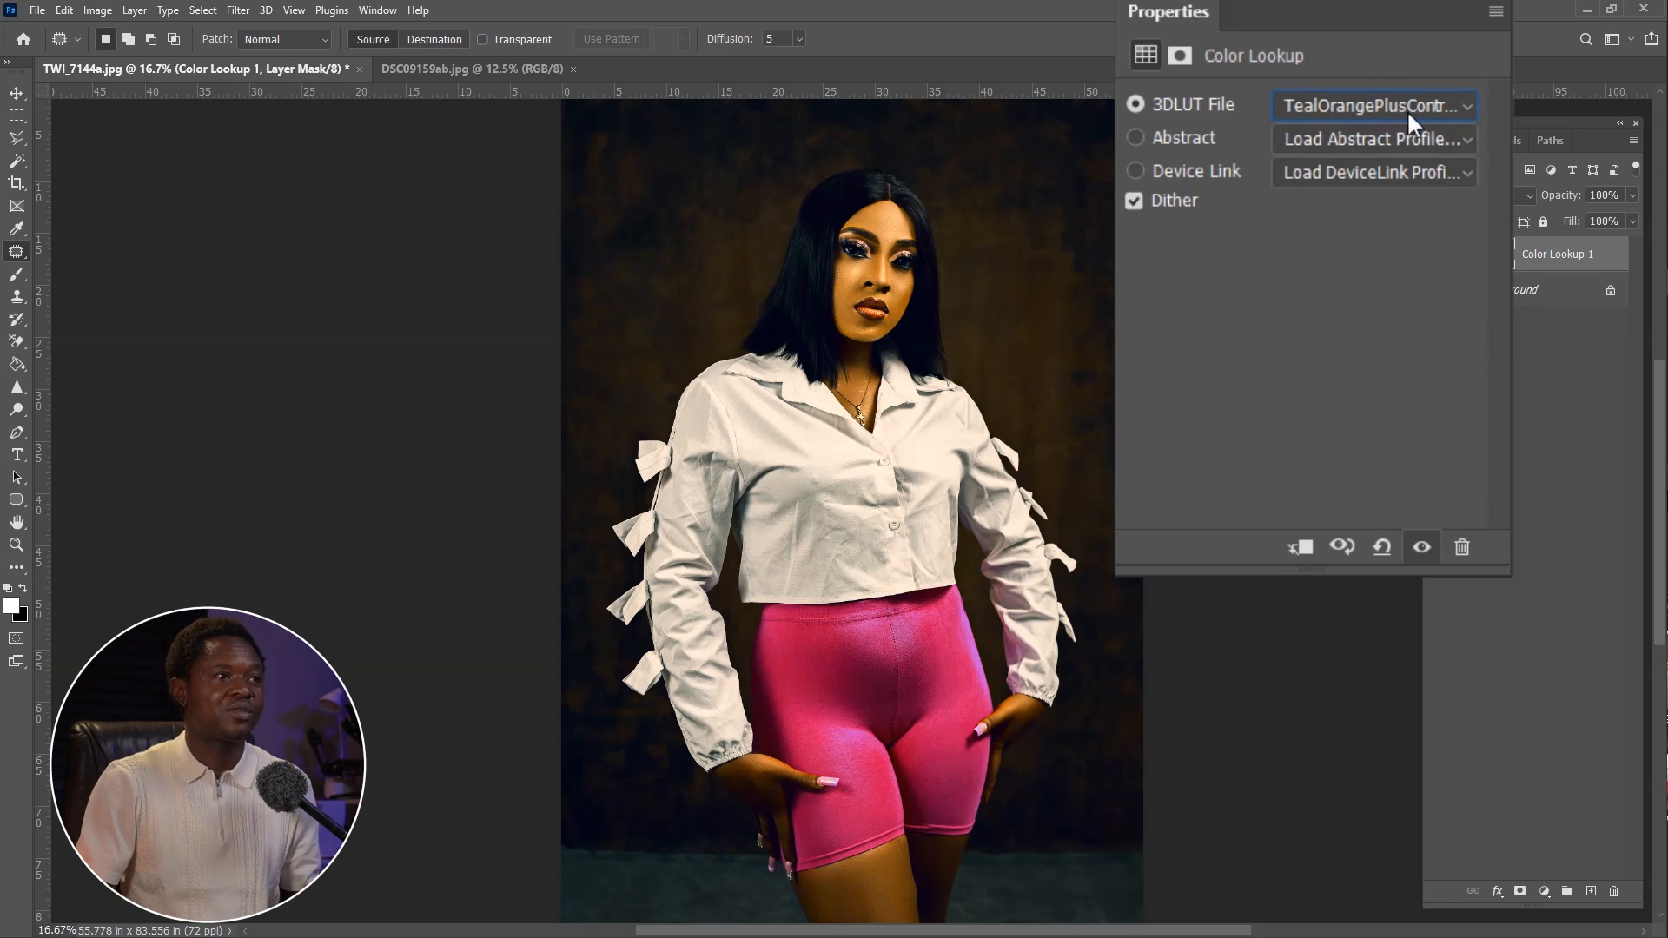
{"action": "left_click", "coordinate": [1377, 109]}
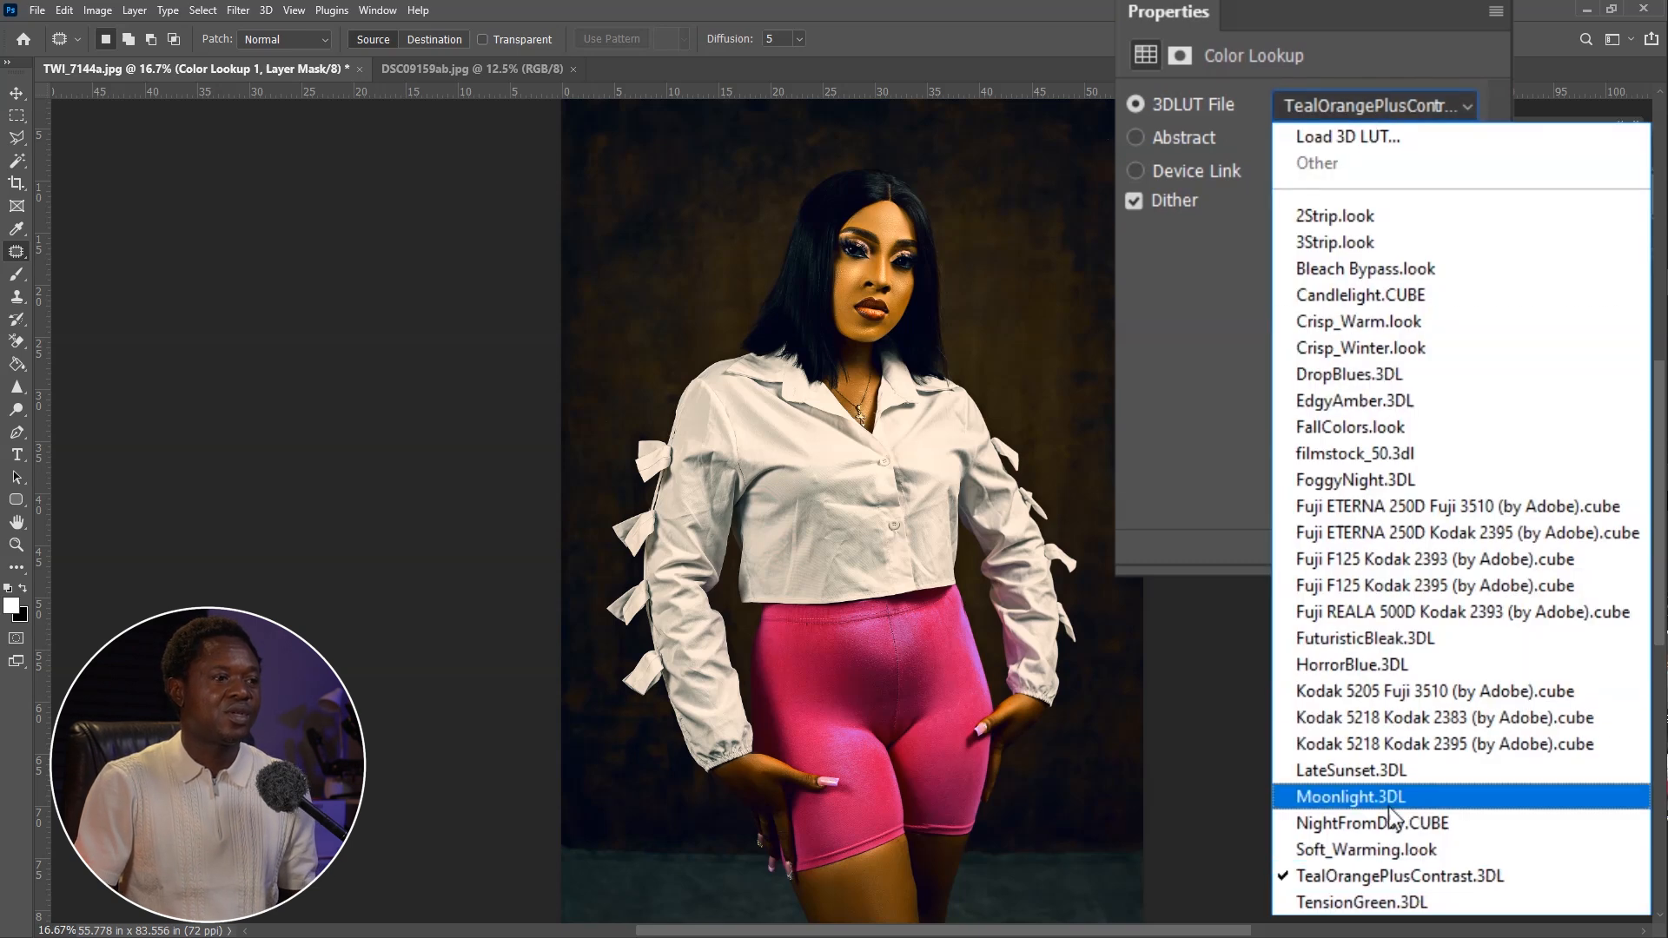
{"action": "left_click", "coordinate": [1413, 908]}
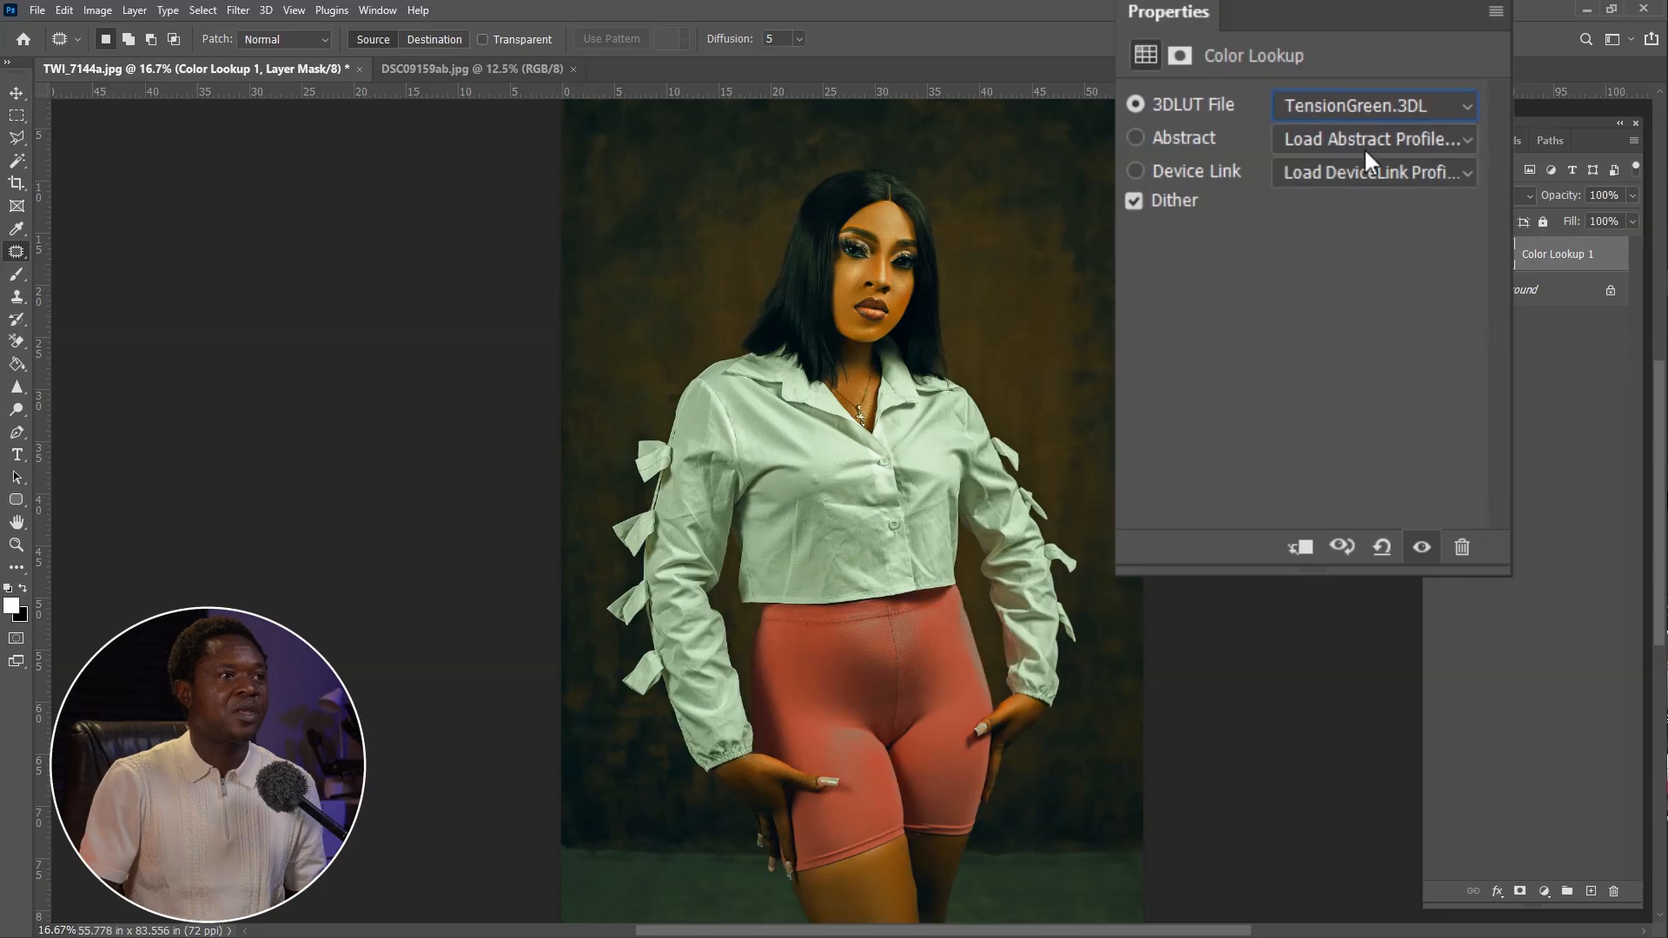
Apply the 2Strip.look 3DLUT file to the Color Lookup 1 layer and lower the layer's opacity to 50%.
{"action": "left_click", "coordinate": [1368, 106]}
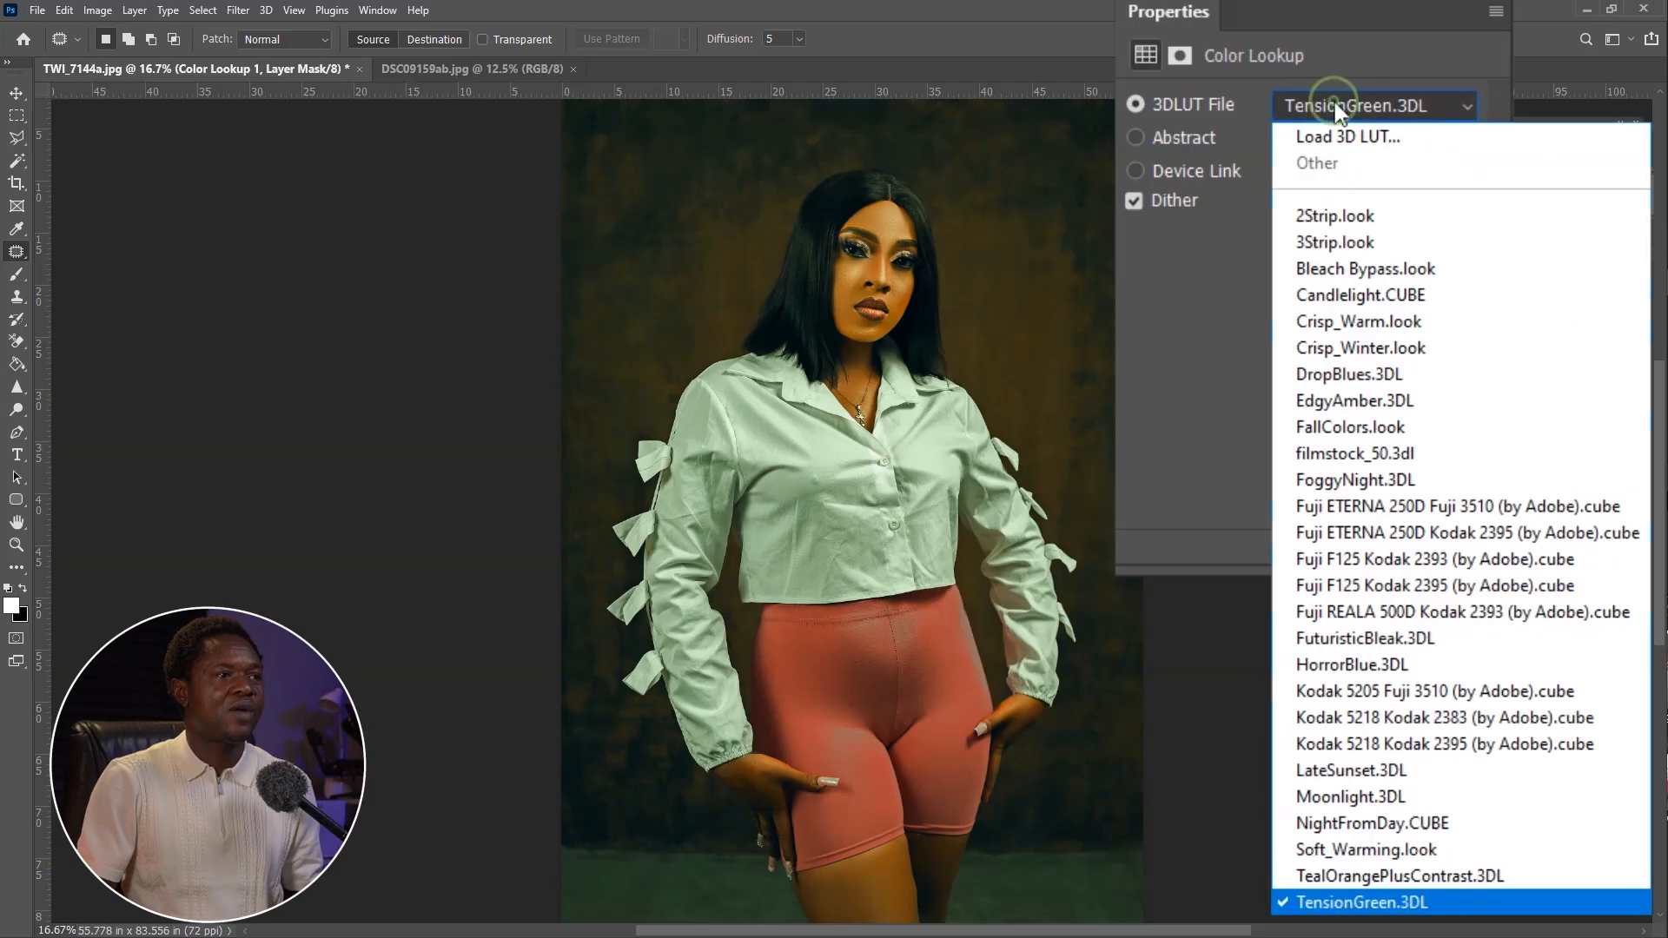
{"action": "left_click", "coordinate": [1351, 218]}
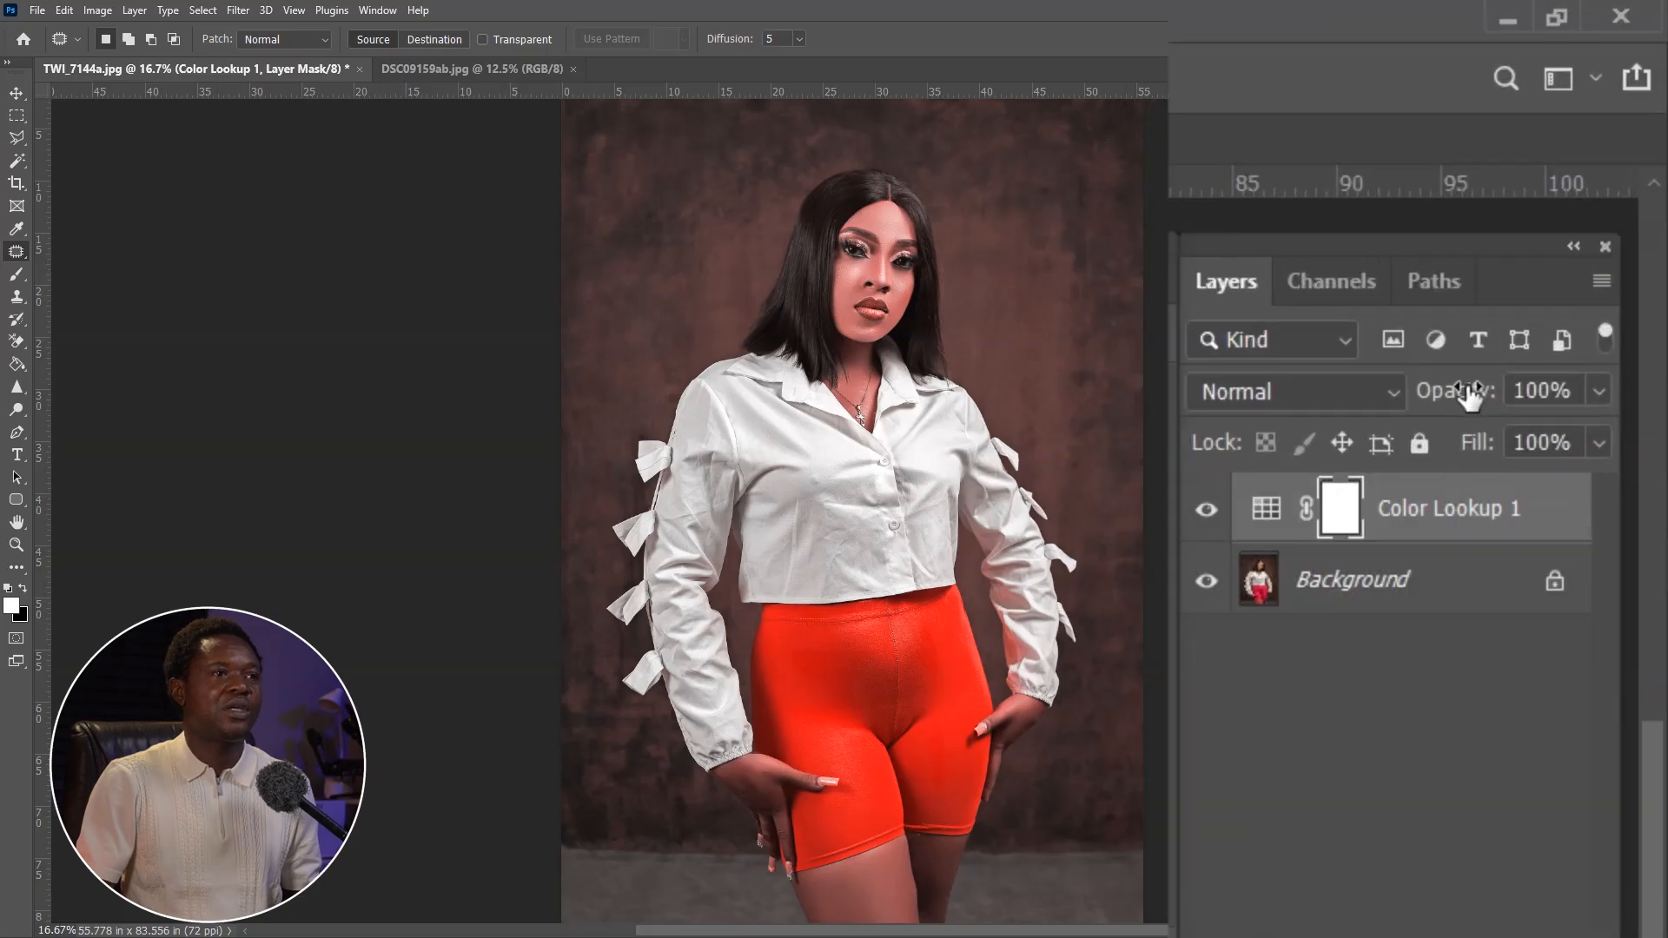
{"action": "left_click_drag", "start_coordinate": [1470, 395], "coordinate": [1437, 410]}
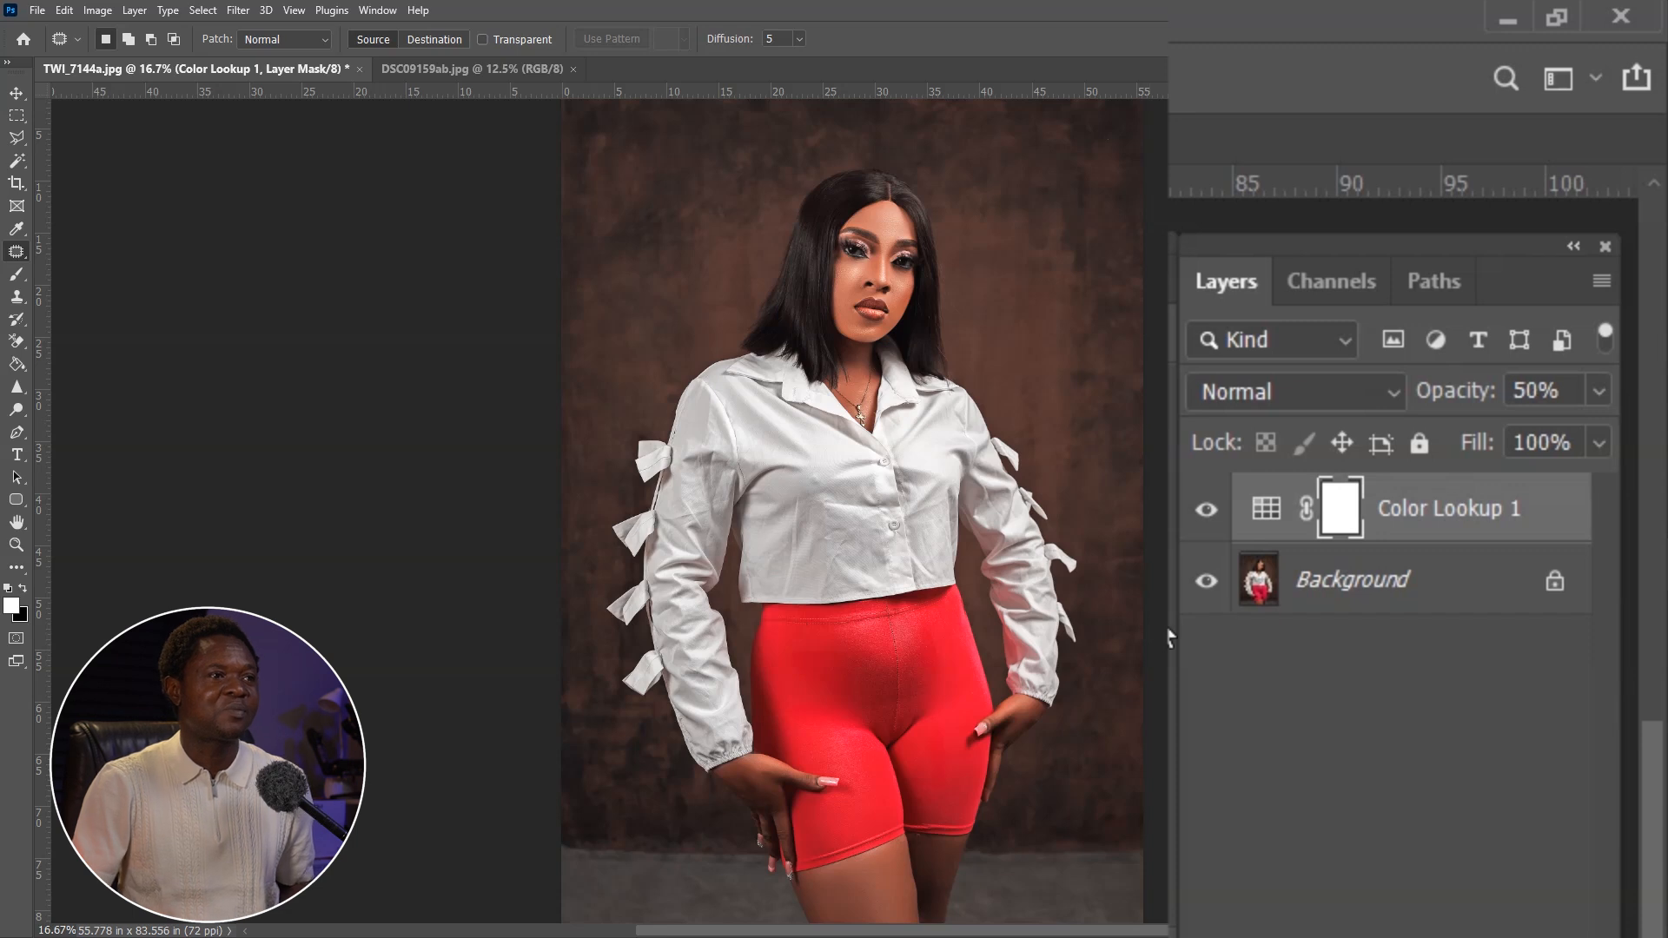
Toggle the Color Lookup 1 layer's visibility to compare before and after, and leave the layer hidden.
{"action": "left_click", "coordinate": [1205, 516]}
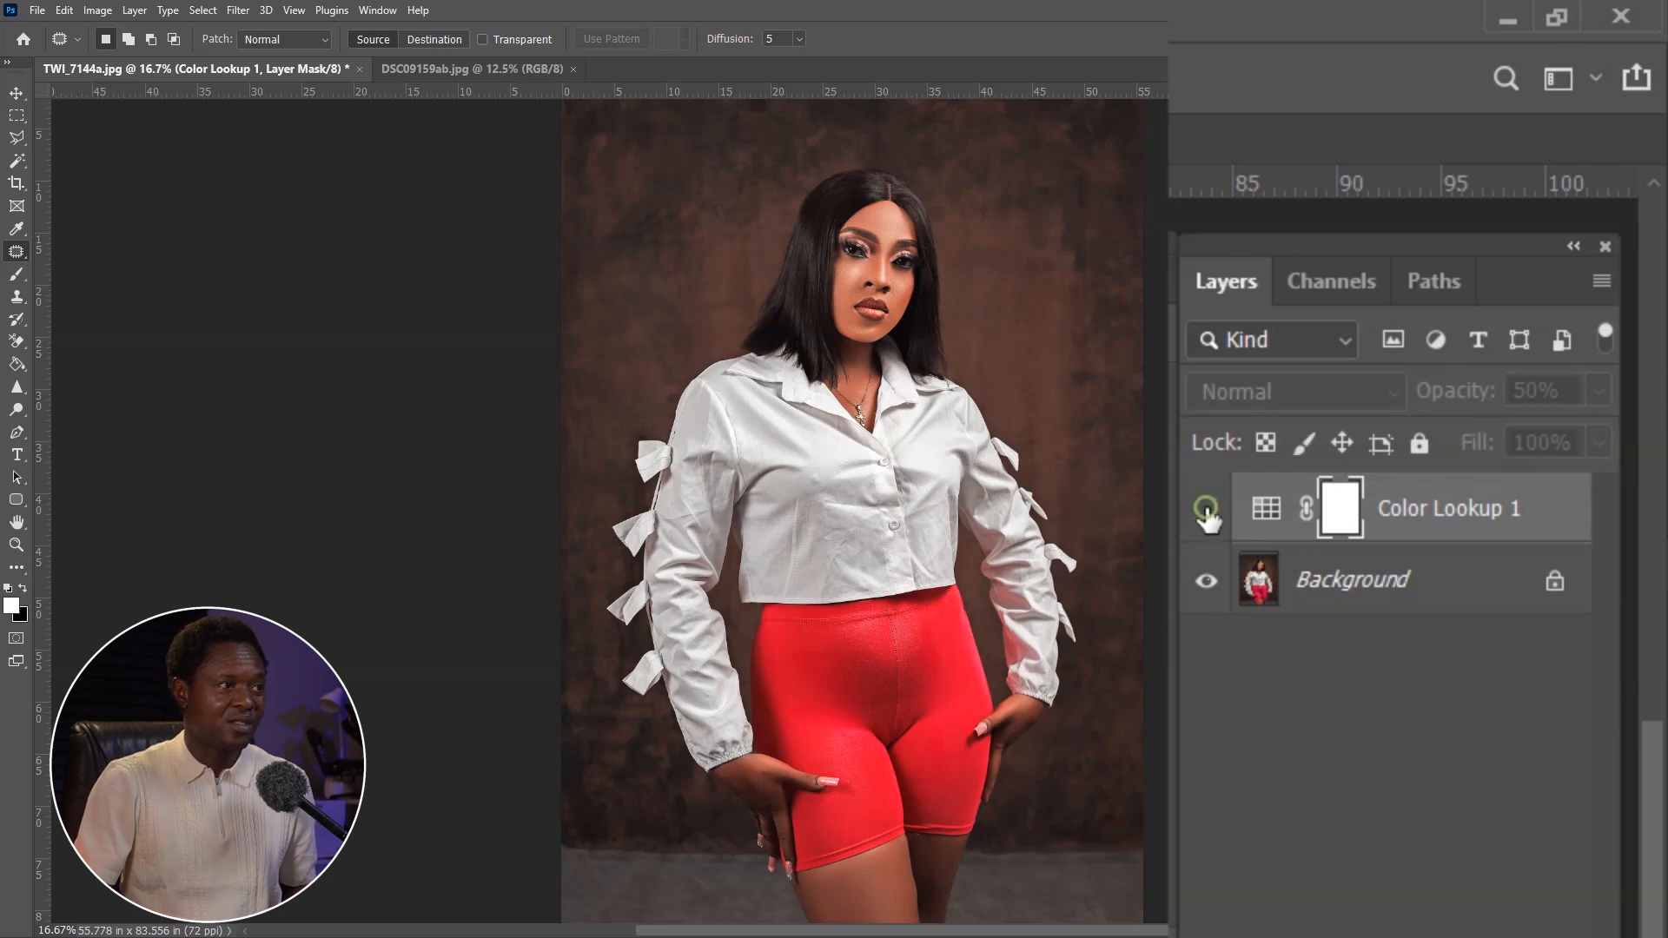
{"action": "left_click", "coordinate": [1206, 516]}
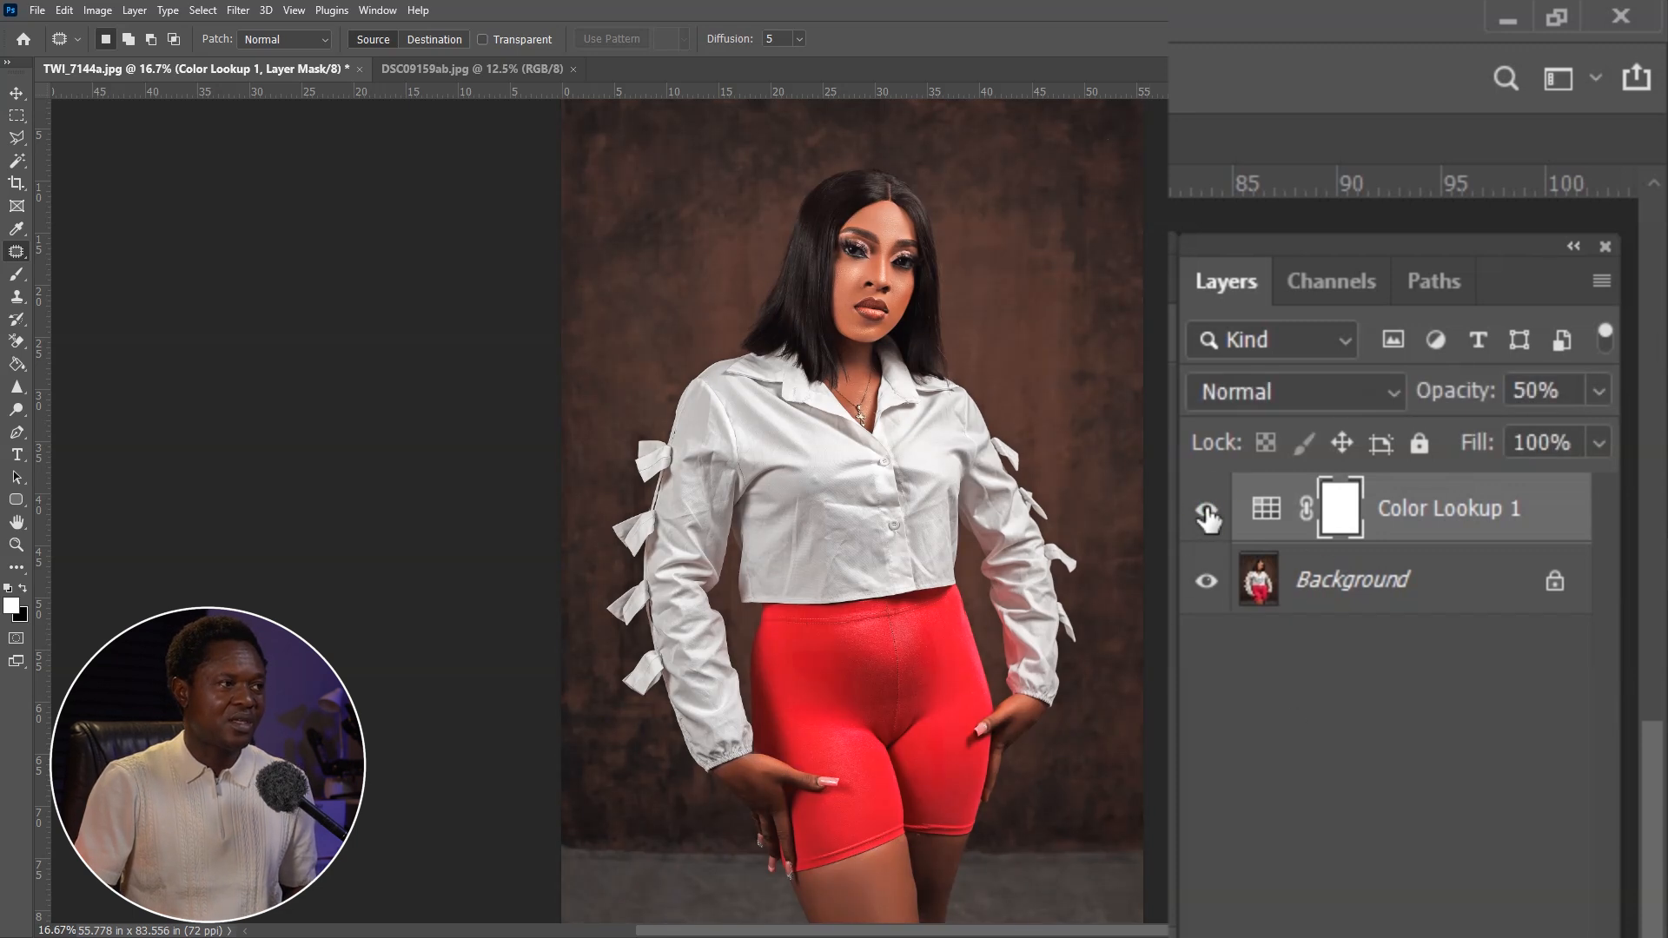
{"action": "left_click", "coordinate": [1206, 517]}
{"action": "left_click", "coordinate": [1207, 517]}
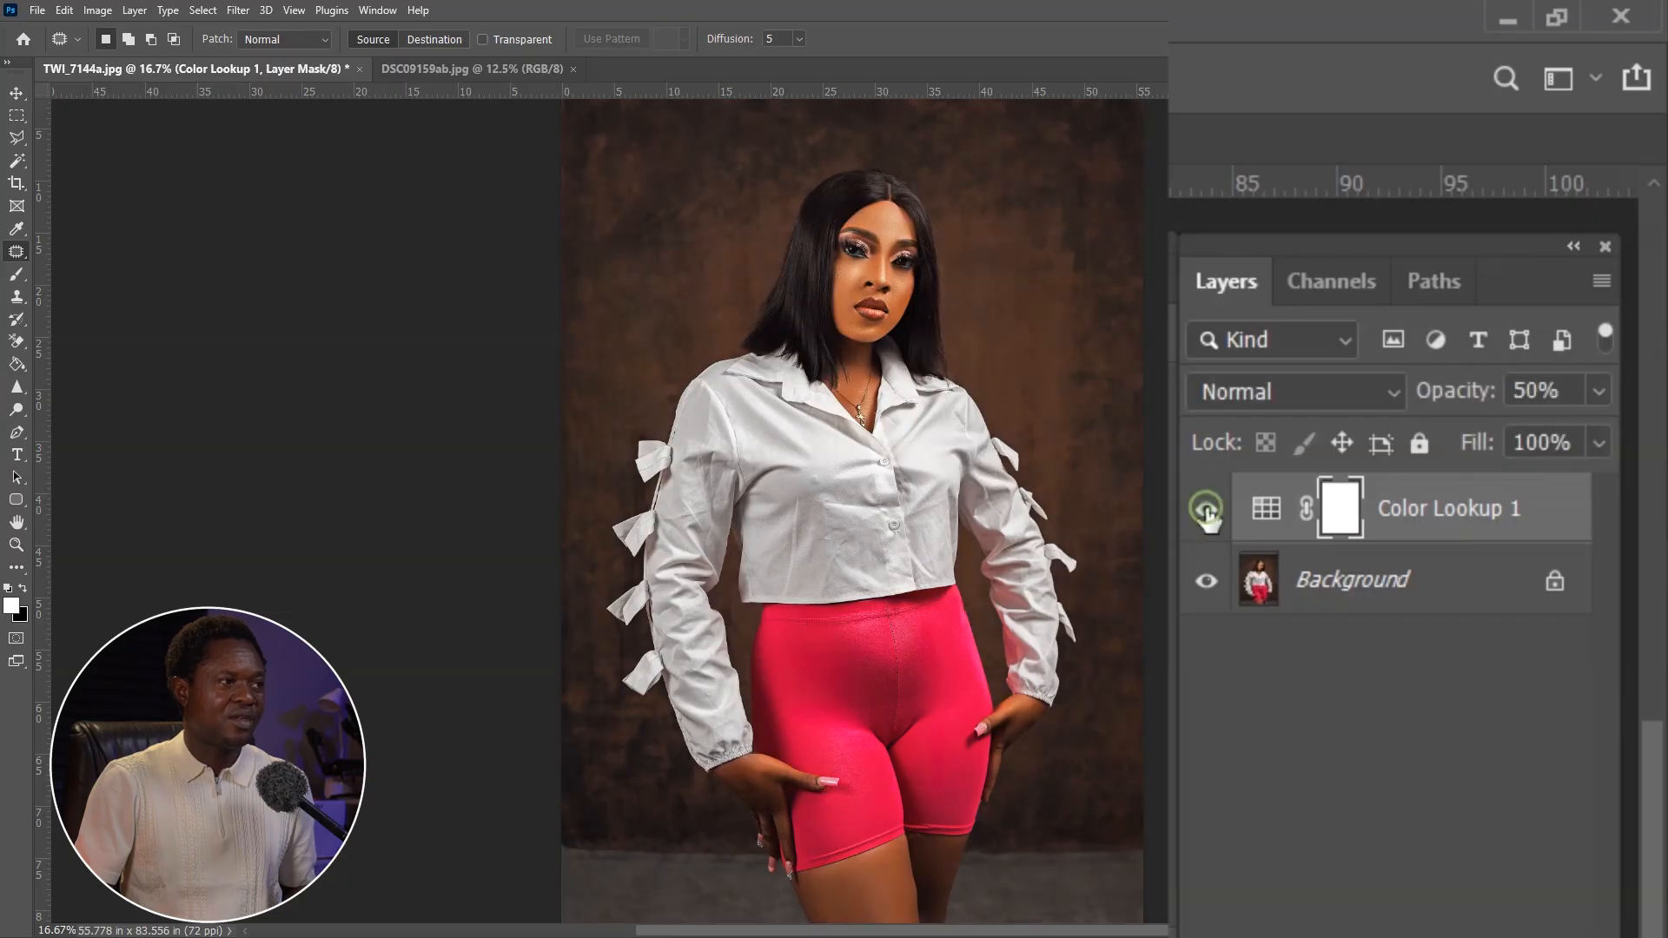
{"action": "left_click", "coordinate": [1206, 517]}
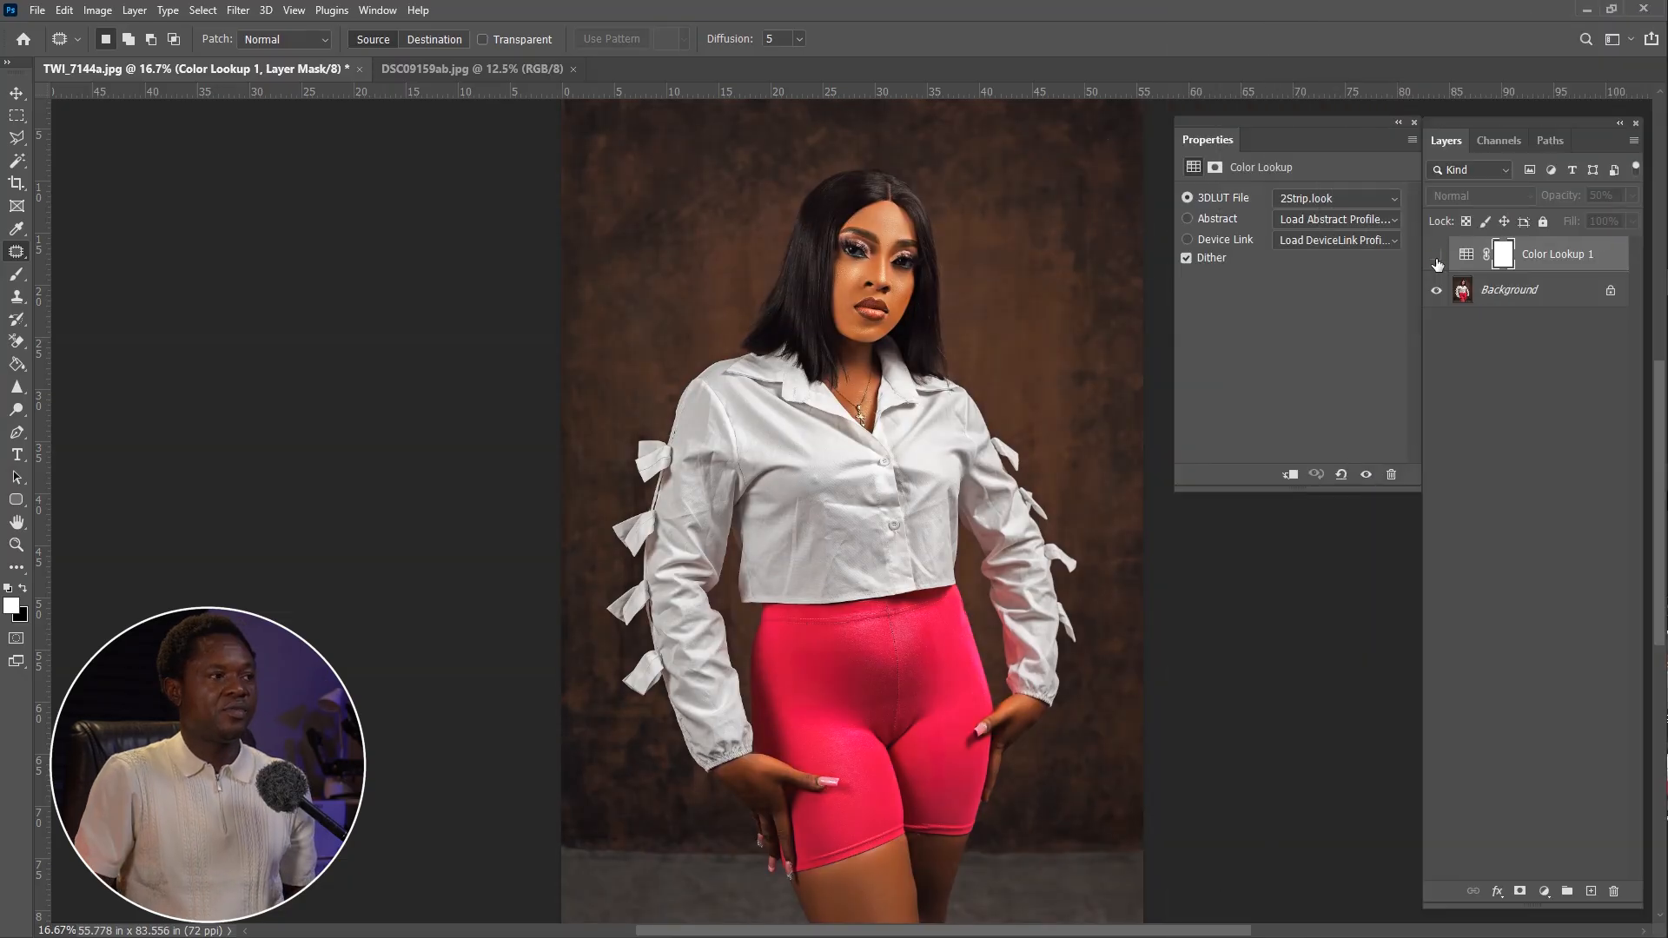
Add a second Color Lookup adjustment layer above the hidden one and apply the Crisp_Warm.look 3DLUT file.
{"action": "left_click", "coordinate": [1544, 892]}
{"action": "left_click", "coordinate": [1534, 685]}
{"action": "left_click", "coordinate": [1320, 197]}
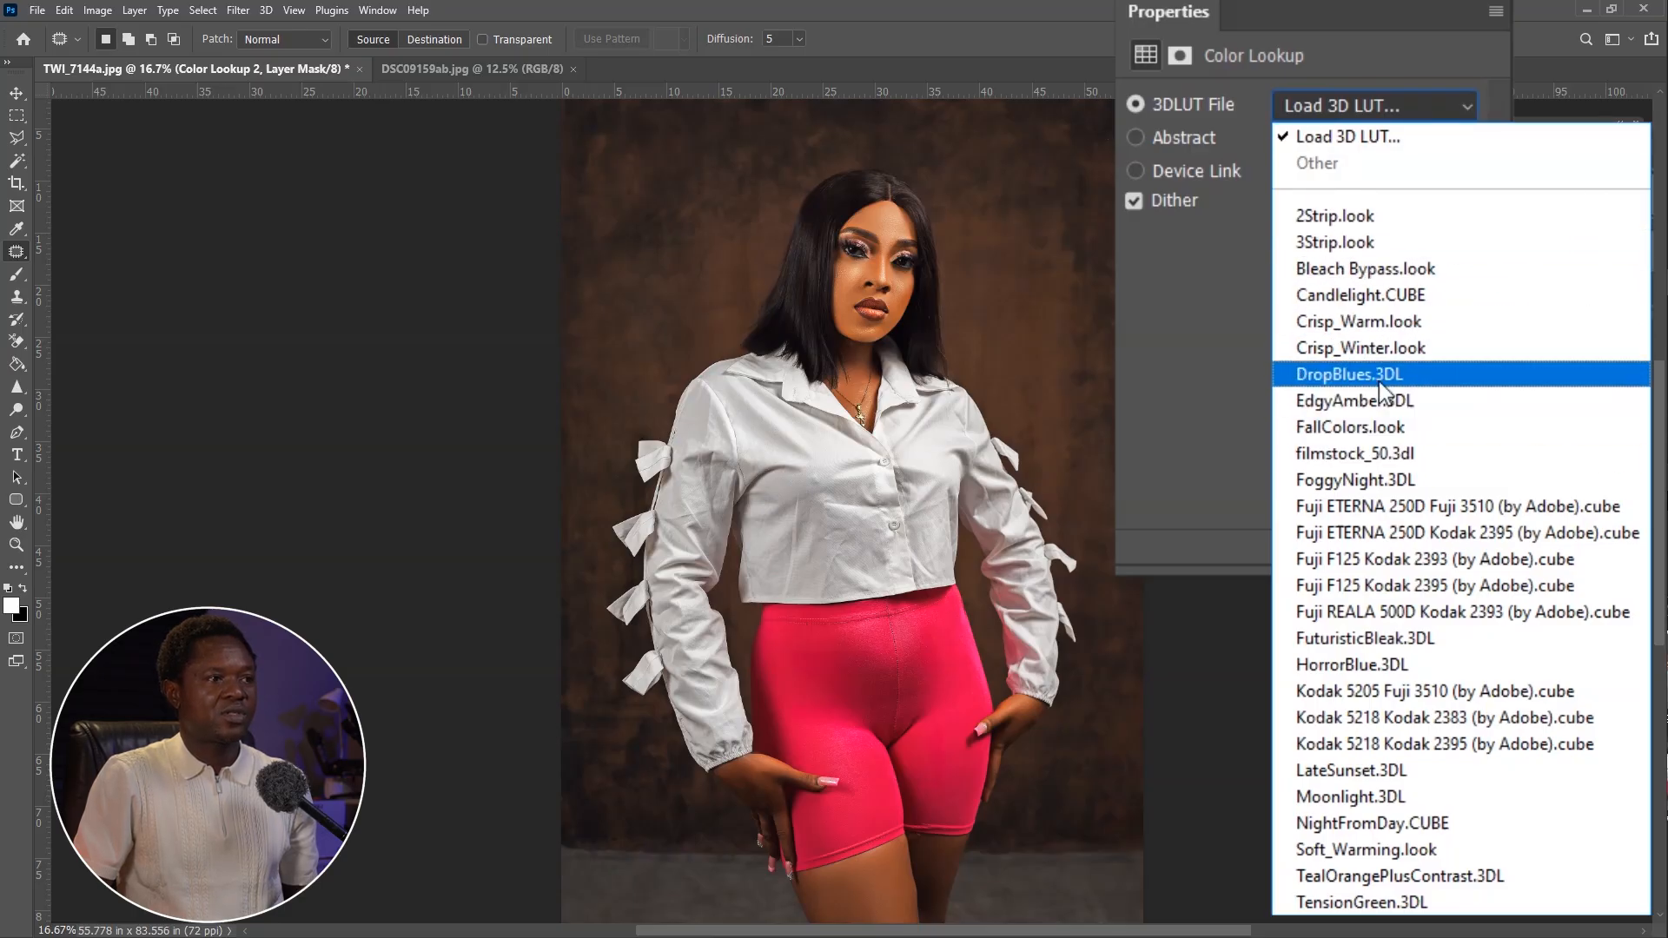
{"action": "left_click", "coordinate": [1387, 324]}
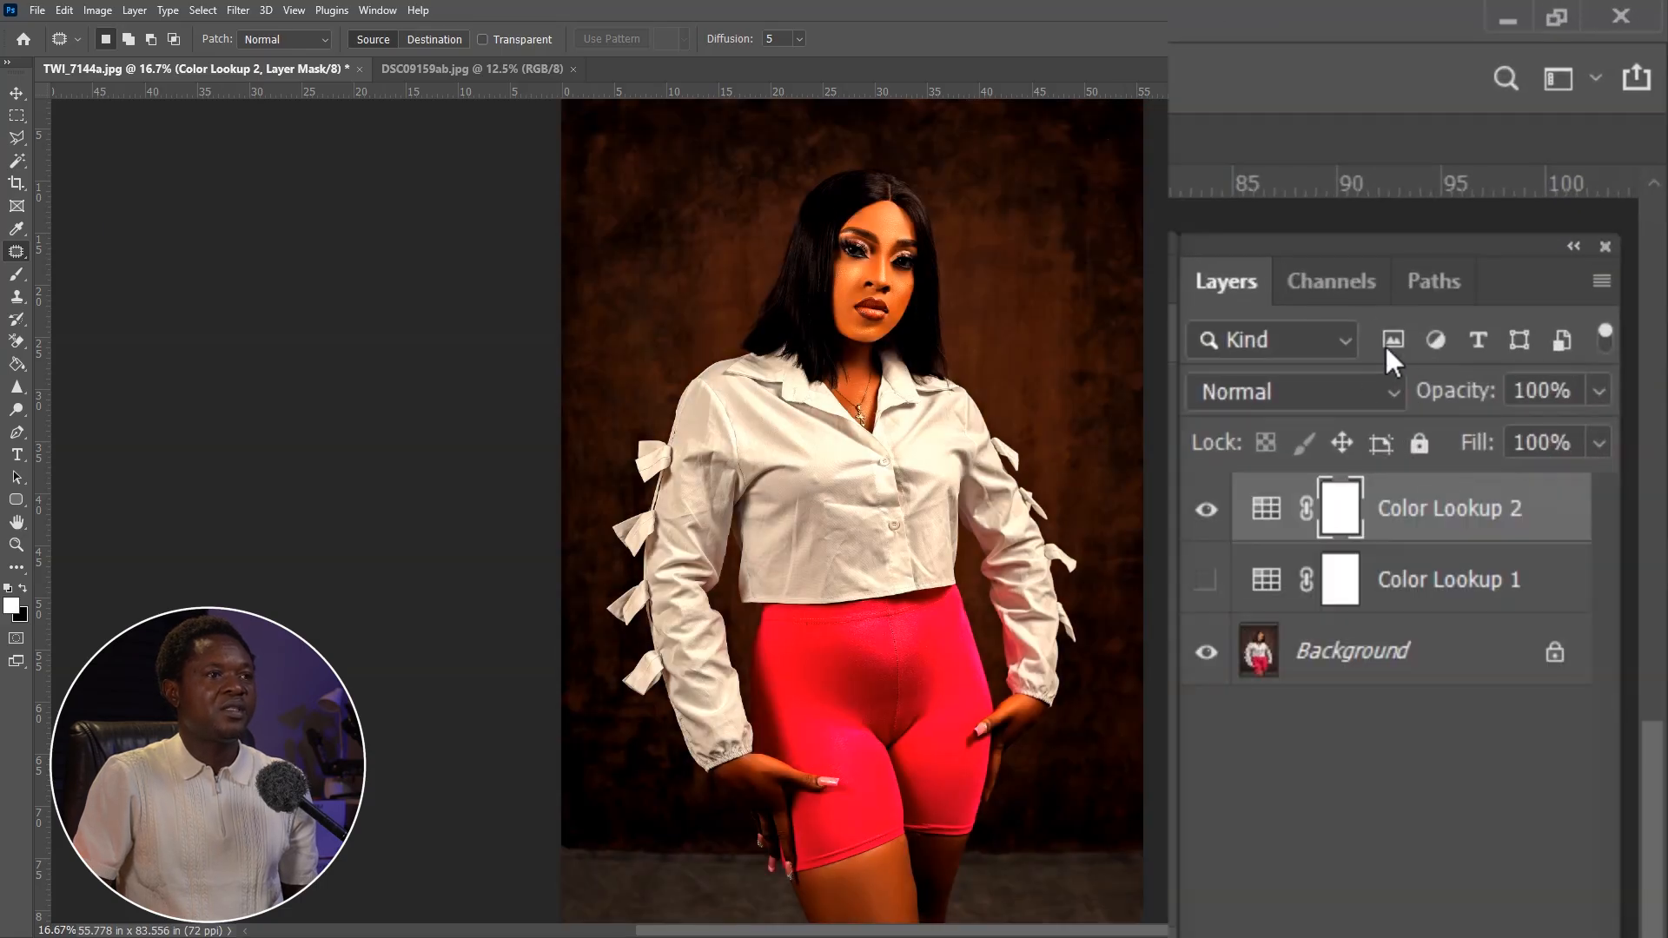
Lower the opacity of the Color Lookup 2 layer to 25%.
{"action": "left_click_drag", "start_coordinate": [1474, 402], "coordinate": [1436, 403]}
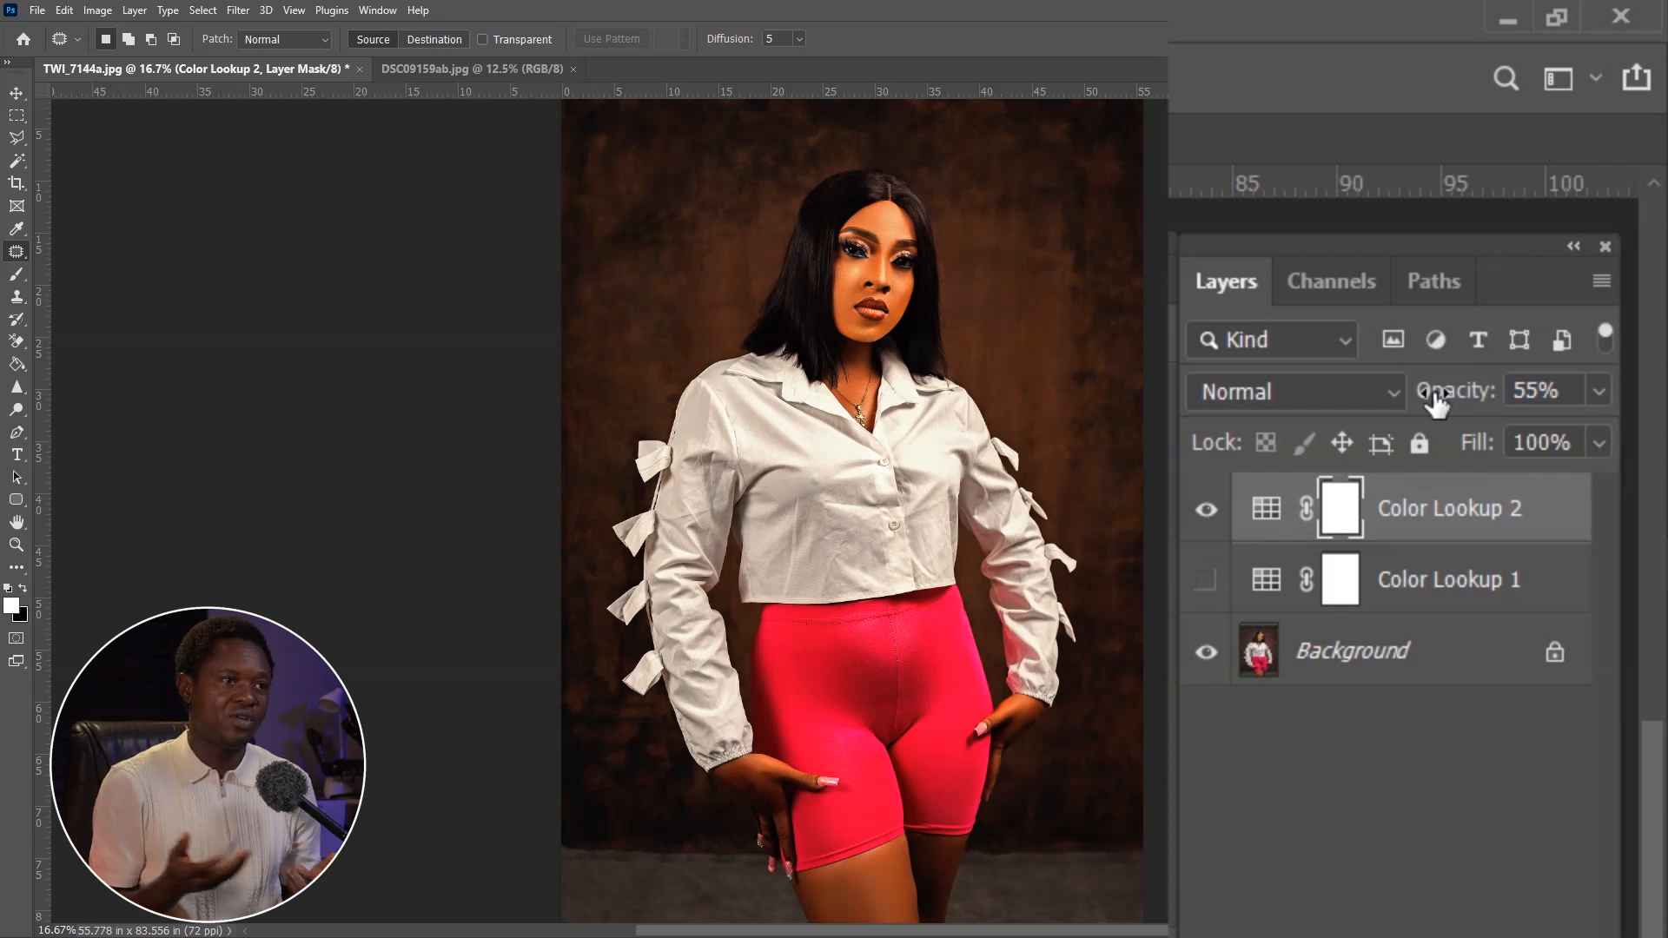
{"action": "mouse_move", "coordinate": [1459, 408]}
{"action": "left_mouse_down"}
{"action": "mouse_move", "coordinate": [1456, 391]}
{"action": "mouse_move", "coordinate": [1444, 409]}
{"action": "left_mouse_up"}
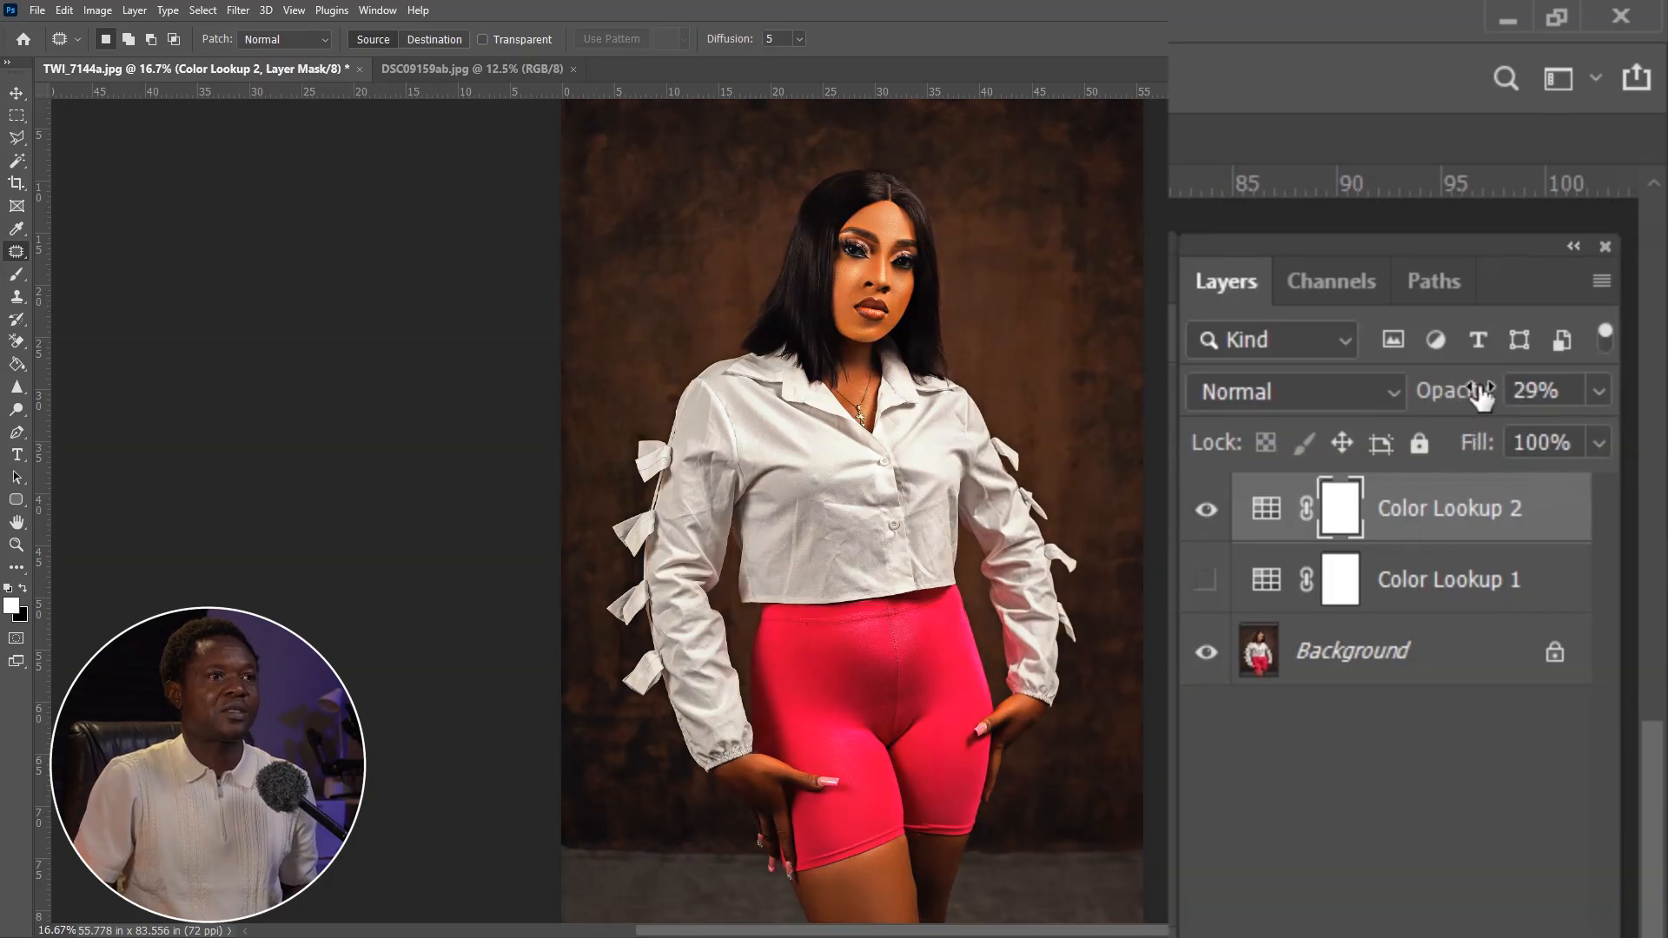
{"action": "left_click_drag", "start_coordinate": [1465, 399], "coordinate": [1453, 406]}
{"action": "key", "text": "Return"}
{"action": "left_click", "coordinate": [1455, 404]}
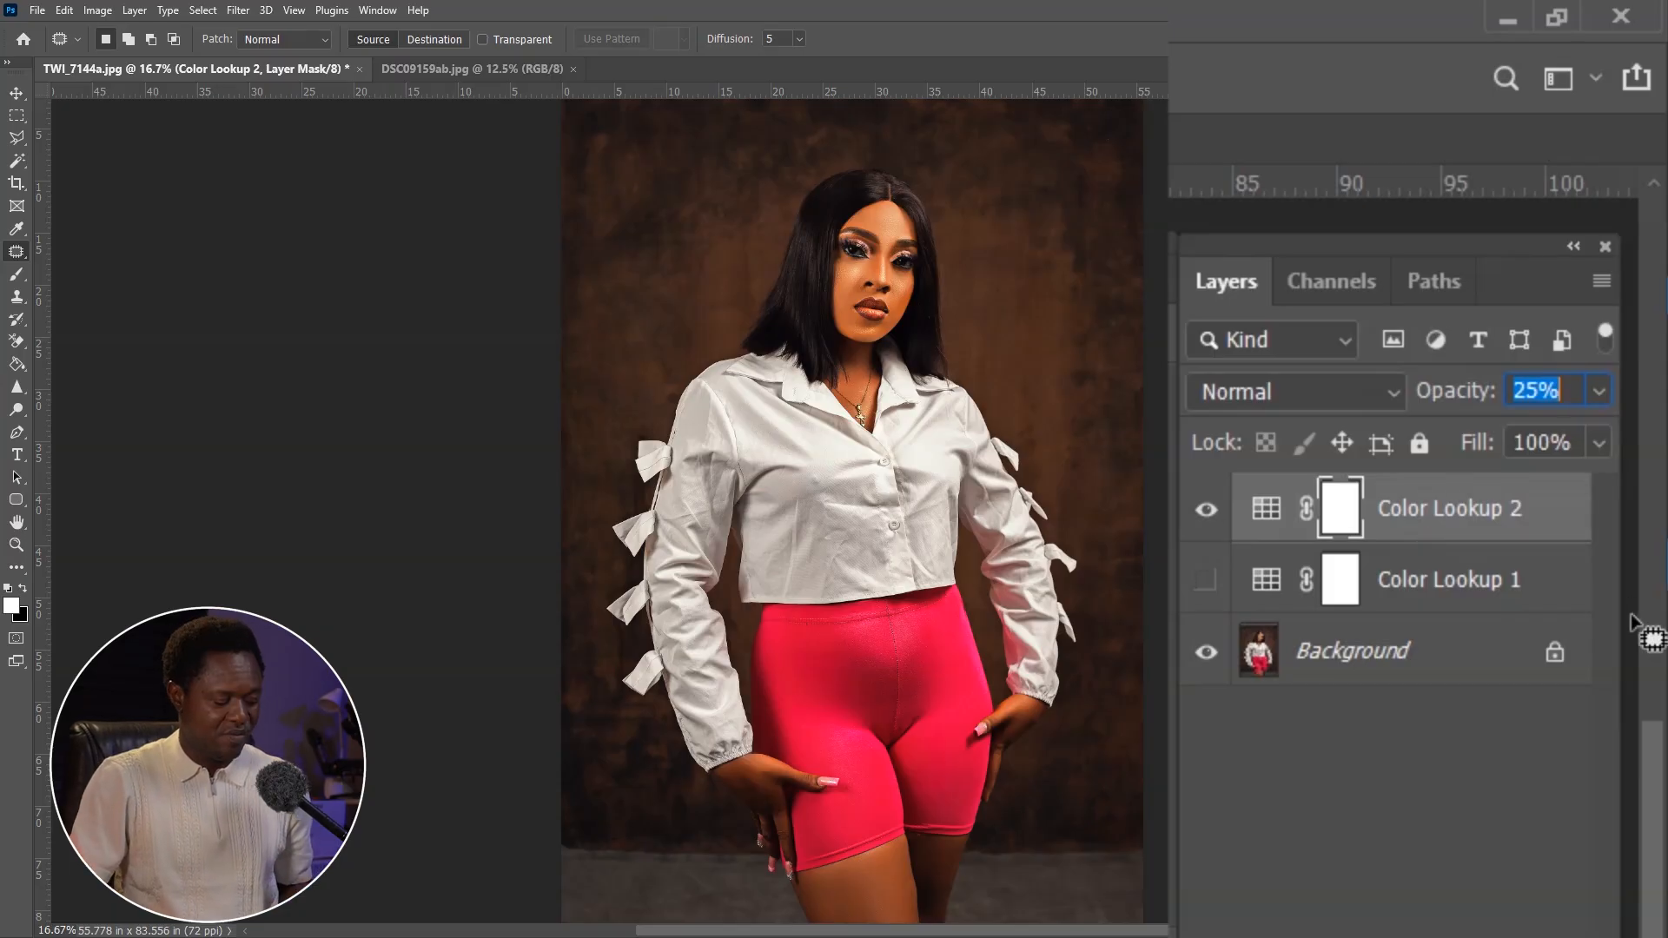
Toggle the Color Lookup 2 layer's visibility to compare before and after, and leave the layer hidden.
{"action": "left_click", "coordinate": [1207, 516]}
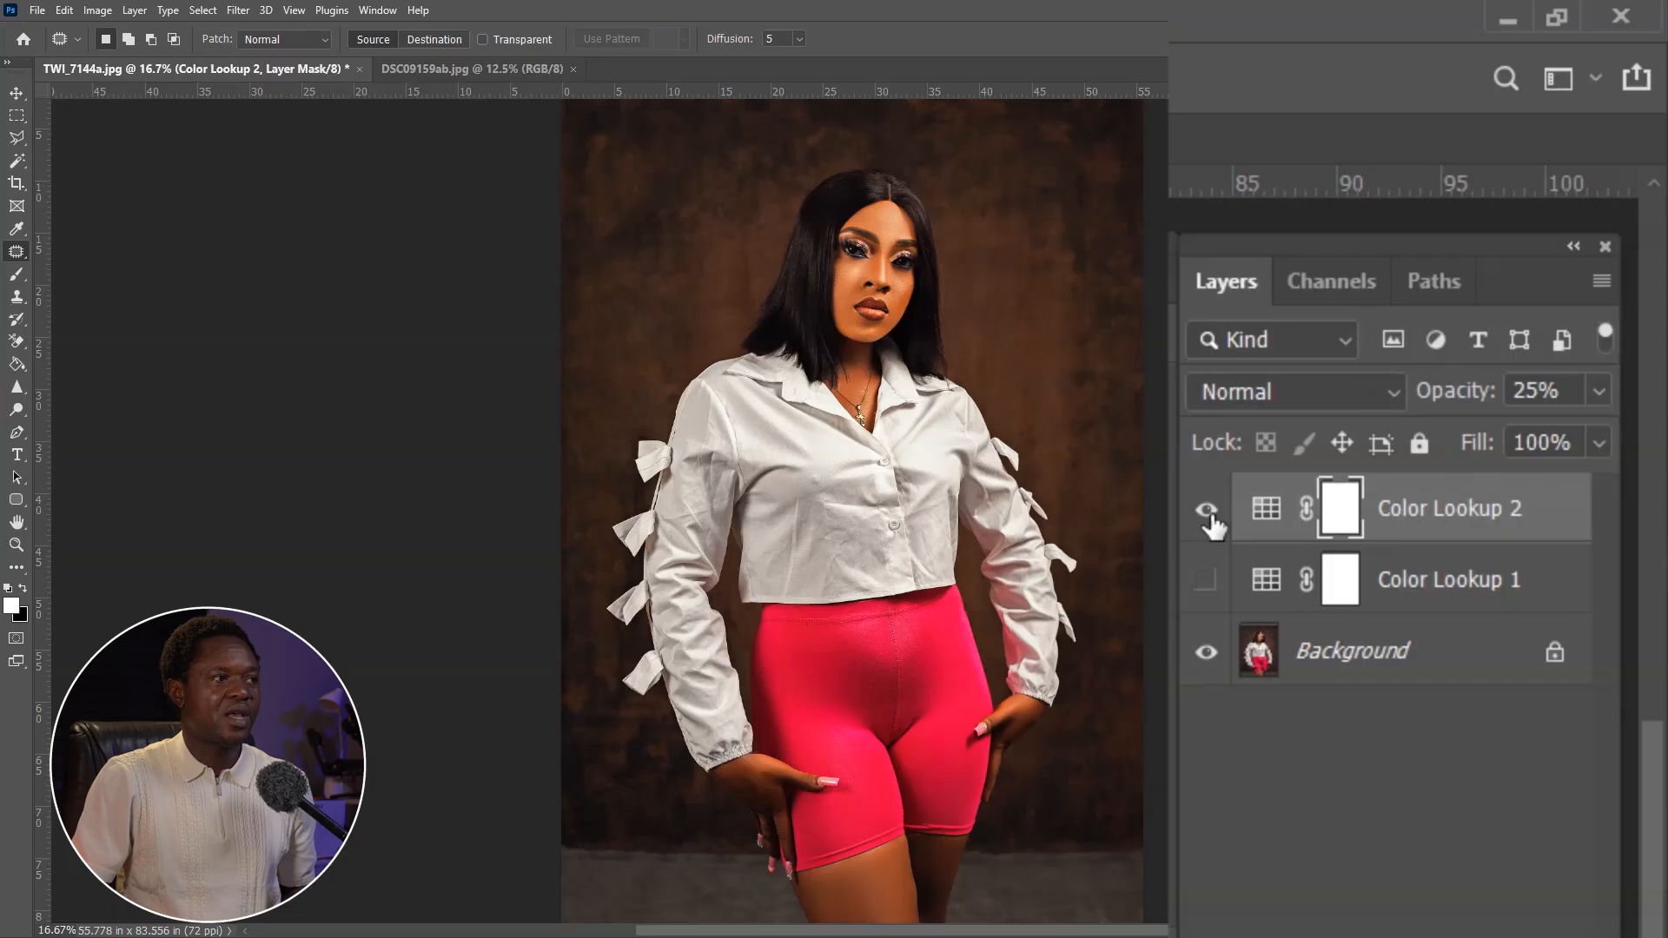
{"action": "left_click", "coordinate": [1207, 512]}
{"action": "left_click", "coordinate": [1208, 512]}
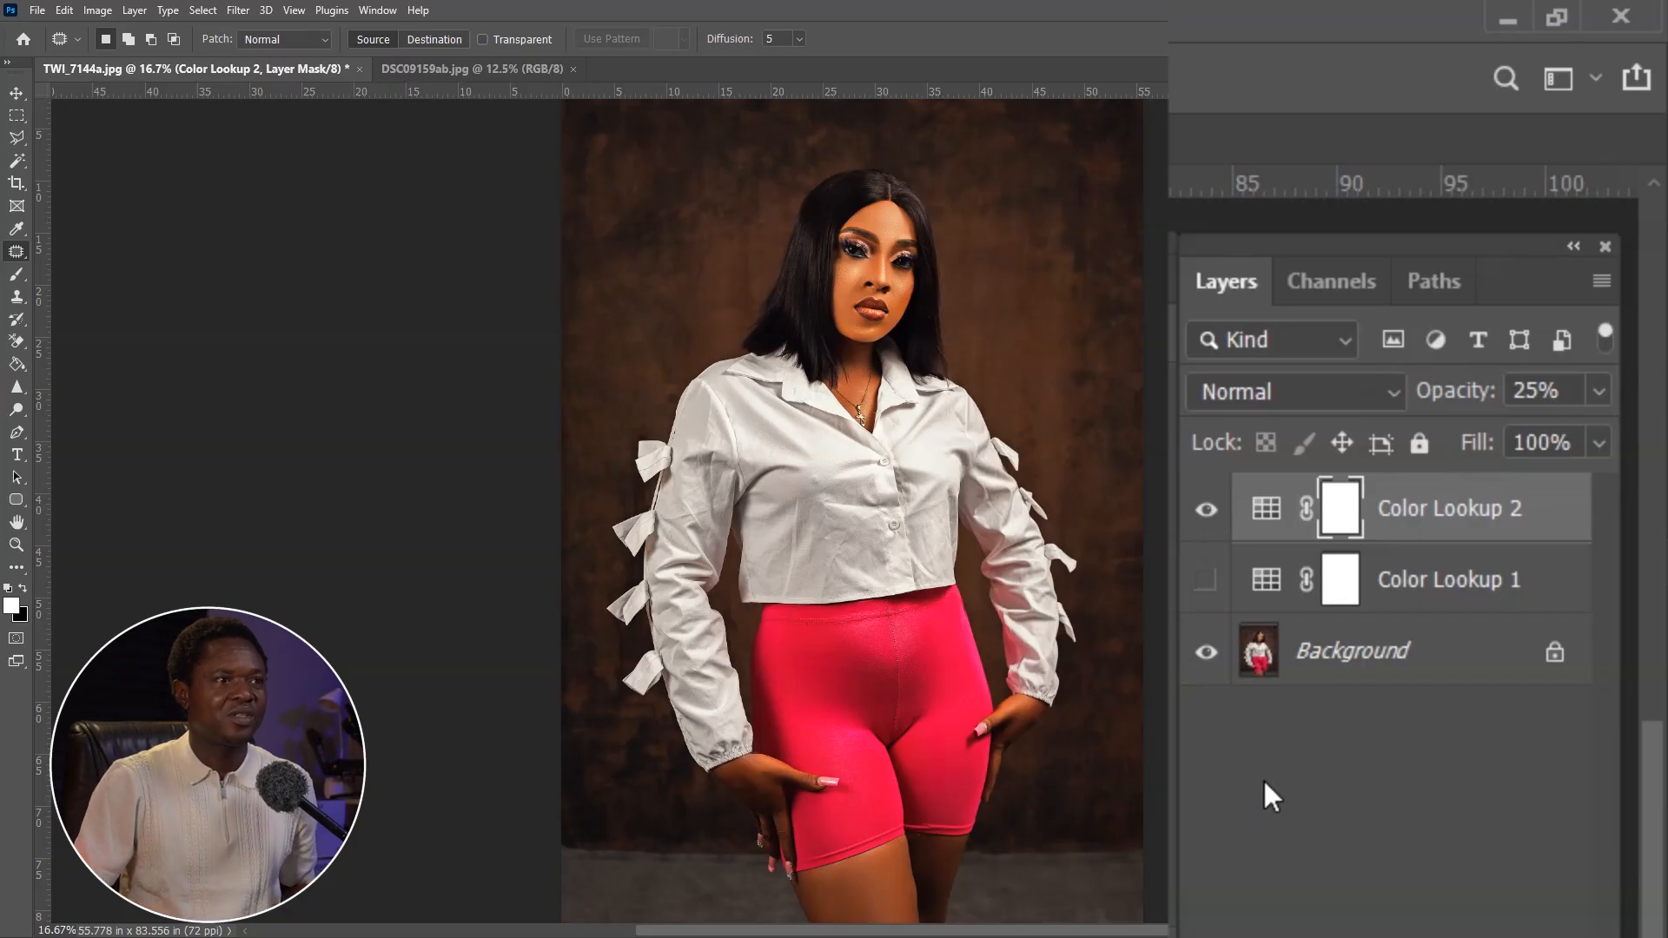
{"action": "left_click", "coordinate": [1434, 256]}
Add a third Color Lookup adjustment layer above the hidden ones and apply the EdgyAmber.3DL 3DLUT file.
{"action": "left_click", "coordinate": [1548, 889]}
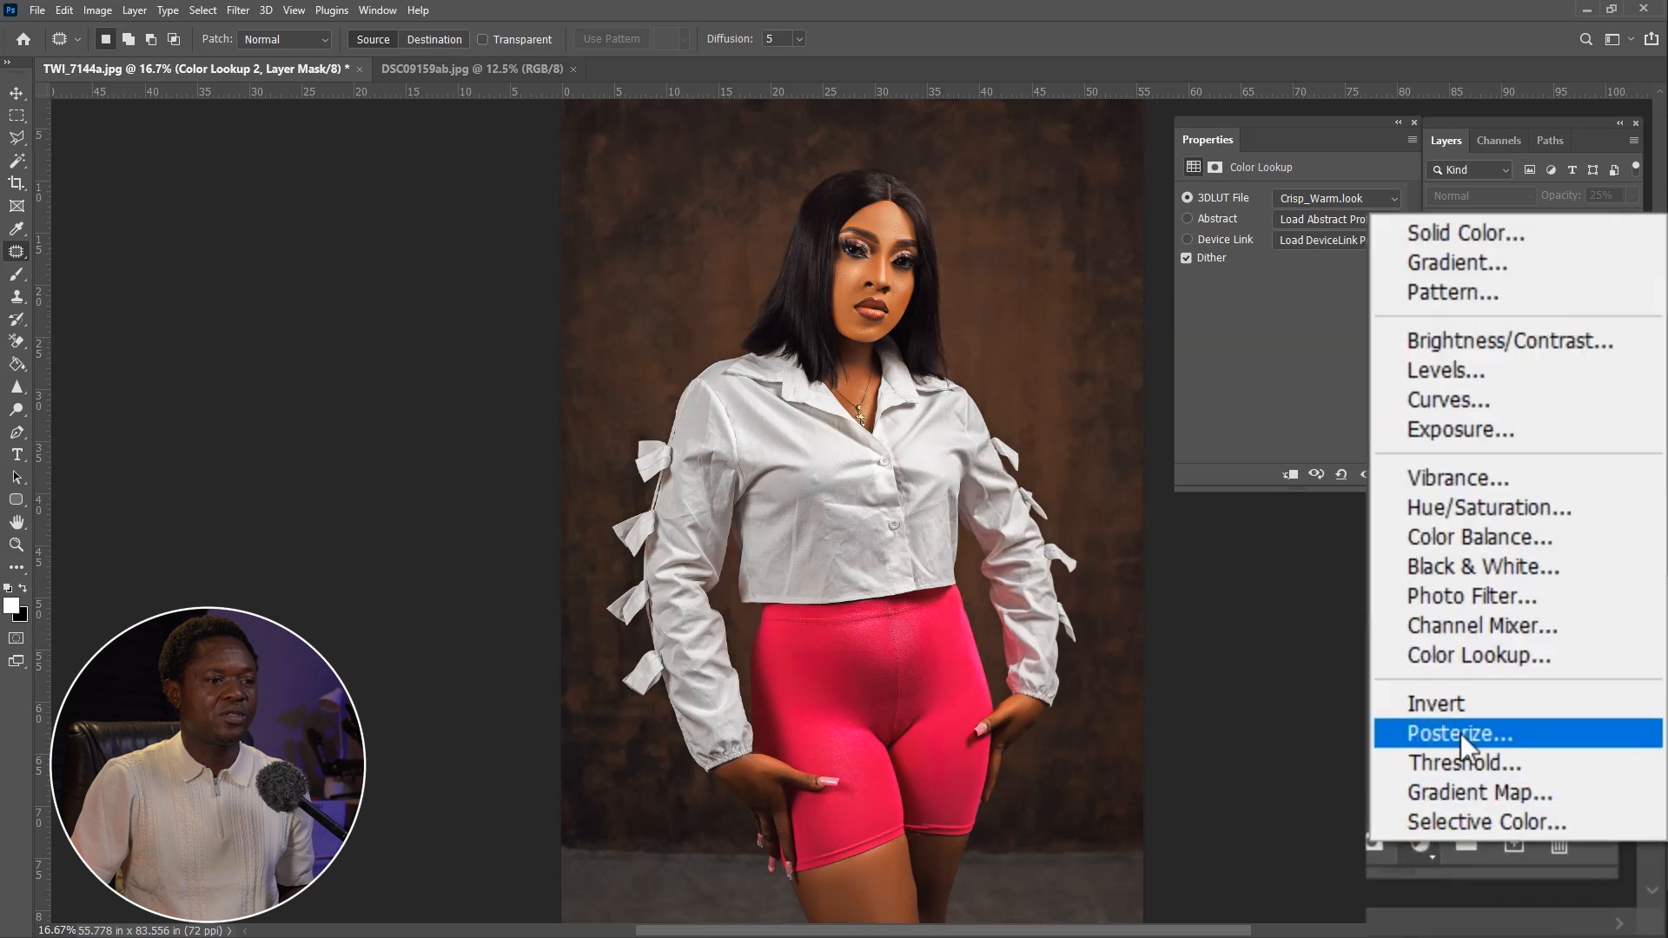
{"action": "left_click", "coordinate": [1545, 762]}
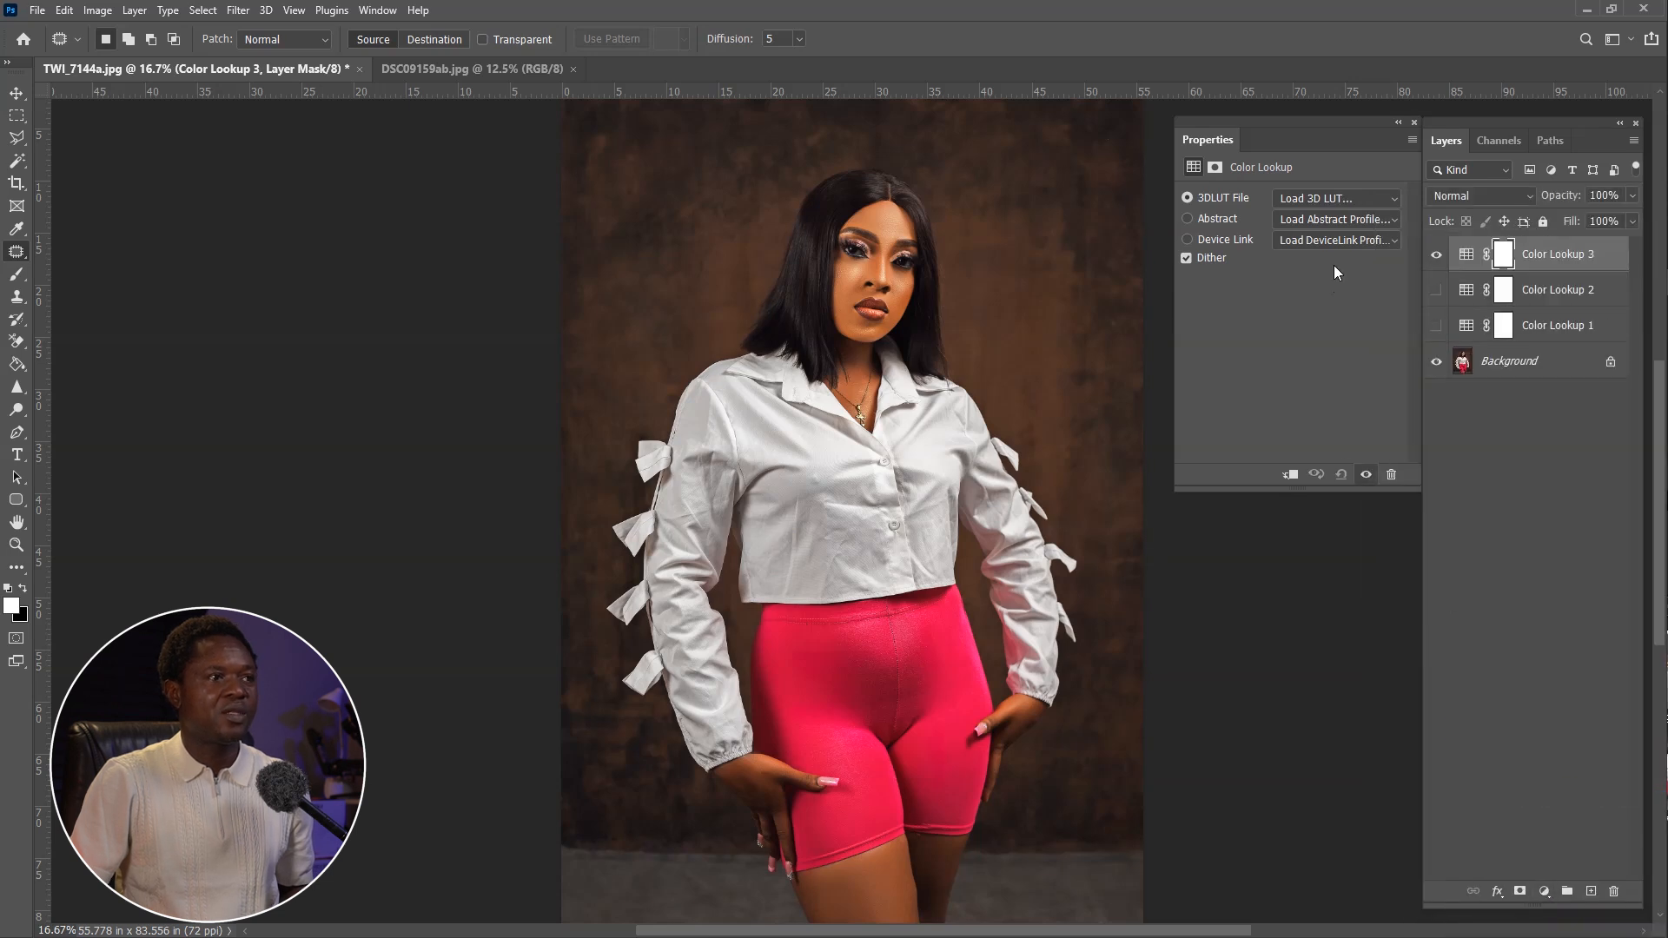
{"action": "left_click", "coordinate": [1335, 199]}
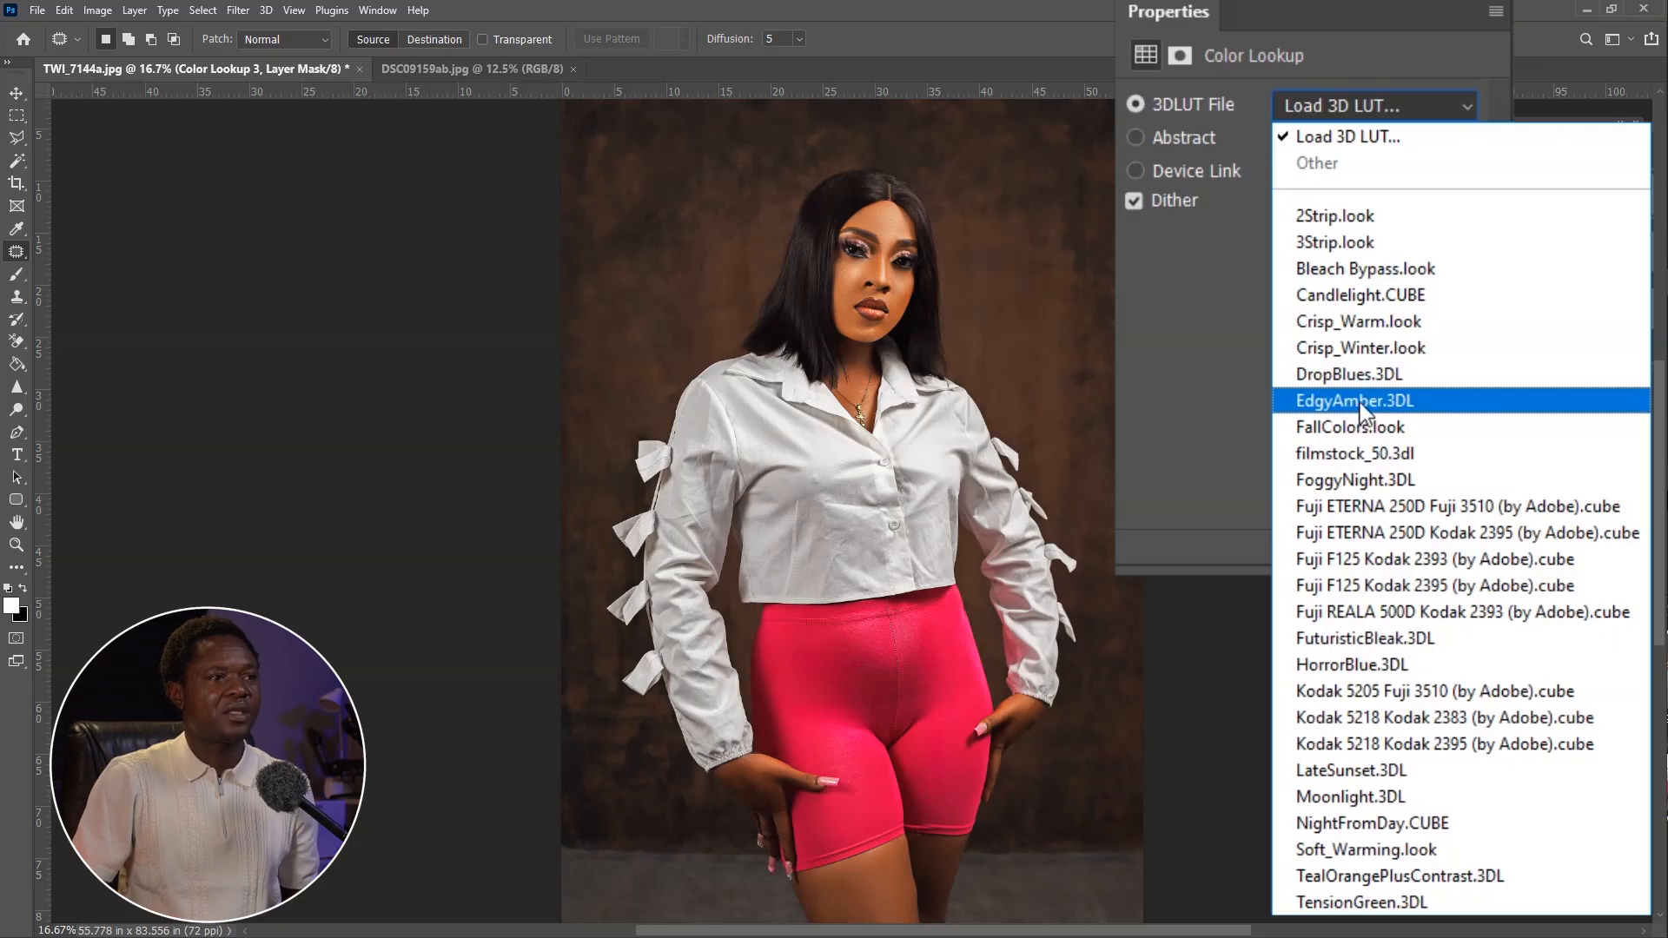
{"action": "left_click", "coordinate": [1359, 401]}
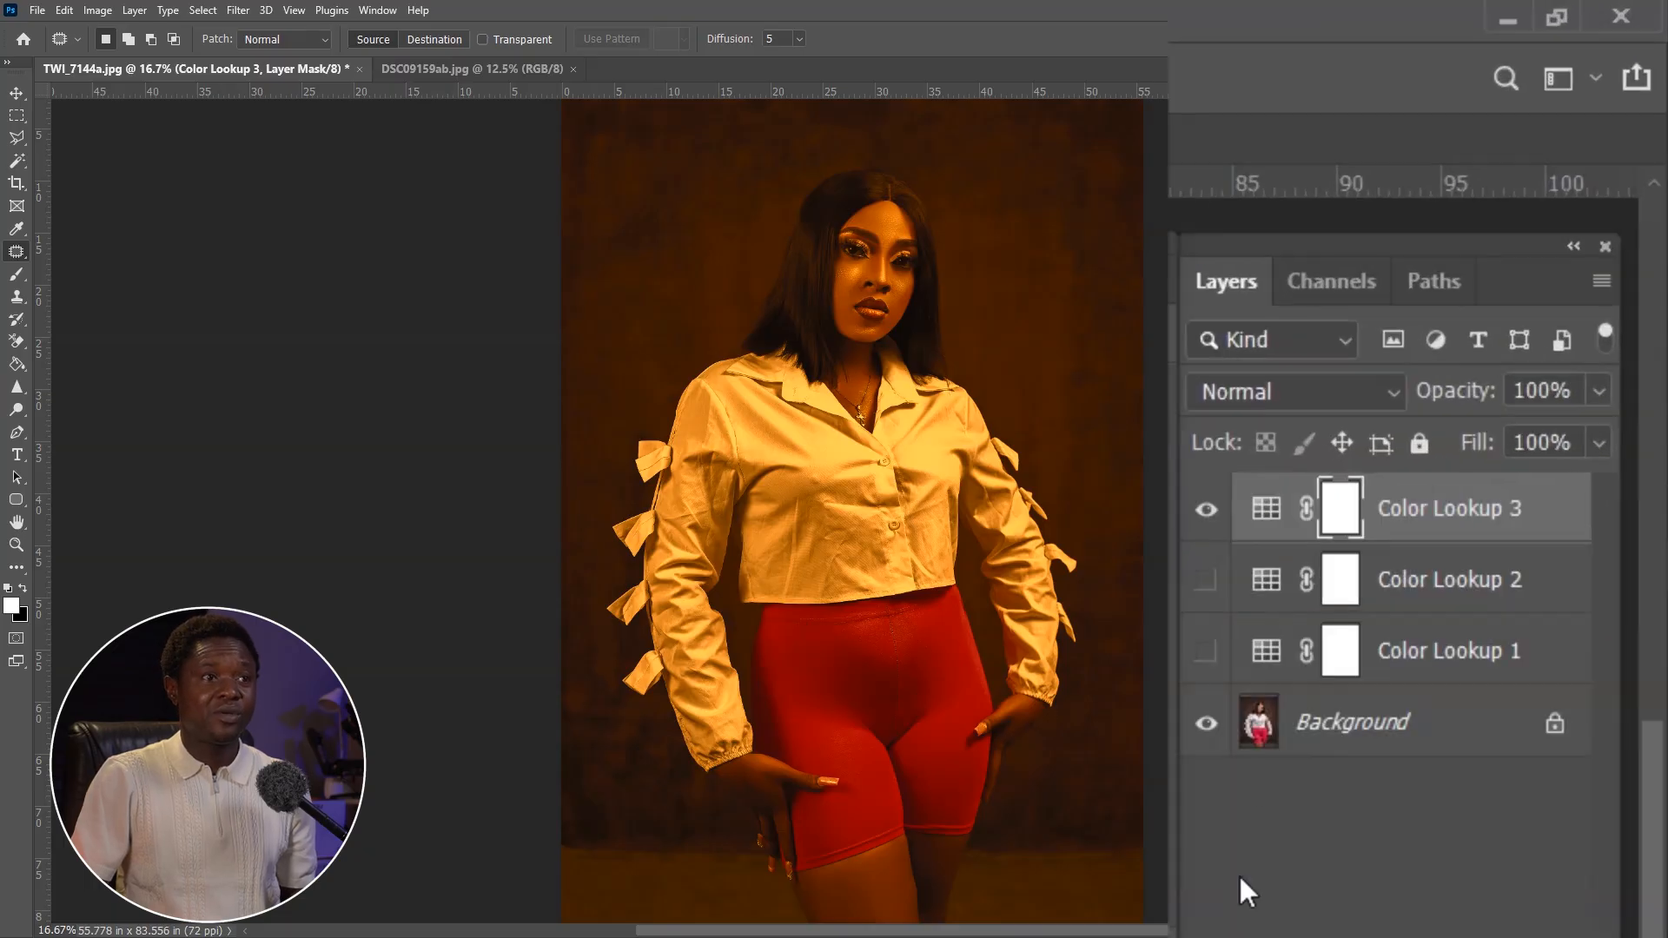
Reduce the Color Lookup 3 layer's opacity to 38% and switch its 3DLUT file to FallColors.look.
{"action": "left_click_drag", "start_coordinate": [1468, 395], "coordinate": [1434, 410]}
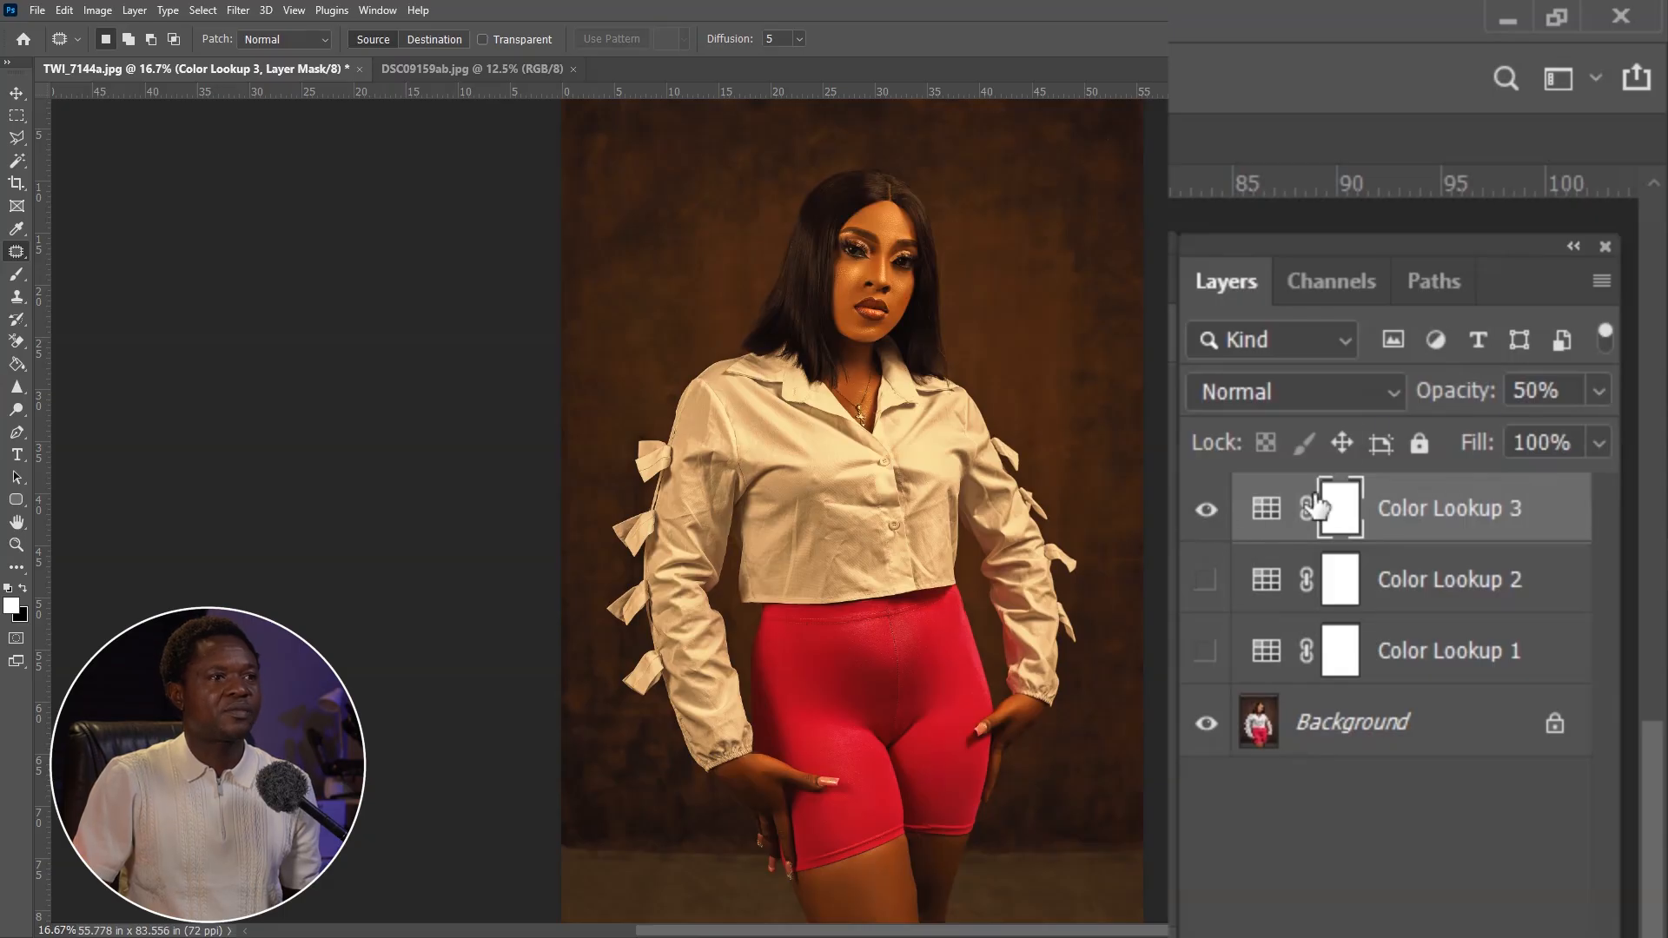
{"action": "left_click_drag", "start_coordinate": [1426, 388], "coordinate": [1470, 396]}
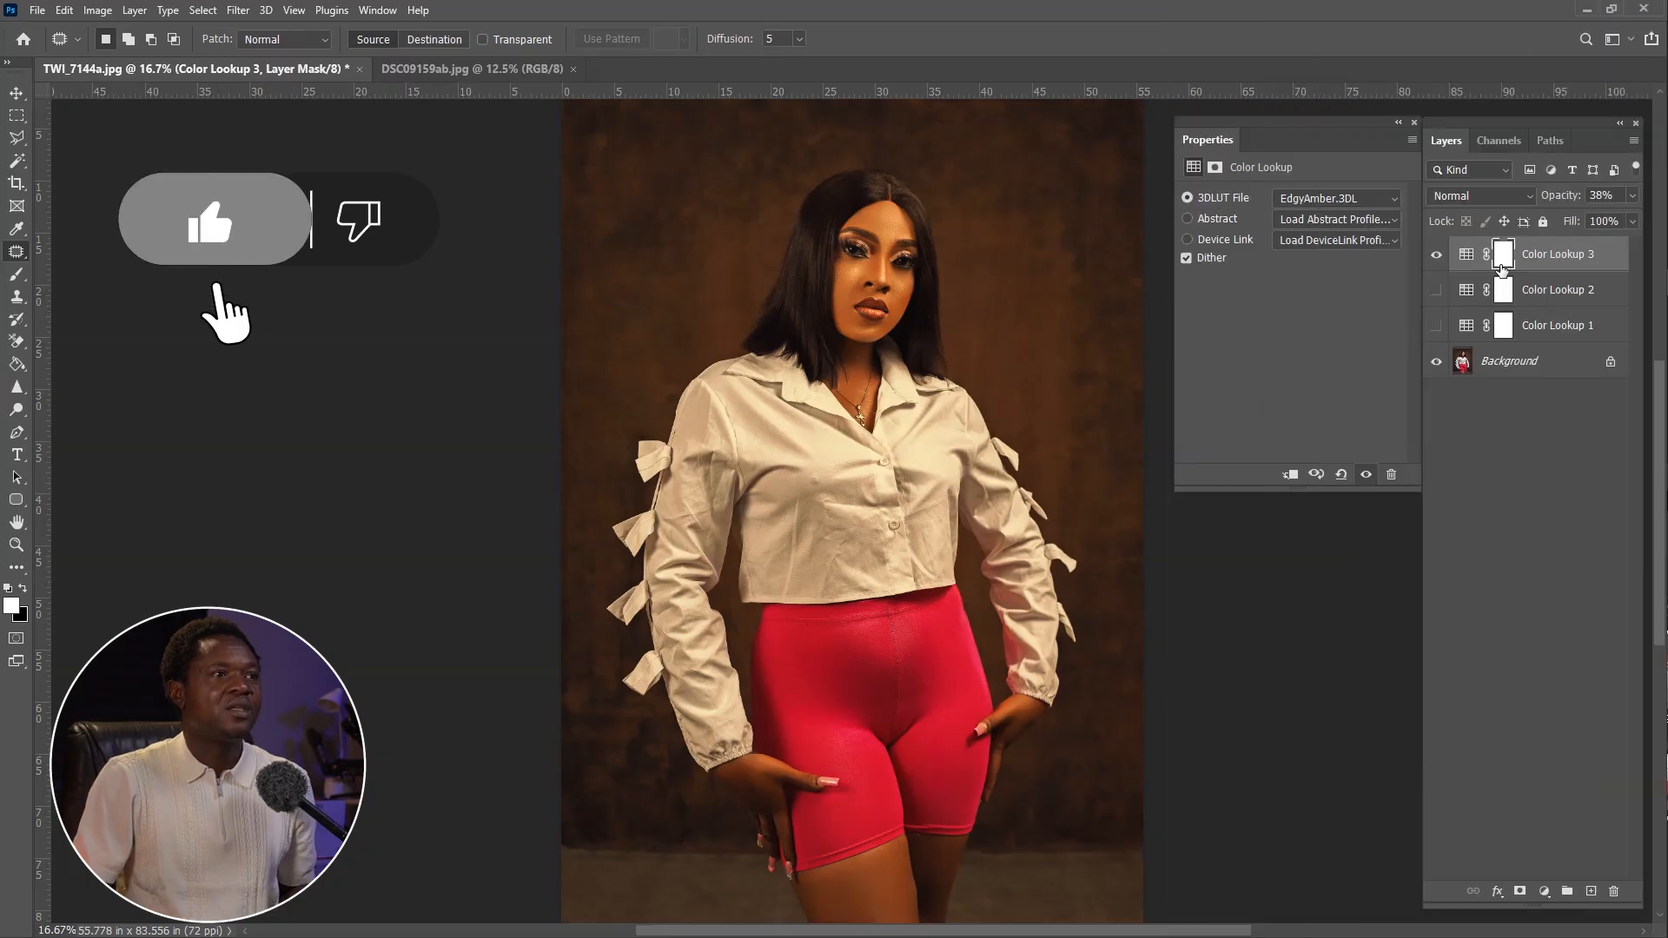
{"action": "left_click", "coordinate": [1351, 105]}
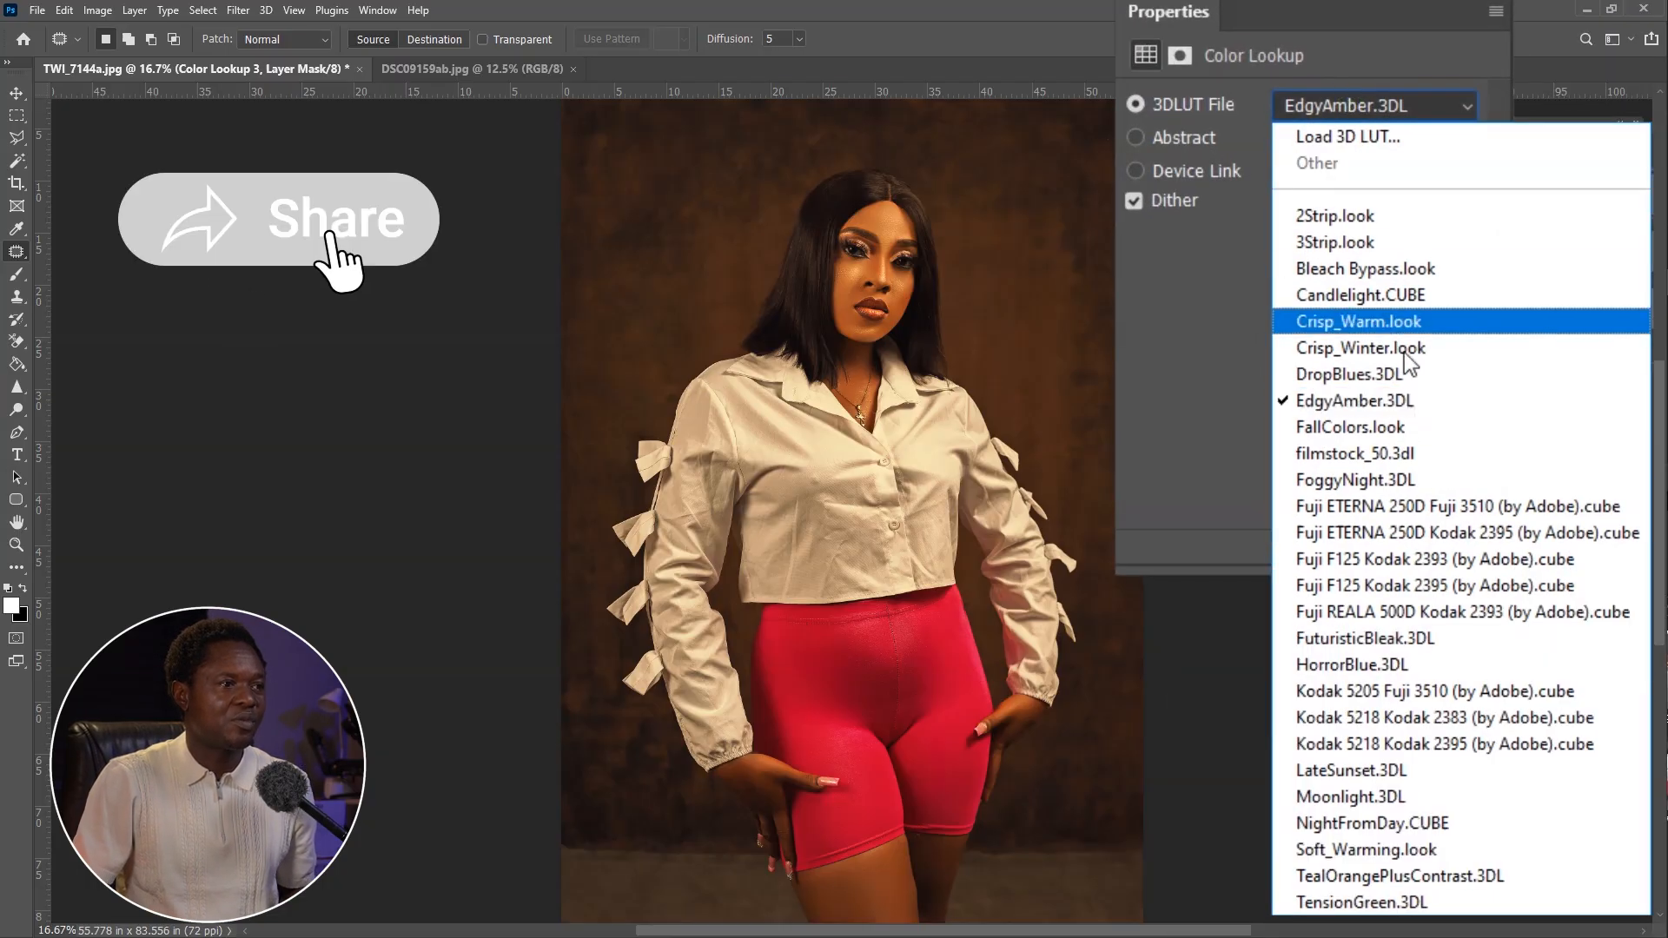
{"action": "left_click", "coordinate": [1364, 429]}
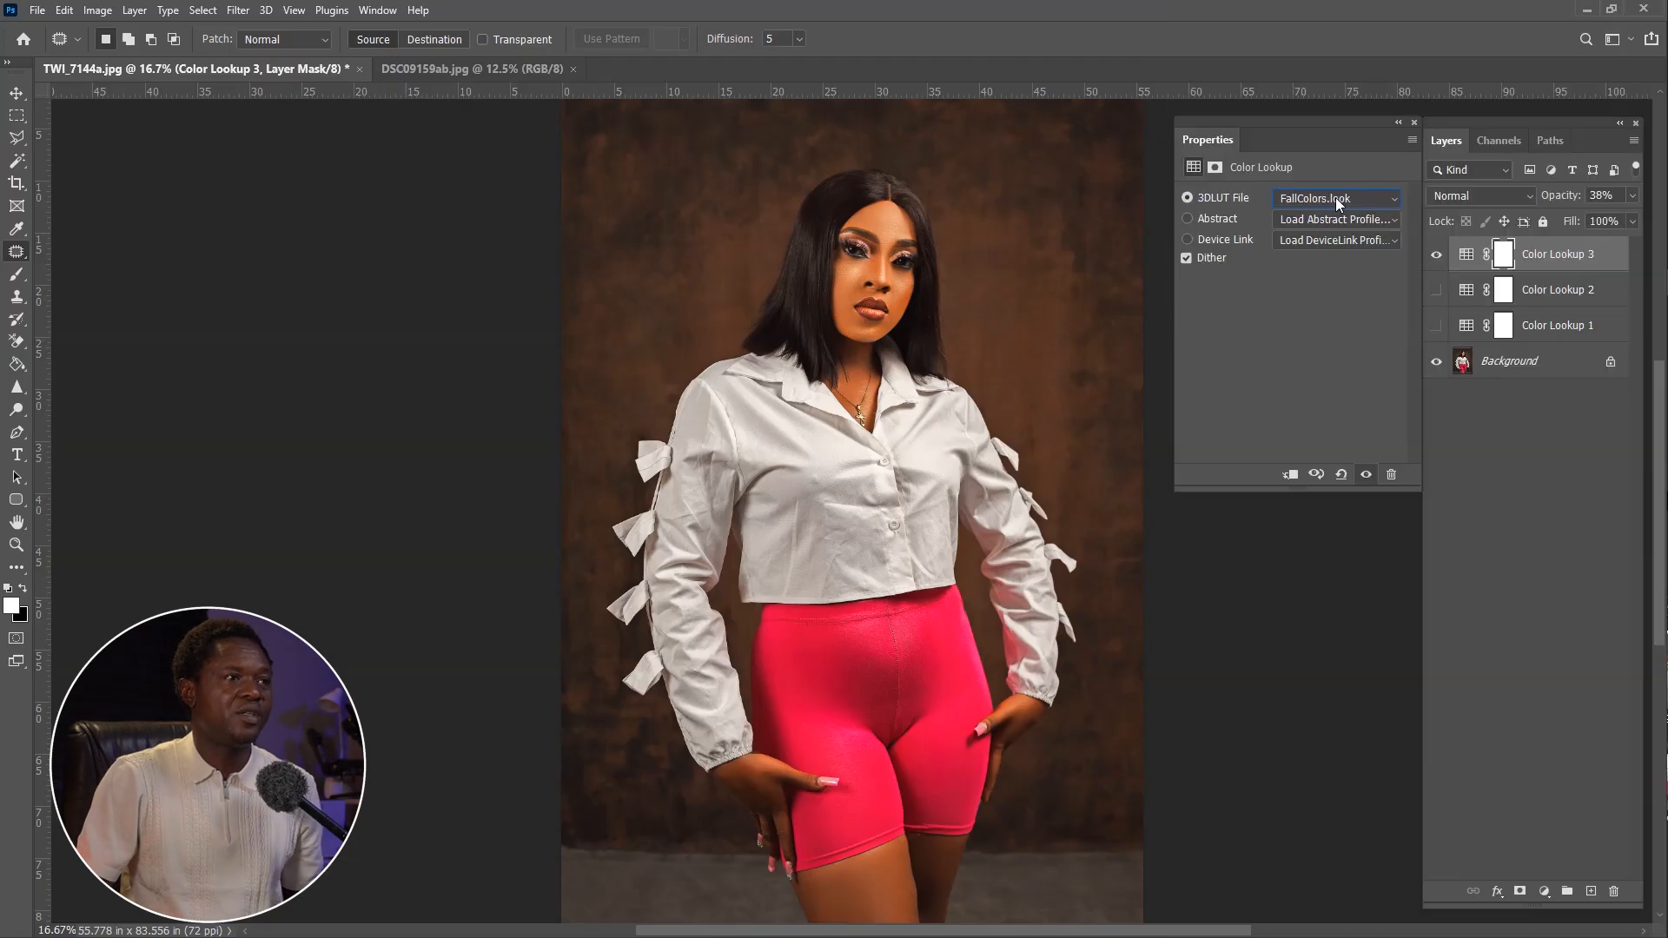
Switch the Color Lookup 3 layer's 3DLUT file to filmstock_50.3dl and set the layer's opacity to 66%.
{"action": "left_click", "coordinate": [1336, 198]}
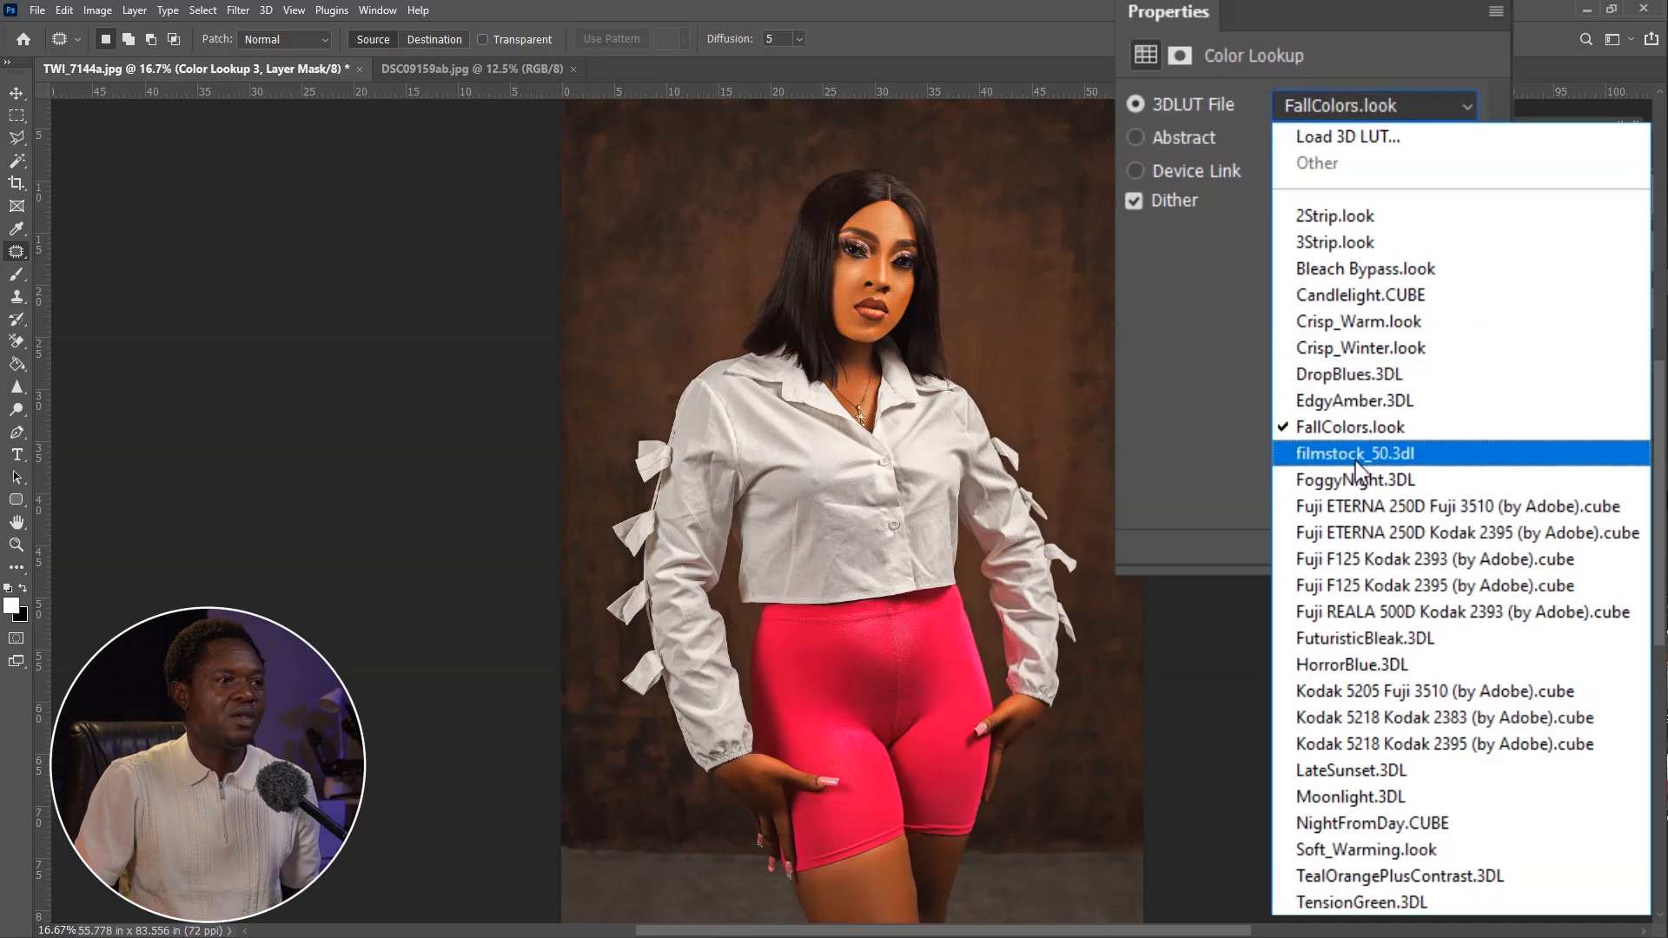
{"action": "left_click", "coordinate": [1355, 460]}
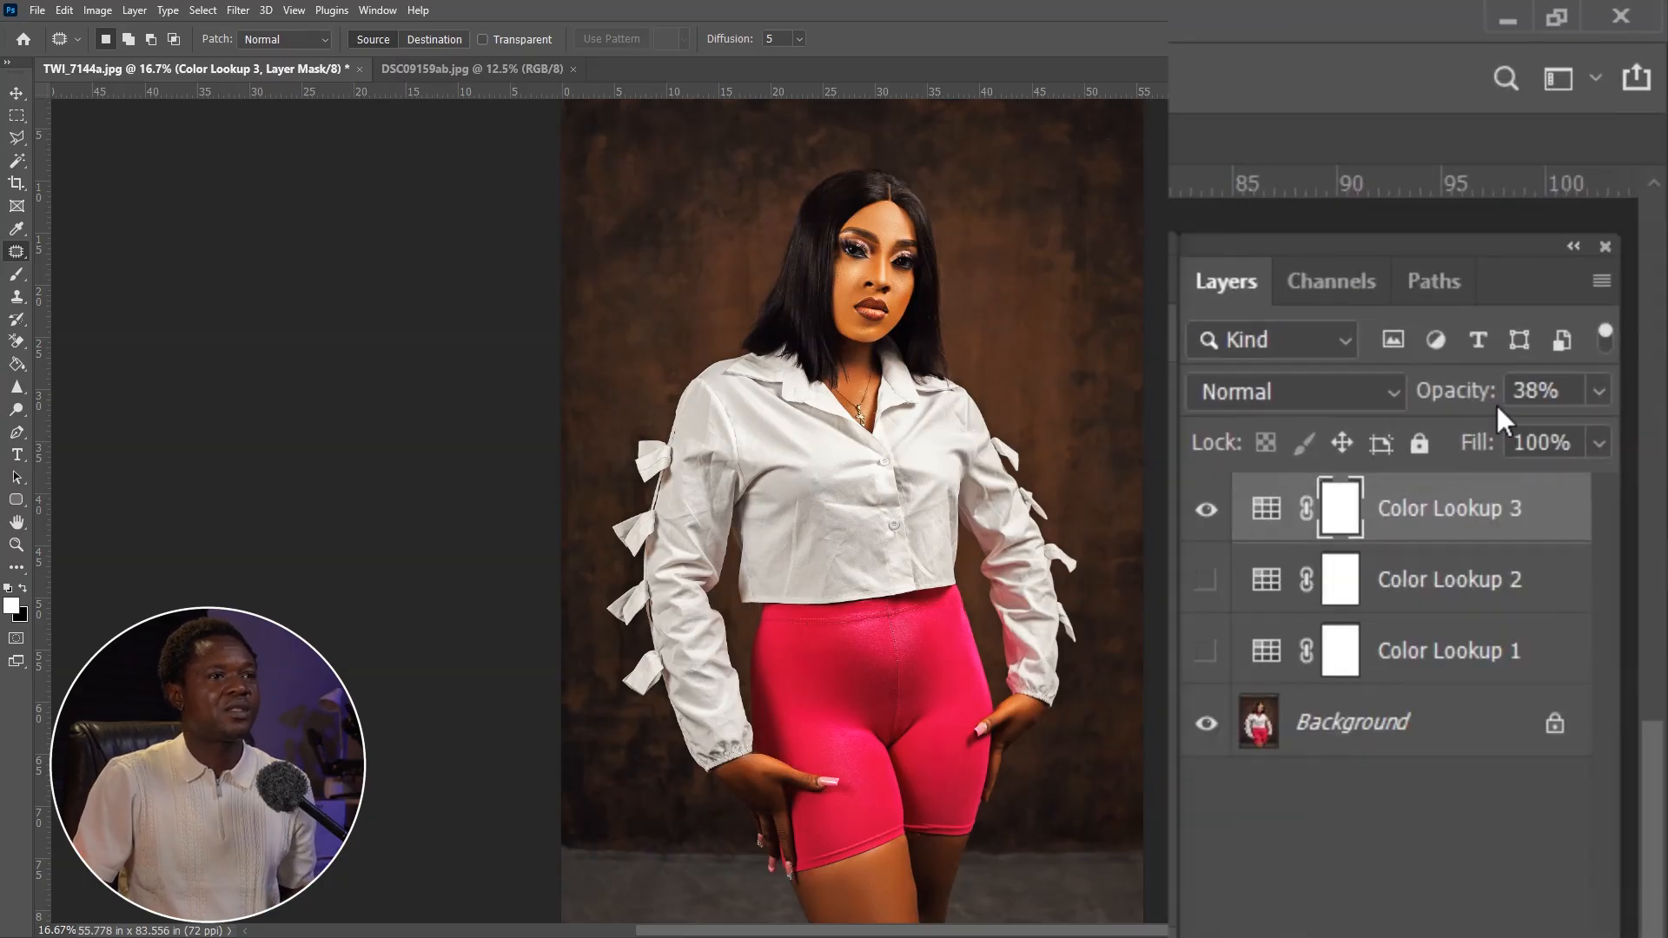
{"action": "left_click_drag", "start_coordinate": [1570, 193], "coordinate": [1609, 196]}
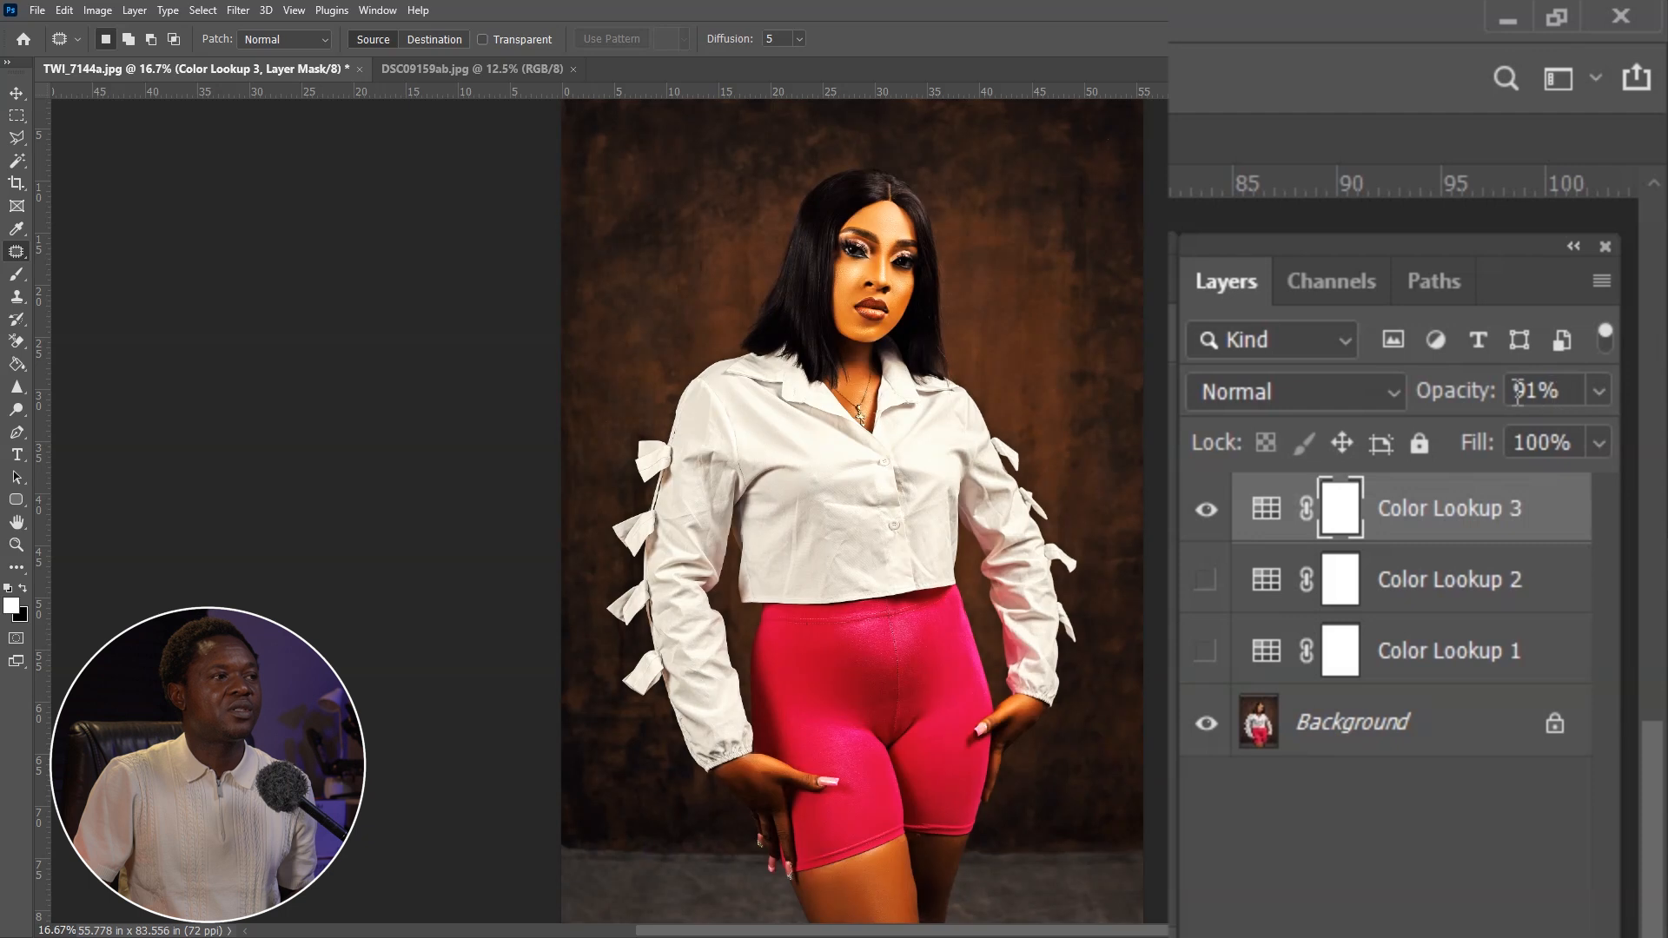
{"action": "left_click_drag", "start_coordinate": [1452, 402], "coordinate": [1447, 402]}
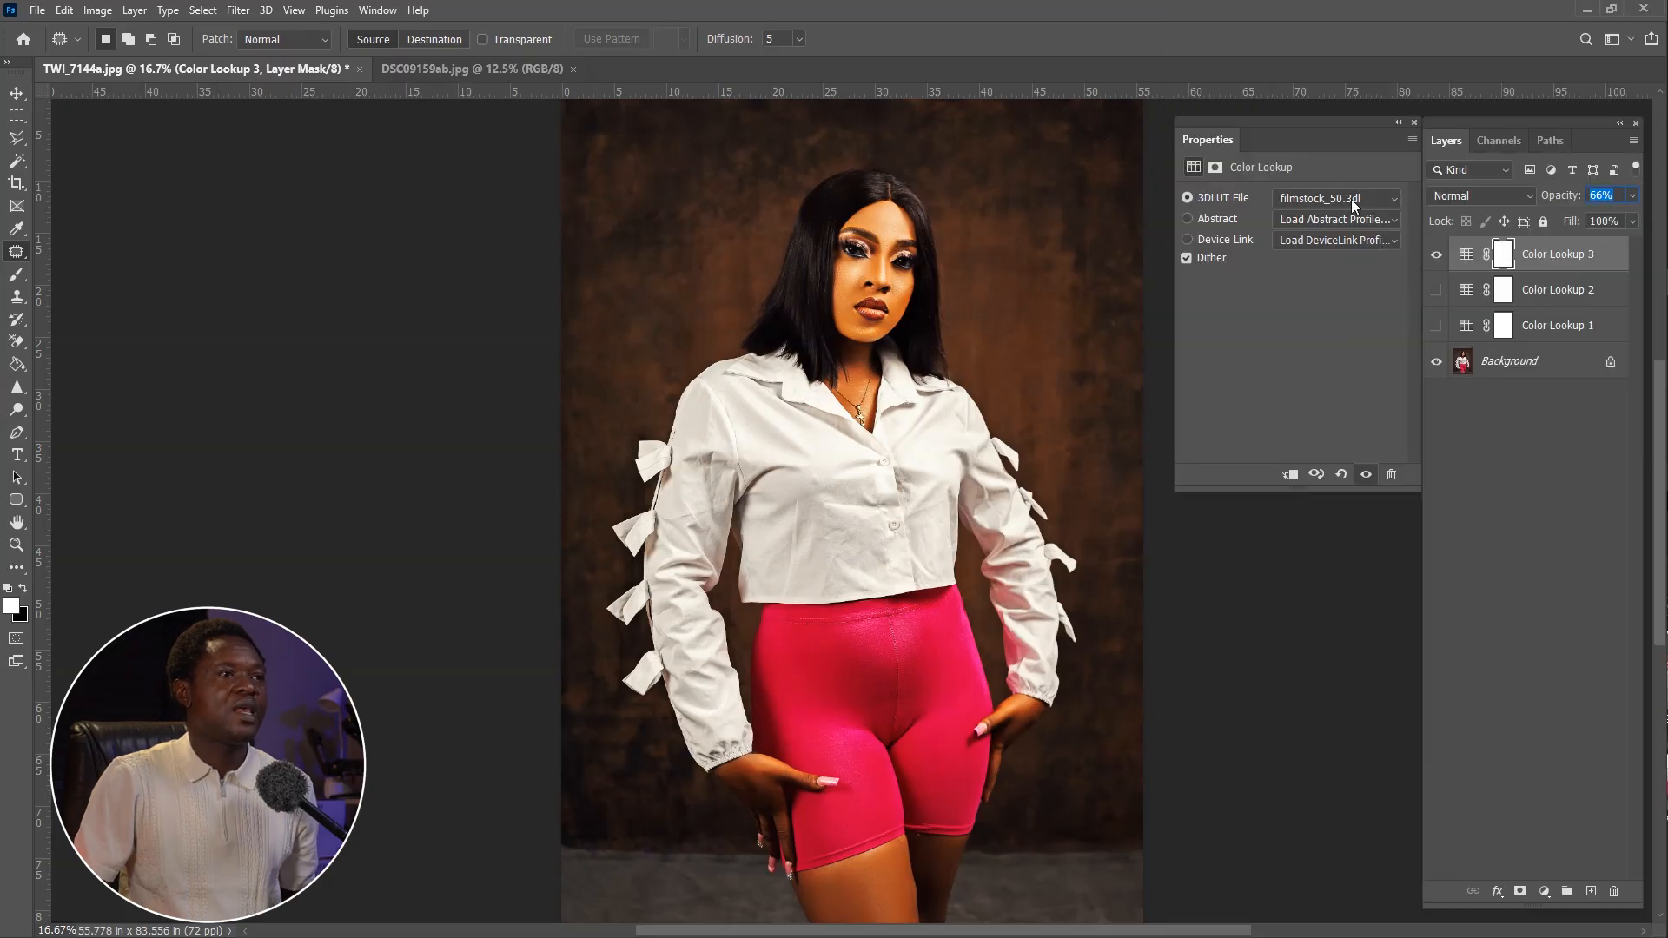
Apply the FoggyNight.3DL 3DLUT file to the Color Lookup 3 layer and set its opacity to 53%.
{"action": "left_click", "coordinate": [1352, 200]}
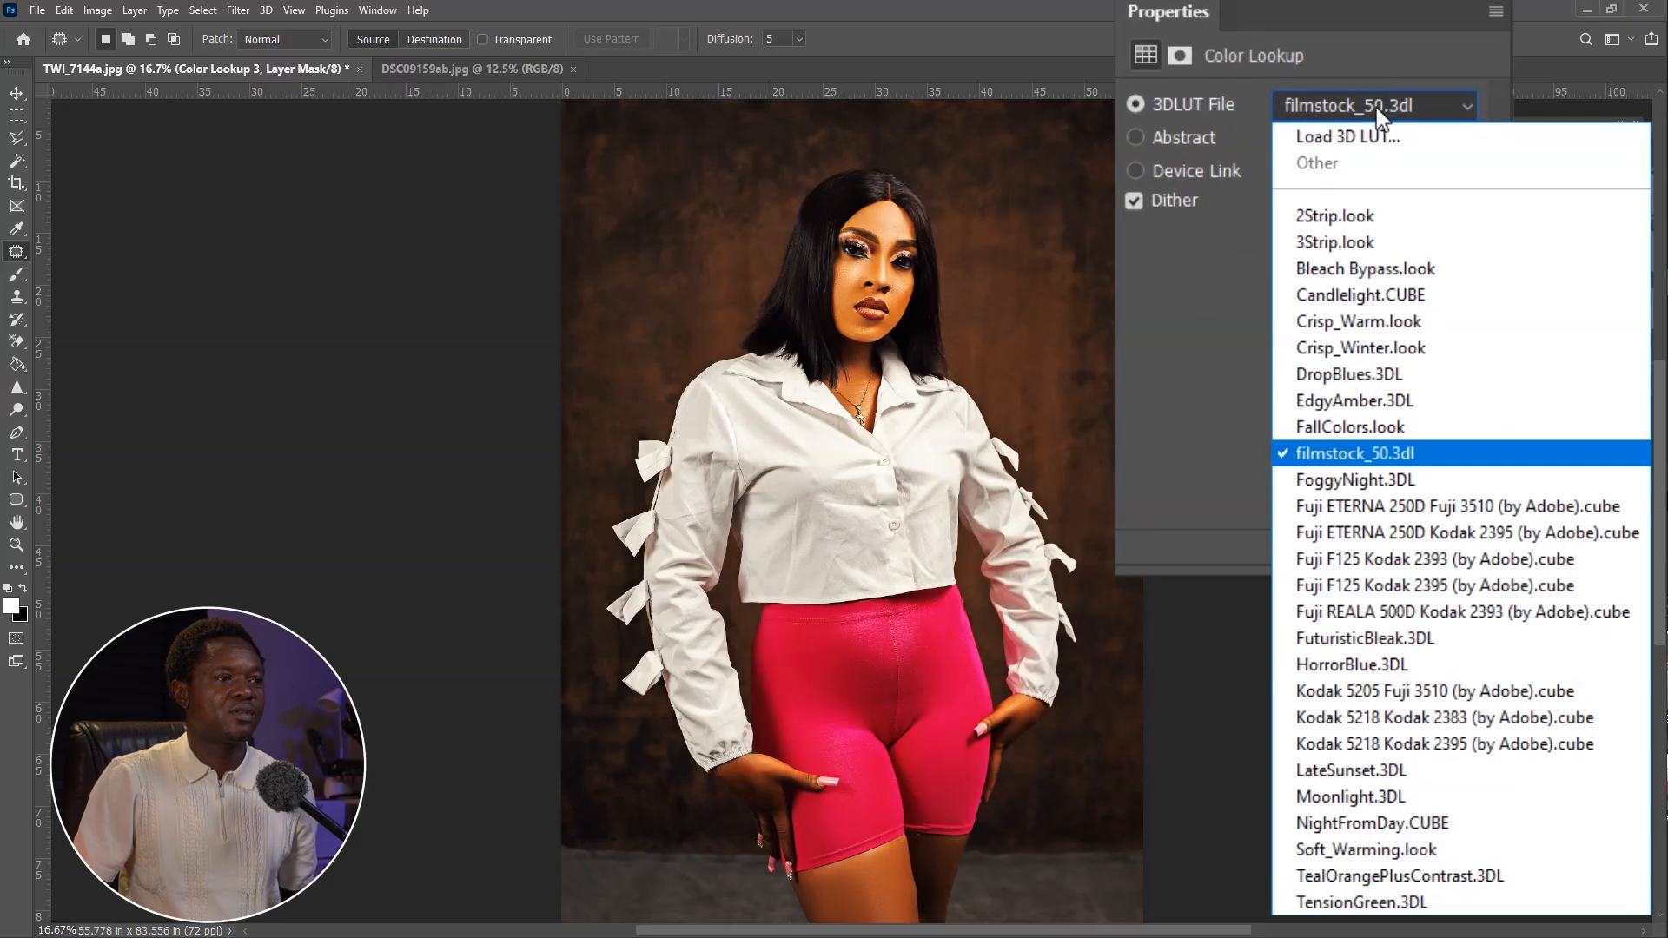
{"action": "left_click", "coordinate": [1393, 483]}
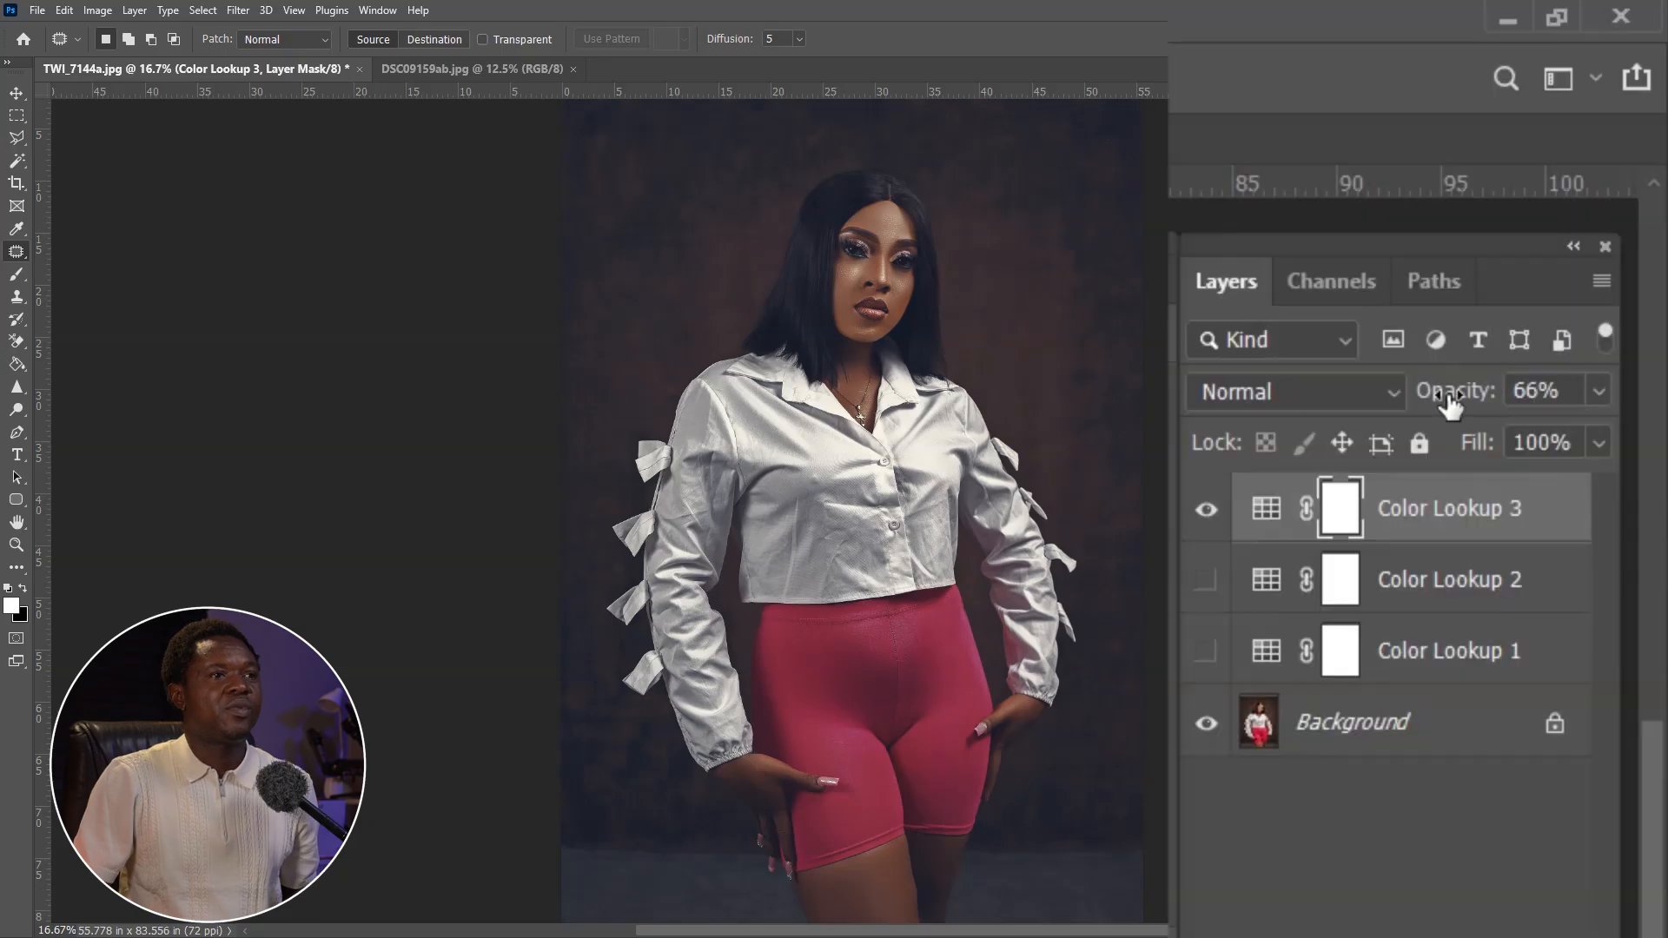
{"action": "left_click_drag", "start_coordinate": [1552, 201], "coordinate": [1549, 201]}
{"action": "left_click_drag", "start_coordinate": [1432, 401], "coordinate": [1605, 382]}
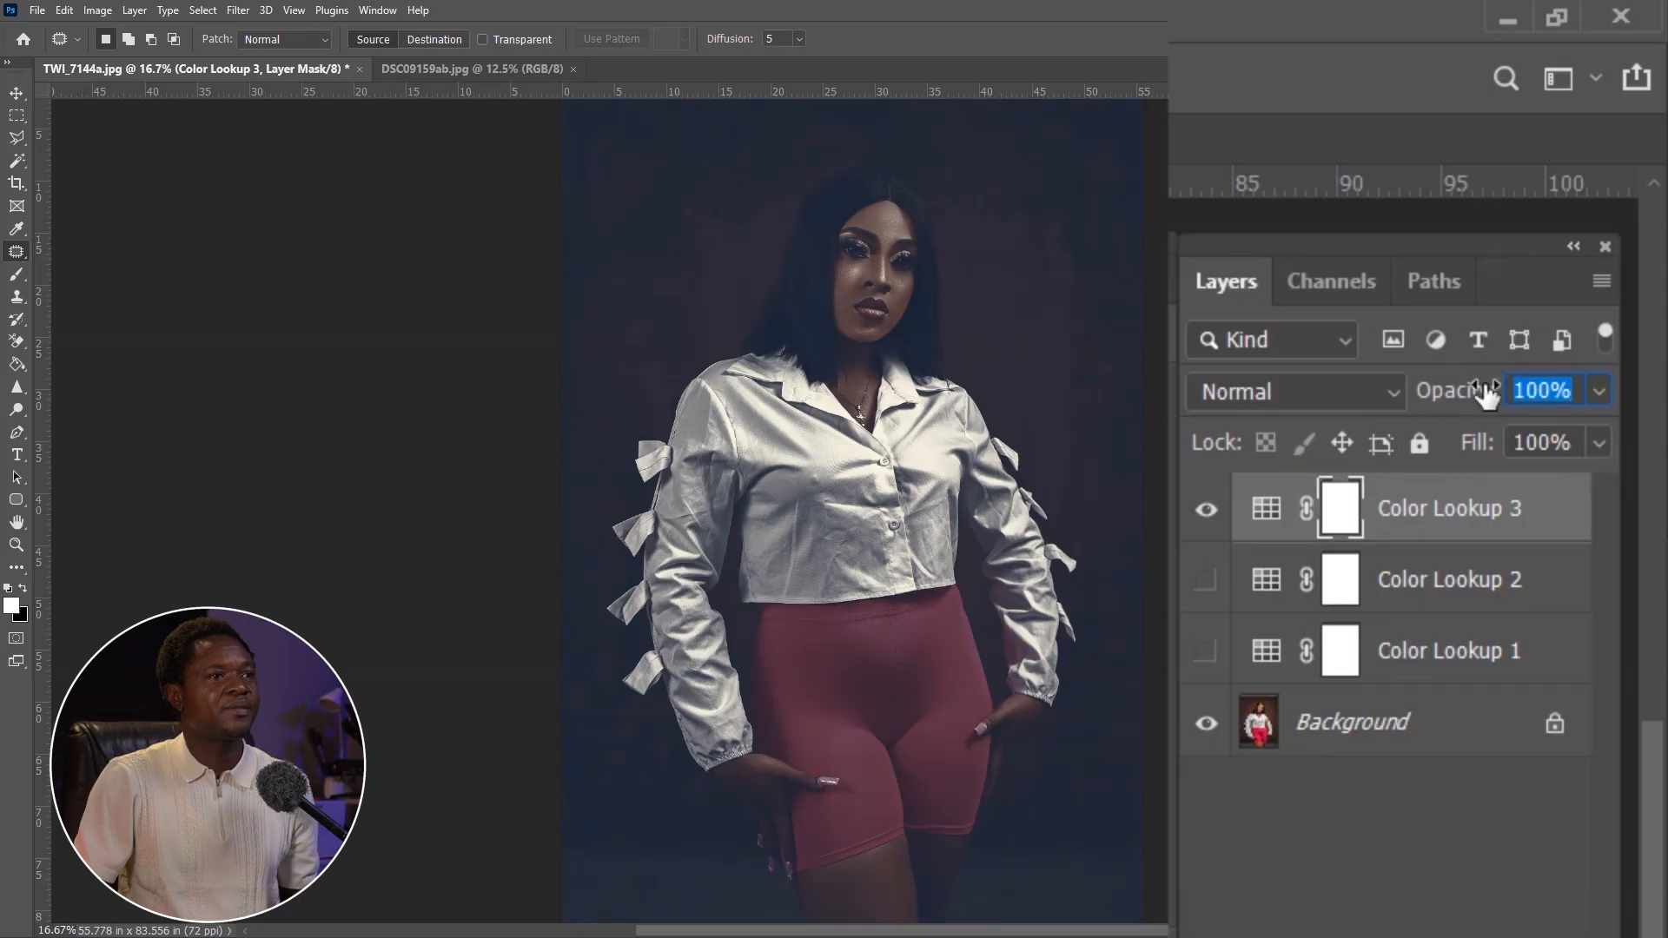
{"action": "left_click_drag", "start_coordinate": [1457, 396], "coordinate": [1453, 395]}
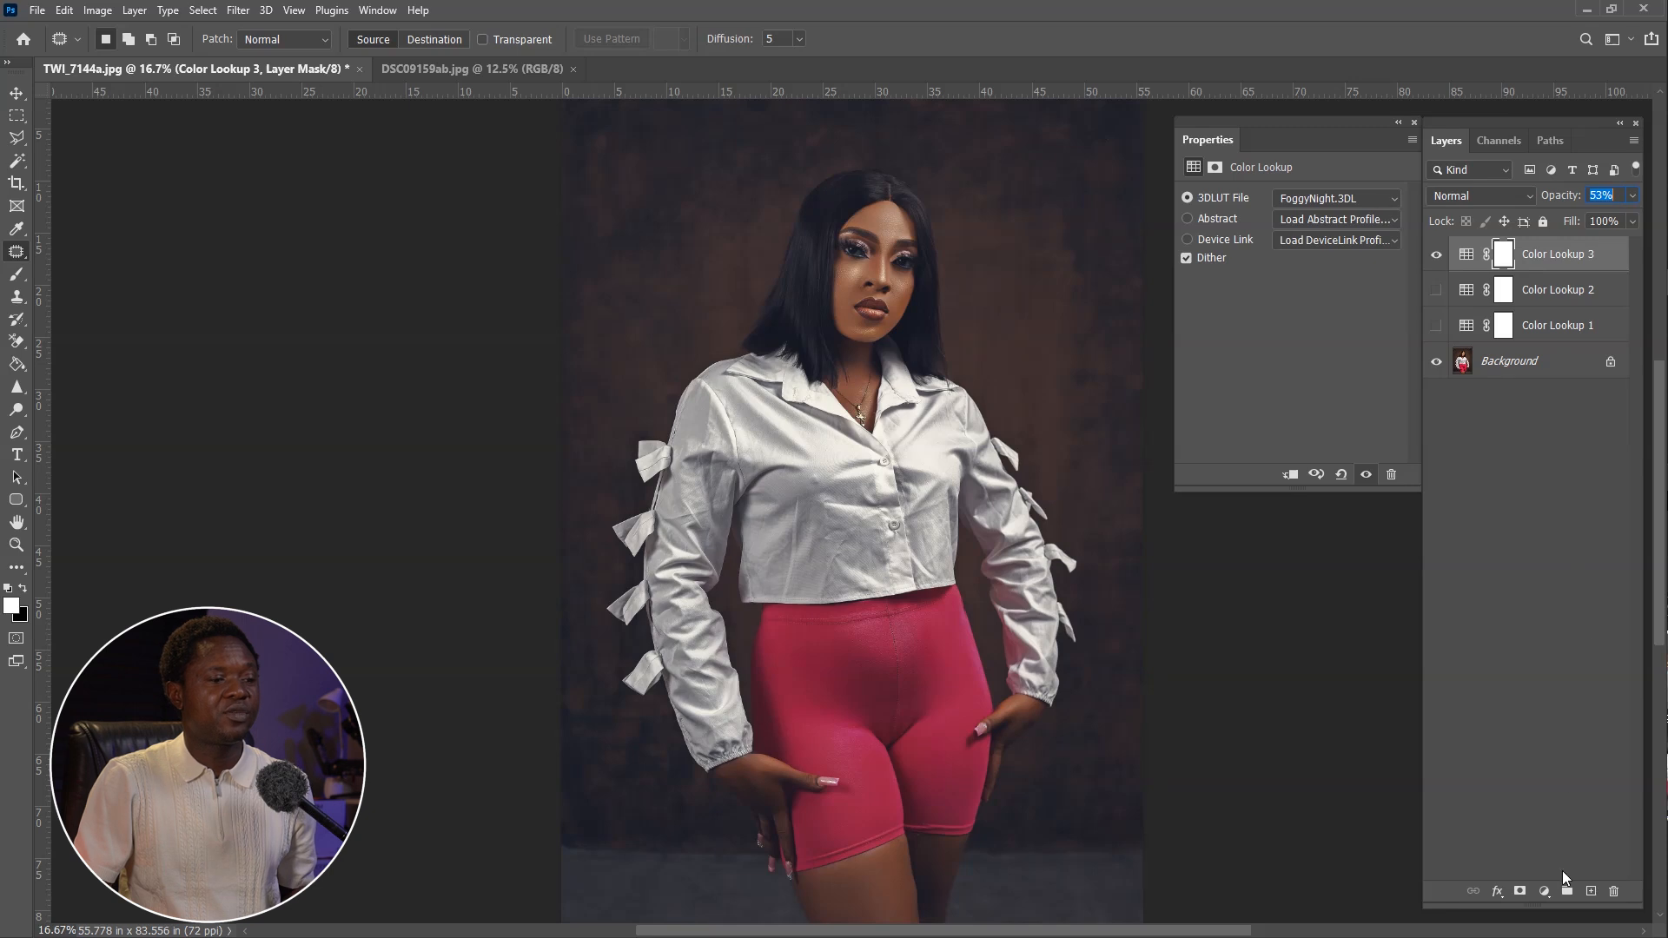
Add a Brightness/Contrast adjustment layer above Color Lookup 3, setting contrast to 34 and adjusting the brightness slightly.
{"action": "left_click", "coordinate": [1546, 898]}
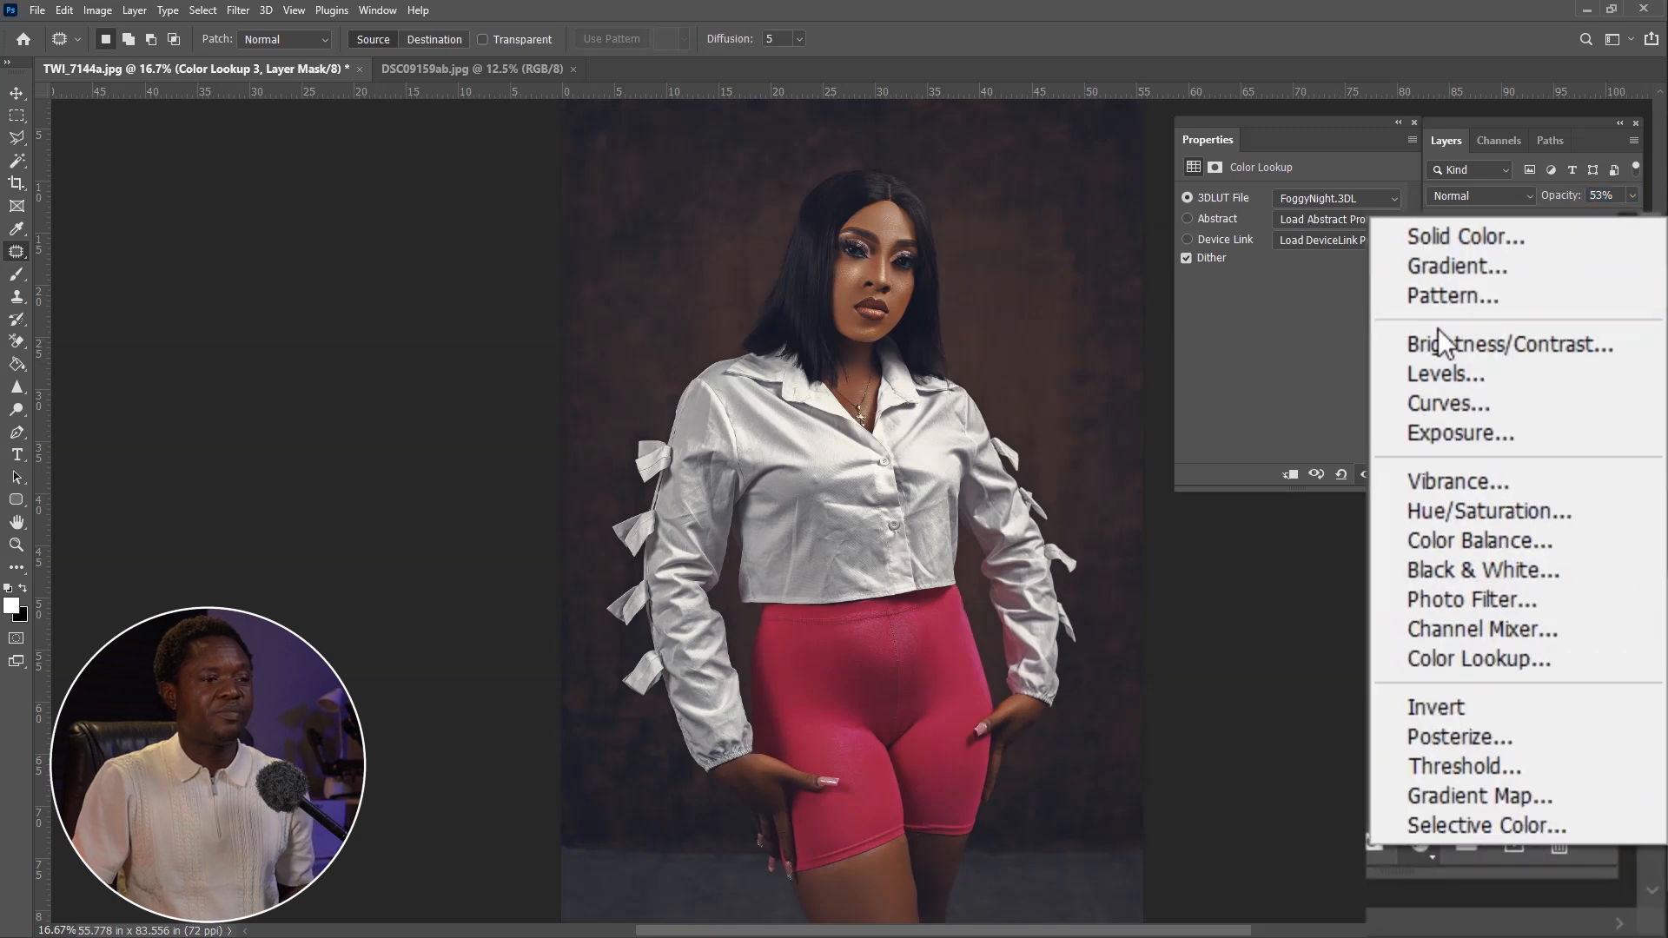
{"action": "left_click", "coordinate": [1491, 473]}
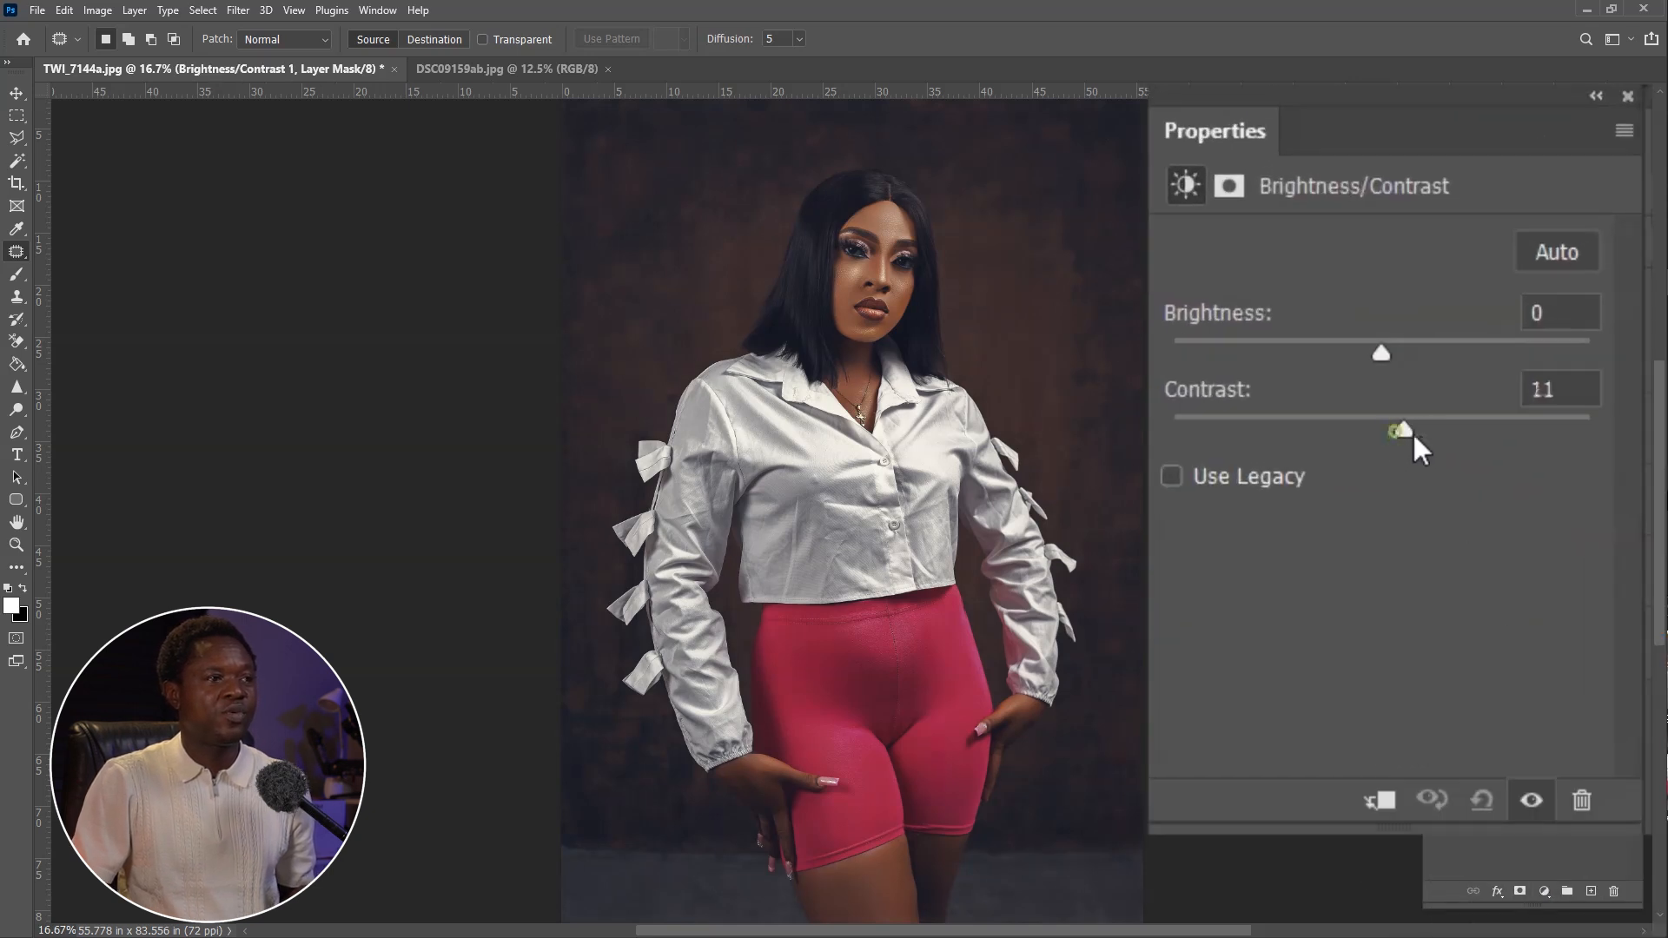
{"action": "mouse_move", "coordinate": [1450, 438]}
{"action": "left_mouse_down"}
{"action": "mouse_move", "coordinate": [1436, 436]}
{"action": "mouse_move", "coordinate": [1452, 441]}
{"action": "left_mouse_up"}
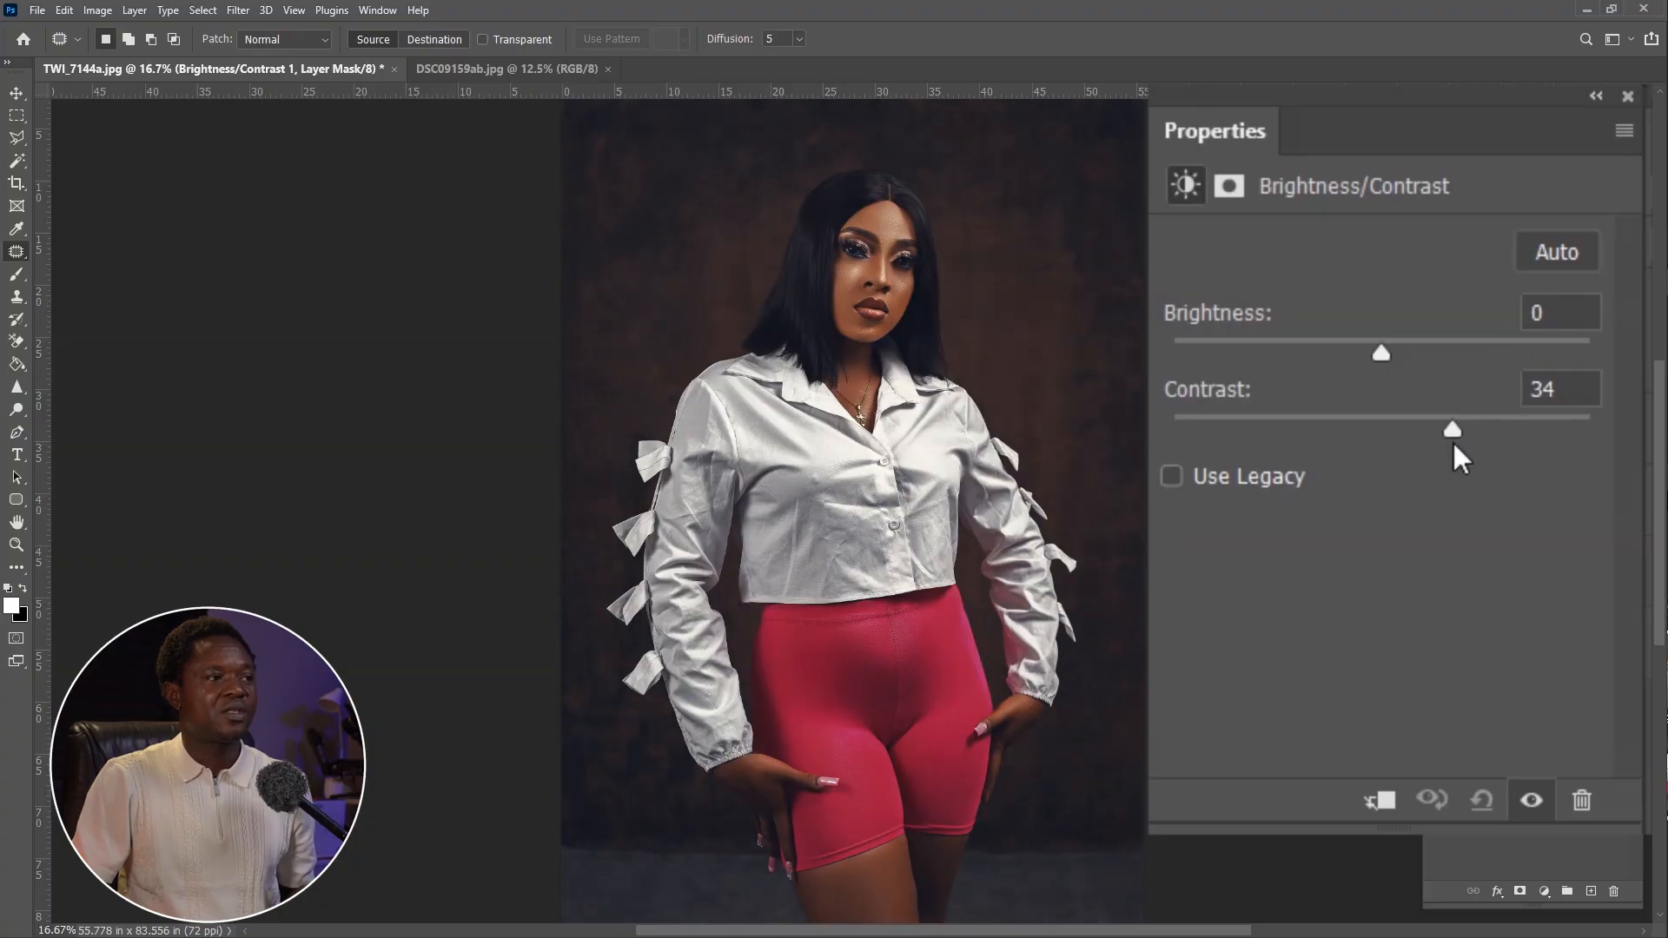
{"action": "left_click_drag", "start_coordinate": [1396, 355], "coordinate": [1391, 351]}
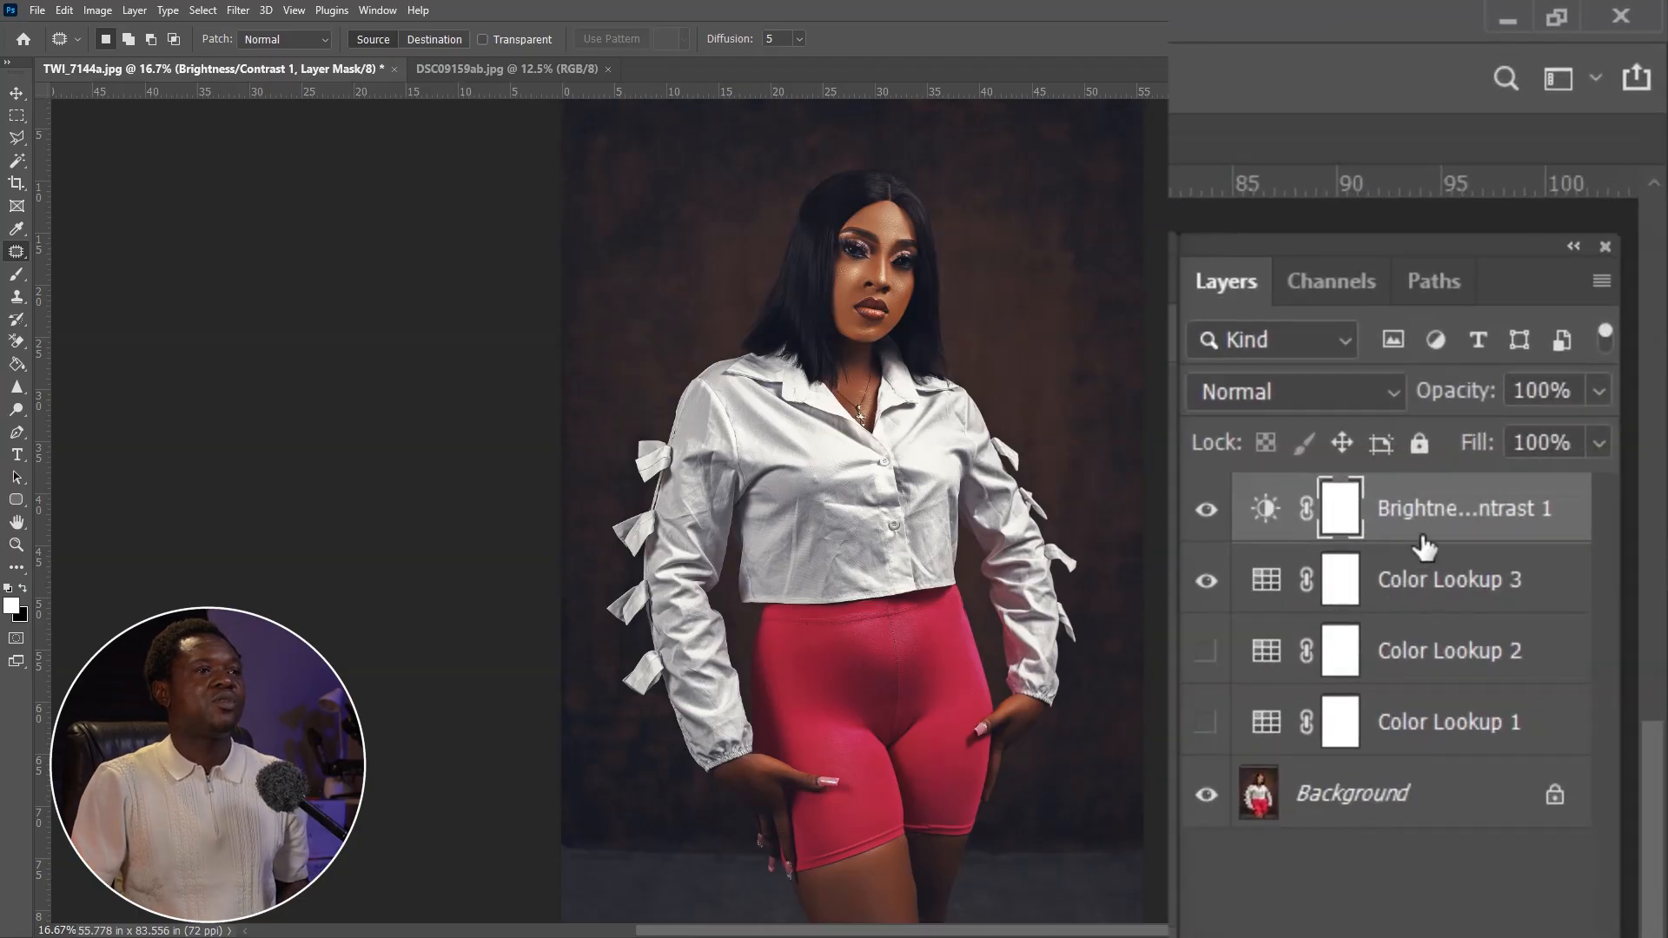
Group the Brightness/Contrast 1 and Color Lookup 3 layers together.
{"action": "left_click", "coordinate": [1425, 483]}
{"action": "left_click", "coordinate": [1411, 584], "text": "shift"}
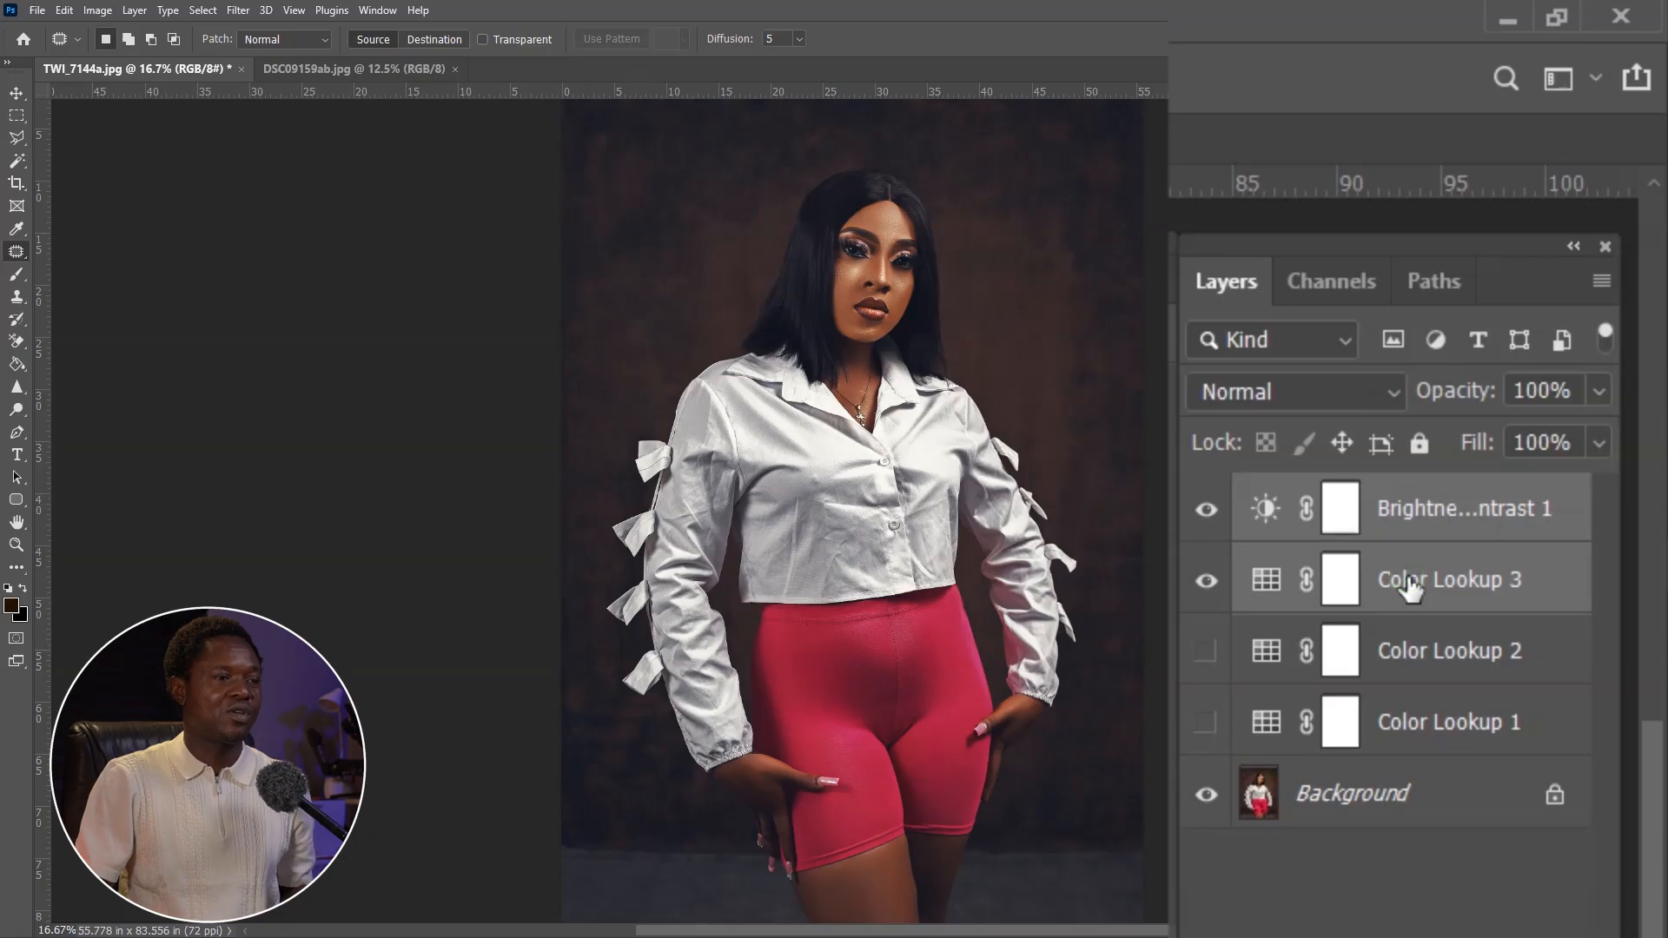
{"action": "key", "text": "ctrl+g"}
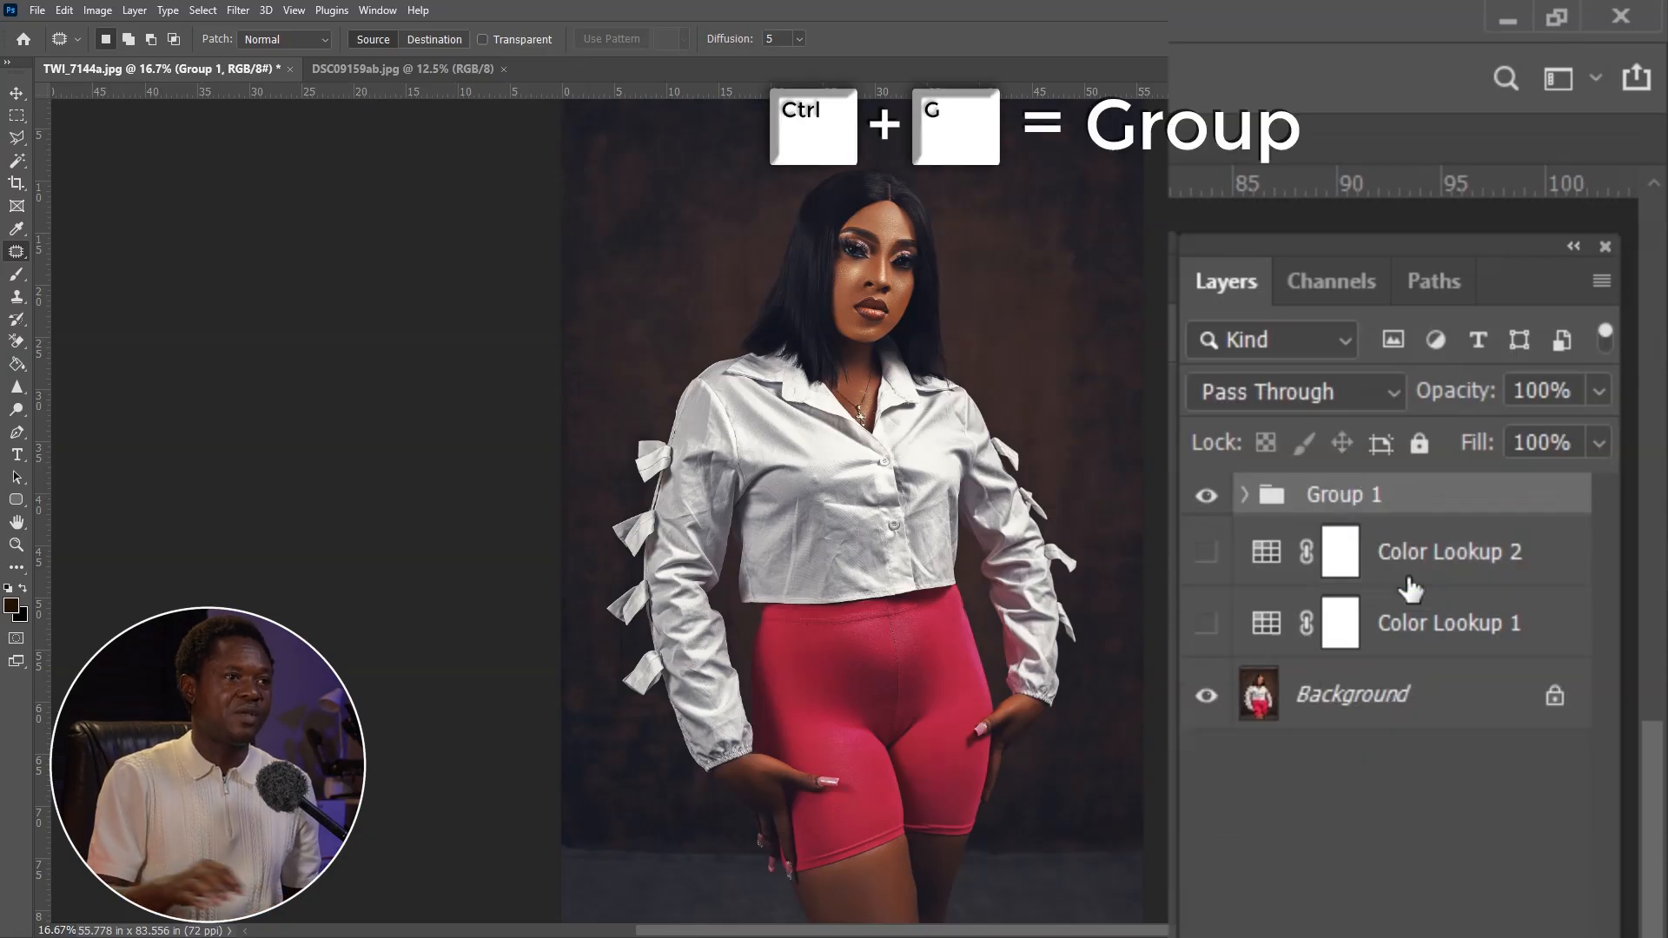
Toggle Group 1's visibility to compare before and after, and leave the group visible.
{"action": "left_click", "coordinate": [1206, 495]}
{"action": "left_click", "coordinate": [1207, 495]}
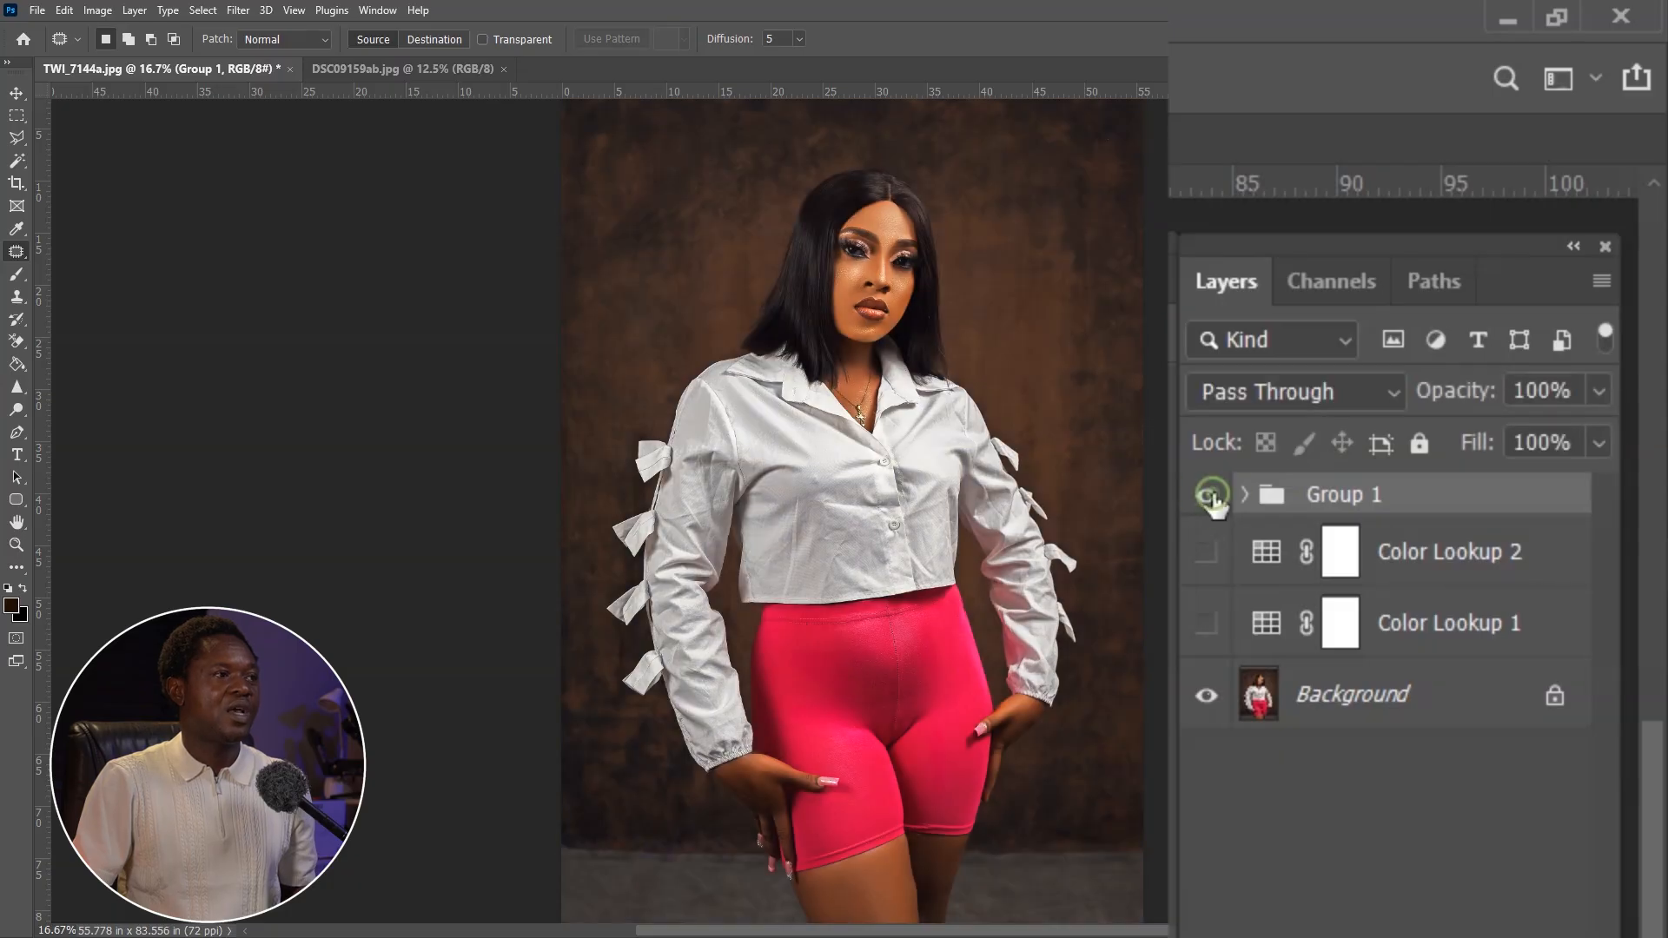
{"action": "left_click", "coordinate": [1206, 495]}
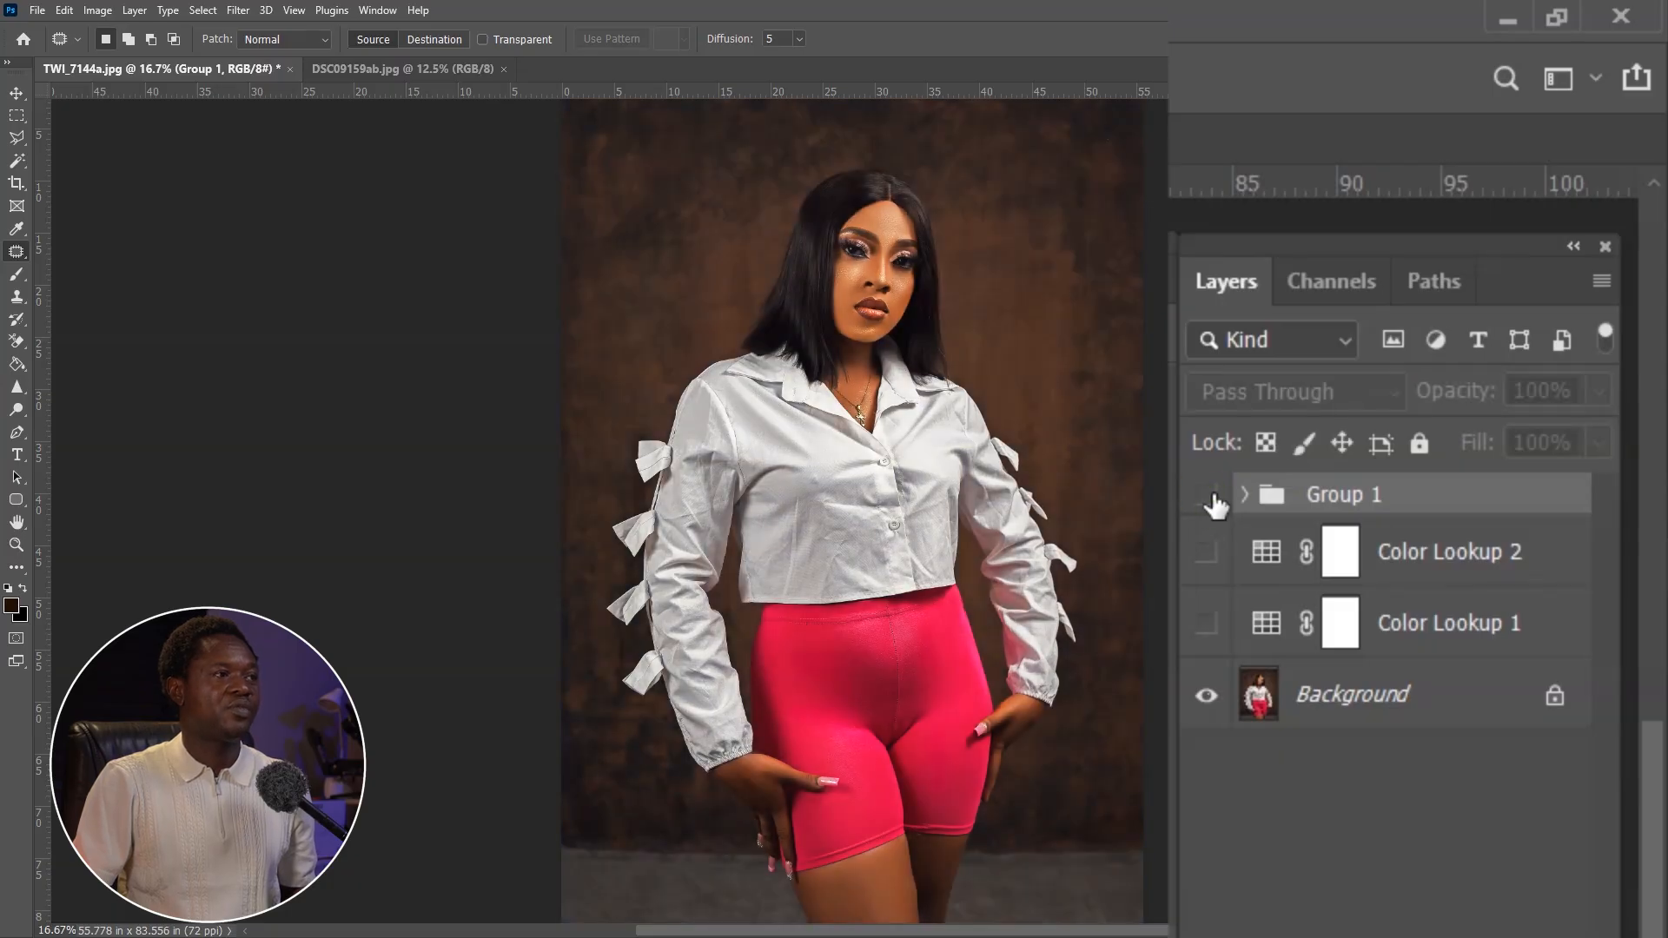
{"action": "left_click", "coordinate": [1207, 495]}
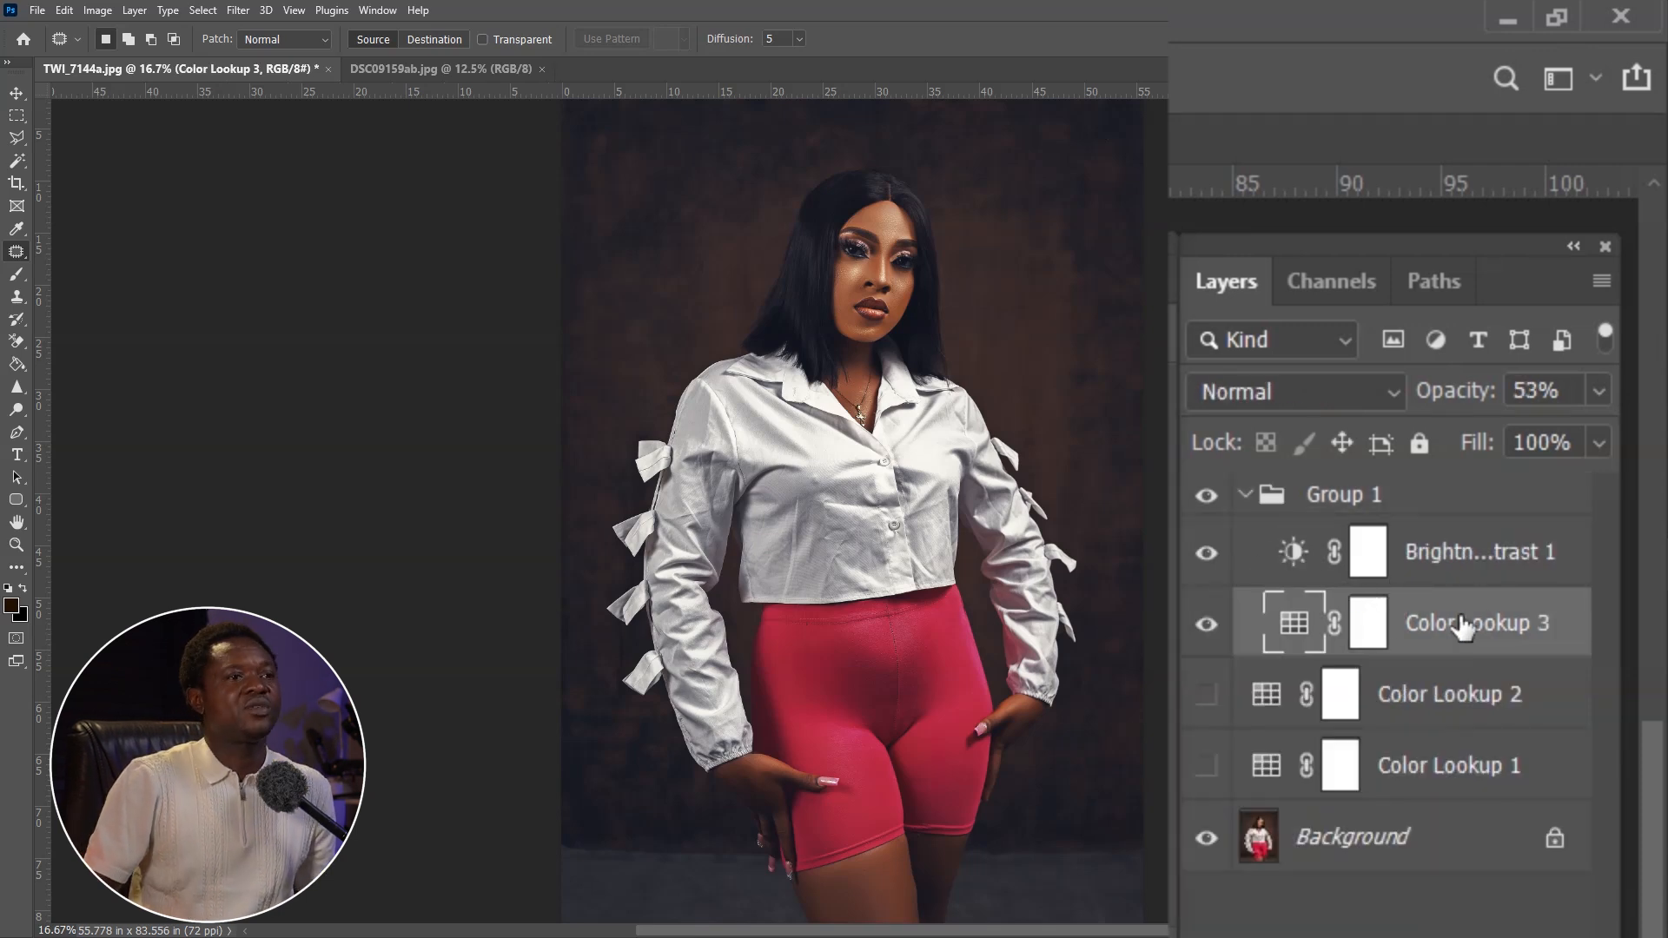
Rename the Color Lookup 3 layer inside Group 1 as "fuggy night" and collapse the group.
{"action": "double_click", "coordinate": [1443, 625]}
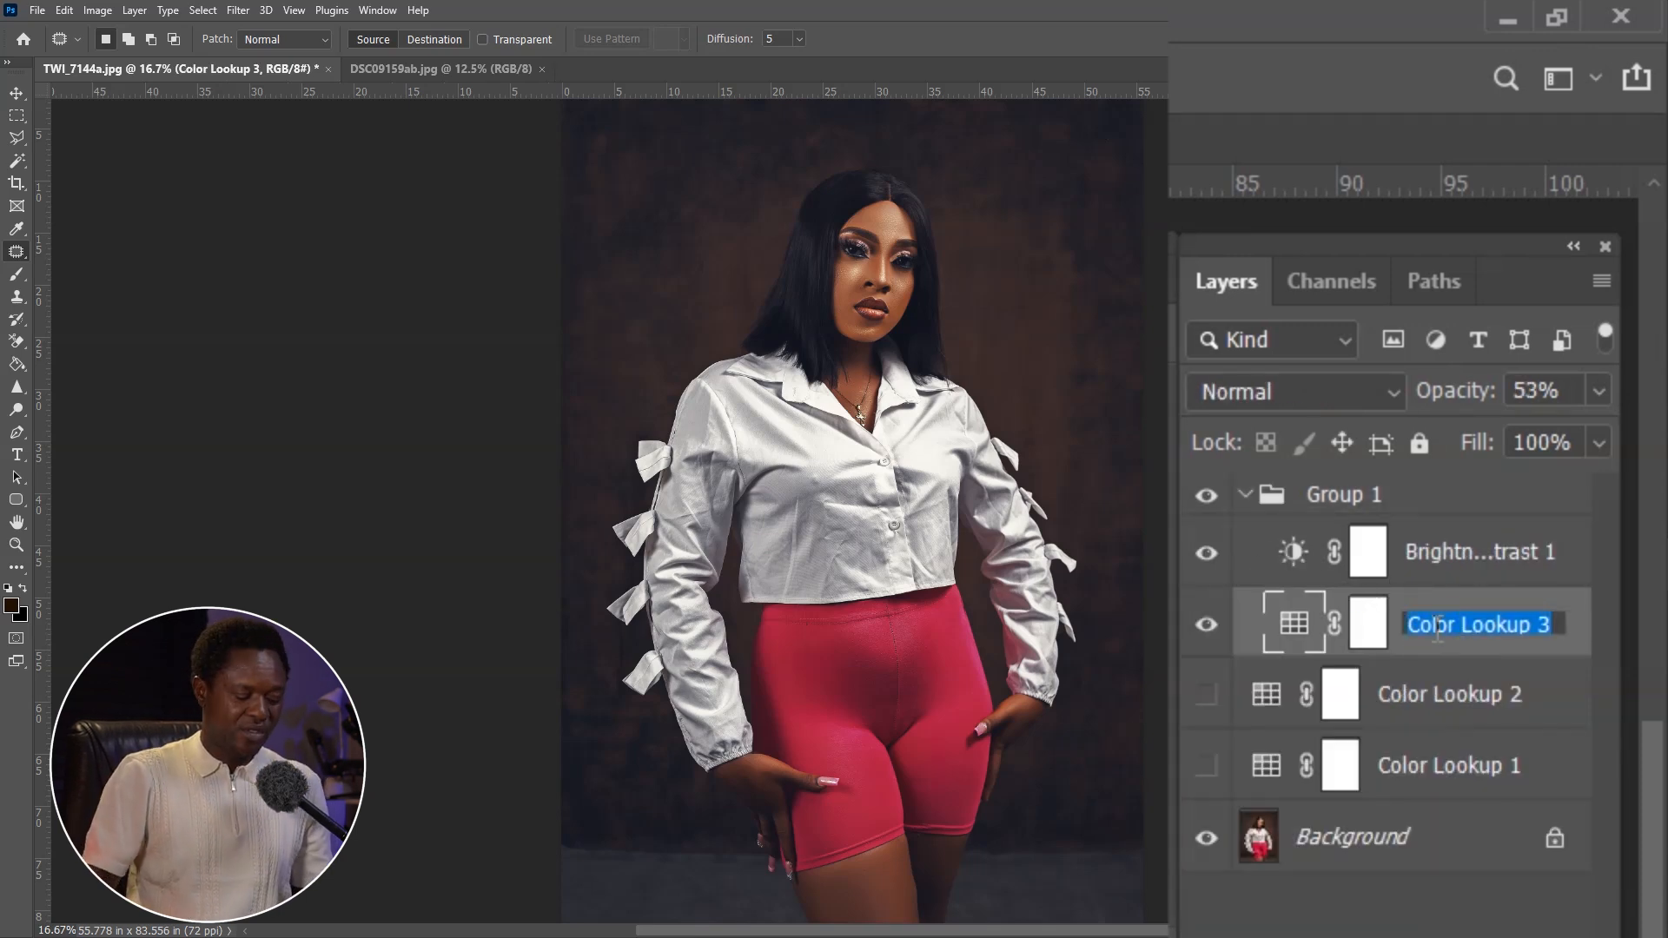
{"action": "type", "text": "fuggy night"}
{"action": "left_click", "coordinate": [1244, 494]}
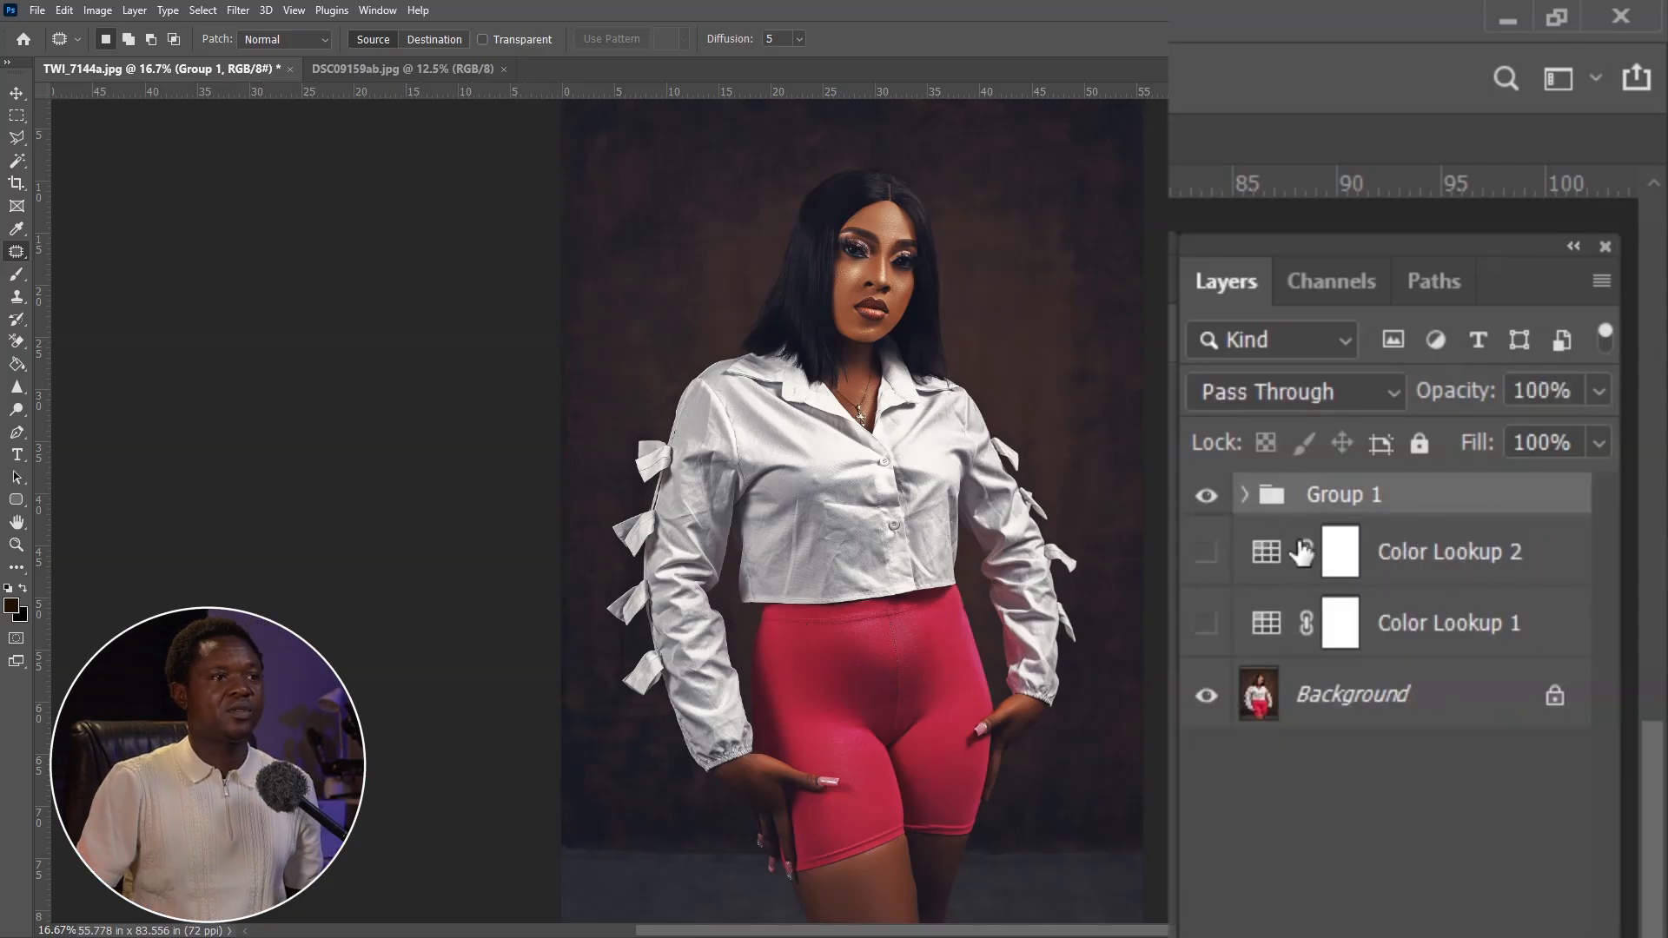
Show the Color Lookup 2 layer in place of Group 1 and rename it "crisp wram".
{"action": "left_click", "coordinate": [1207, 502]}
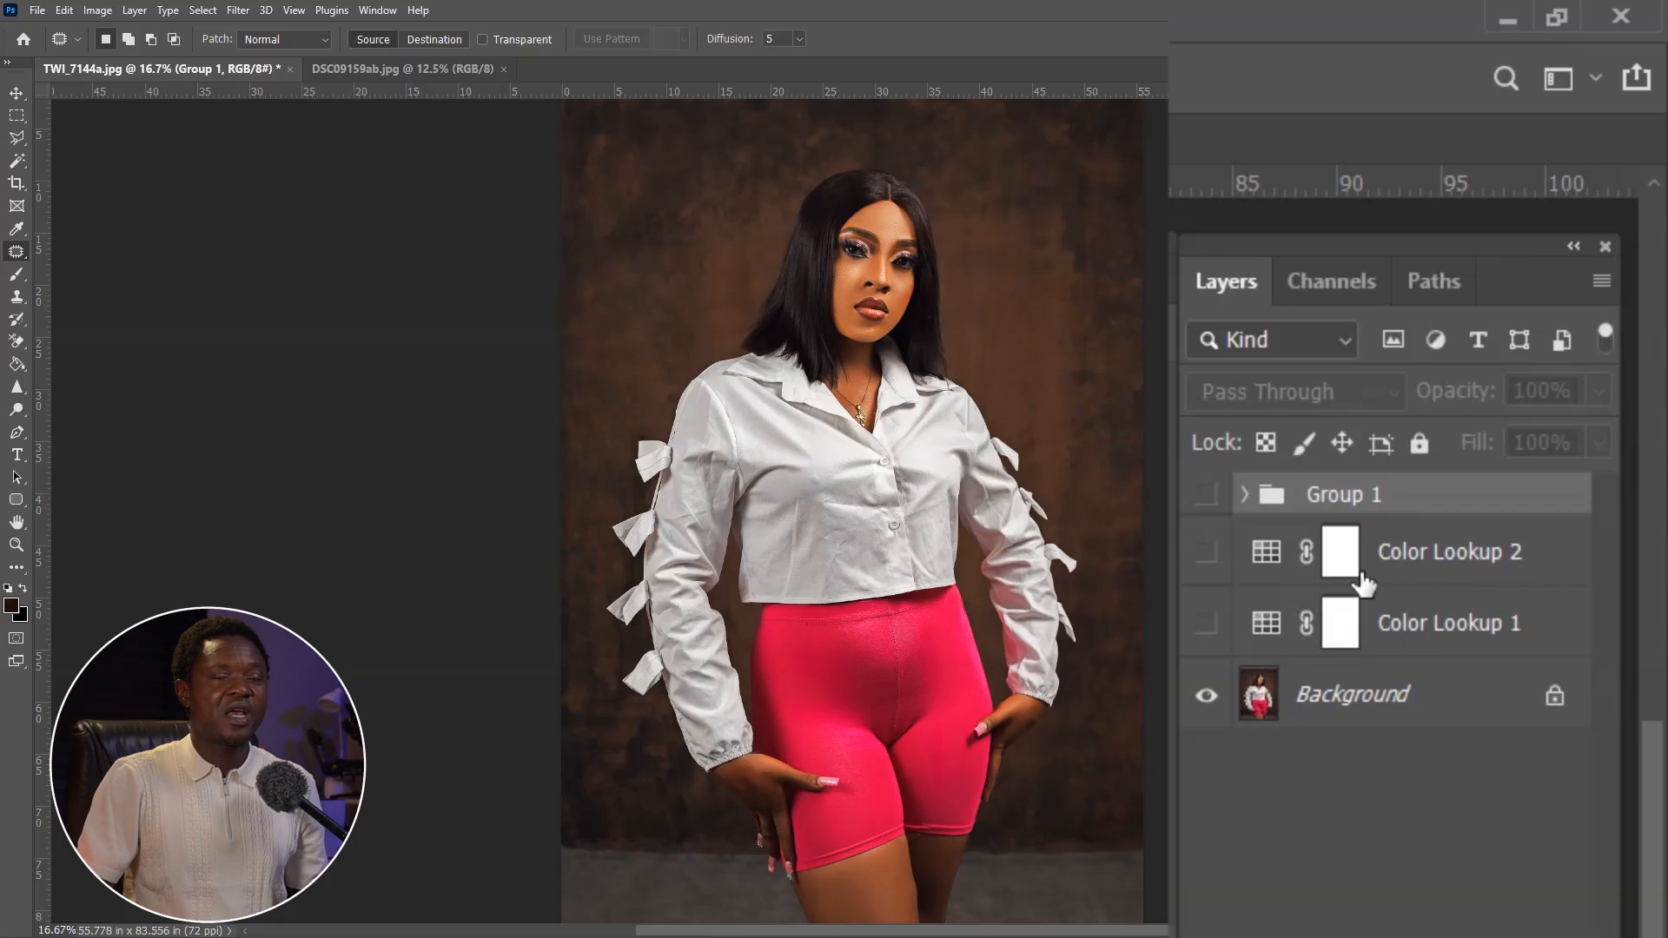
{"action": "left_click", "coordinate": [1216, 562]}
{"action": "left_click", "coordinate": [1272, 560]}
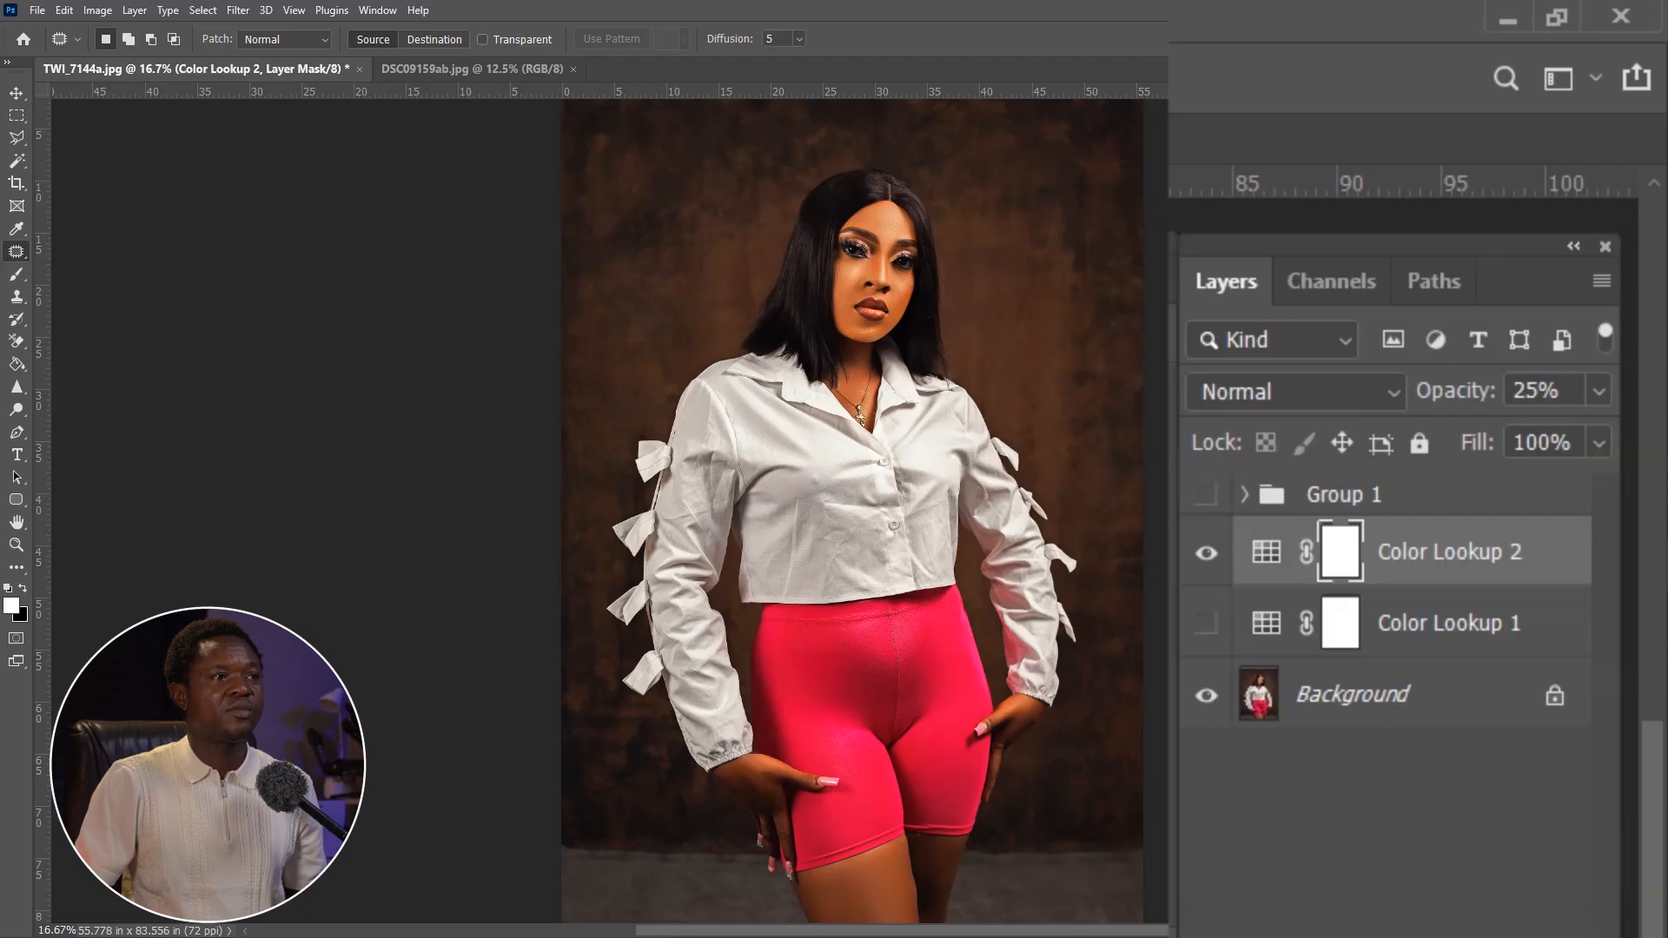
{"action": "double_click", "coordinate": [1440, 552]}
{"action": "type", "text": "crisp wram"}
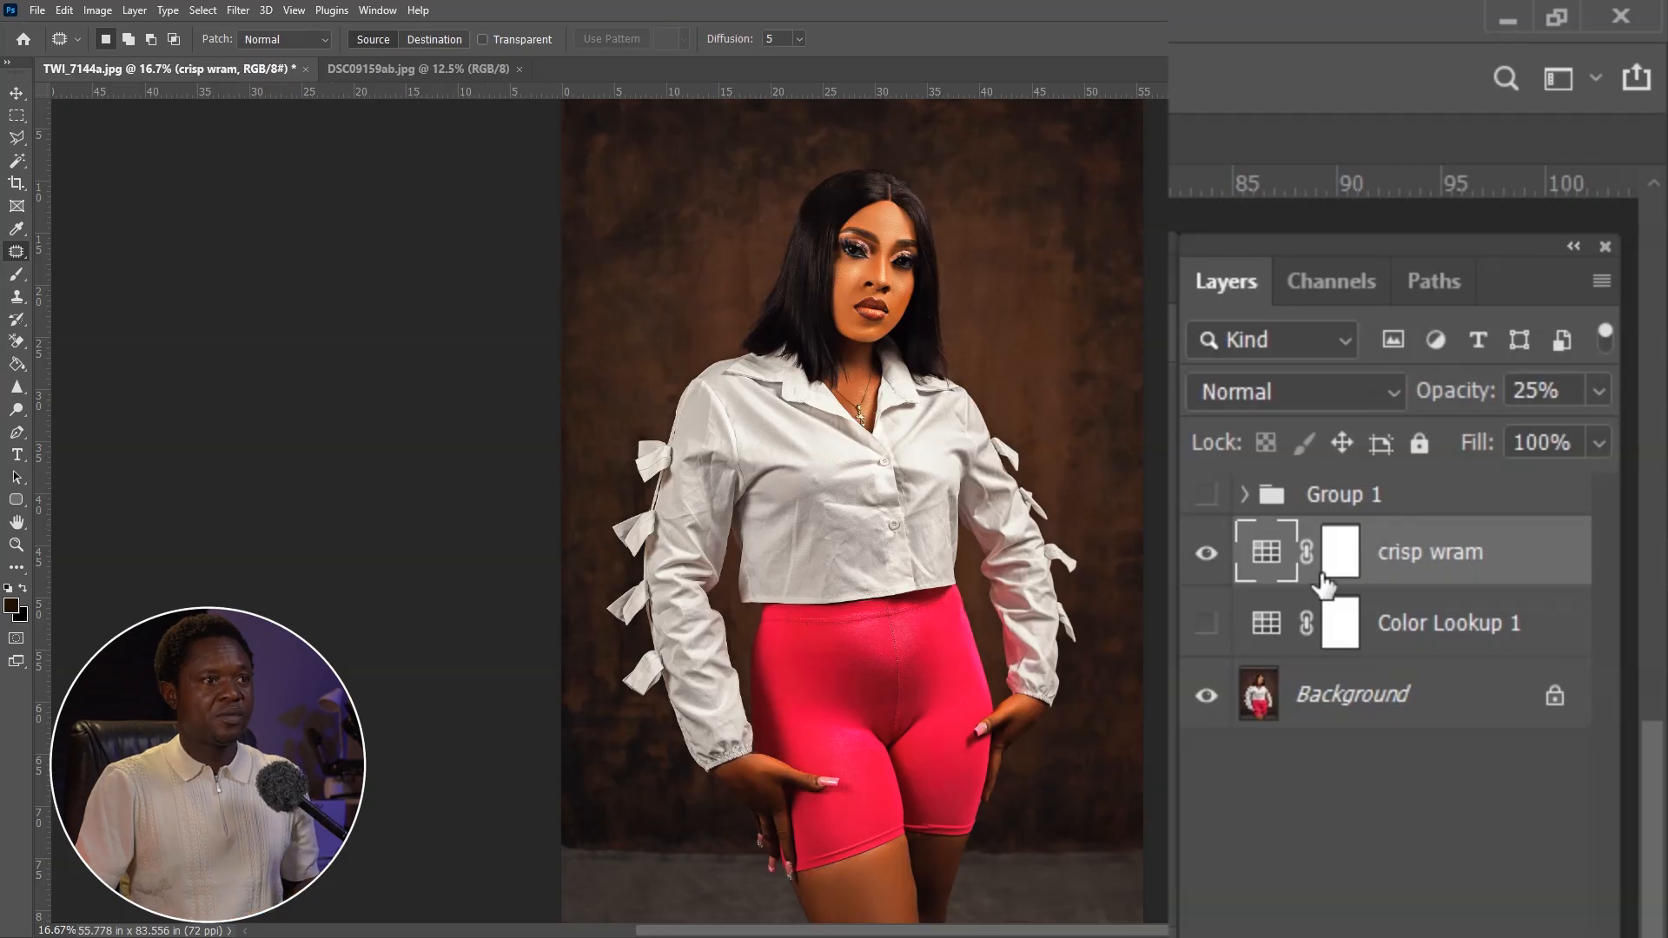
Hide the crisp wram layer and show the Color Lookup 1 layer instead.
{"action": "left_click", "coordinate": [1207, 552]}
{"action": "left_click", "coordinate": [1273, 629]}
{"action": "left_click", "coordinate": [1207, 624]}
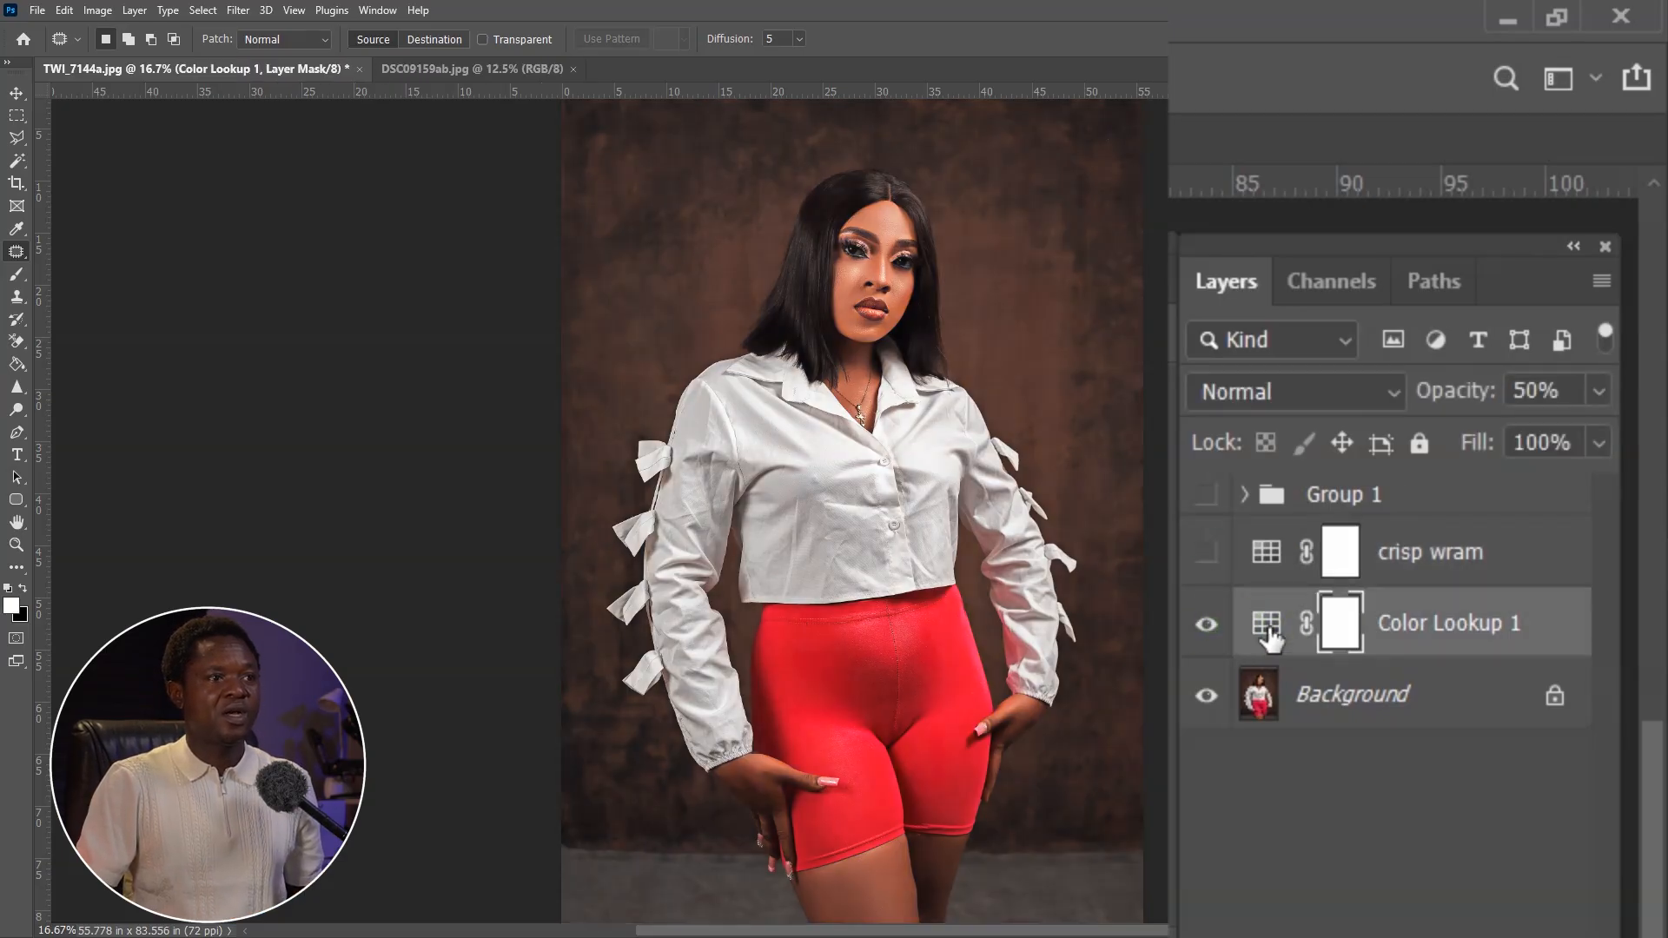
{"action": "left_click", "coordinate": [1268, 634]}
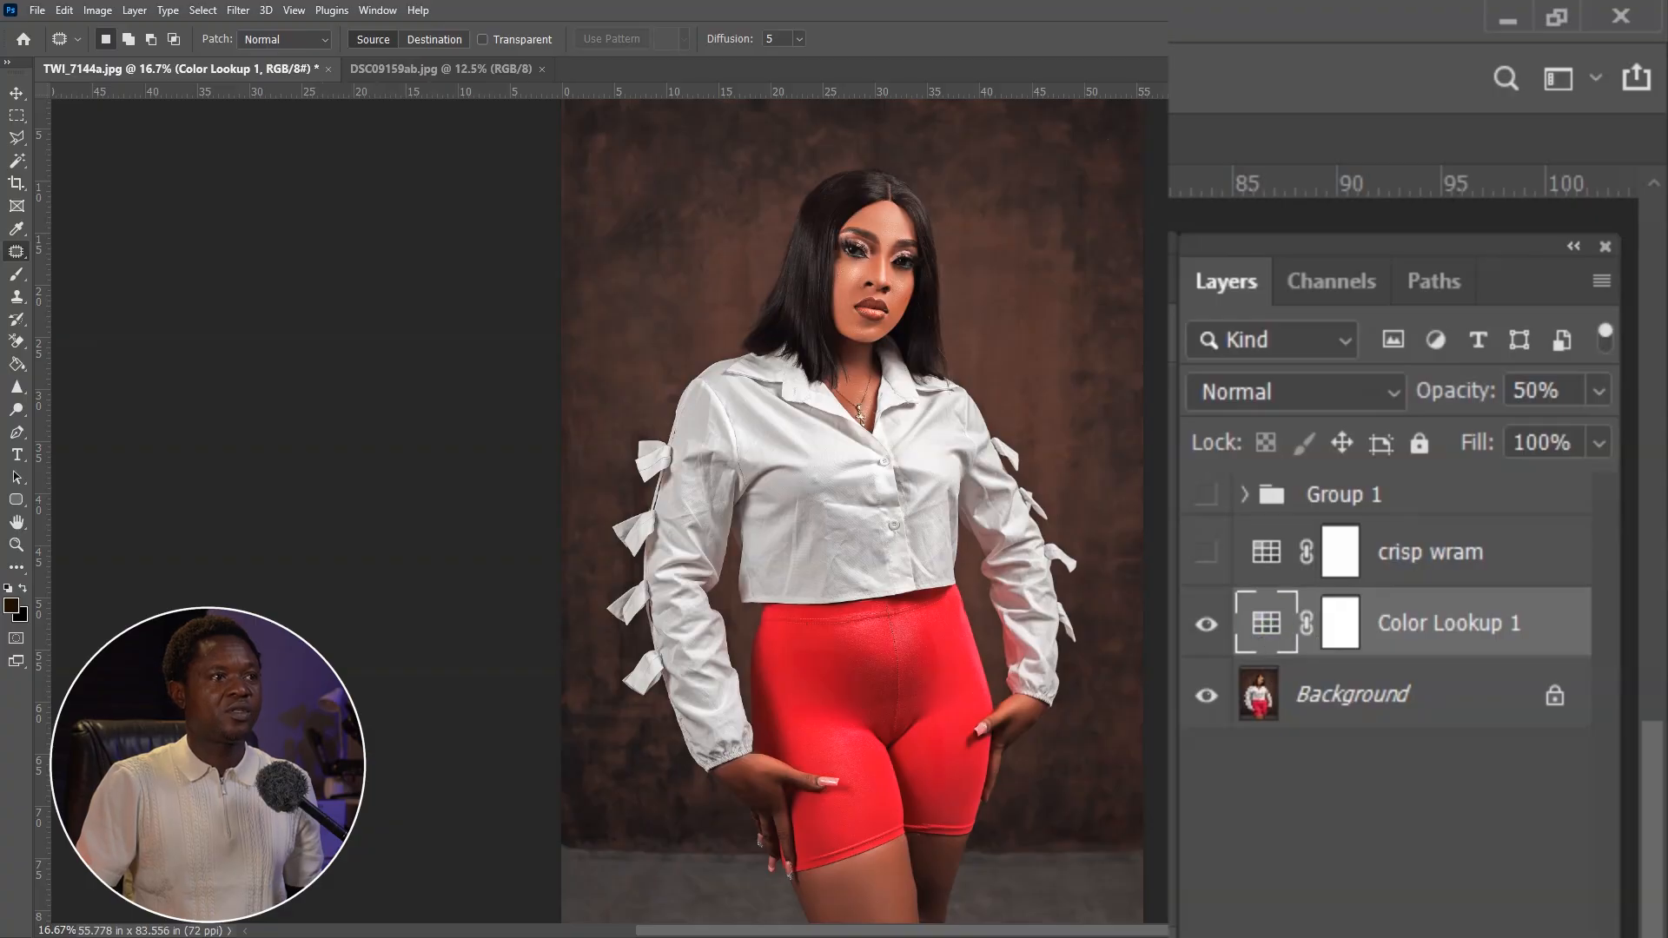
Rename the Color Lookup 1 layer as "2strip look".
{"action": "double_click", "coordinate": [1428, 626]}
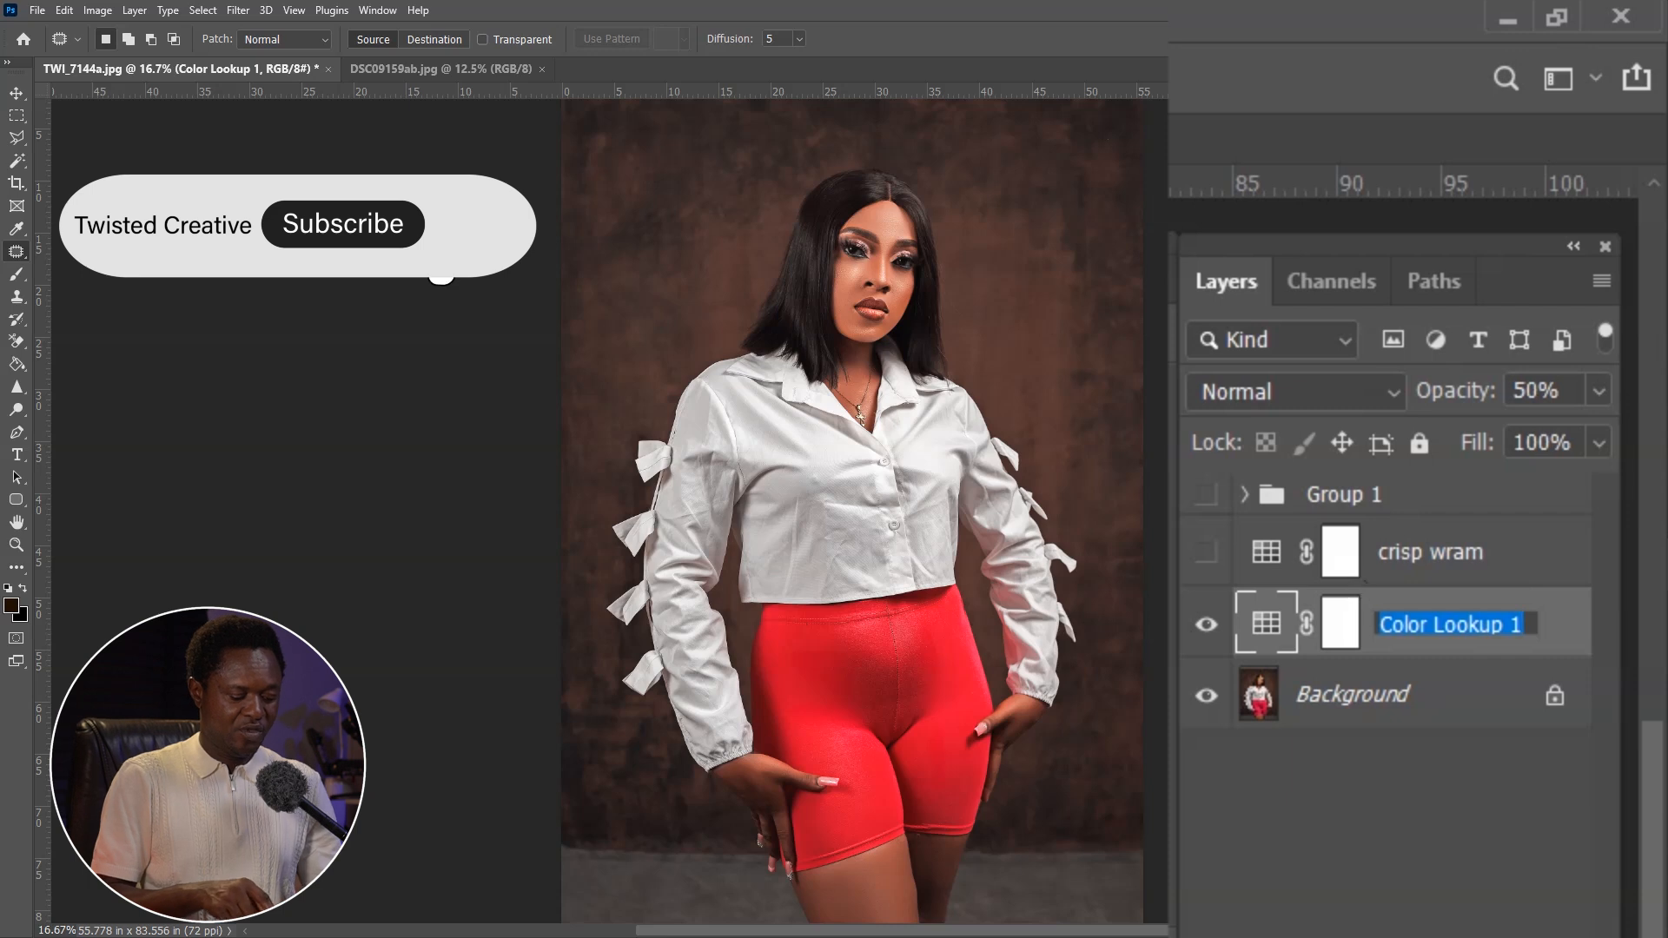
{"action": "type", "text": "2s"}
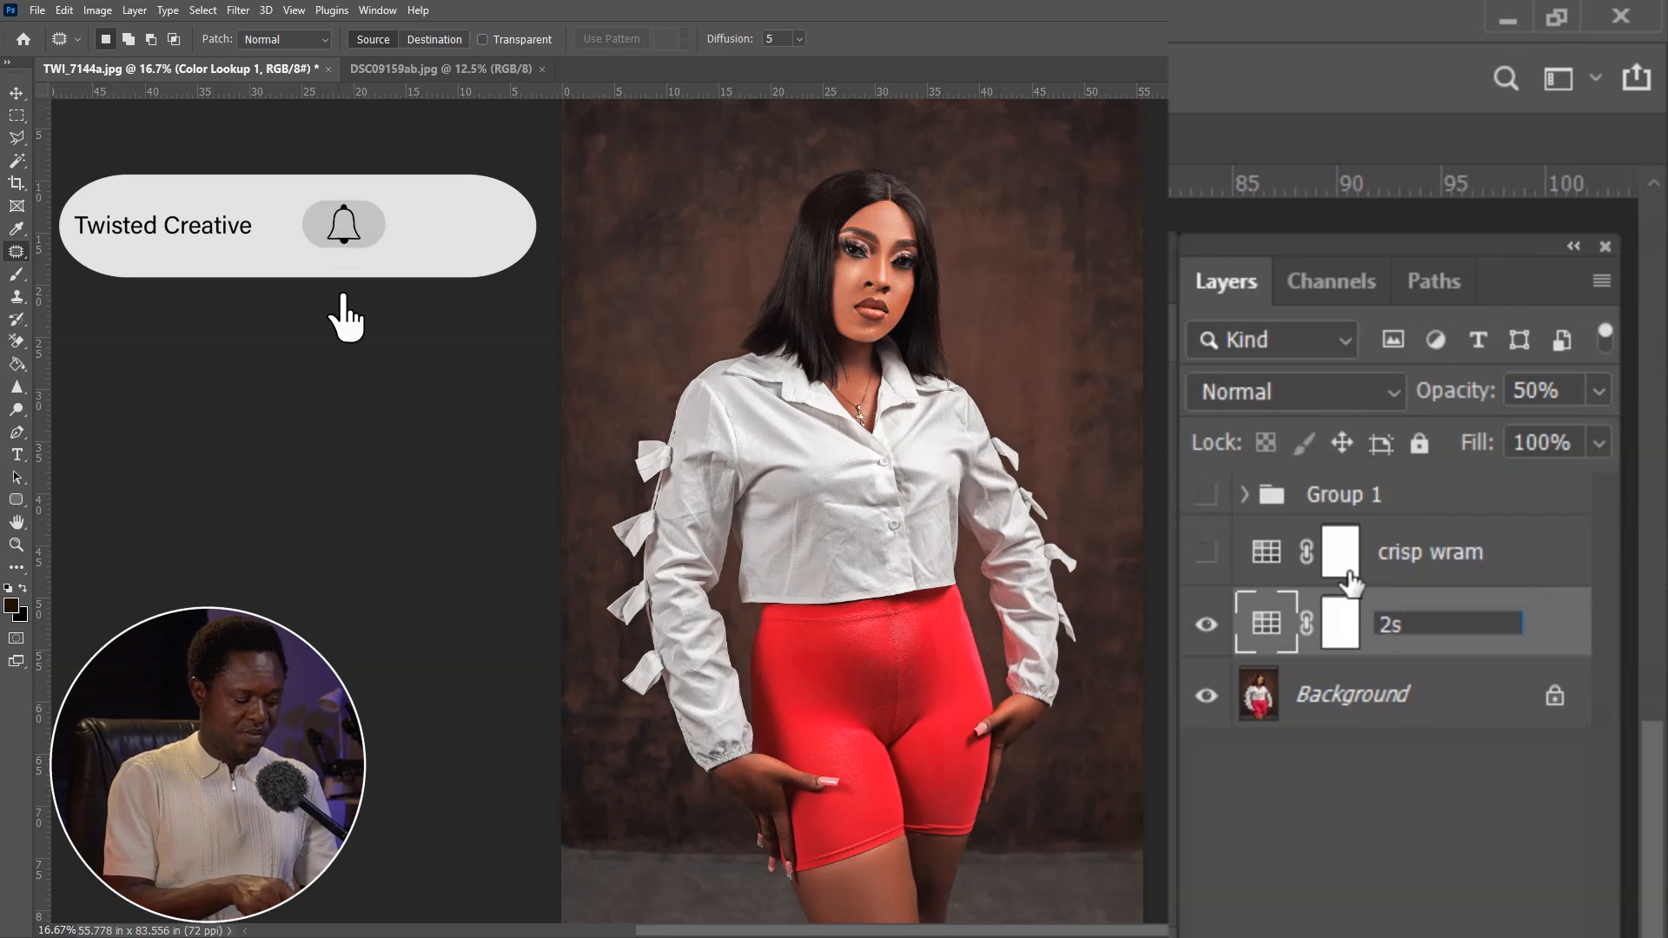
{"action": "type", "text": "trip lo"}
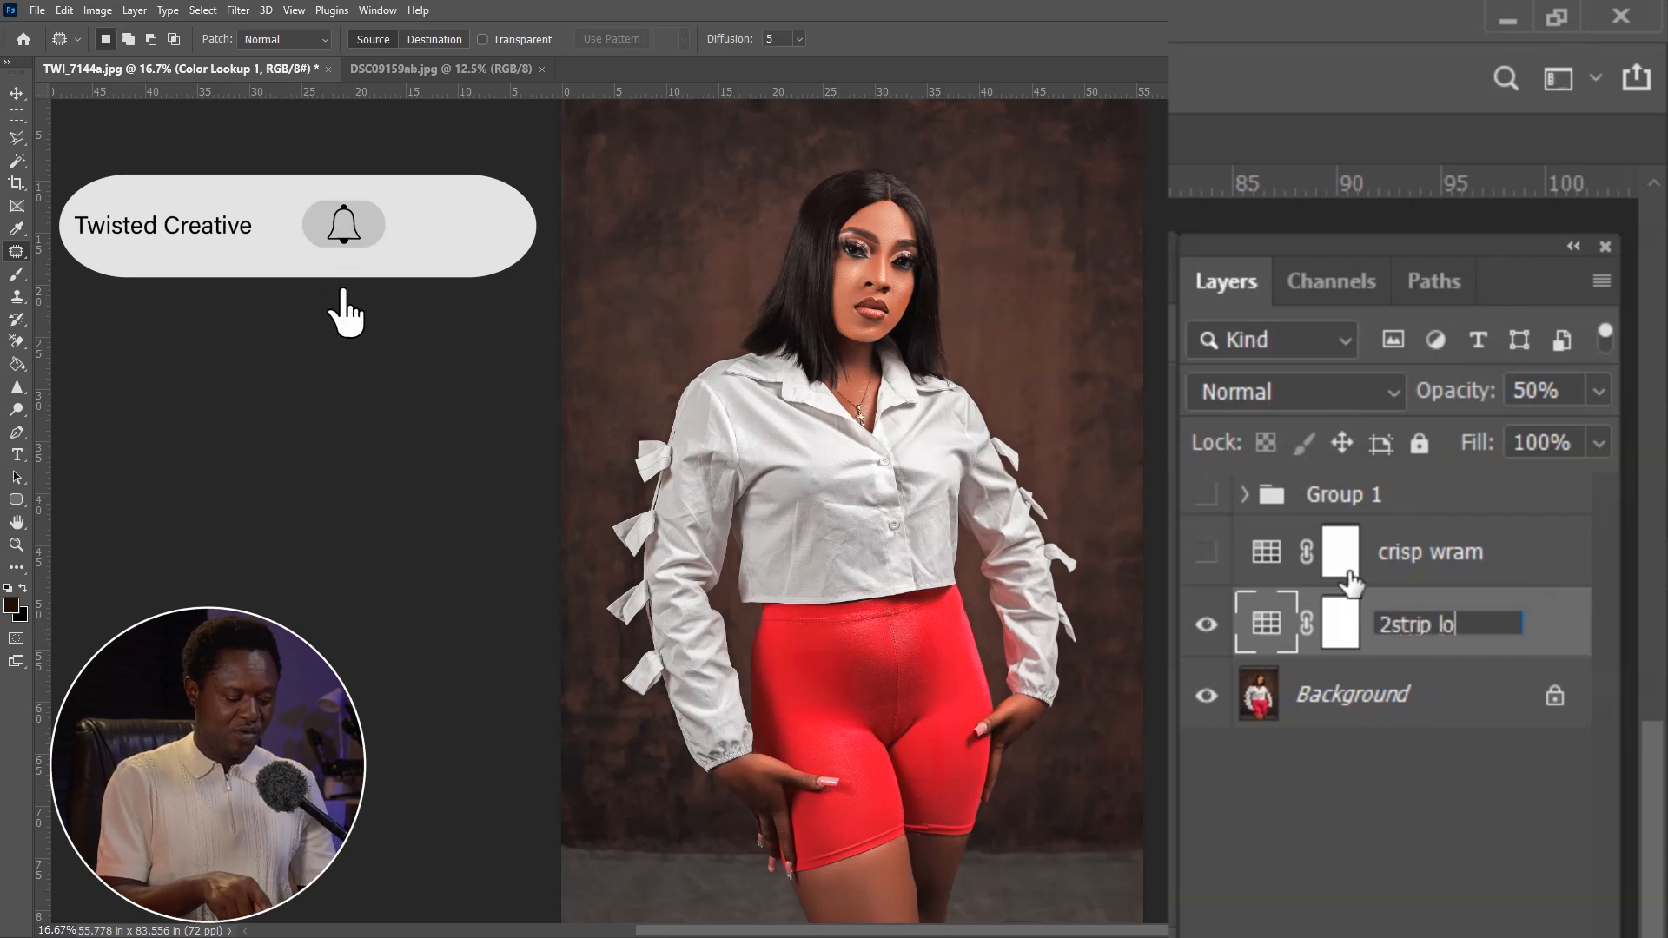
{"action": "type", "text": "ok"}
{"action": "key", "text": "Return"}
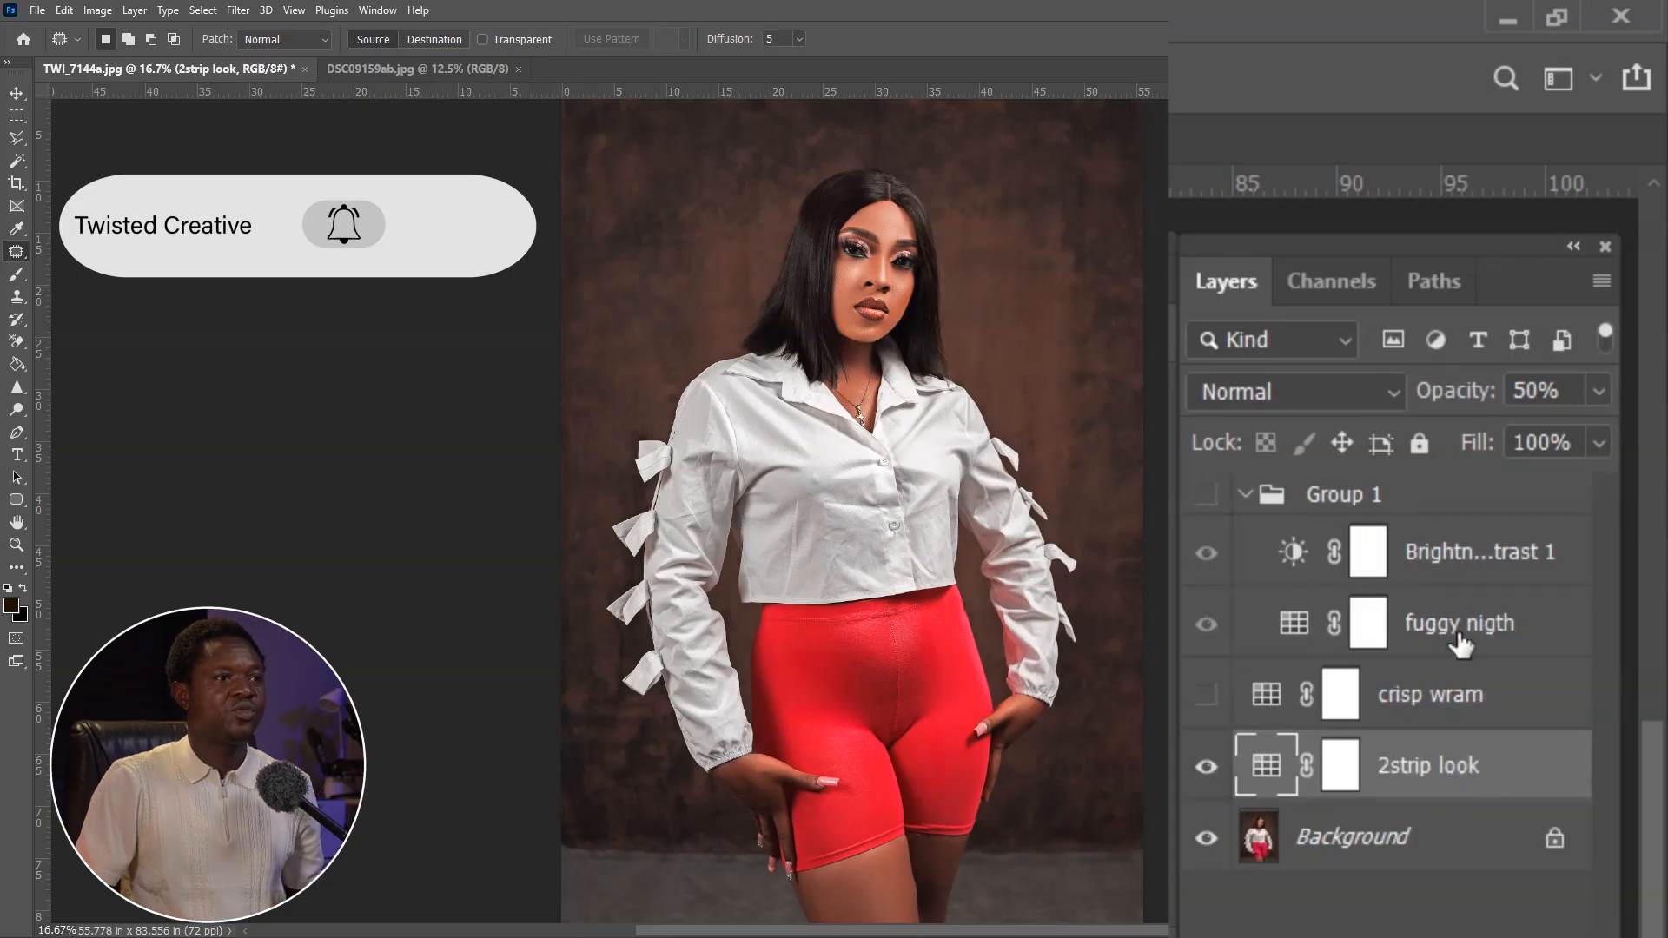
Show Group 1 and rename it "fuggy nigth", reusing the name of the Color Lookup layer inside it.
{"action": "left_click", "coordinate": [1460, 643]}
{"action": "double_click", "coordinate": [1459, 624]}
{"action": "key", "text": "ctrl+c"}
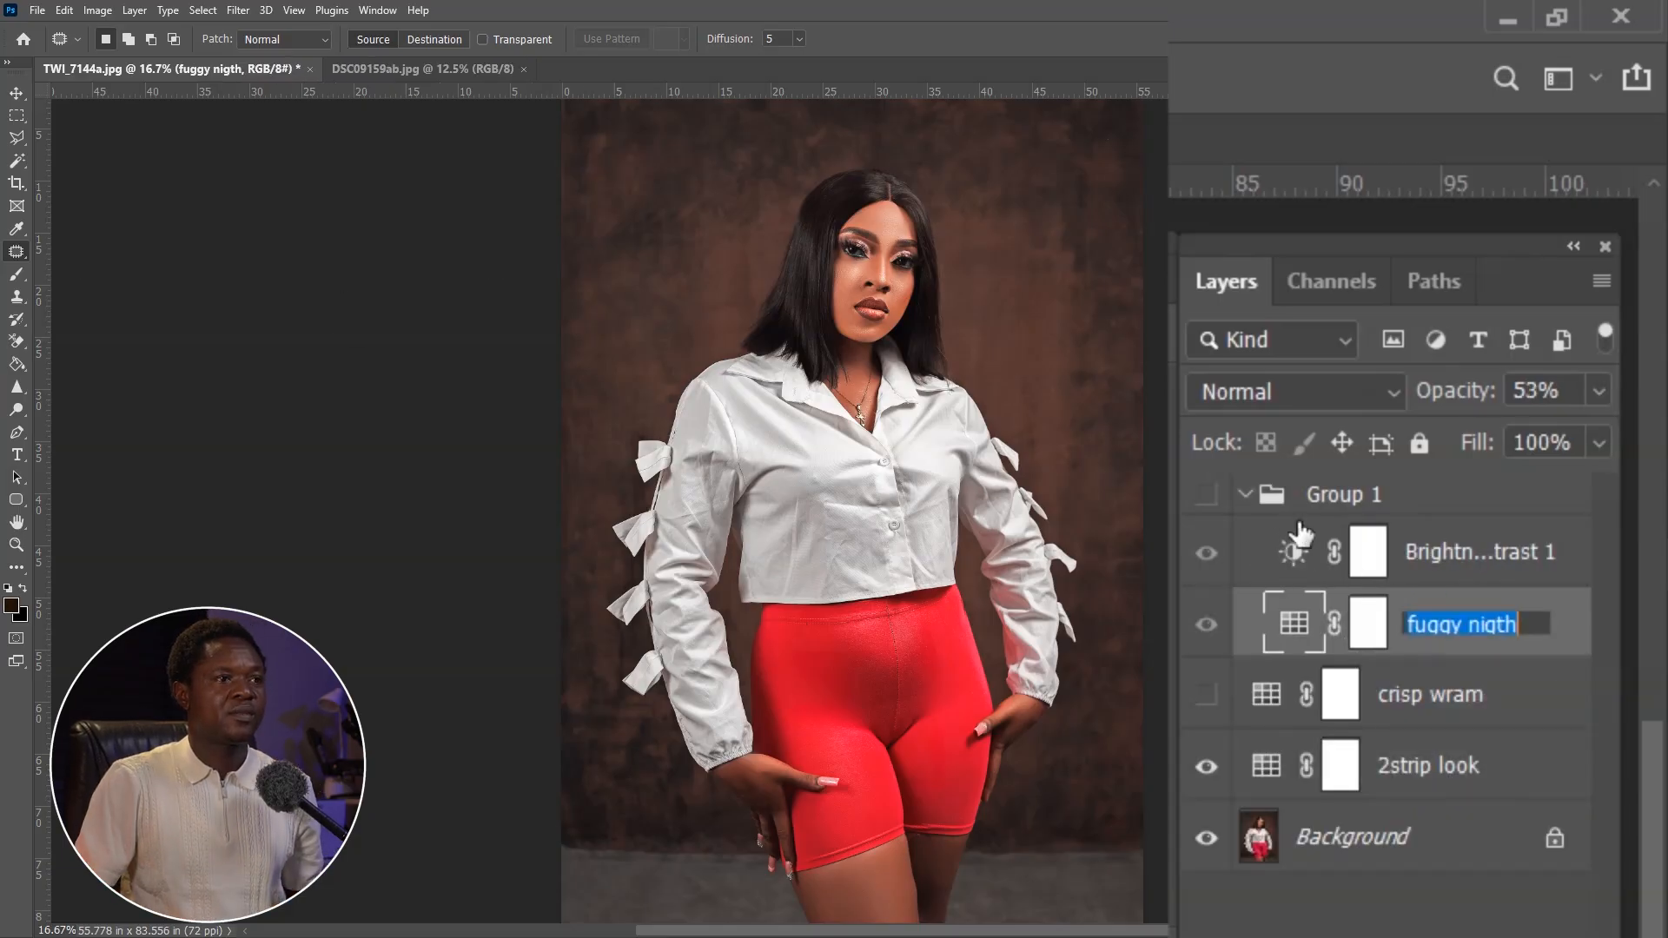
{"action": "left_click", "coordinate": [1245, 495]}
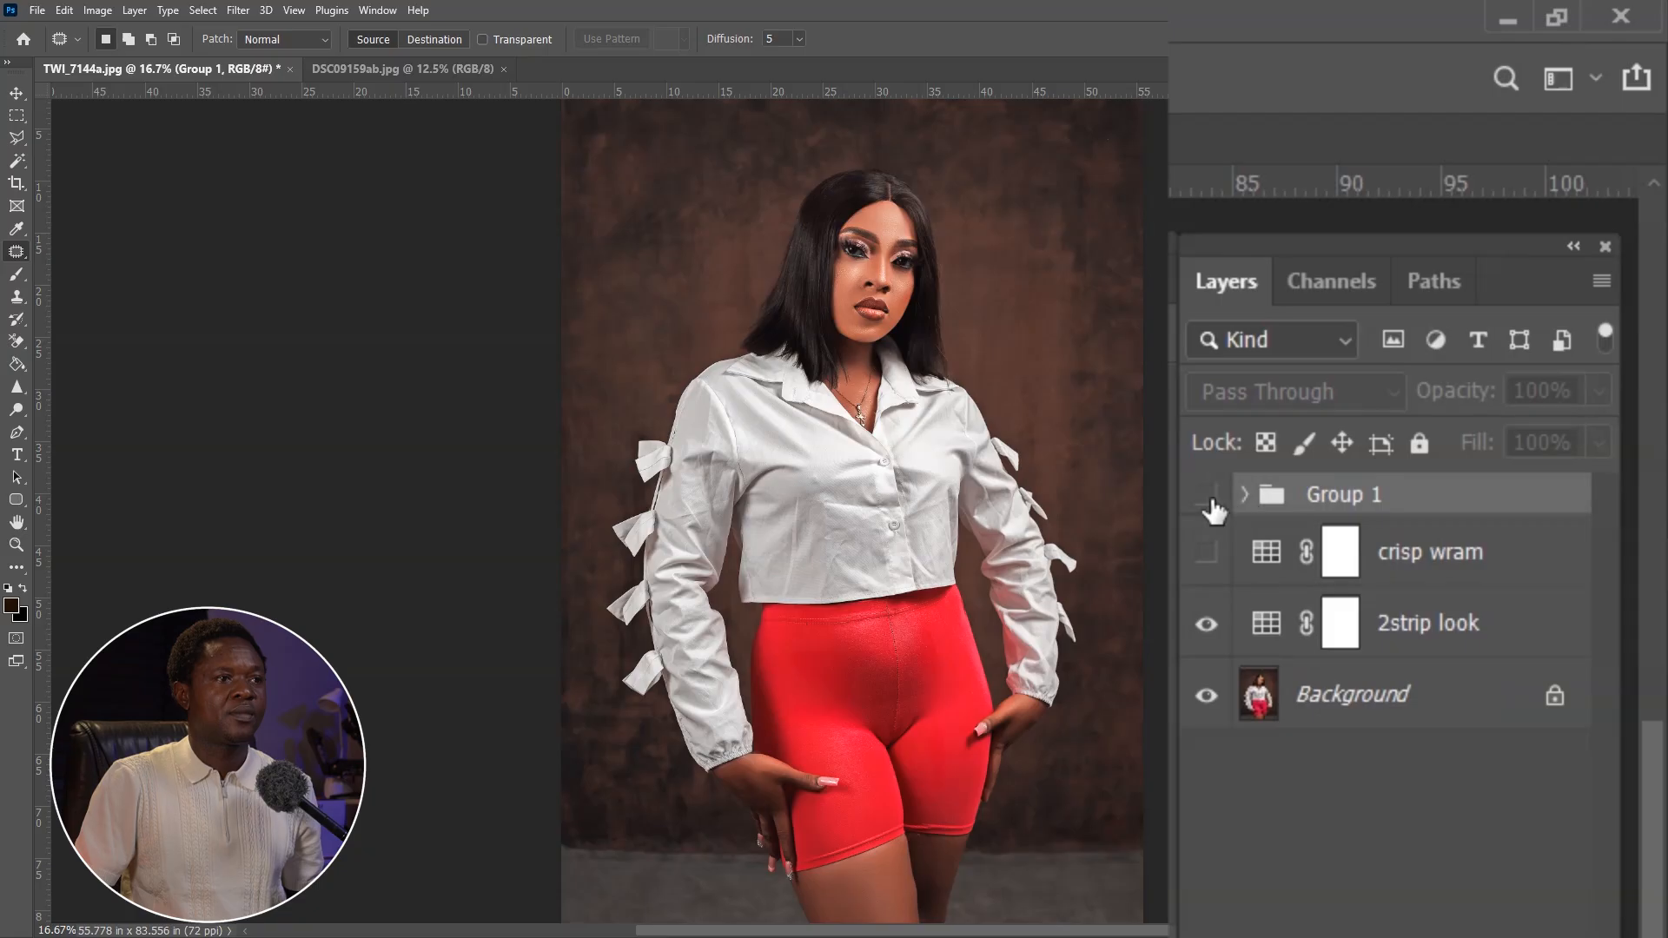
{"action": "left_click", "coordinate": [1206, 495]}
{"action": "double_click", "coordinate": [1355, 495]}
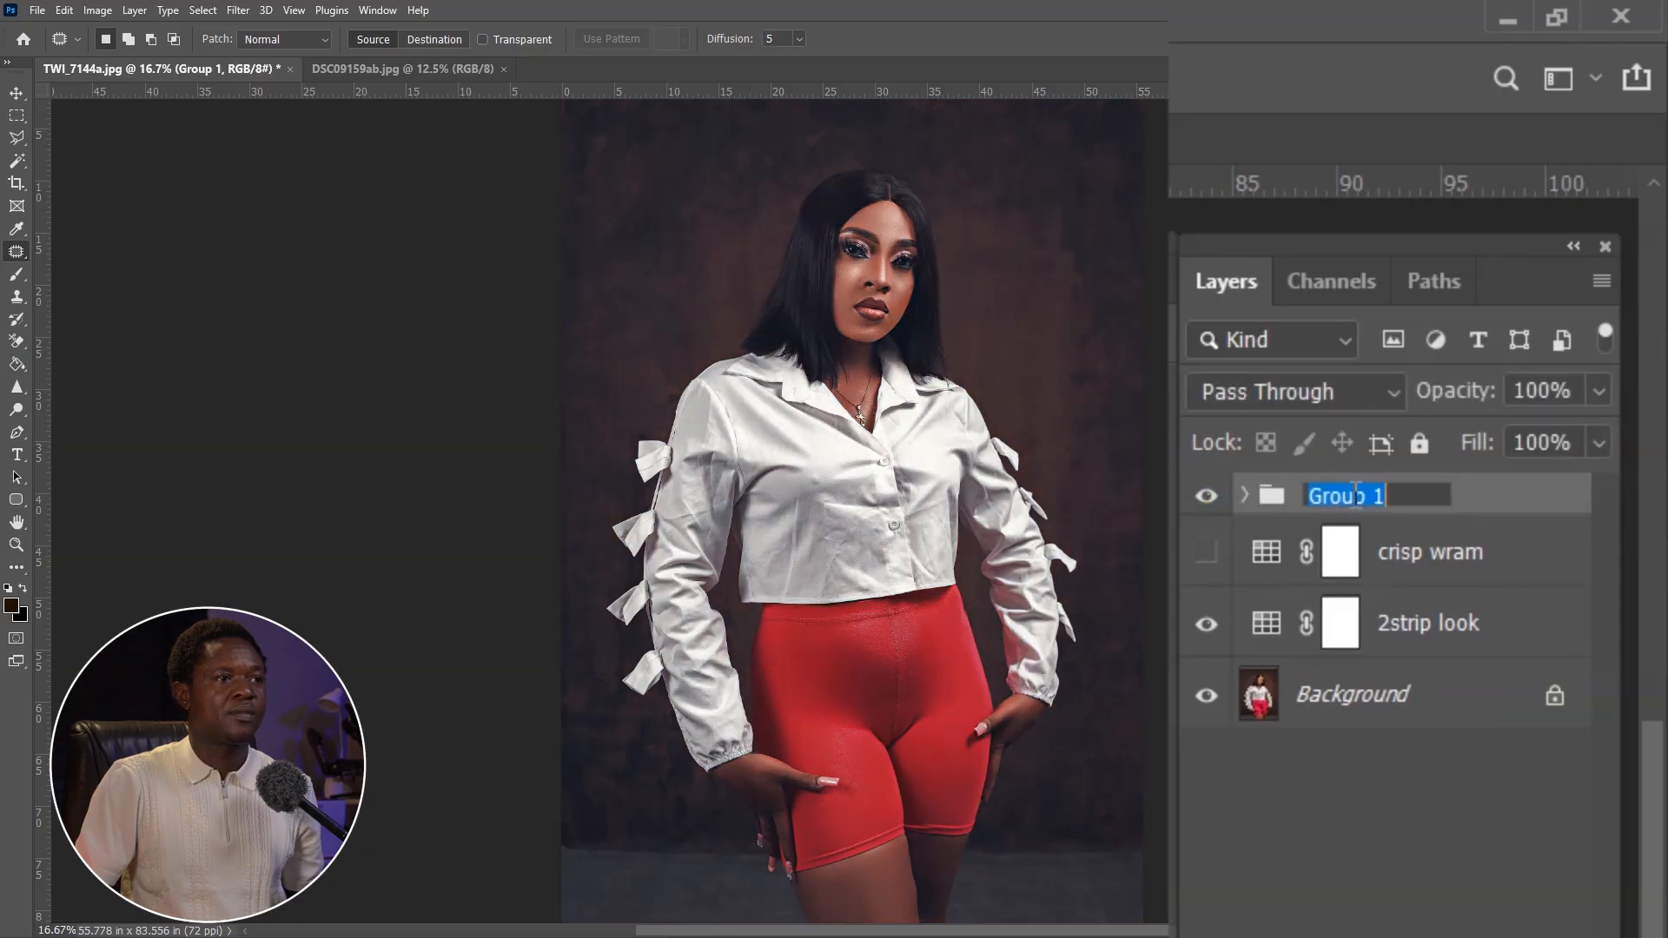
{"action": "right_click", "coordinate": [1355, 495]}
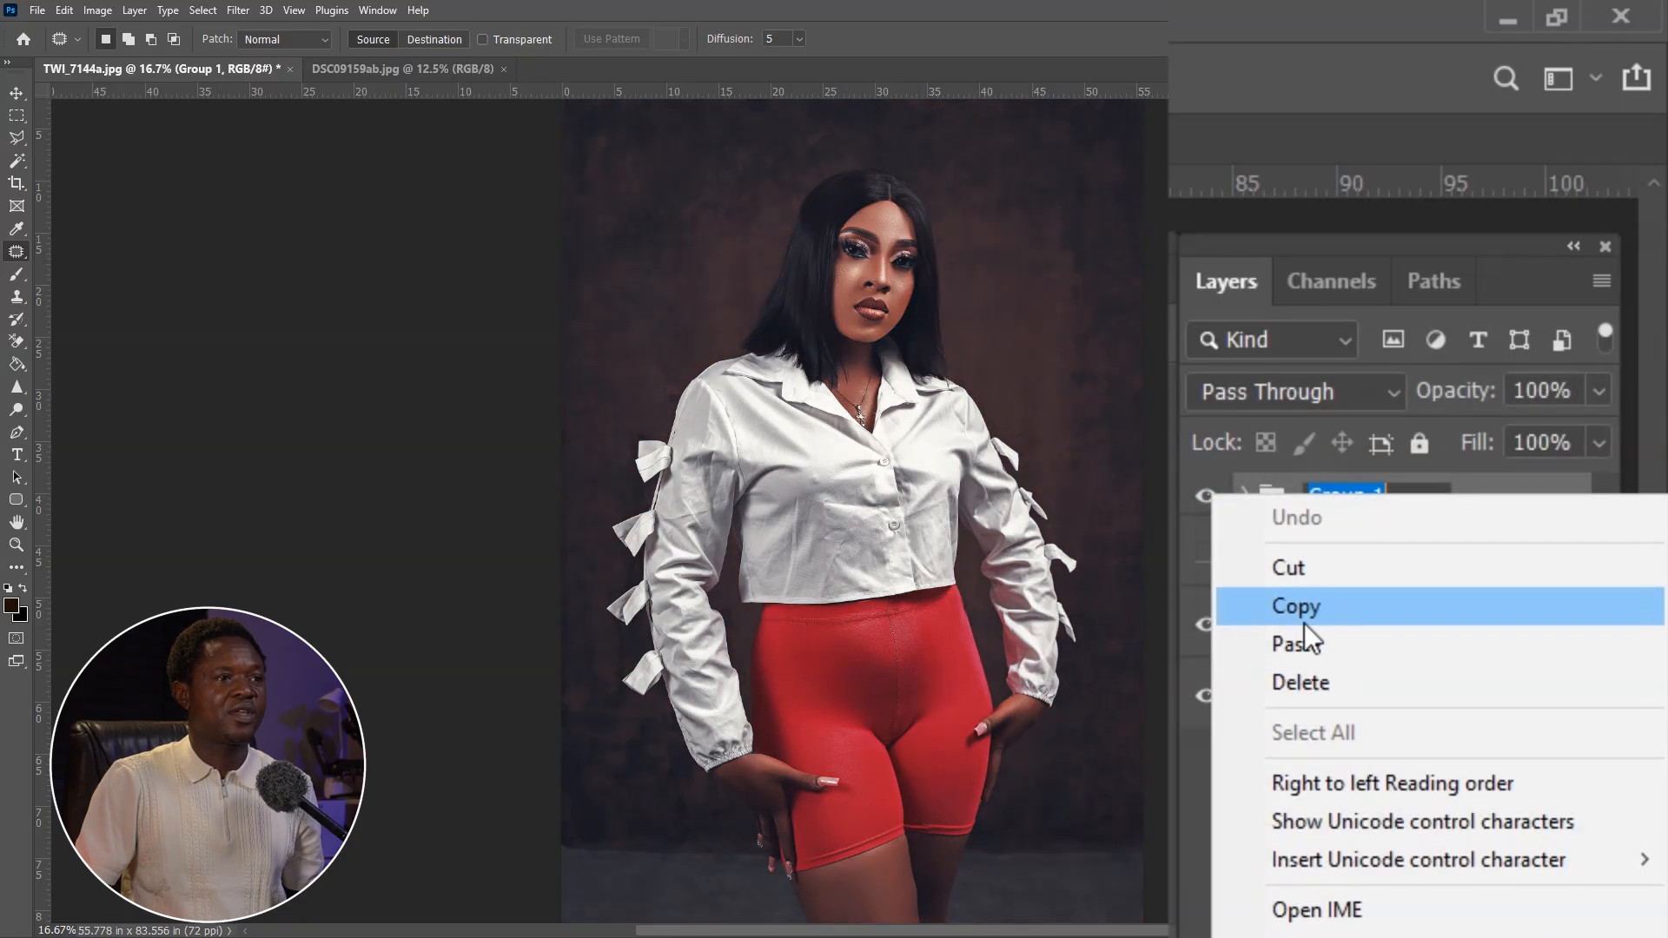
{"action": "left_click", "coordinate": [1301, 644]}
{"action": "key", "text": "Return"}
Compare the fuggy nigth, crisp wram and 2strip look grades by showing each one alone in turn.
{"action": "left_click", "coordinate": [1206, 623]}
{"action": "left_click", "coordinate": [1204, 551]}
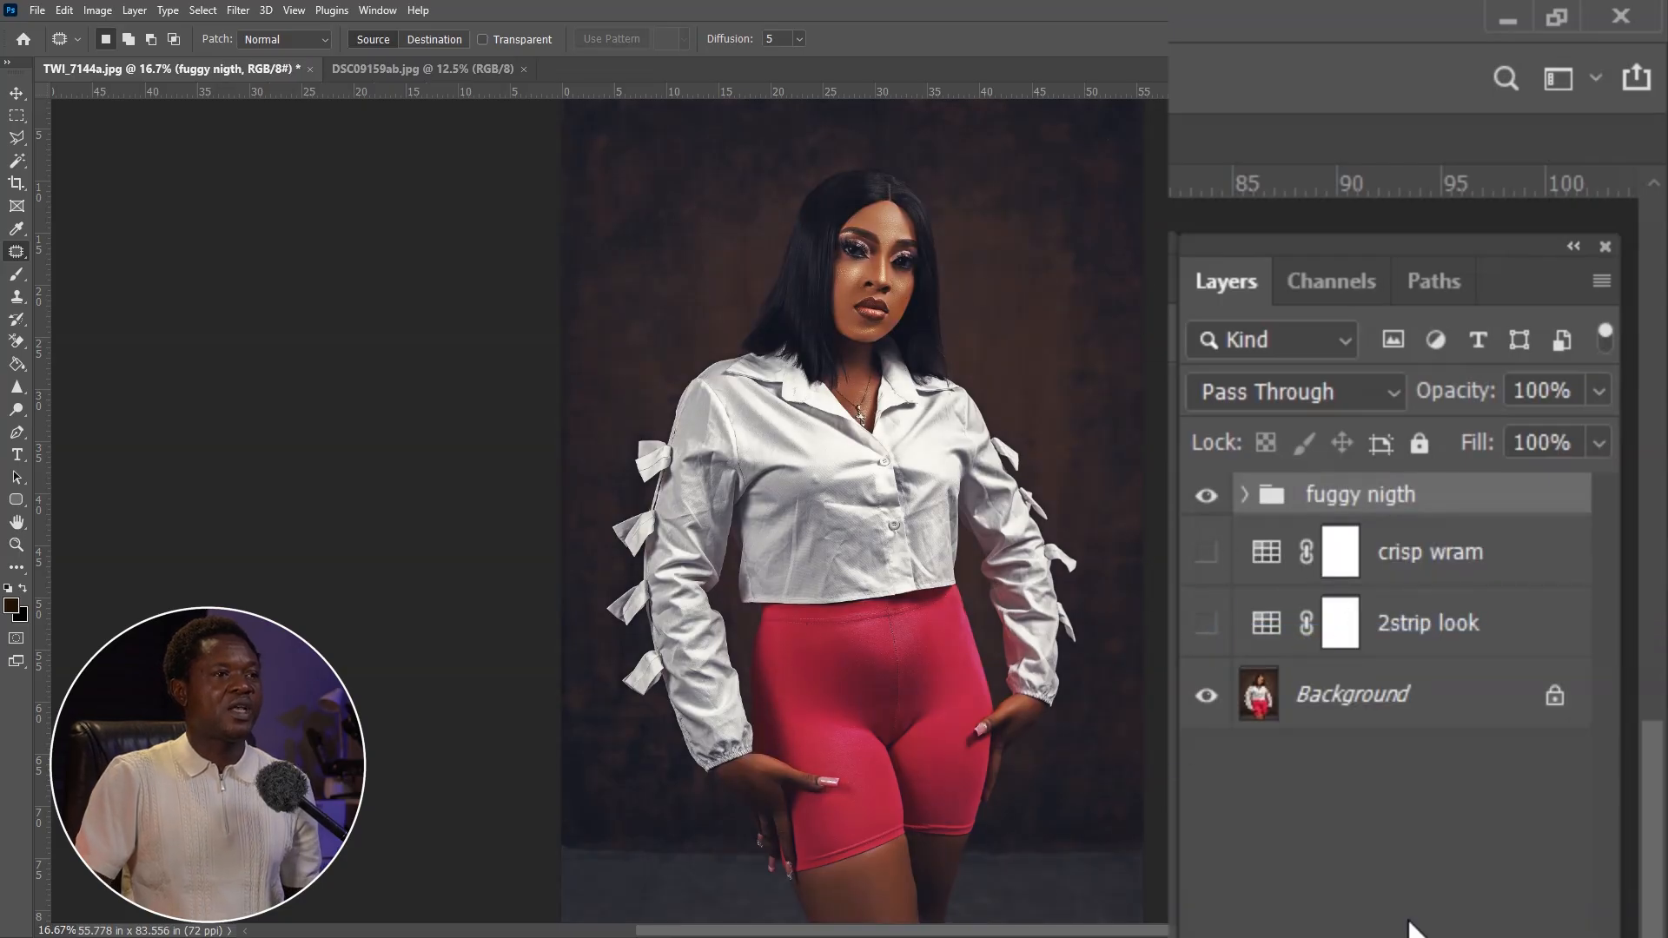
{"action": "left_click", "coordinate": [1206, 495]}
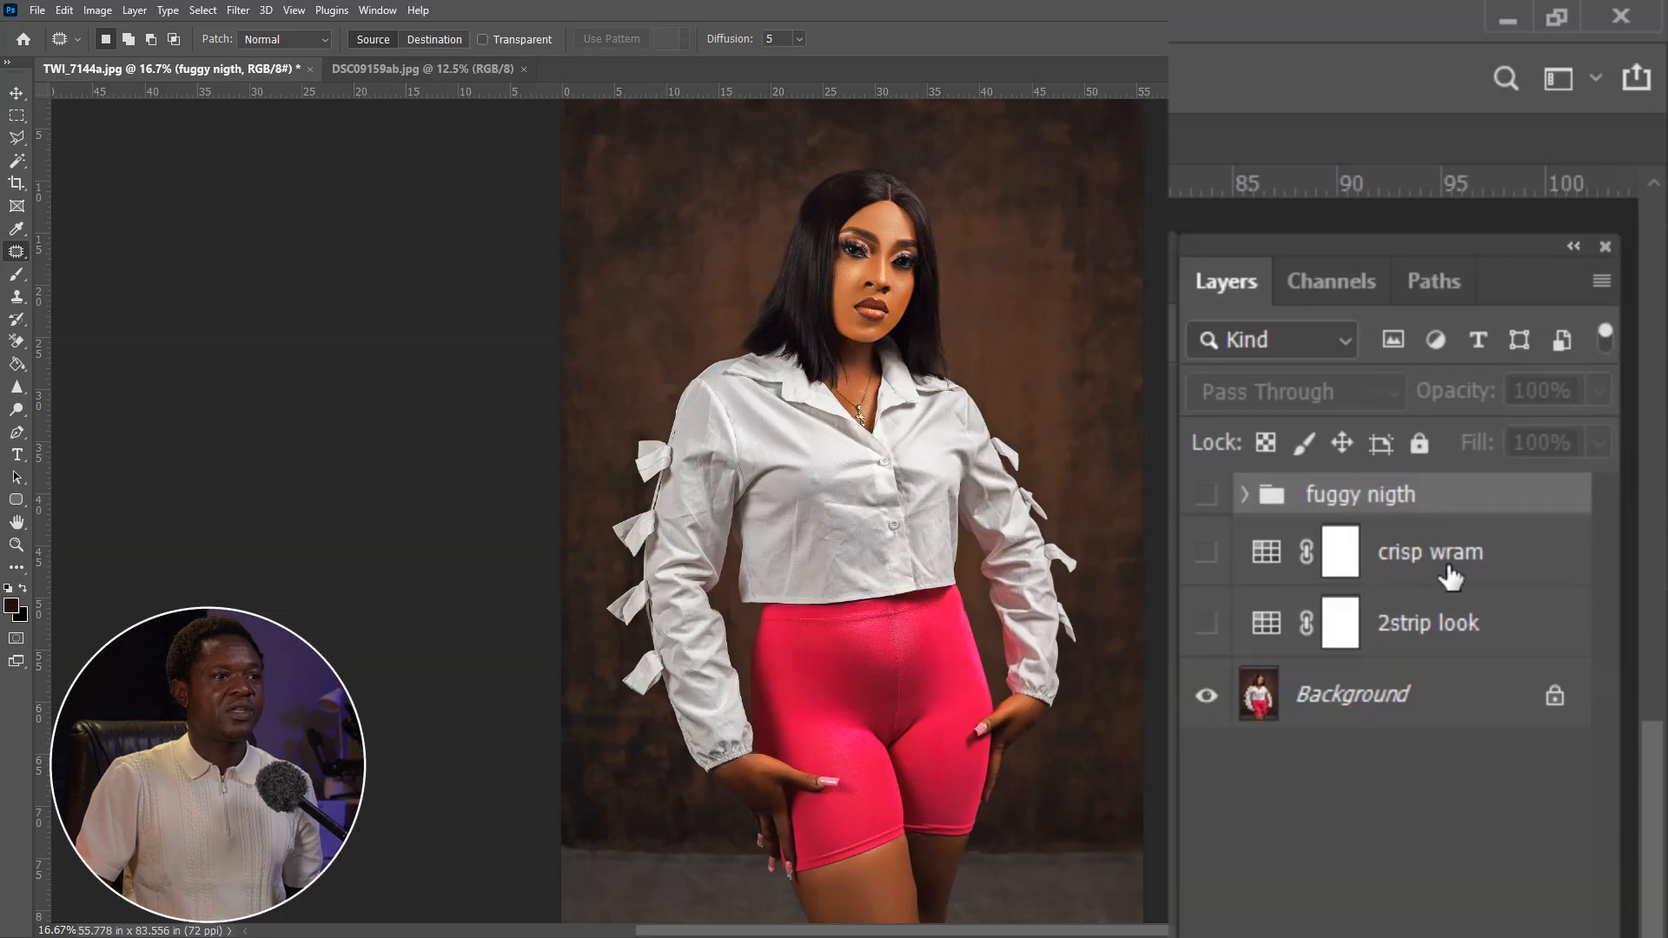
{"action": "left_click", "coordinate": [1205, 555]}
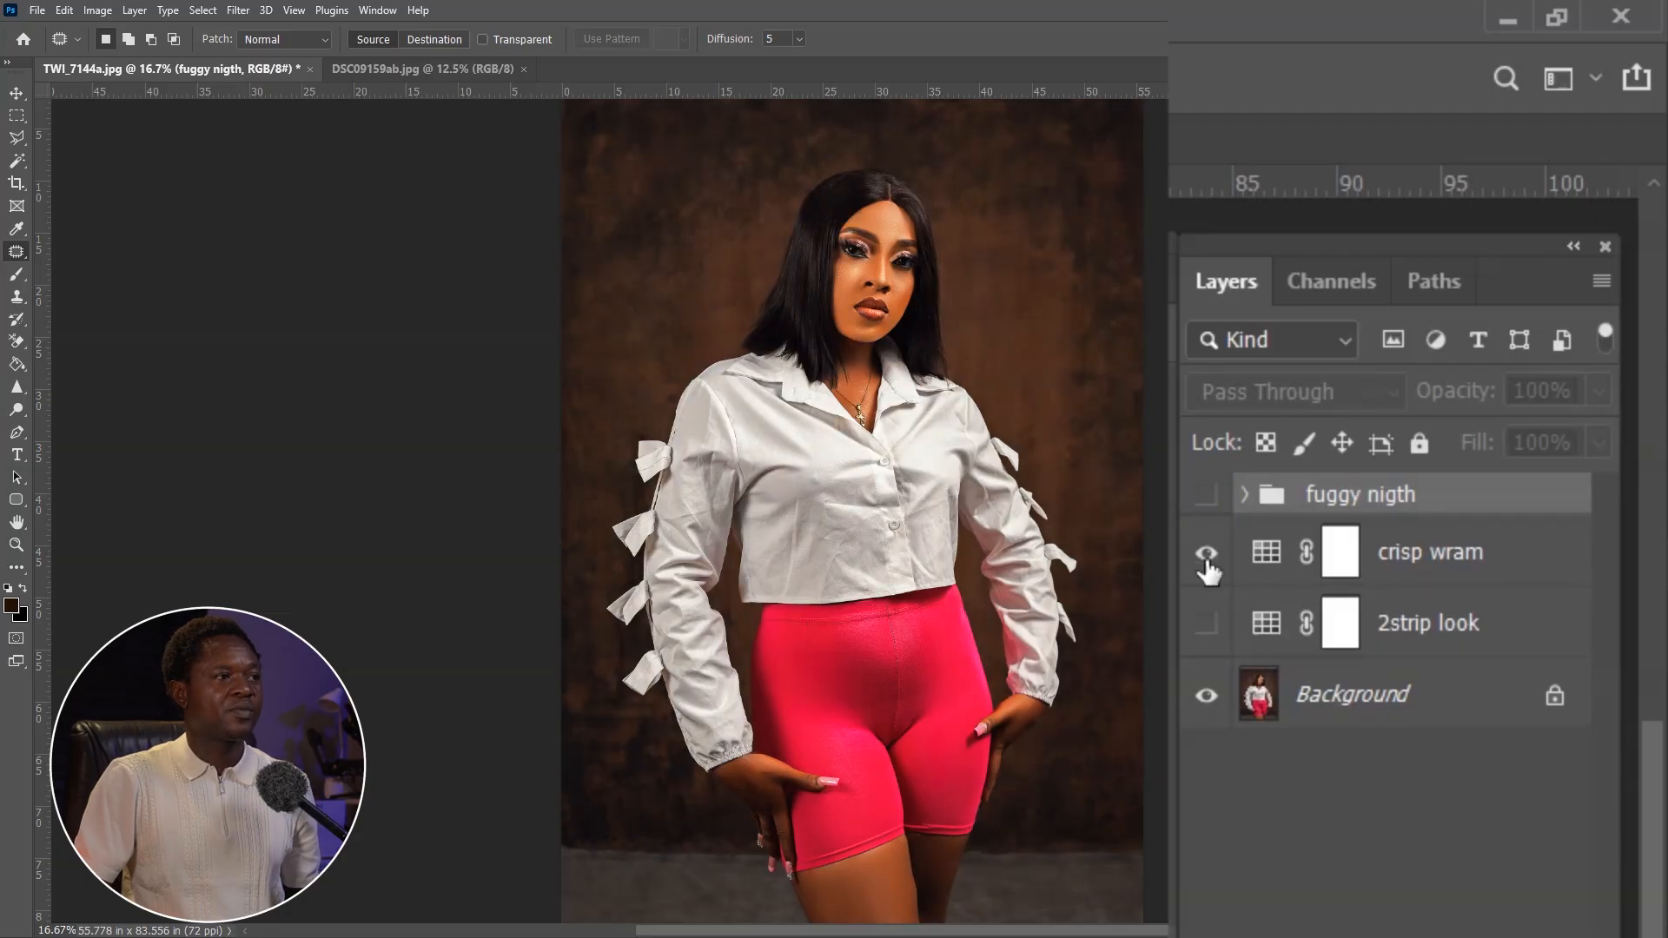
{"action": "left_click", "coordinate": [1205, 553]}
{"action": "left_click", "coordinate": [1206, 624]}
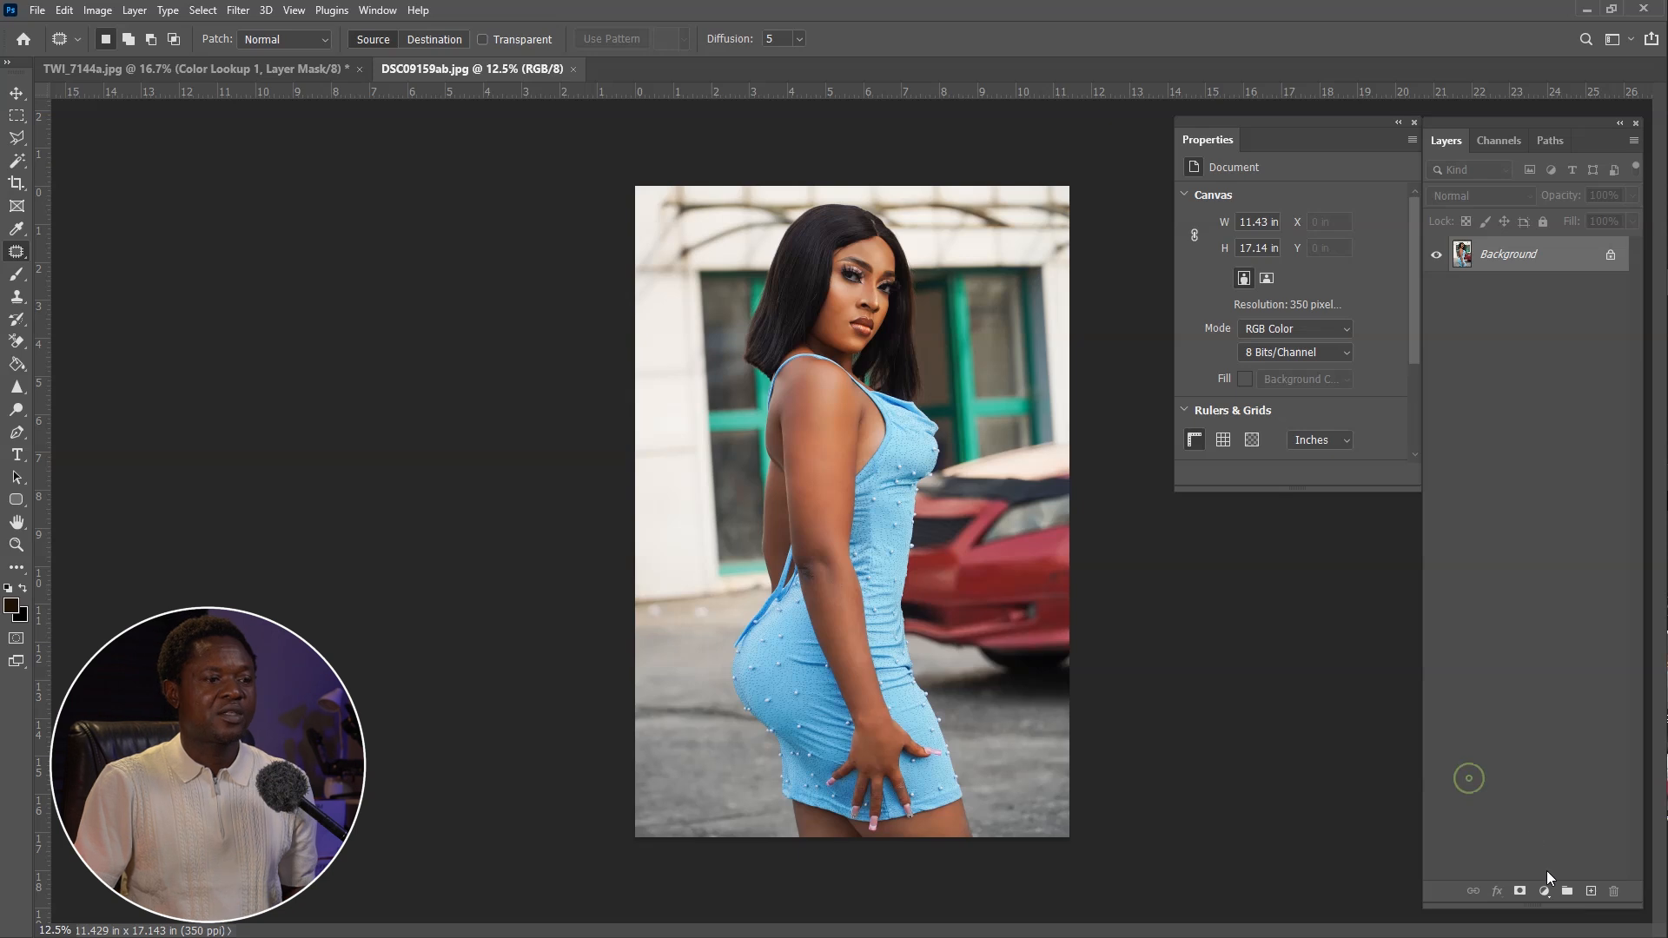
Add a Color Lookup adjustment layer with the LateSunset.3DL preset to DSC09159ab.jpg and lower its opacity to 34%.
{"action": "left_click", "coordinate": [1544, 890]}
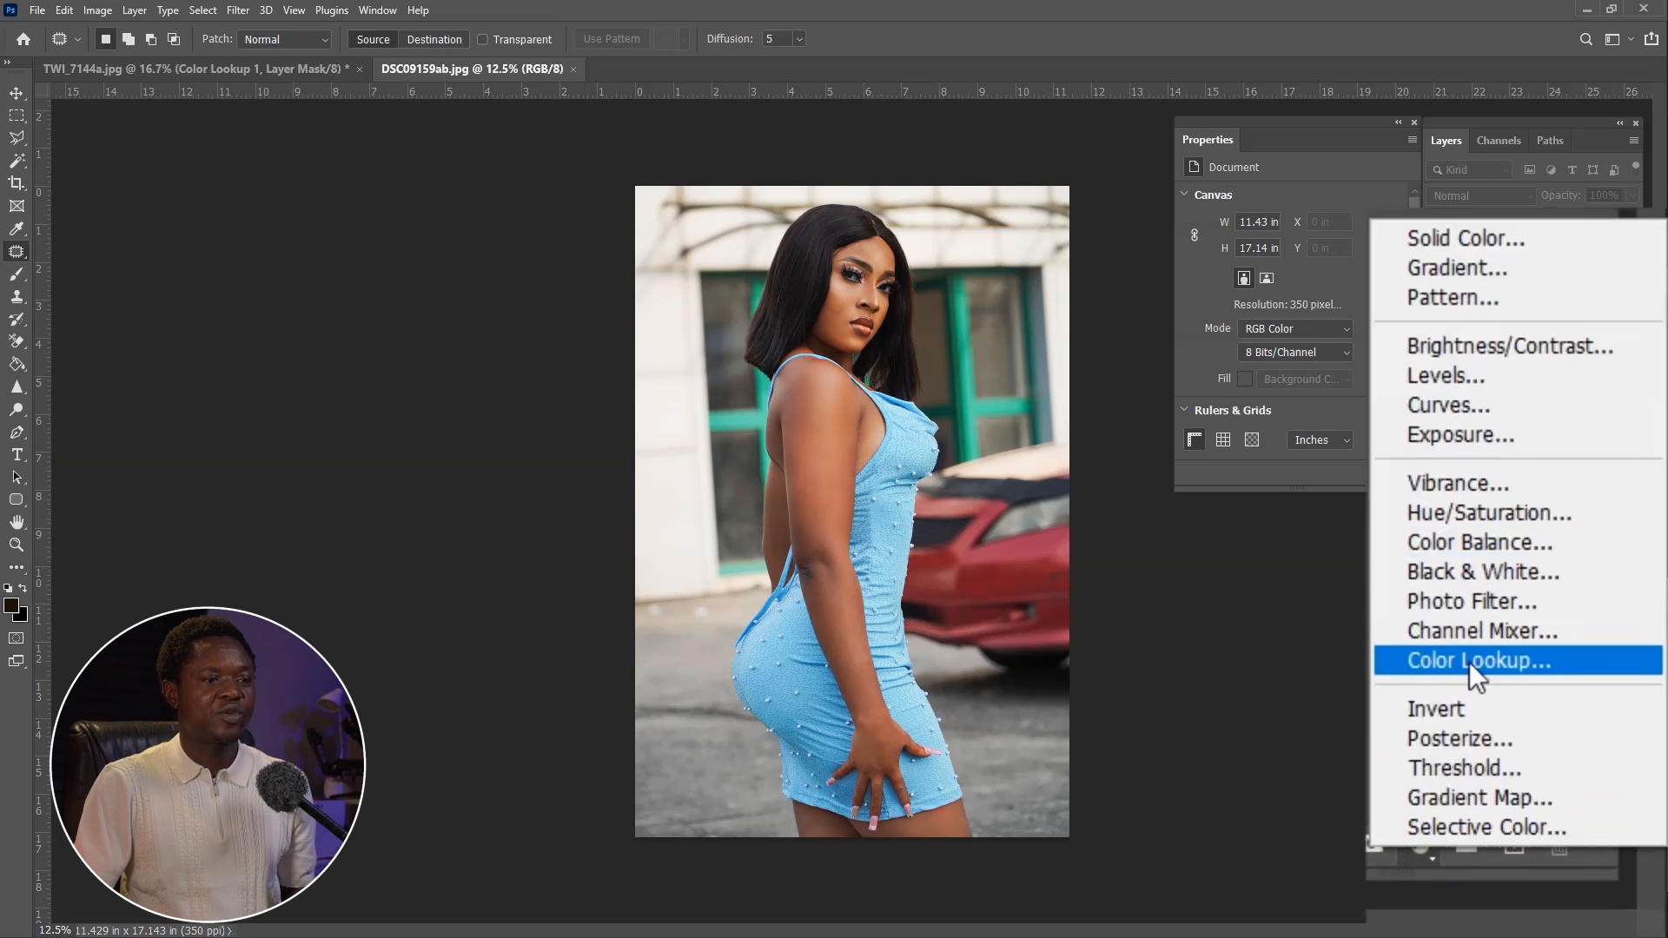
{"action": "left_click", "coordinate": [1468, 660]}
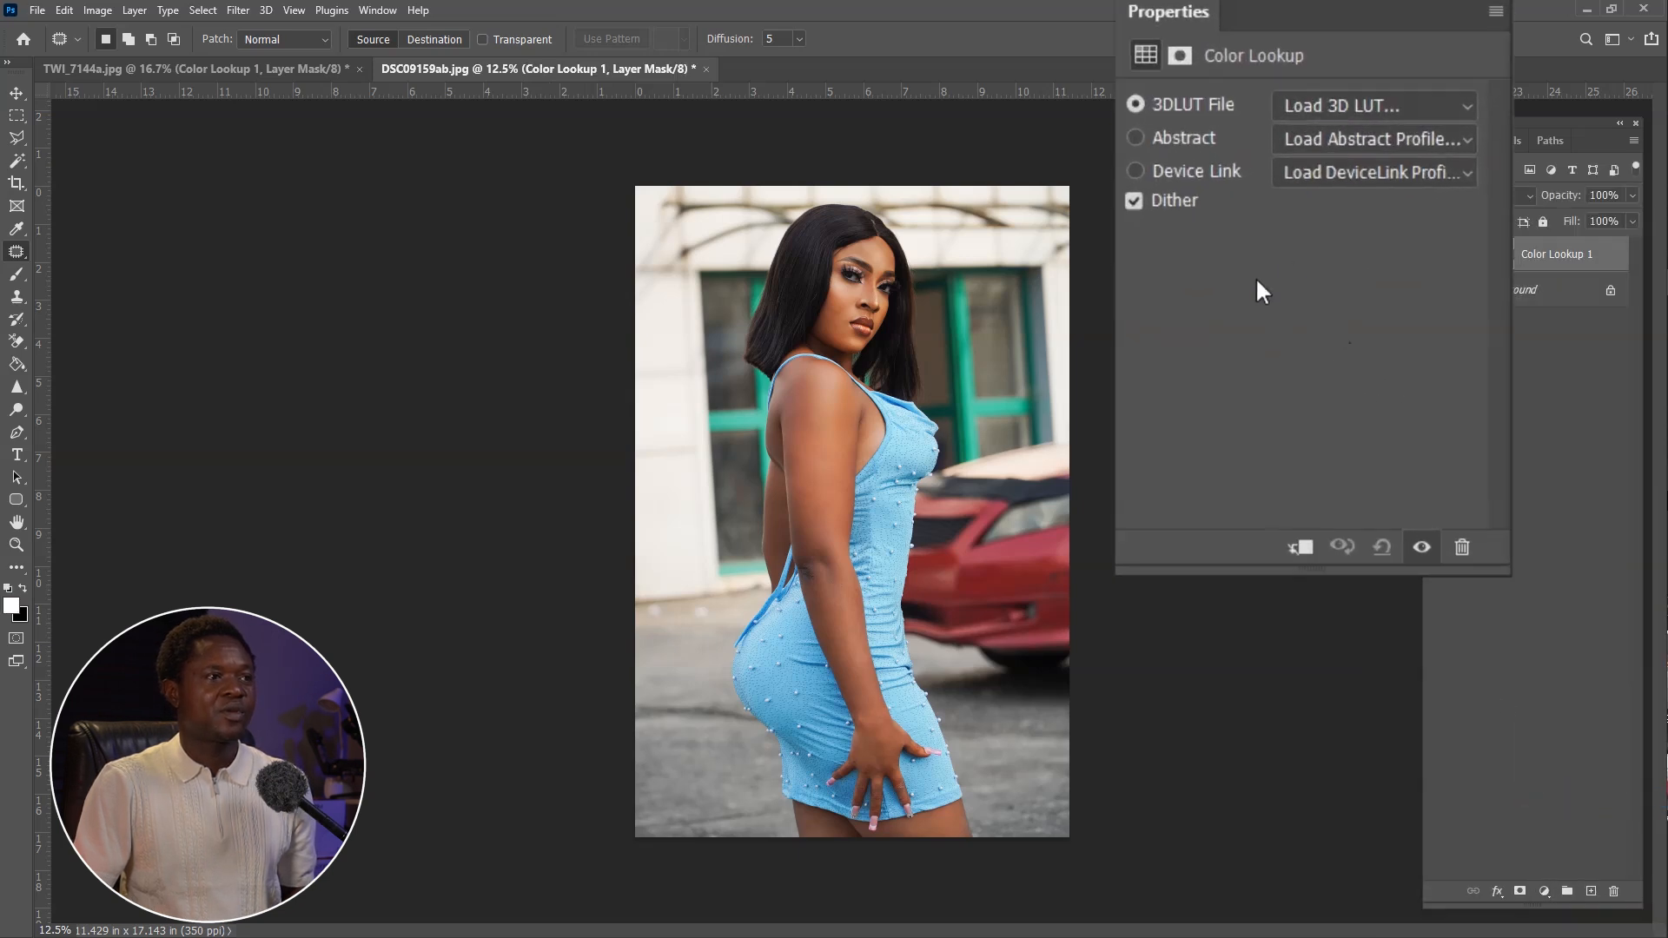
{"action": "left_click", "coordinate": [1394, 97]}
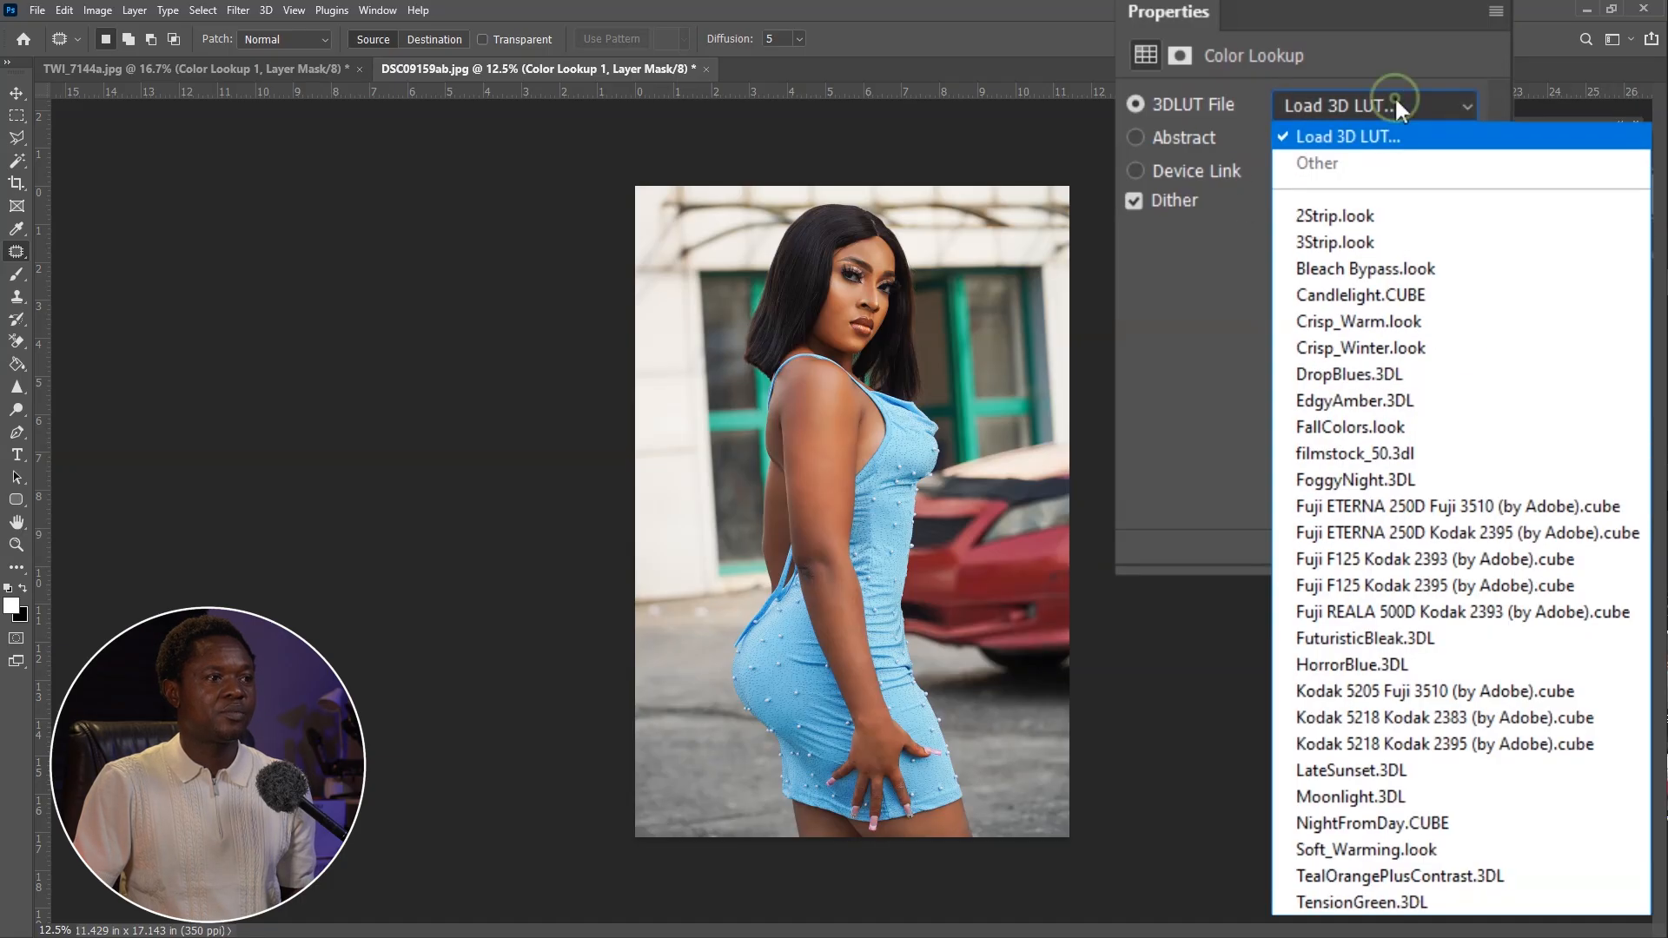
{"action": "left_click", "coordinate": [1367, 771]}
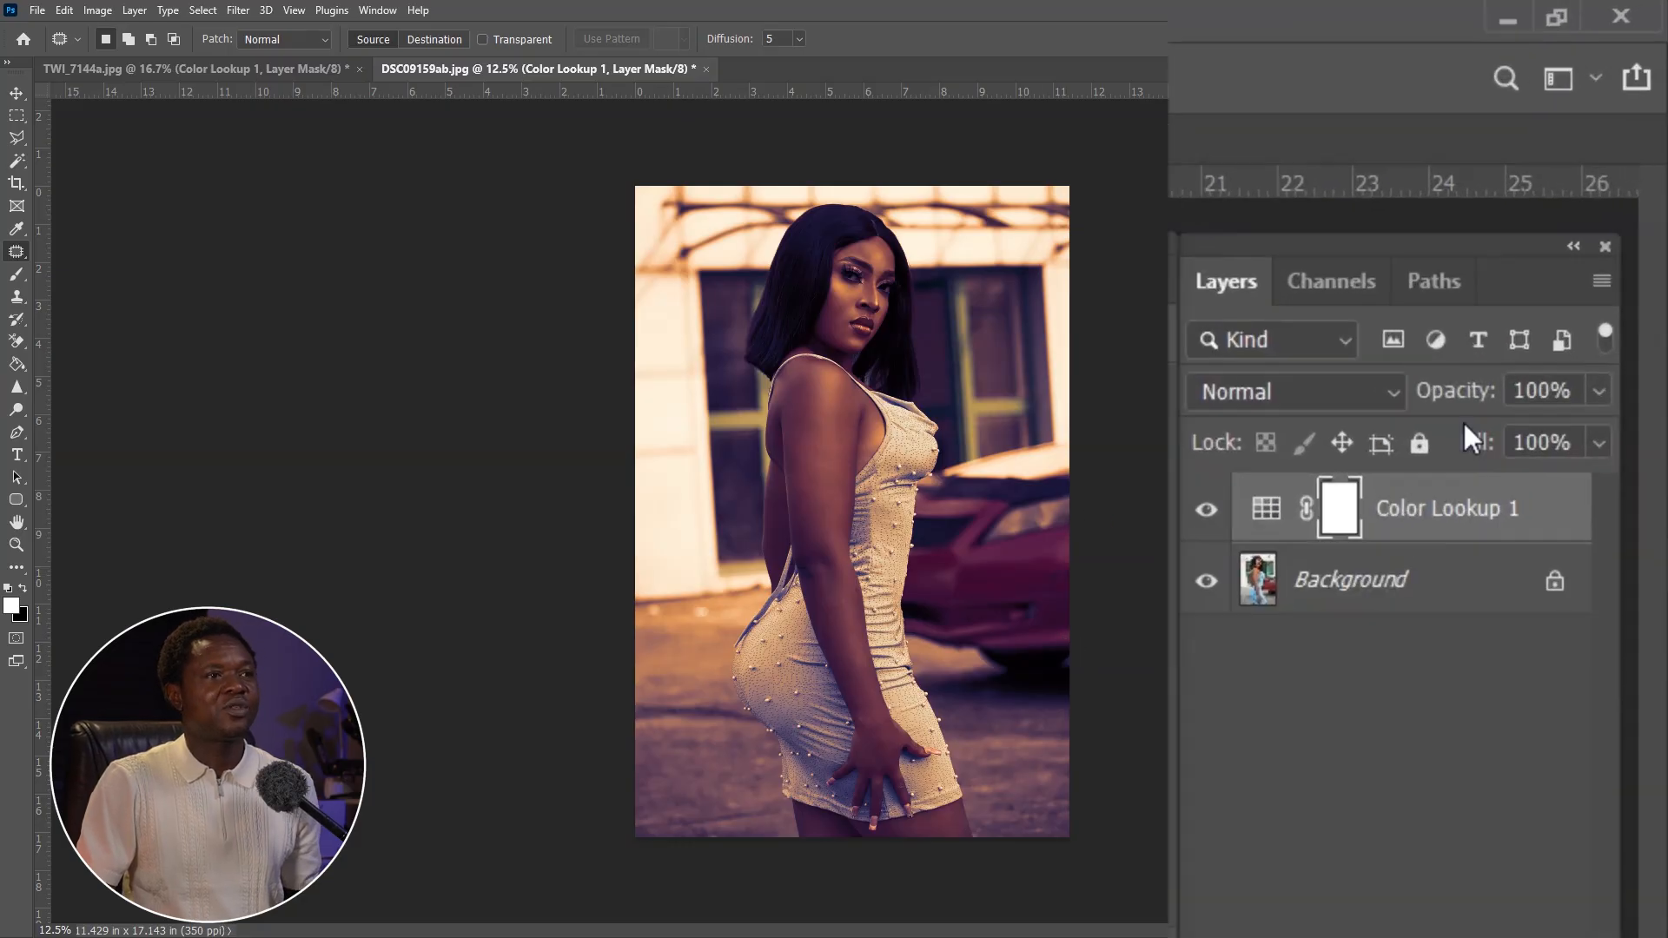
{"action": "left_click_drag", "start_coordinate": [1563, 195], "coordinate": [1555, 197]}
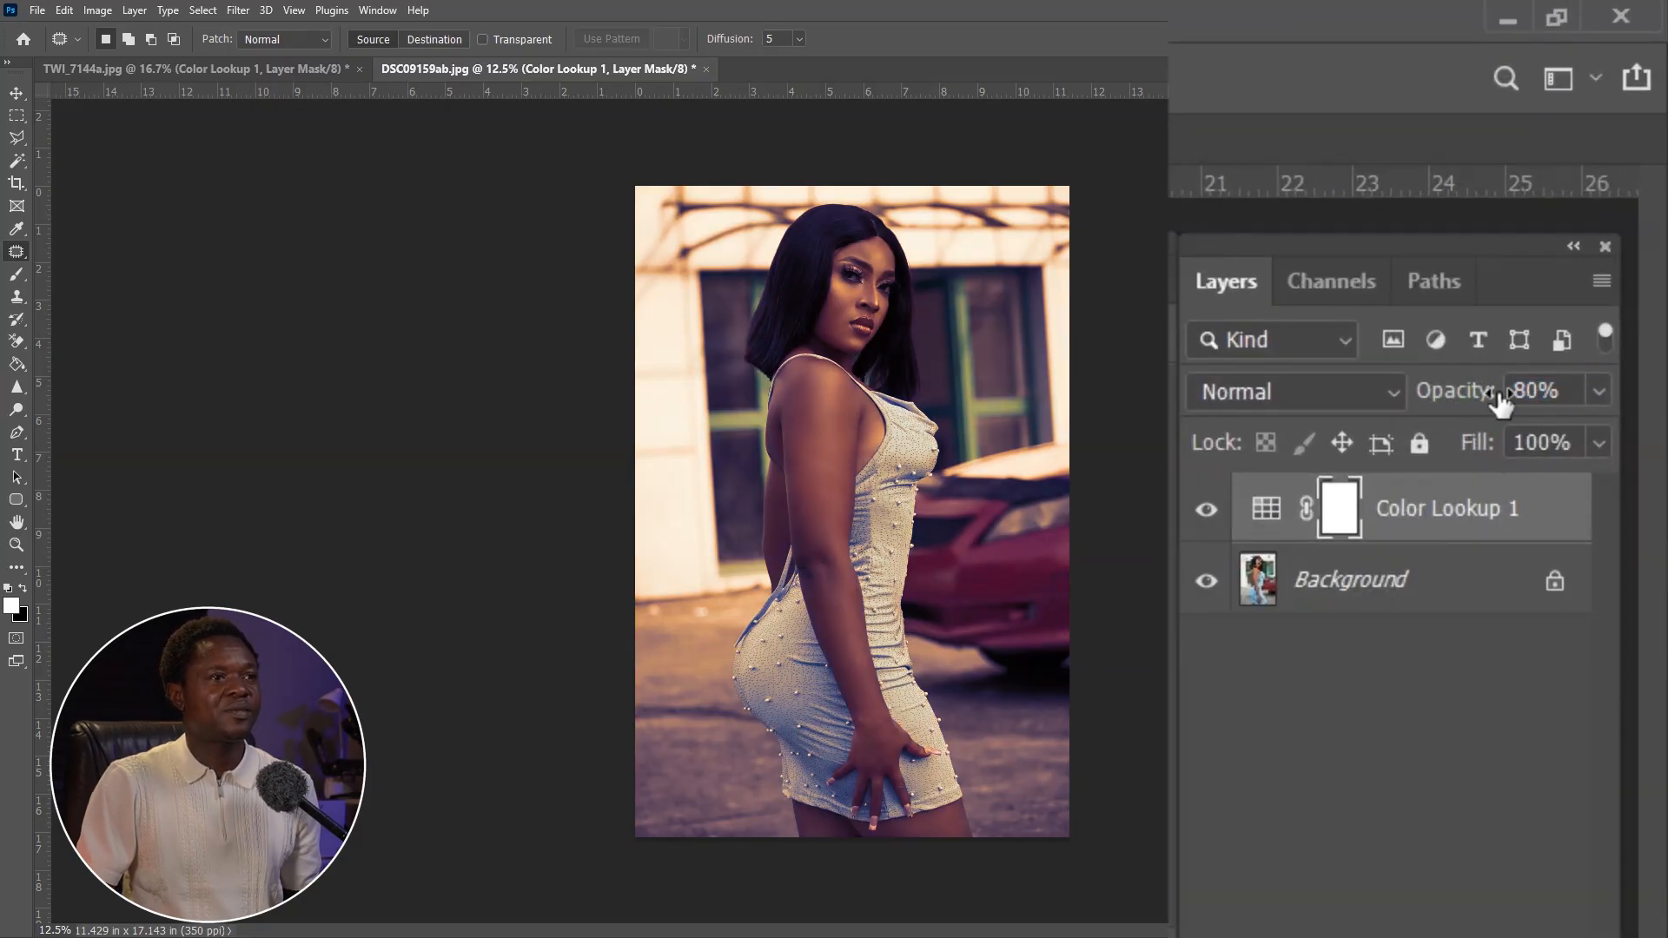
{"action": "left_click_drag", "start_coordinate": [1471, 398], "coordinate": [1453, 402]}
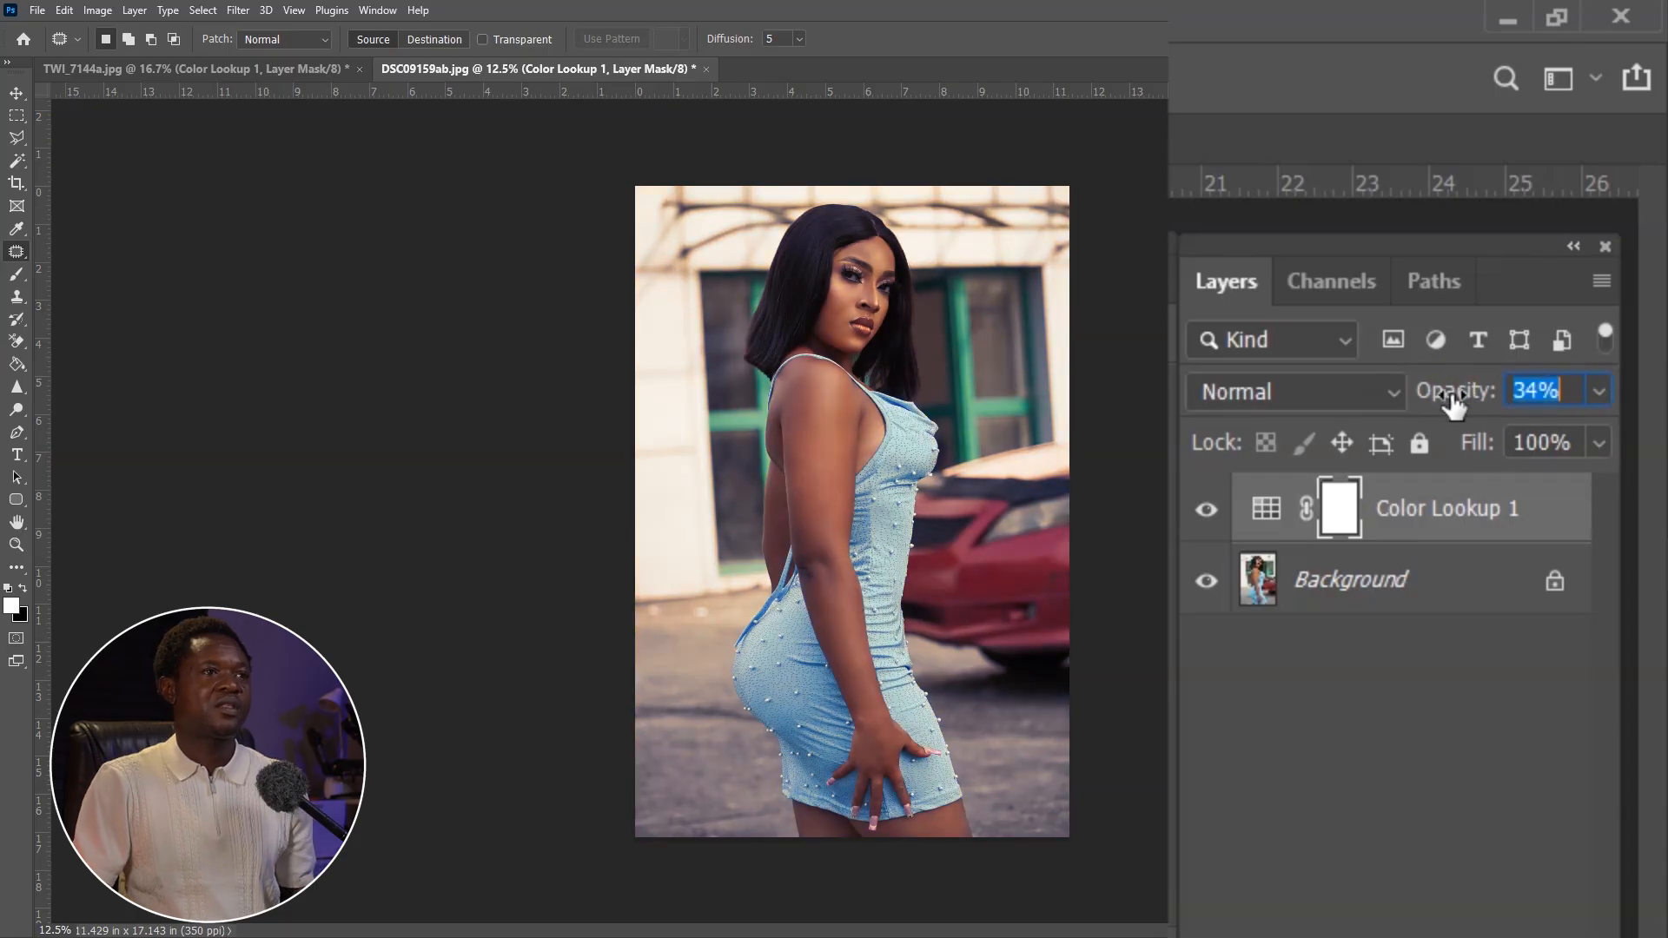
Rename the LateSunset Color Lookup layer as "late sunset".
{"action": "double_click", "coordinate": [1409, 511]}
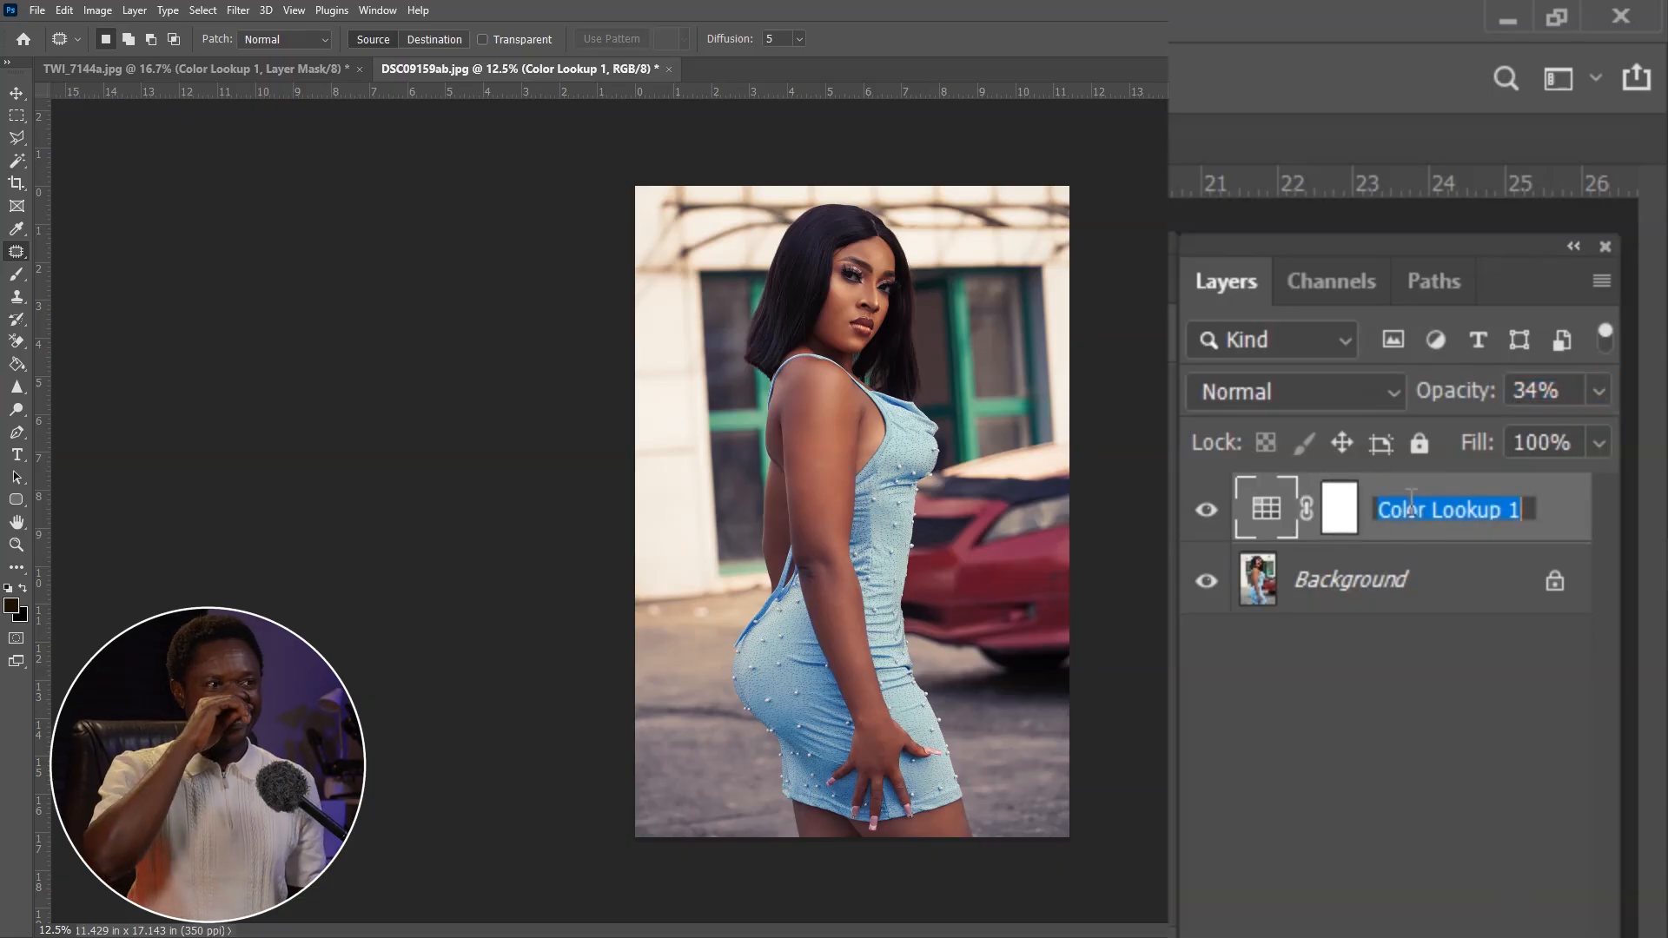
{"action": "type", "text": "late"}
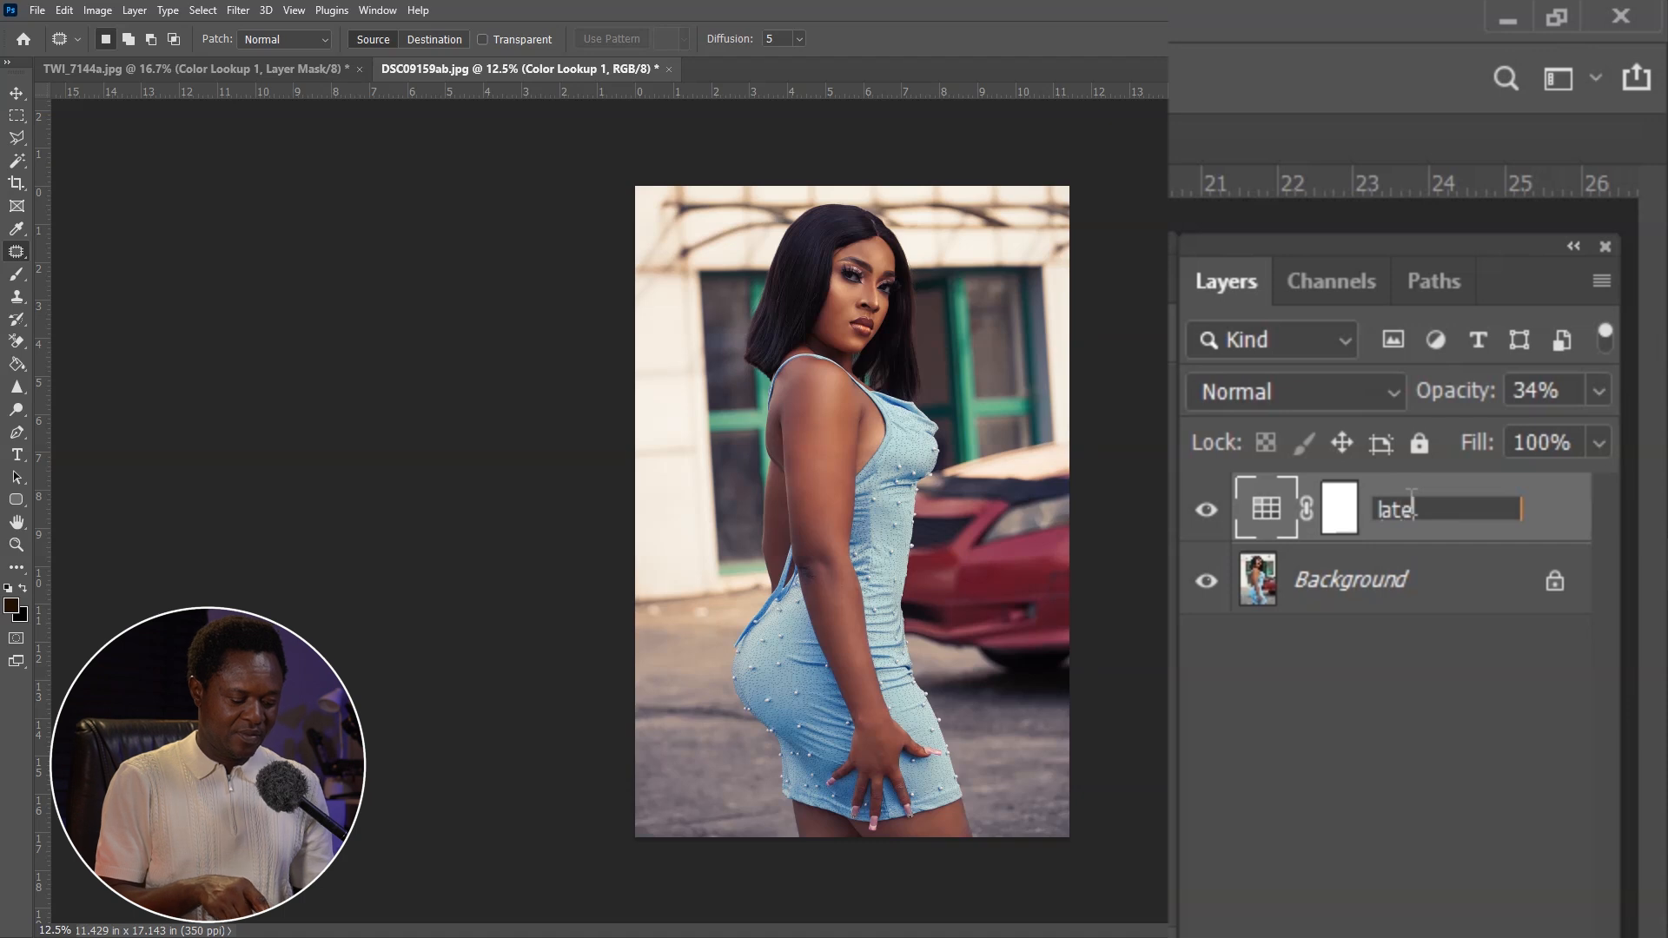
{"action": "type", "text": " suns"}
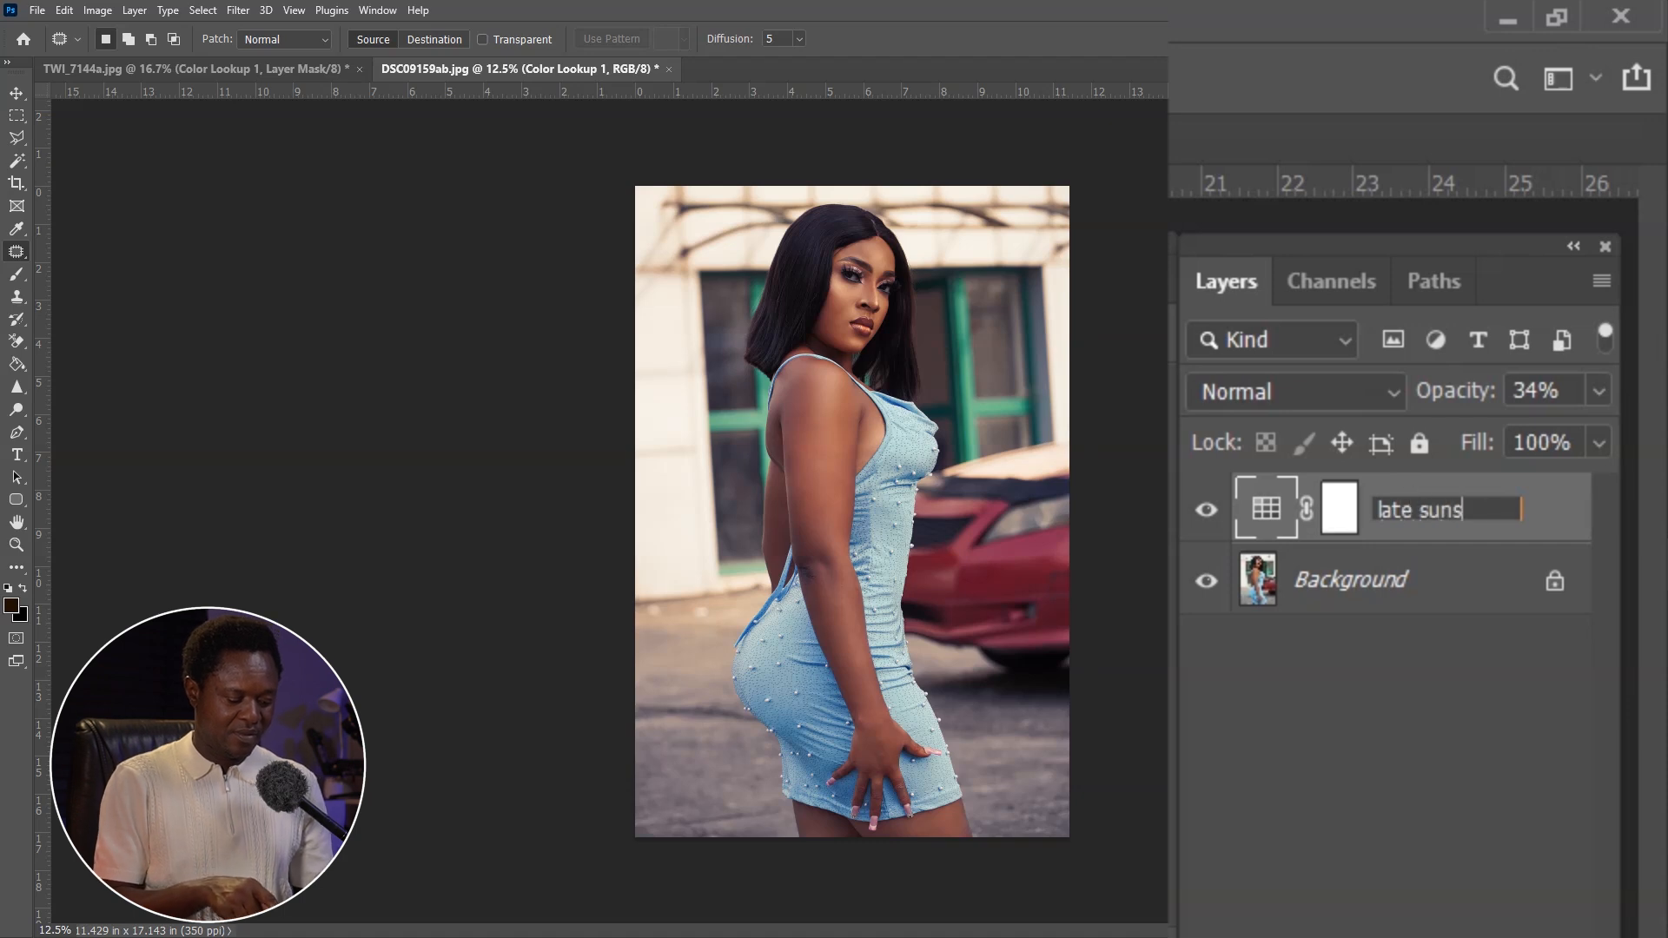
{"action": "type", "text": "et"}
{"action": "key", "text": "Return"}
Toggle the late sunset layer's visibility to compare before and after, and leave the layer hidden.
{"action": "left_click", "coordinate": [1205, 511]}
{"action": "left_click", "coordinate": [1206, 512]}
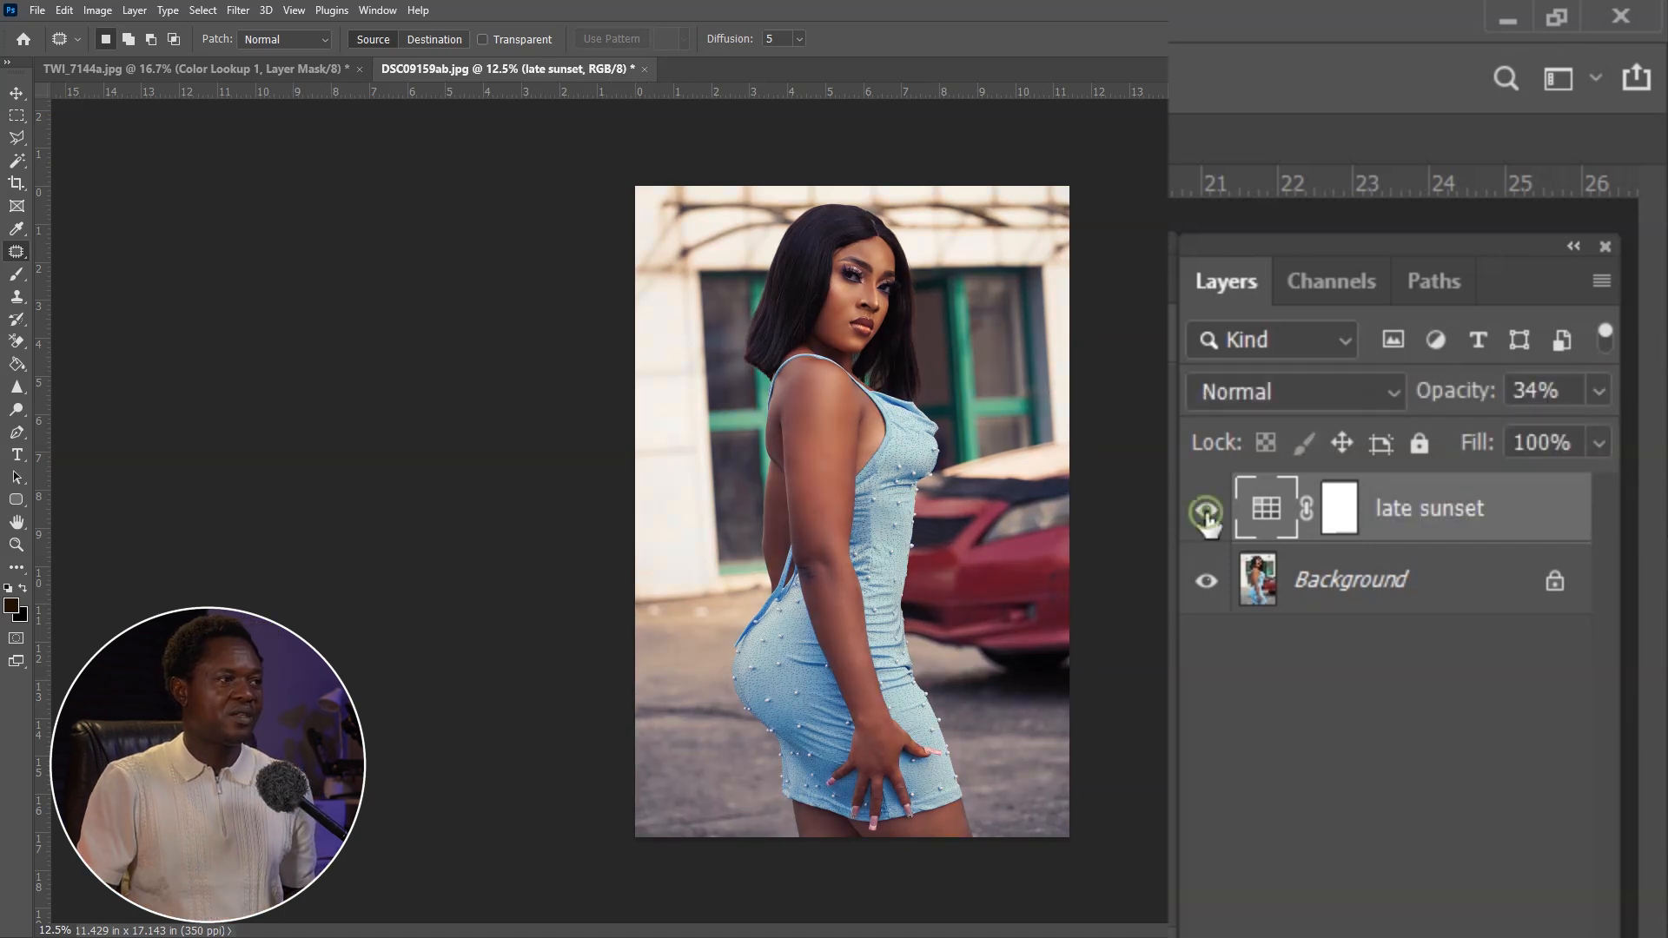
{"action": "left_click", "coordinate": [1206, 513]}
{"action": "left_click", "coordinate": [1206, 513]}
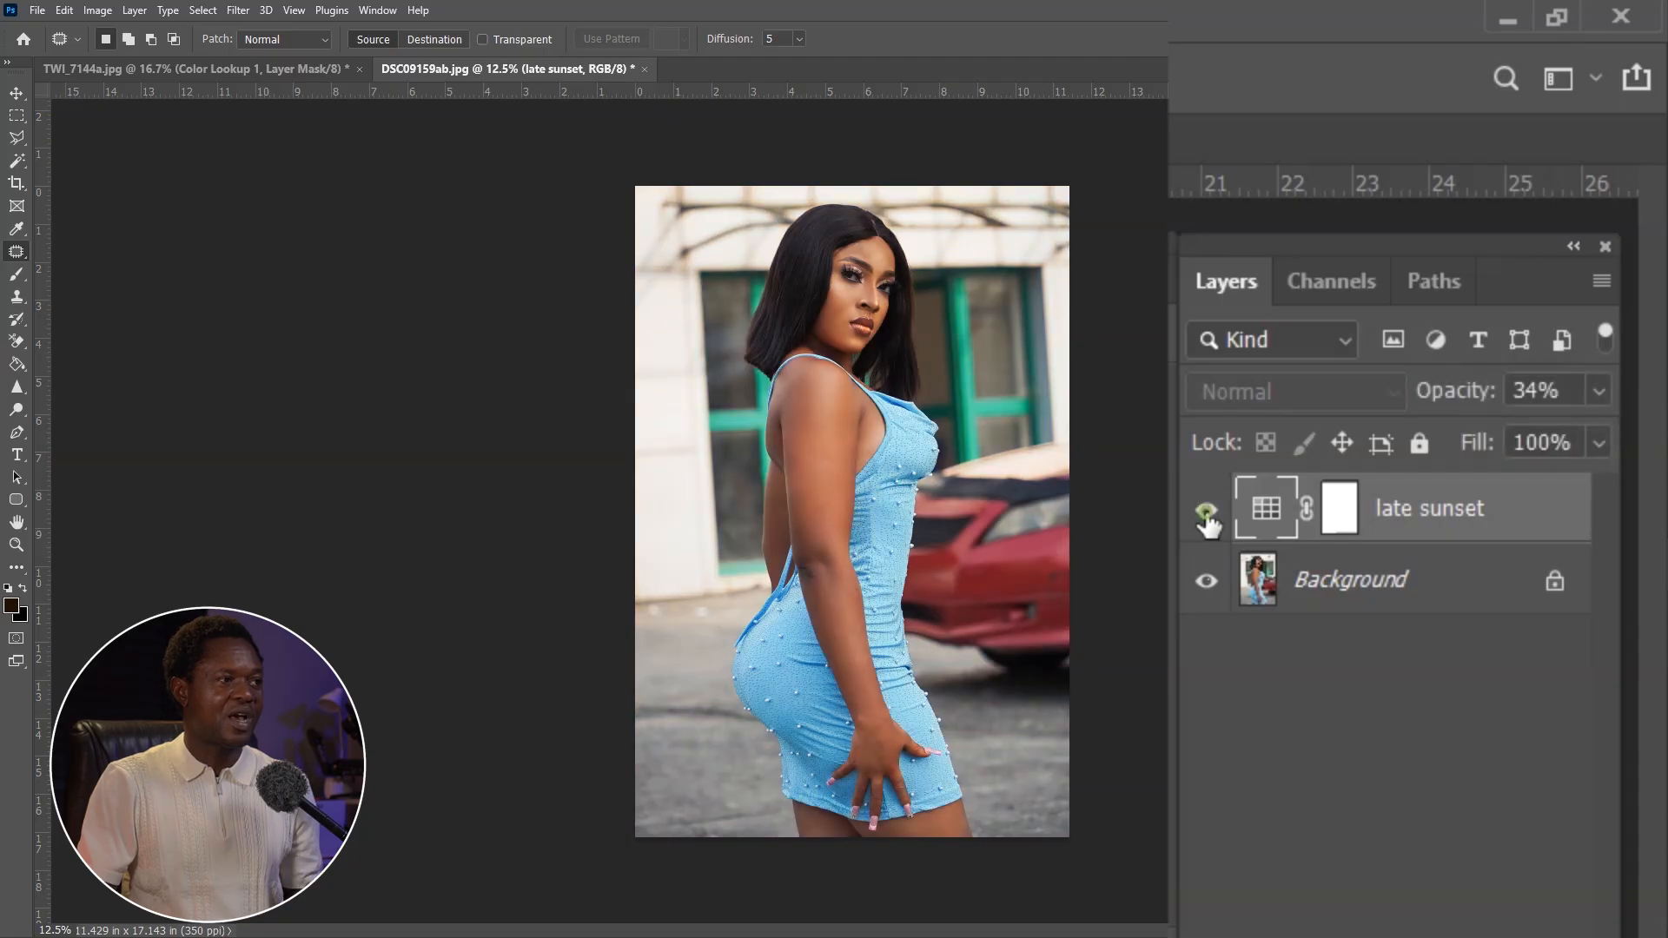
{"action": "left_click", "coordinate": [1207, 513]}
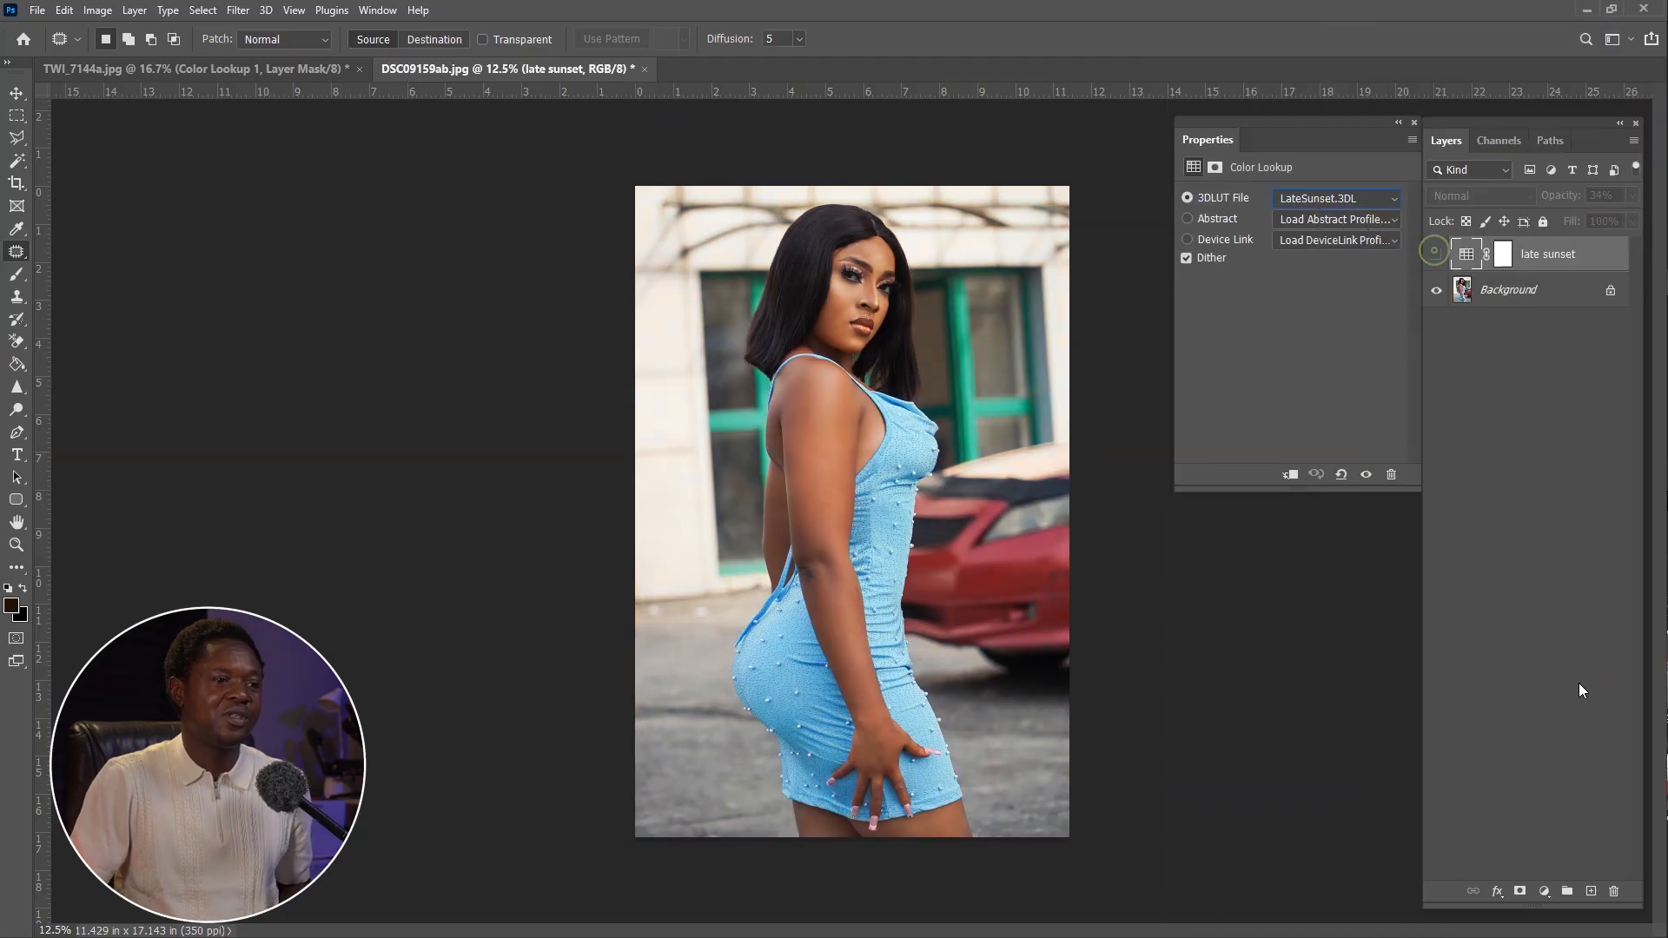
Add a Color Lookup layer above late sunset with the NightFromDay.CUBE preset and lower its opacity to 42%.
{"action": "left_click", "coordinate": [1545, 889]}
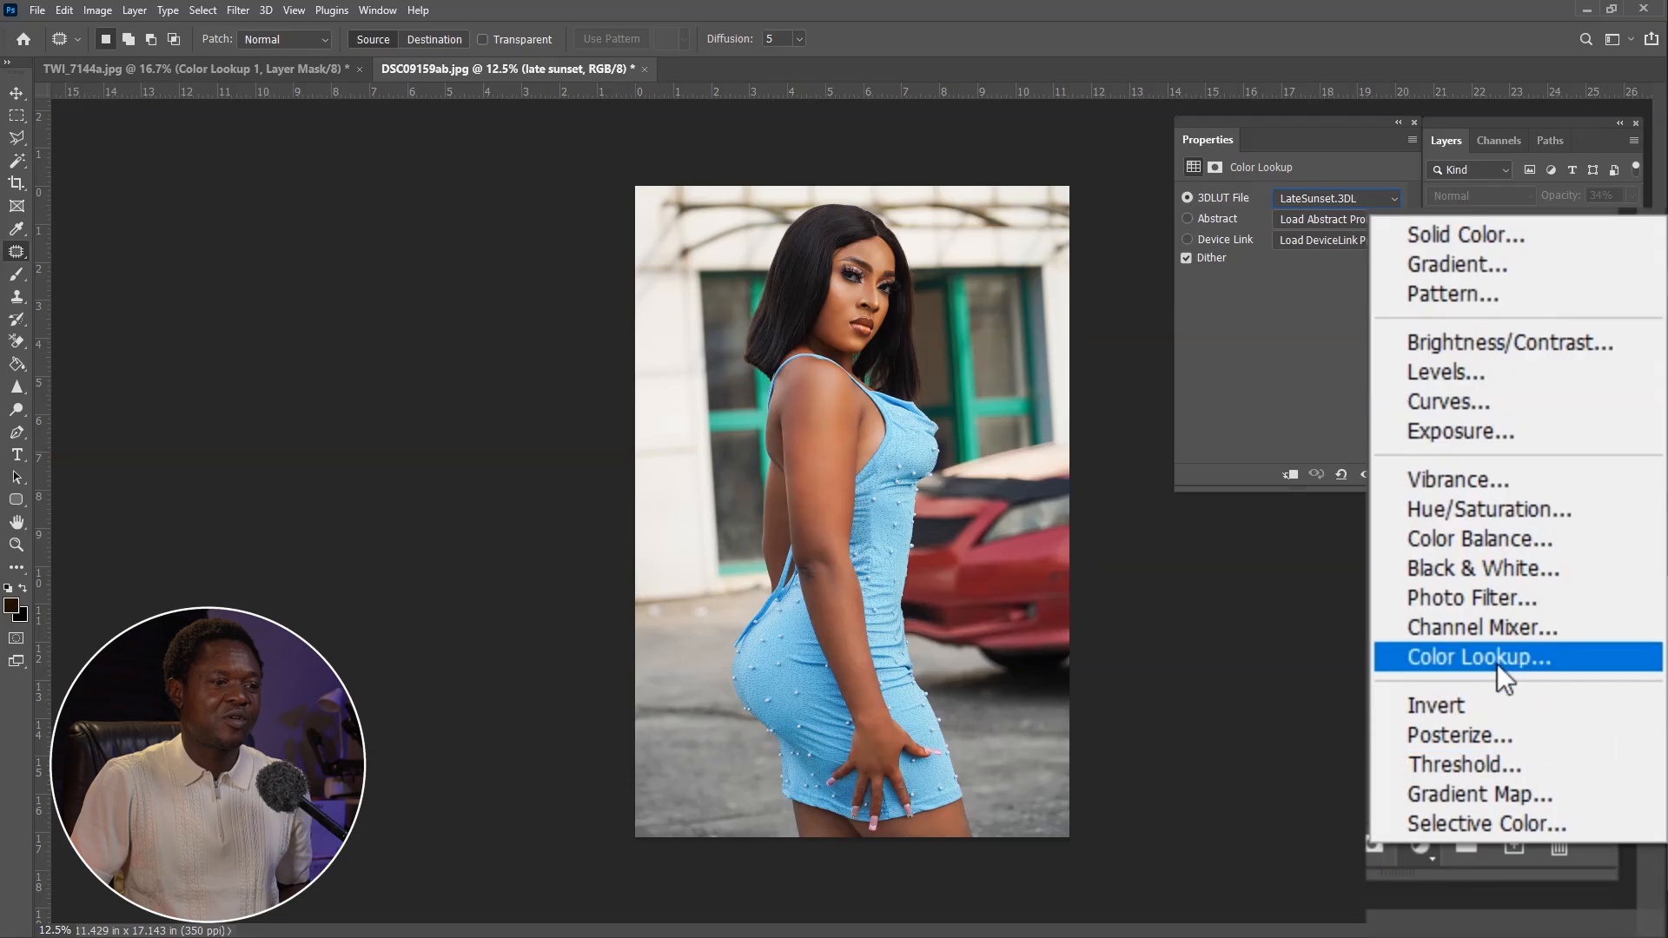
{"action": "left_click", "coordinate": [1498, 658]}
{"action": "left_click", "coordinate": [1335, 100]}
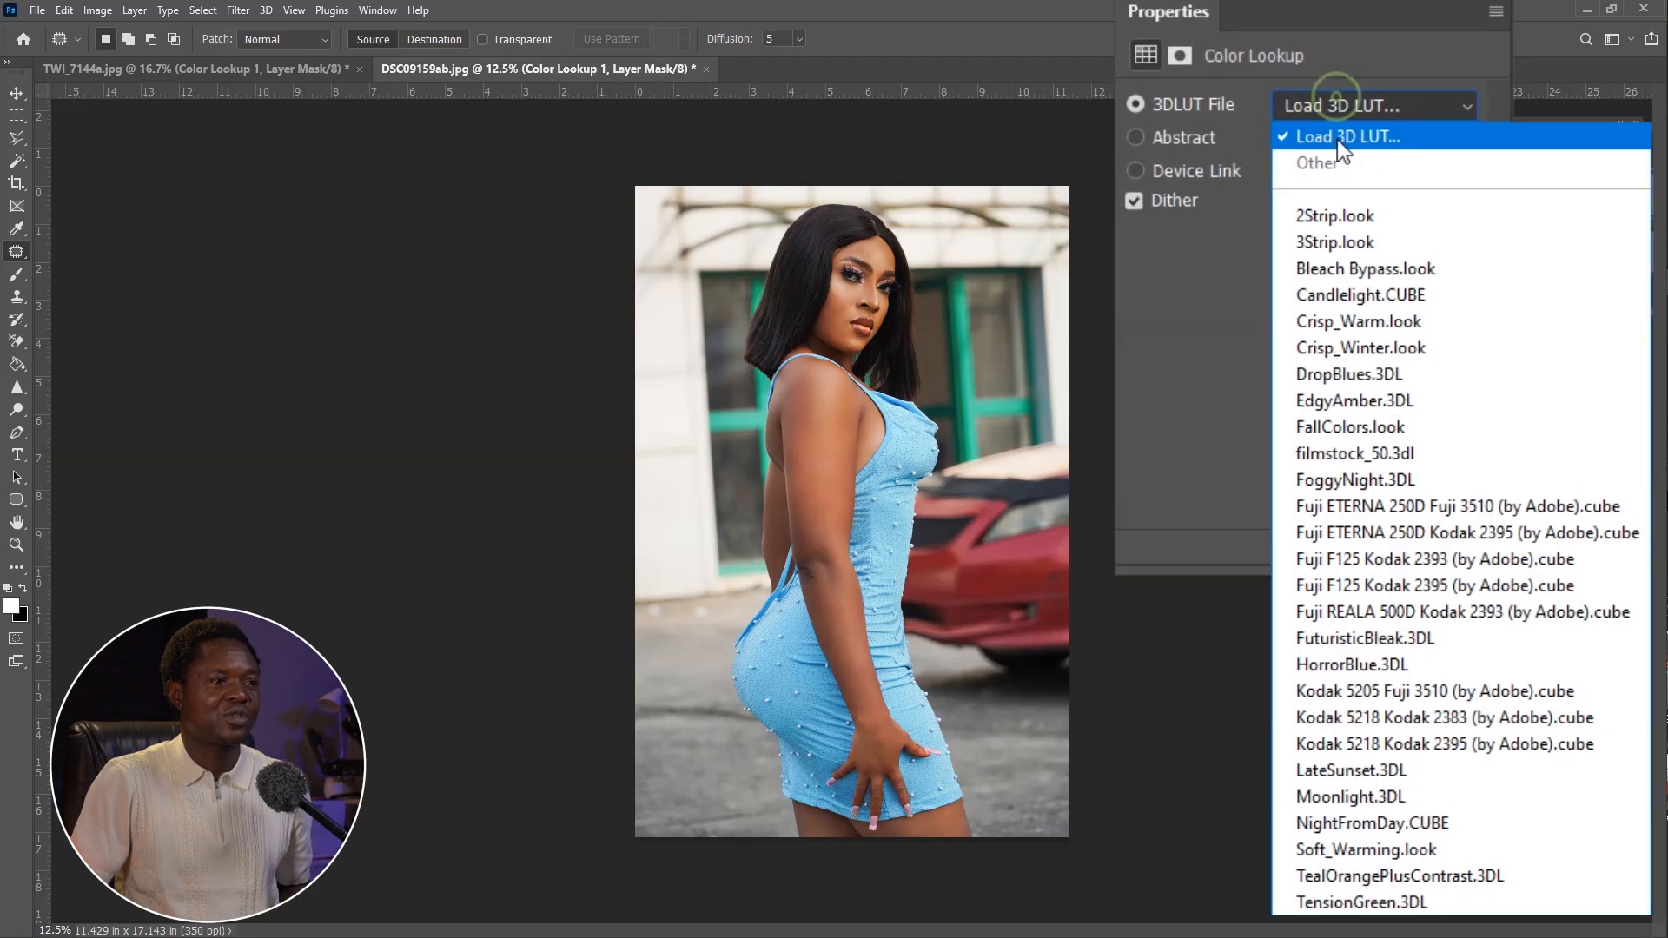
{"action": "left_click", "coordinate": [1331, 647]}
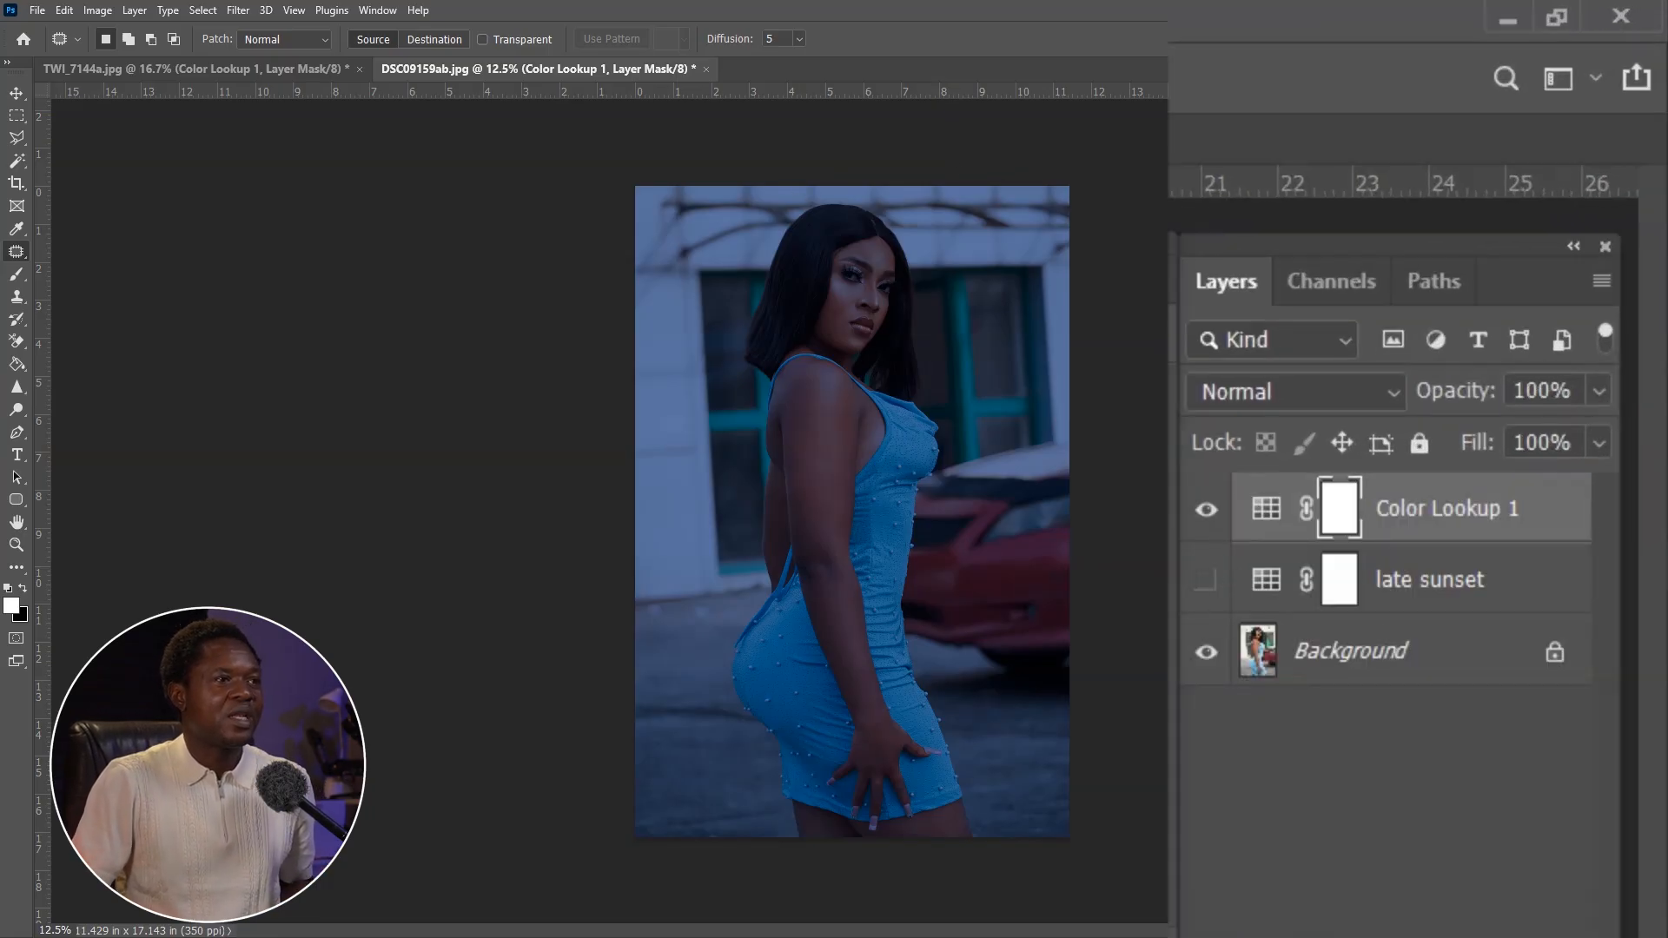
{"action": "mouse_move", "coordinate": [1452, 395]}
{"action": "left_mouse_down"}
{"action": "mouse_move", "coordinate": [1456, 410]}
{"action": "mouse_move", "coordinate": [1459, 383]}
{"action": "mouse_move", "coordinate": [1439, 401]}
{"action": "left_mouse_up"}
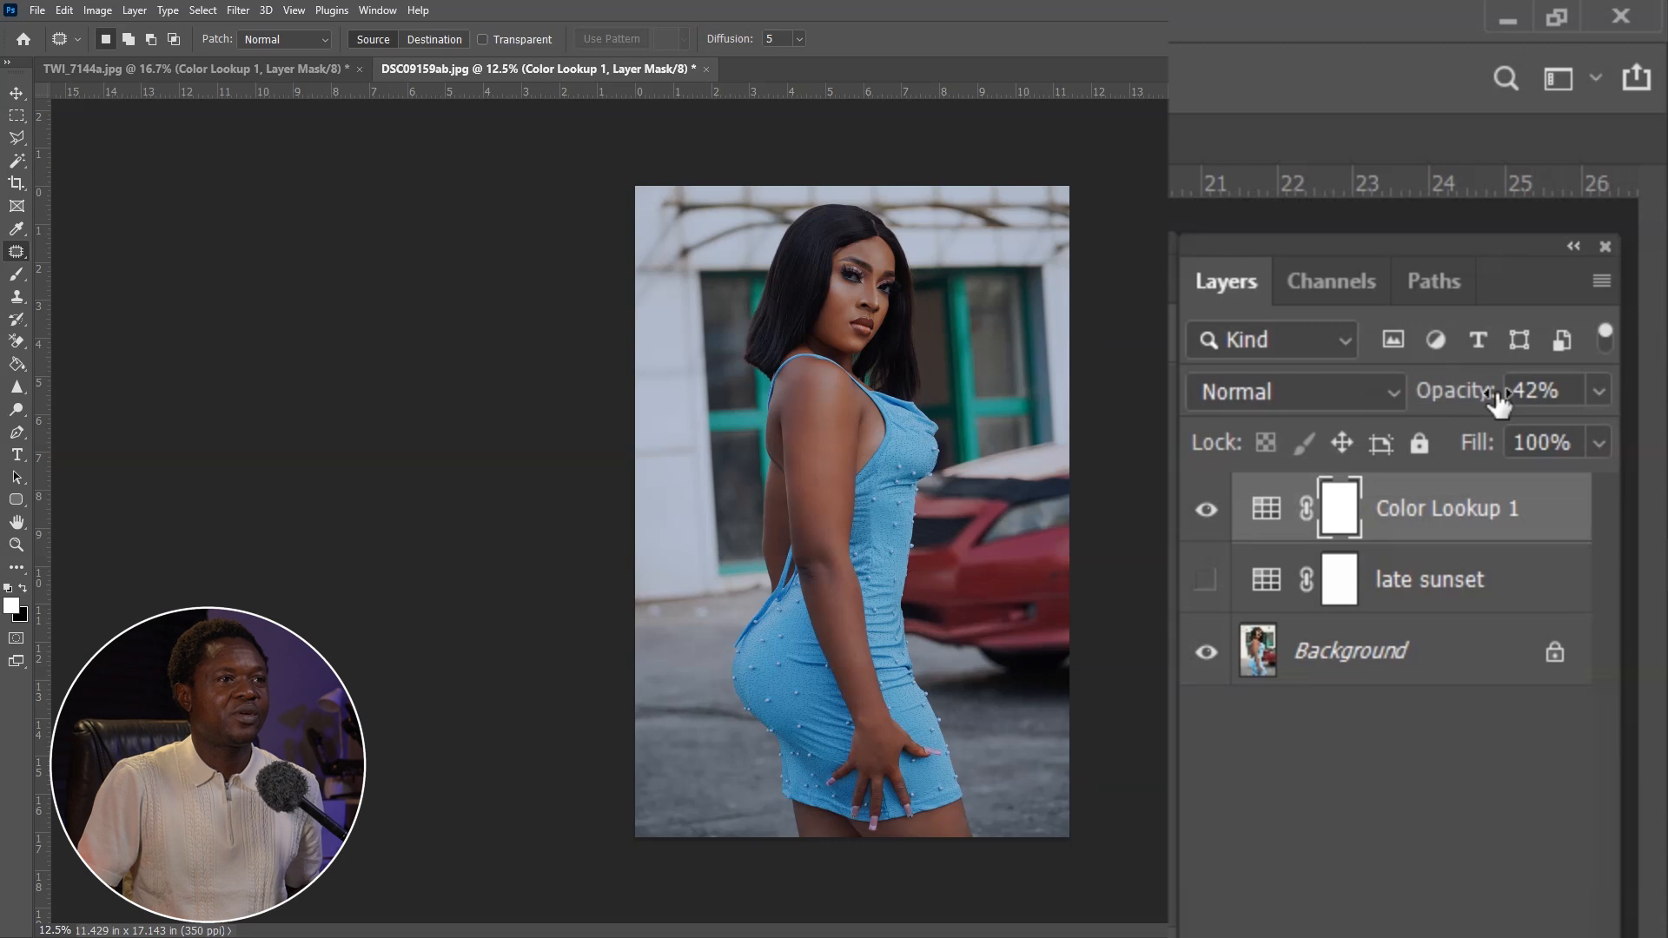
Toggle the NightFromDay Color Lookup layer's visibility to compare before and after, and leave it visible.
{"action": "left_click", "coordinate": [1205, 515]}
{"action": "left_click", "coordinate": [1205, 514]}
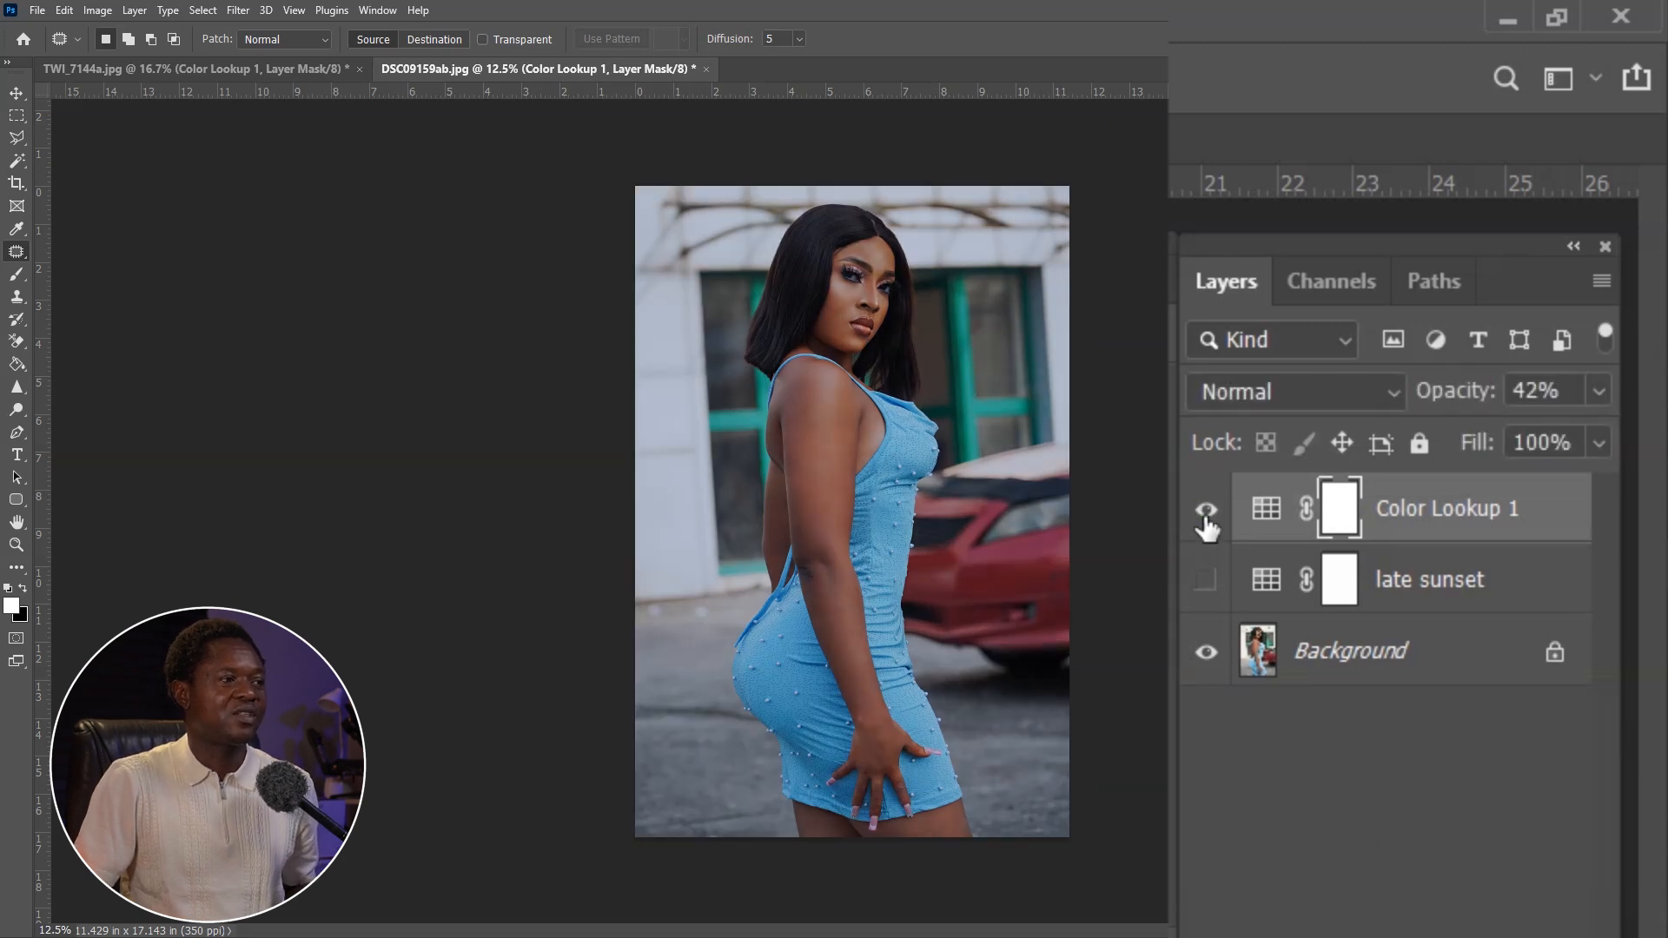
{"action": "left_click", "coordinate": [1205, 514]}
{"action": "left_click", "coordinate": [1205, 514]}
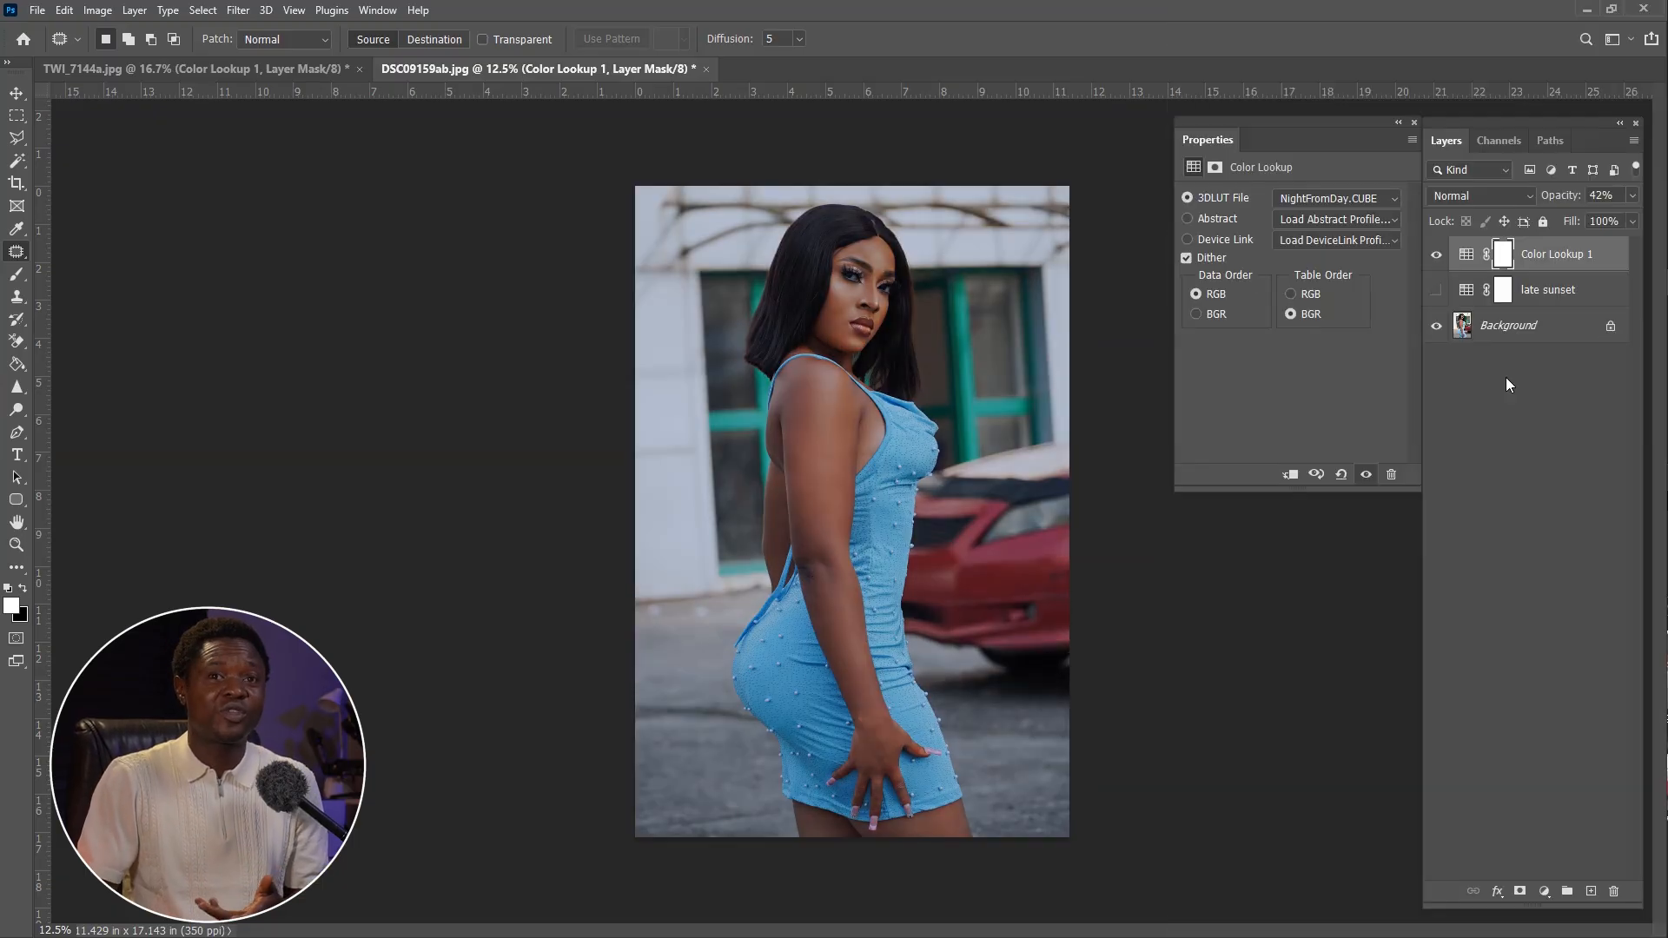
Add another Color Lookup layer on top with the TealOrangePlusContrast.3DL preset and lower its opacity to 50%.
{"action": "left_click", "coordinate": [1545, 892]}
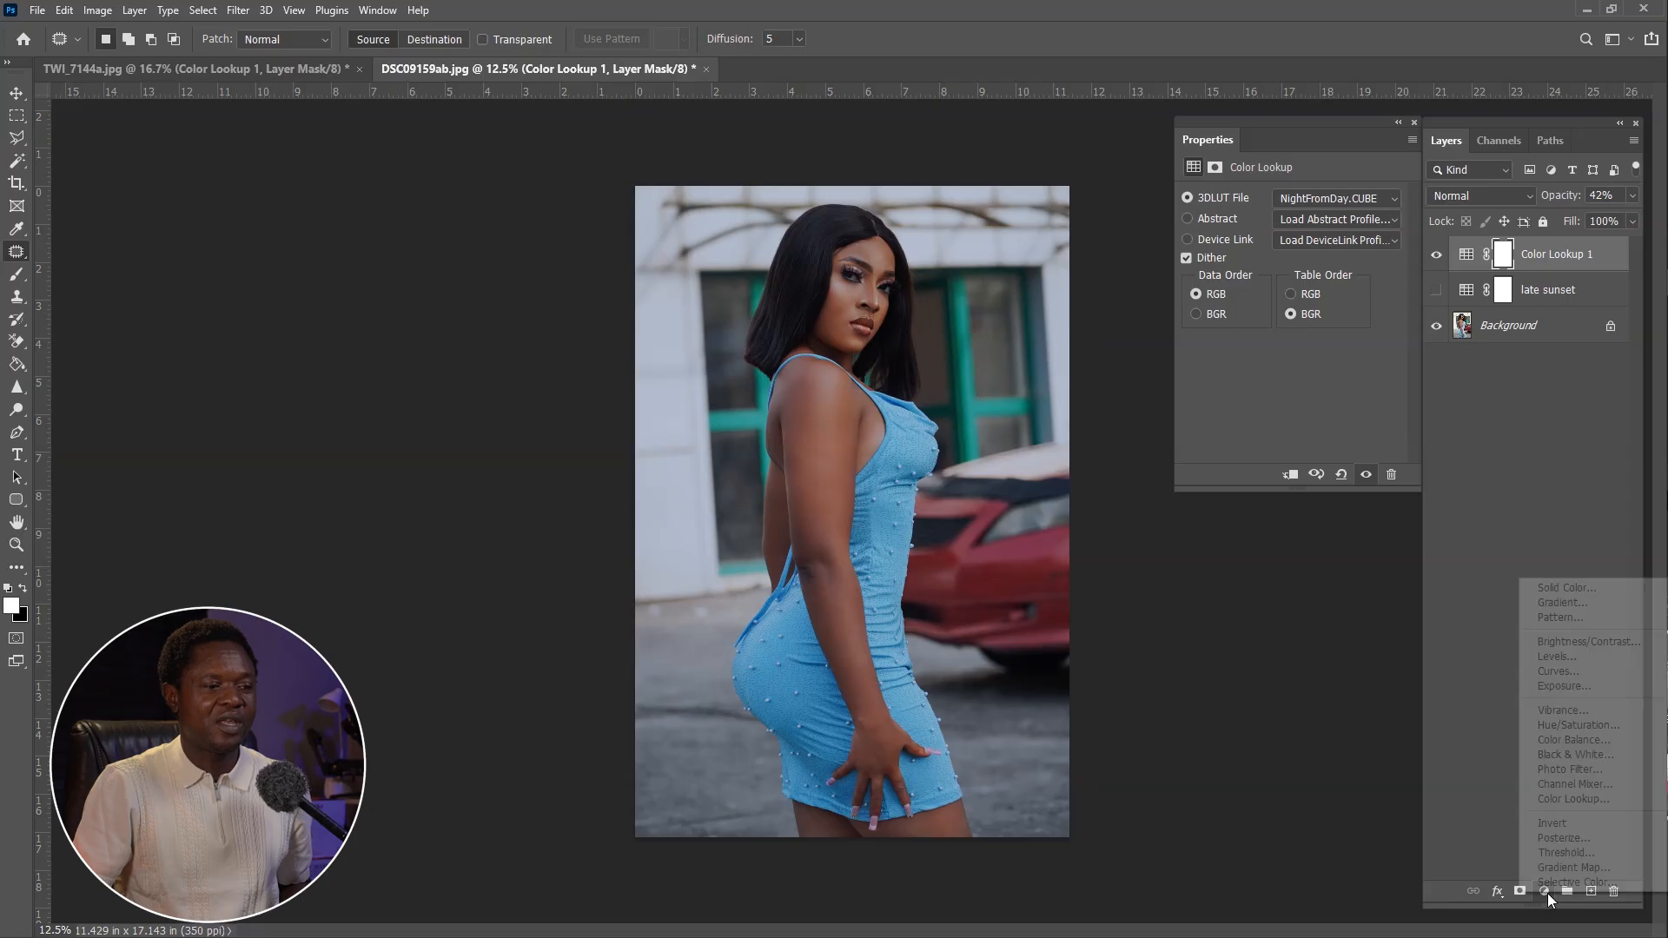
{"action": "left_click", "coordinate": [1502, 660]}
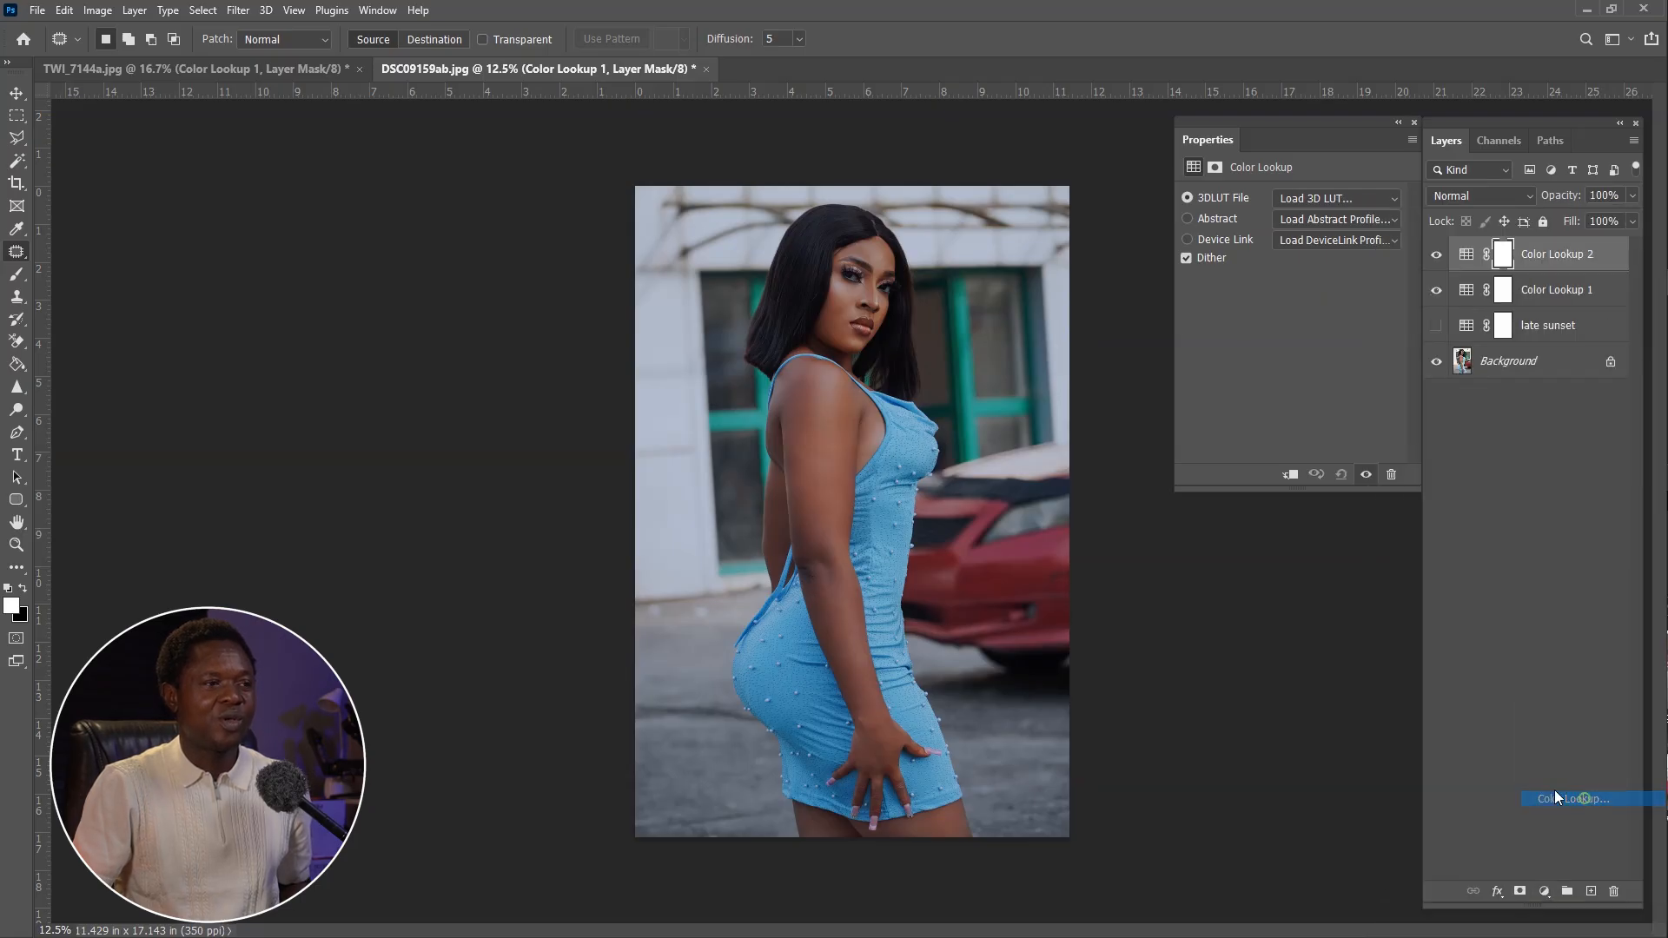
{"action": "left_click", "coordinate": [1309, 199]}
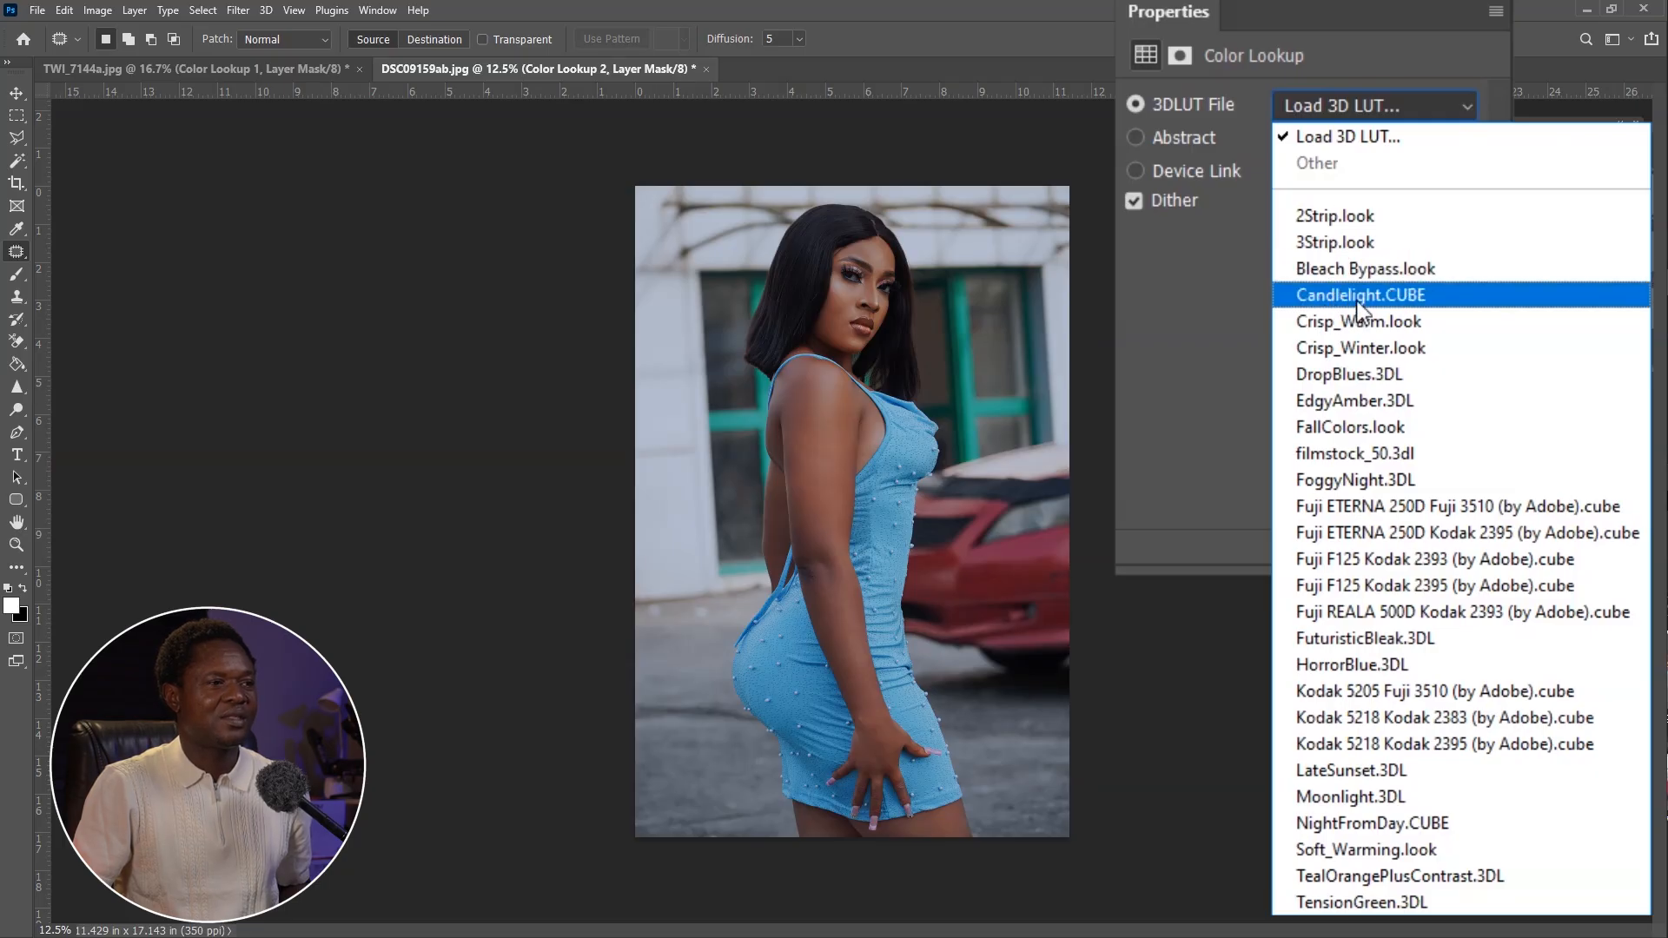
{"action": "left_click", "coordinate": [1381, 879]}
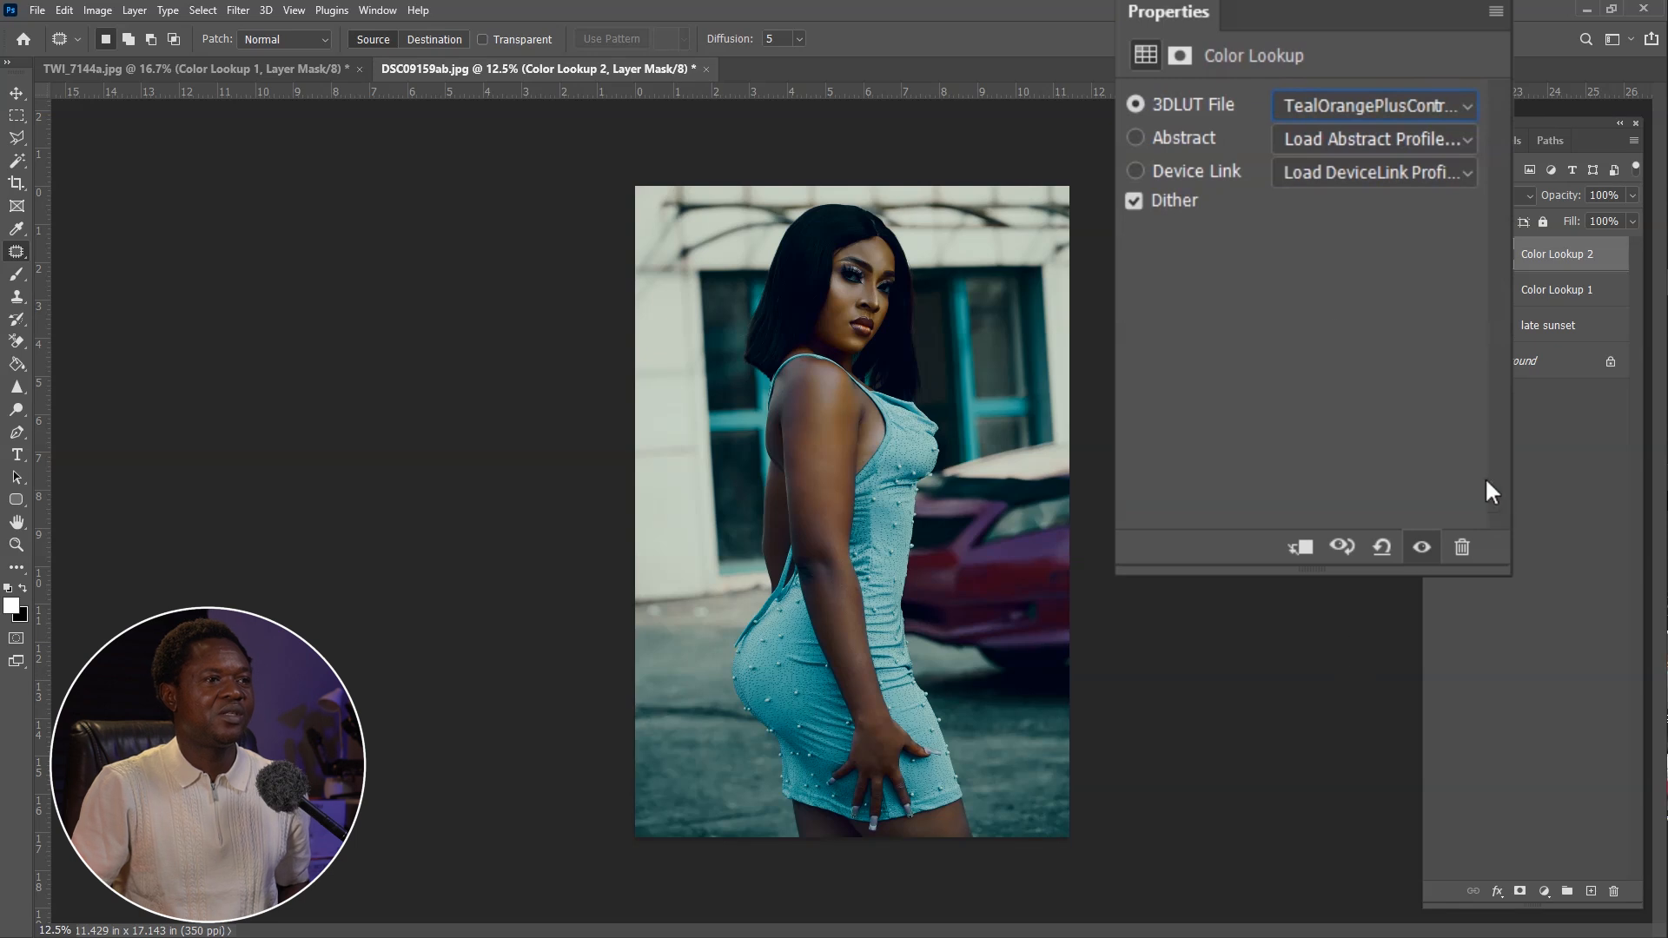
{"action": "left_click_drag", "start_coordinate": [1568, 199], "coordinate": [1553, 199]}
{"action": "left_click_drag", "start_coordinate": [1439, 398], "coordinate": [1430, 401]}
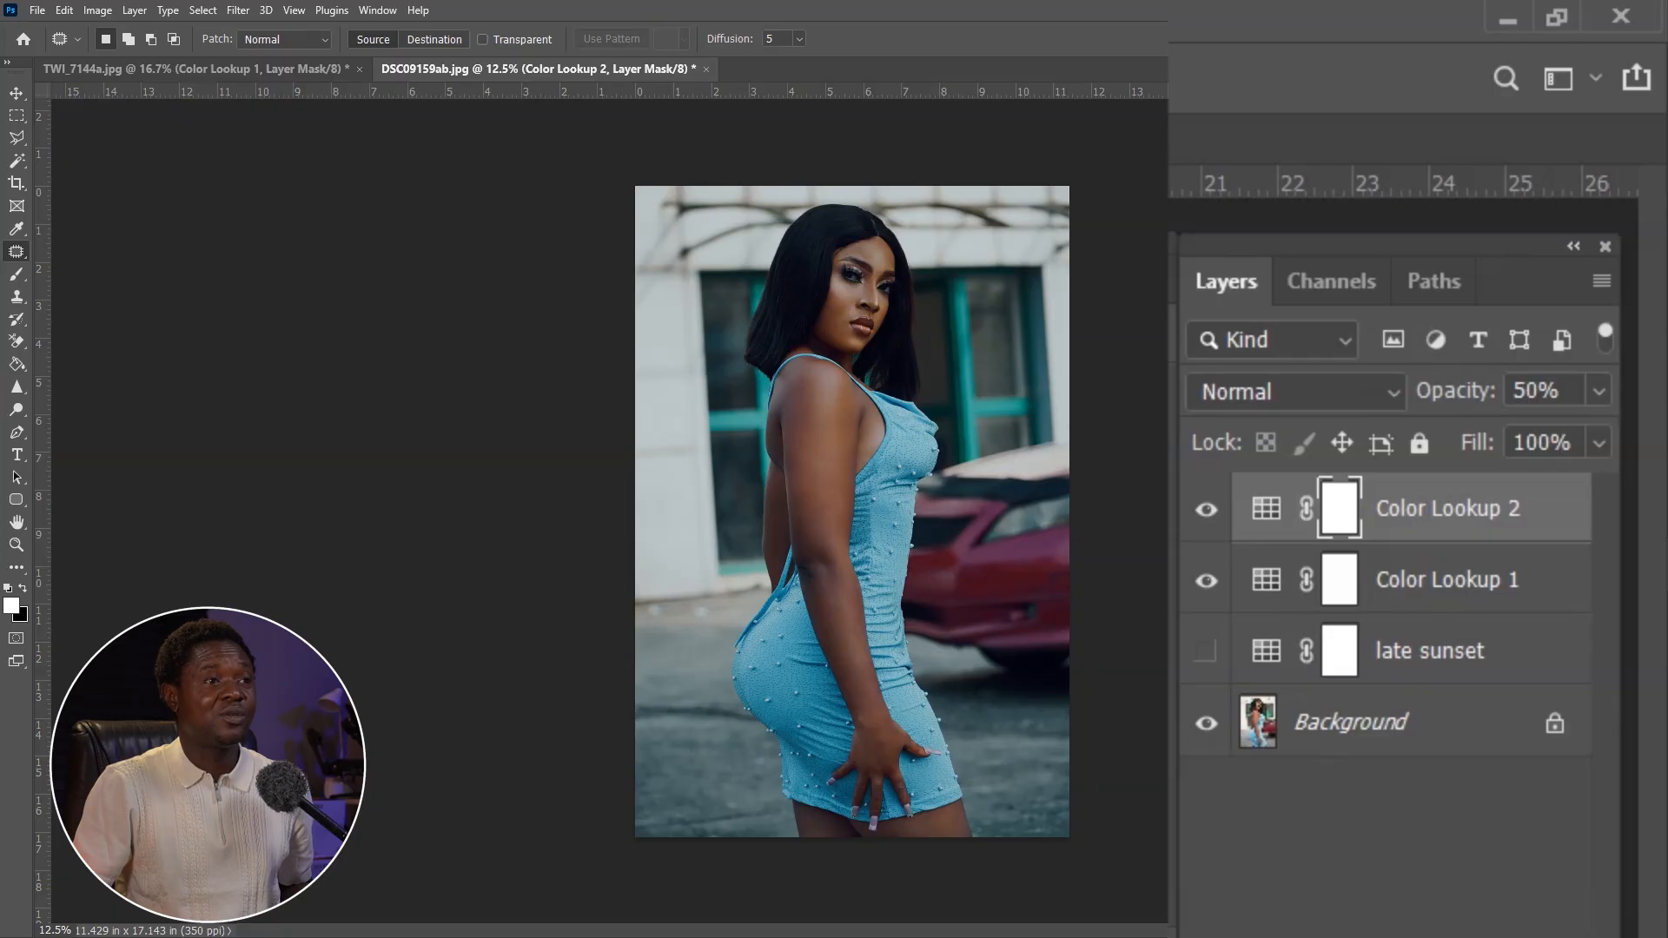
Set the opacity of the Color Lookup 1 layer to 50%.
{"action": "left_click", "coordinate": [1433, 579]}
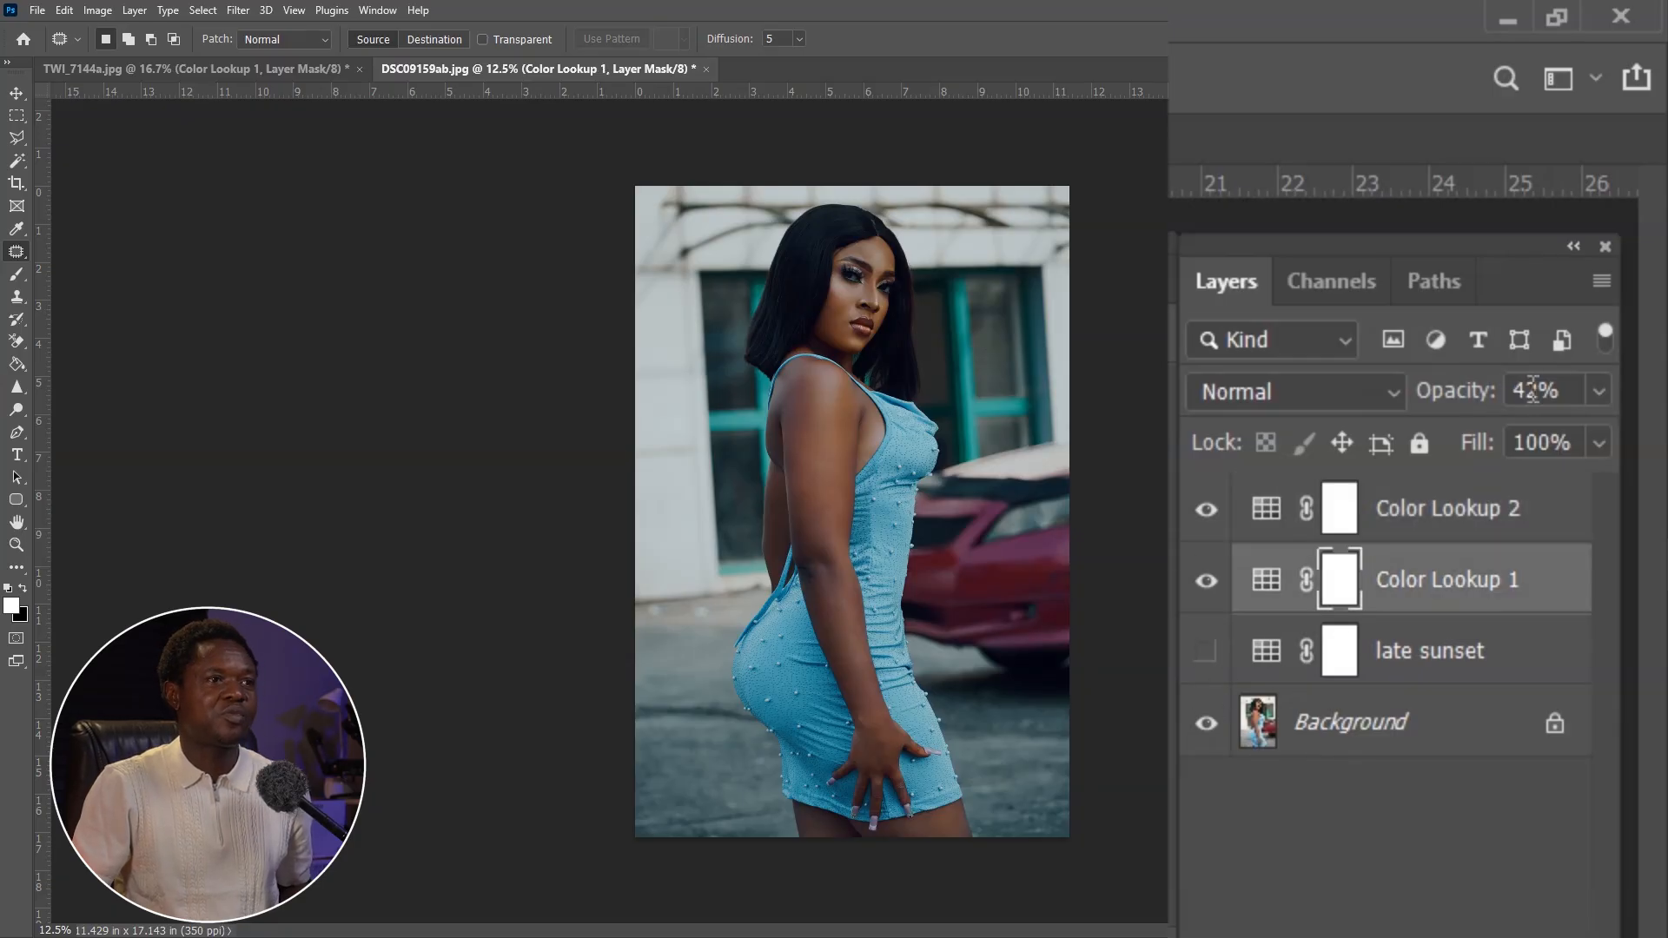
{"action": "left_click_drag", "start_coordinate": [1532, 388], "coordinate": [1516, 391]}
{"action": "type", "text": "50"}
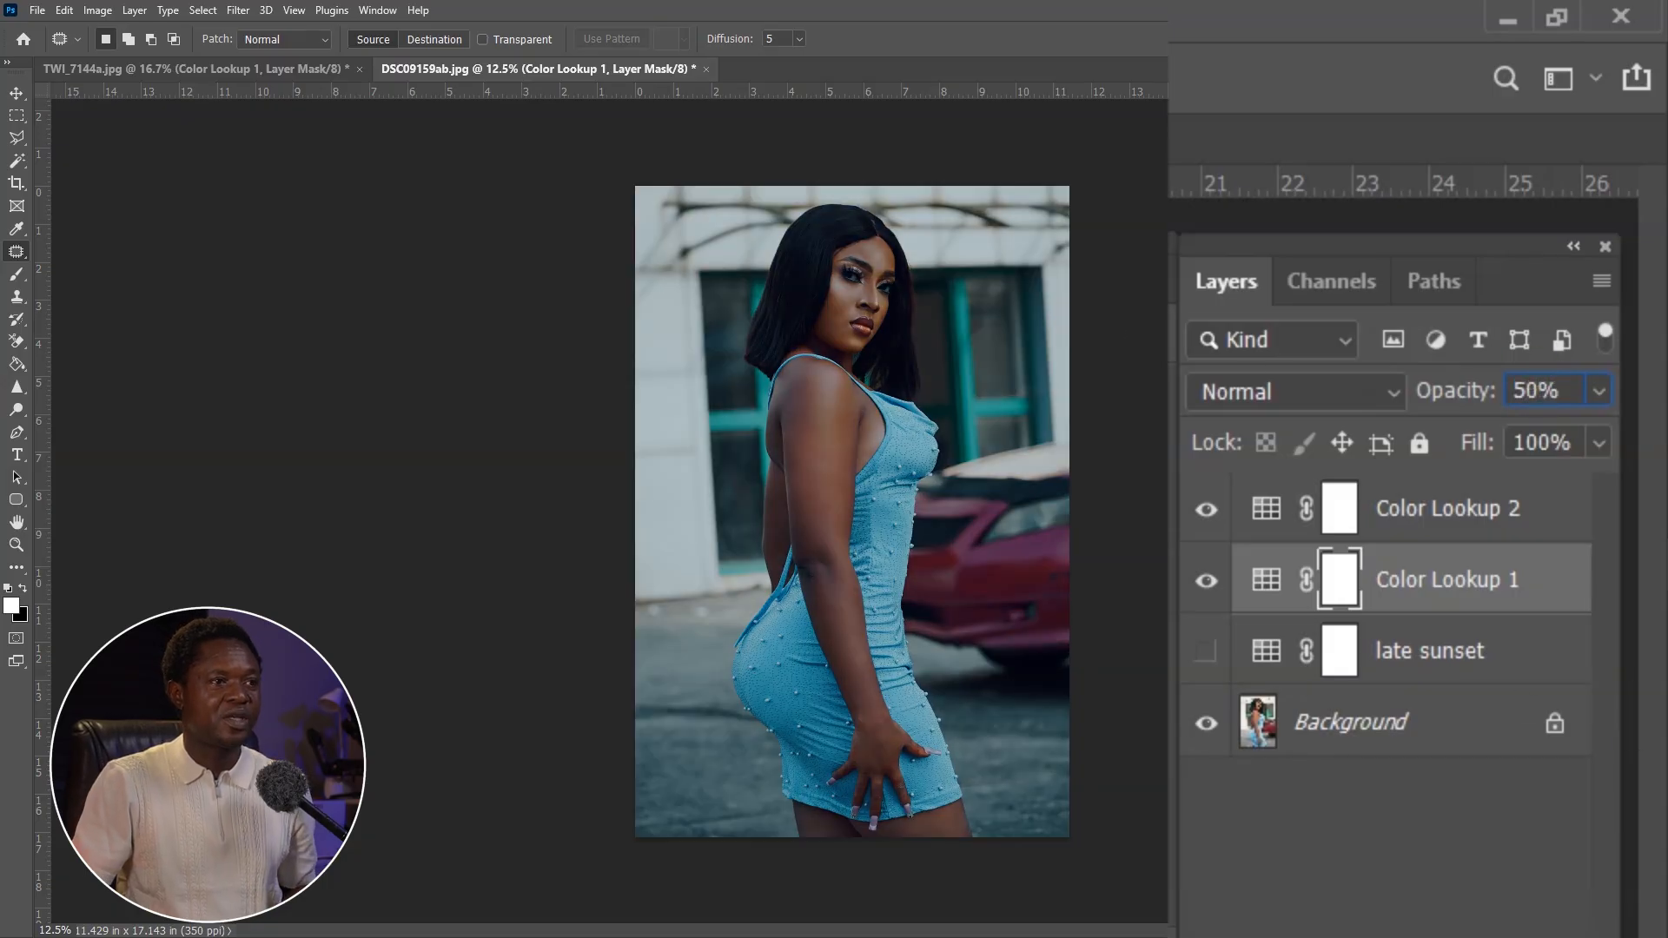
Rename the Color Lookup 2 layer as "tealorange plus".
{"action": "left_click", "coordinate": [1372, 504]}
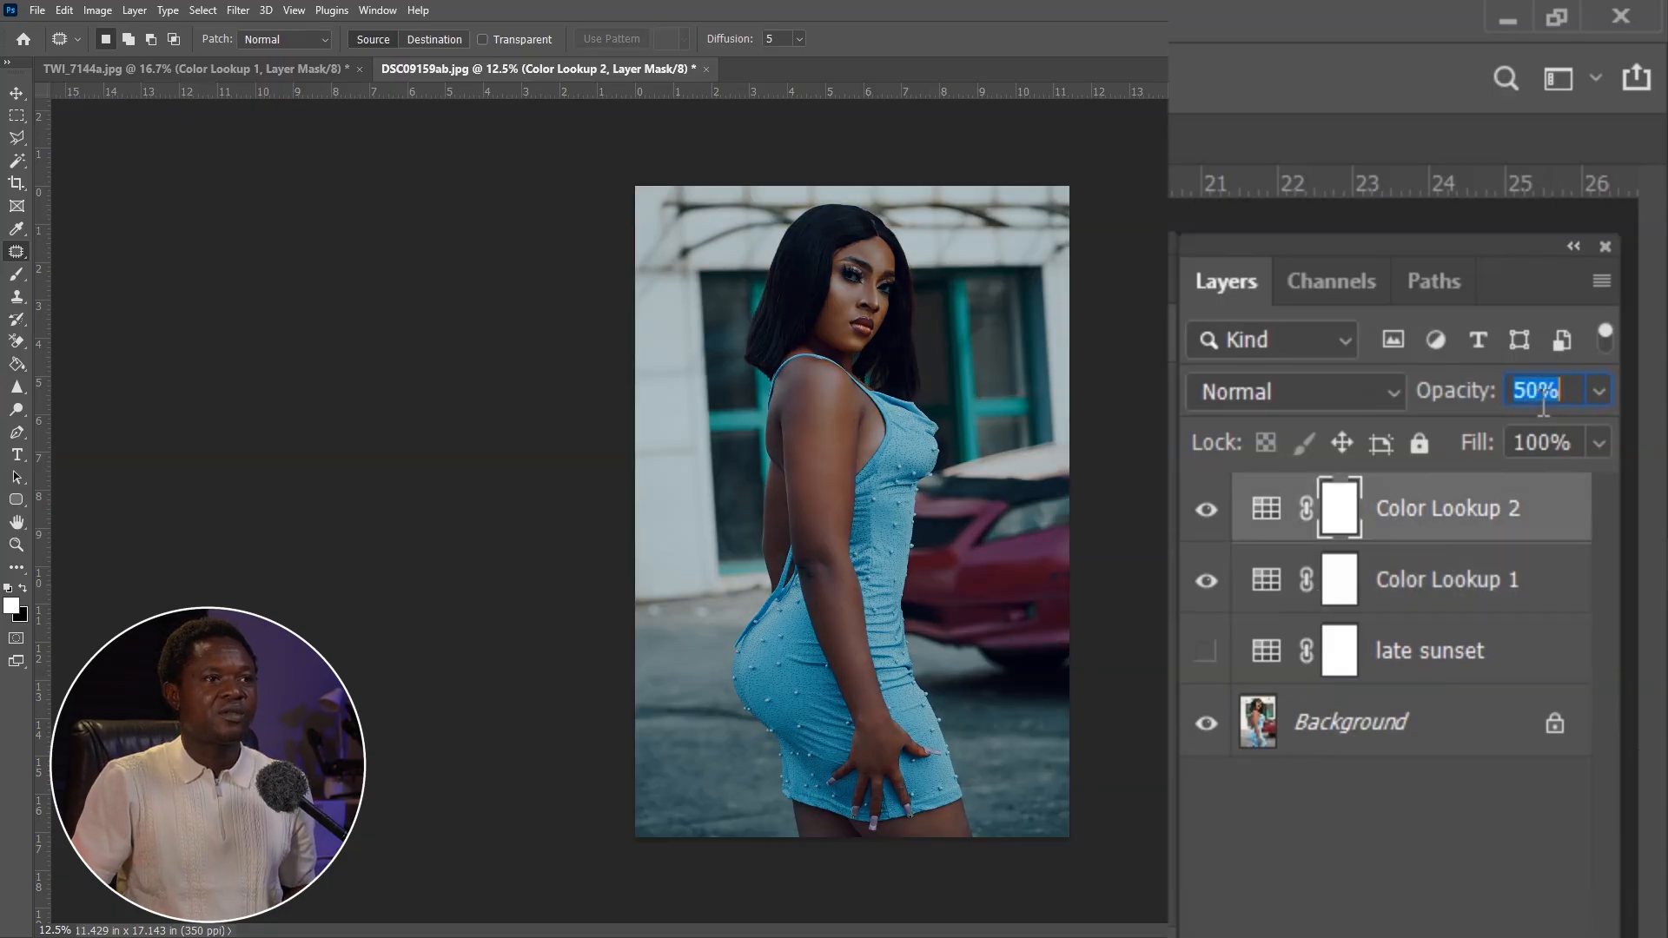
{"action": "double_click", "coordinate": [1425, 511]}
{"action": "type", "text": "te"}
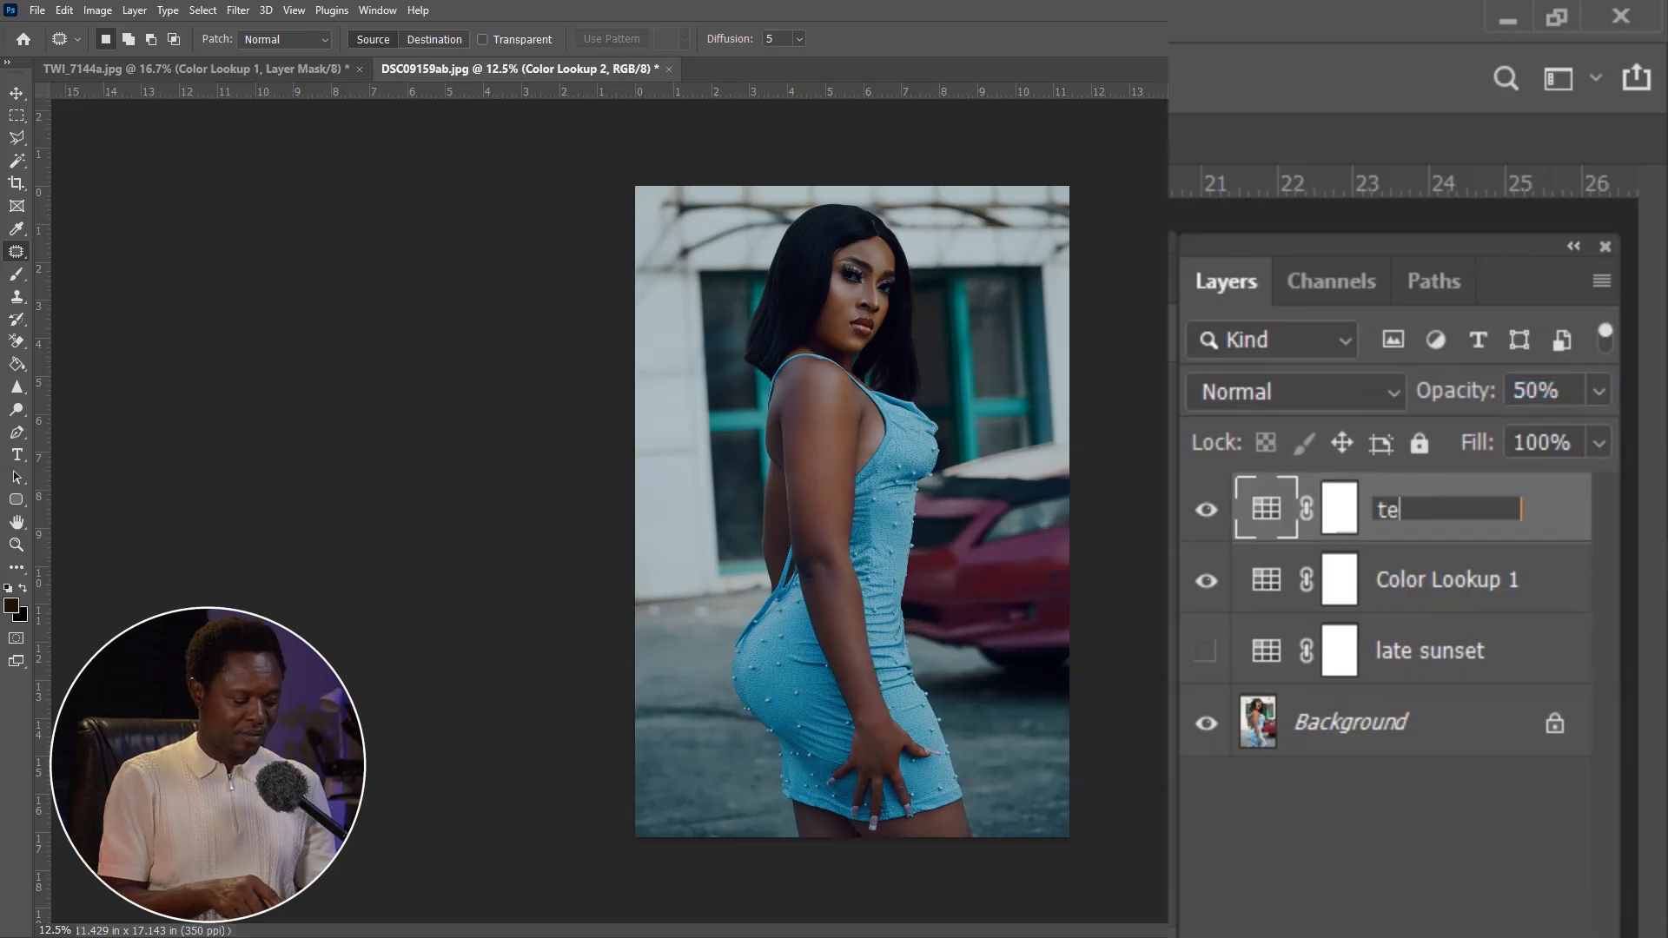
{"action": "type", "text": "alorange plus"}
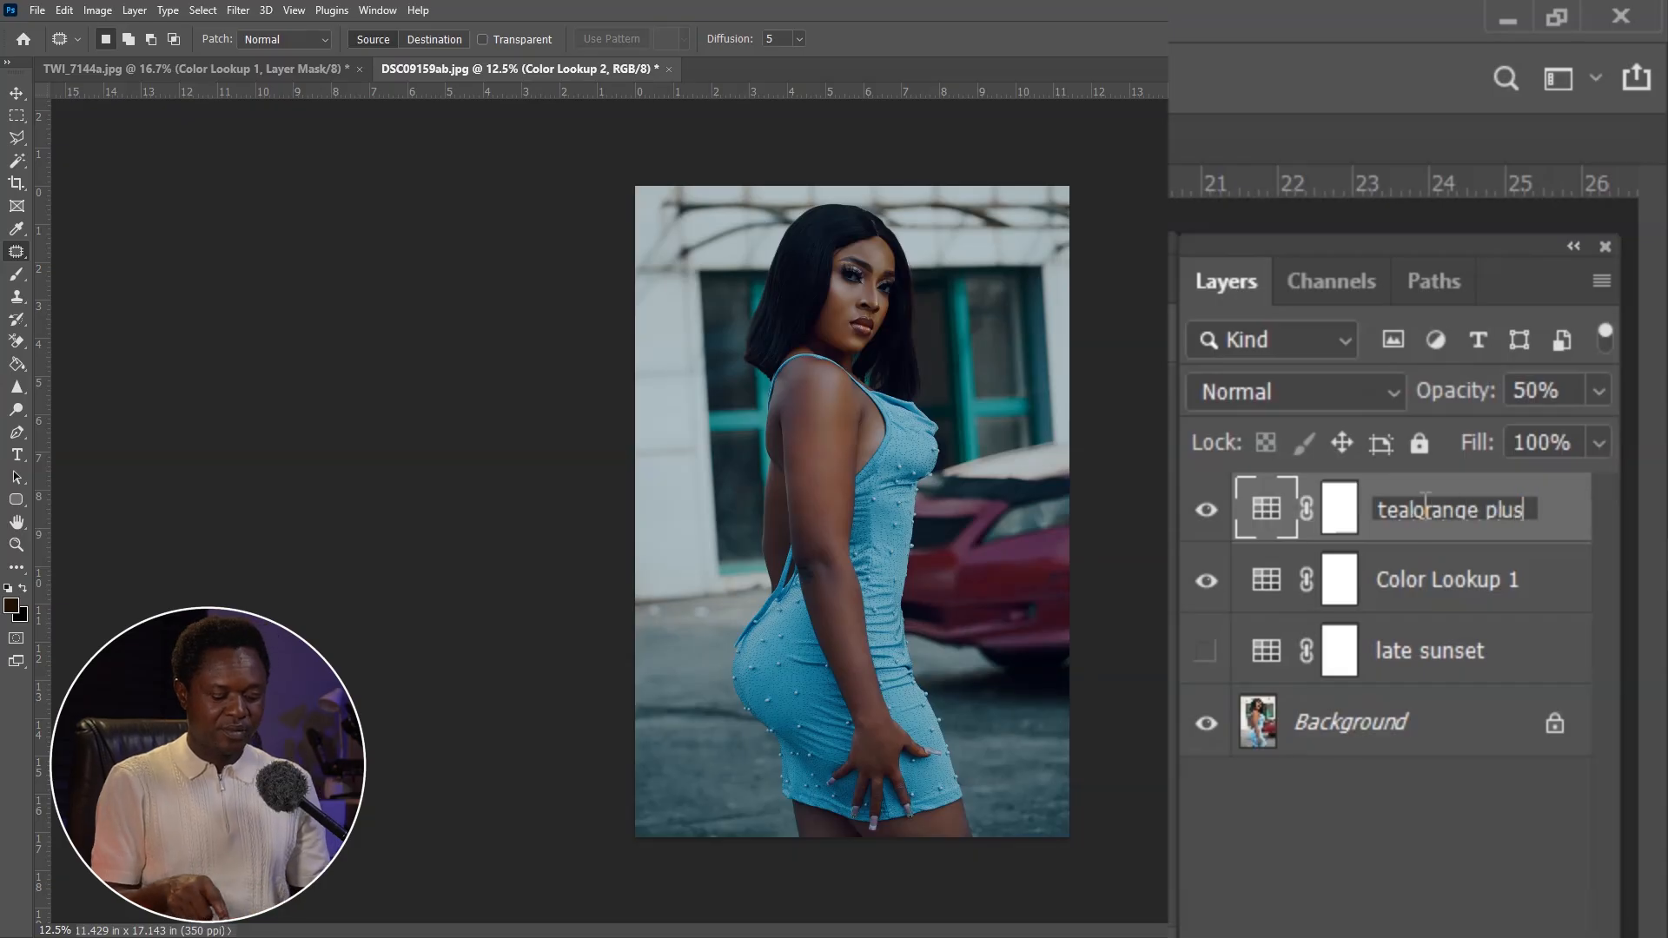
{"action": "key", "text": "Return"}
Rename the Color Lookup 1 layer as "nightfromday".
{"action": "left_click", "coordinate": [1407, 590]}
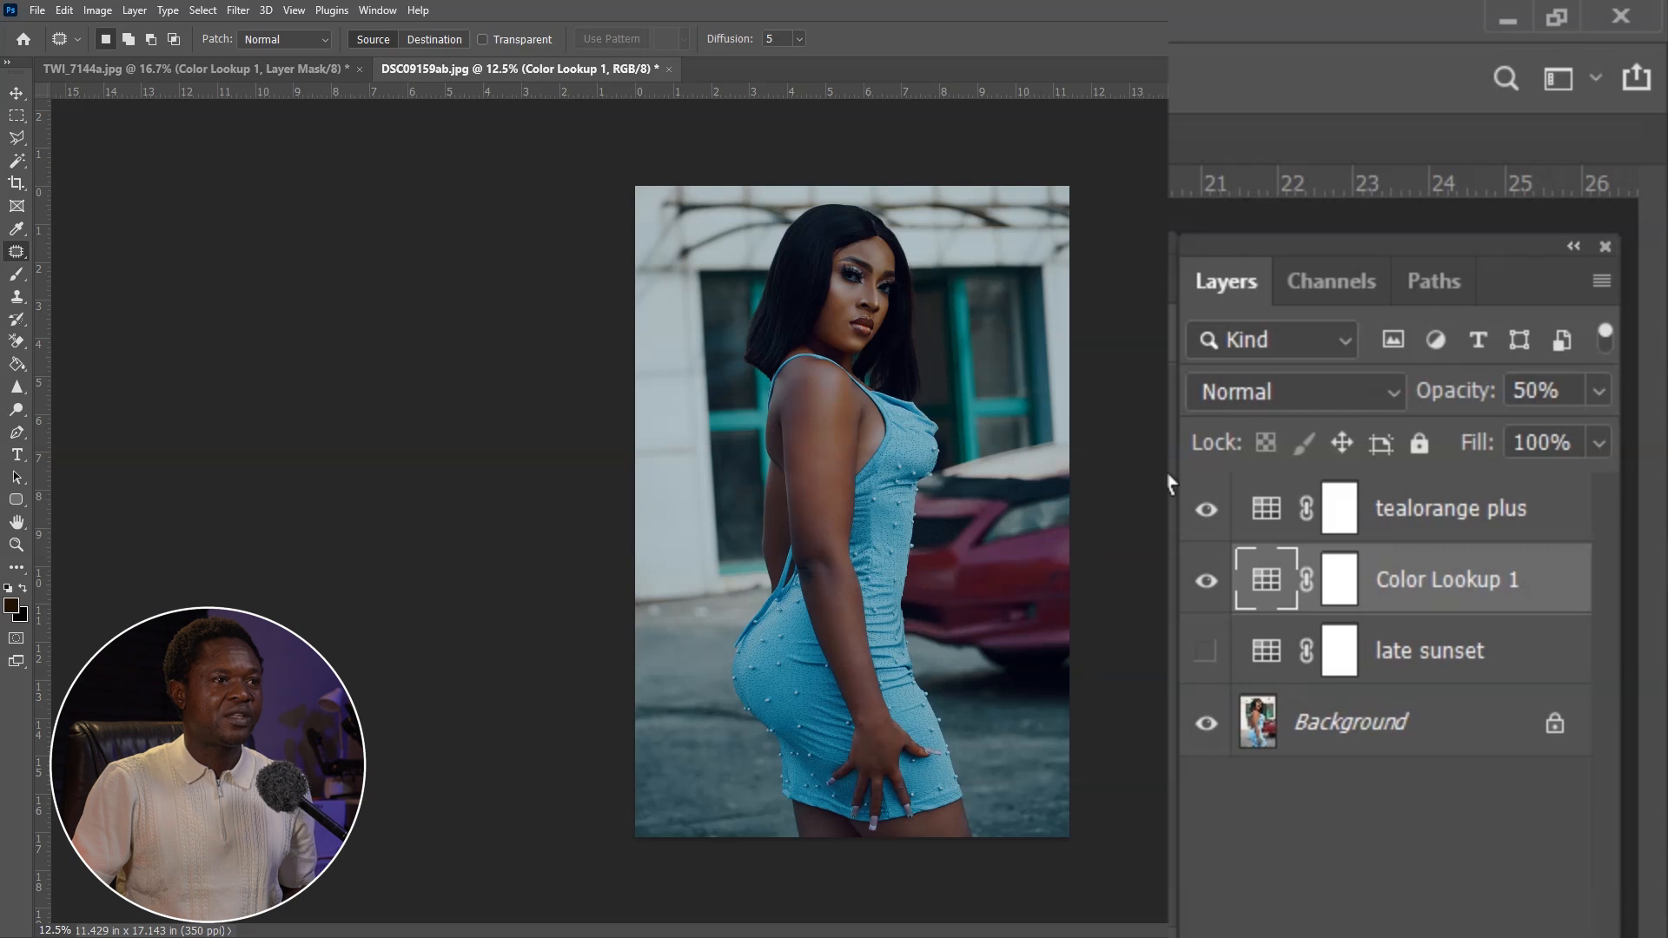
{"action": "double_click", "coordinate": [1411, 580]}
{"action": "type", "text": "nightfrom"}
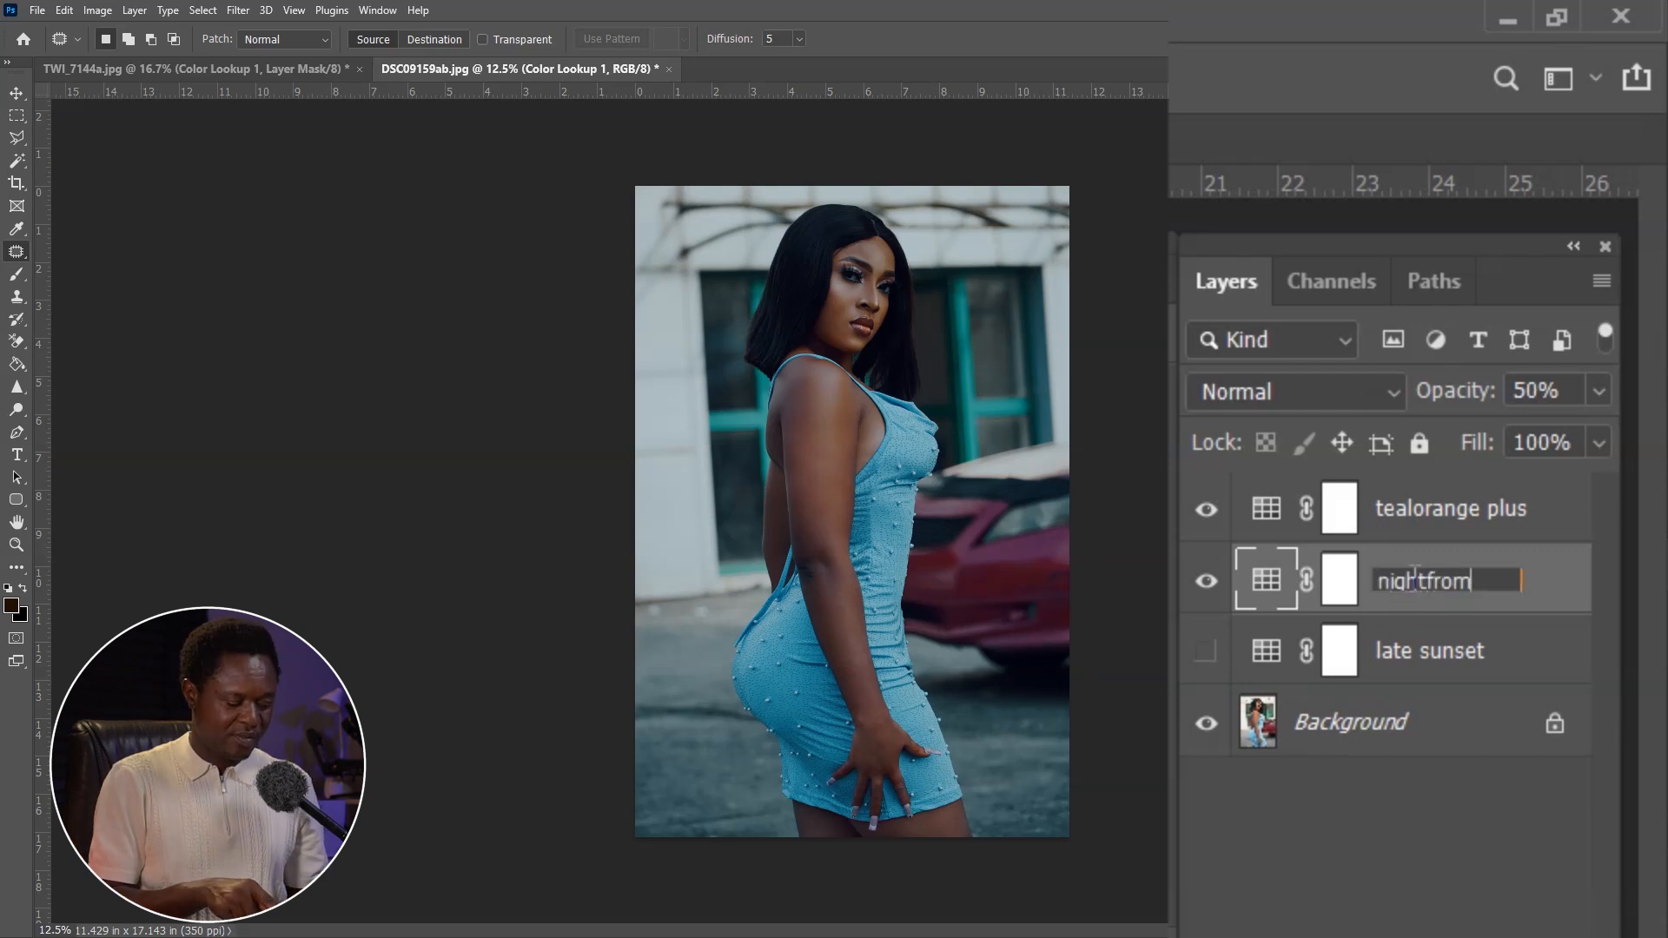
{"action": "type", "text": "day"}
{"action": "key", "text": "Return"}
Group the tealorange plus and nightfromday layers and name the group "mix 1".
{"action": "left_click", "coordinate": [1533, 521]}
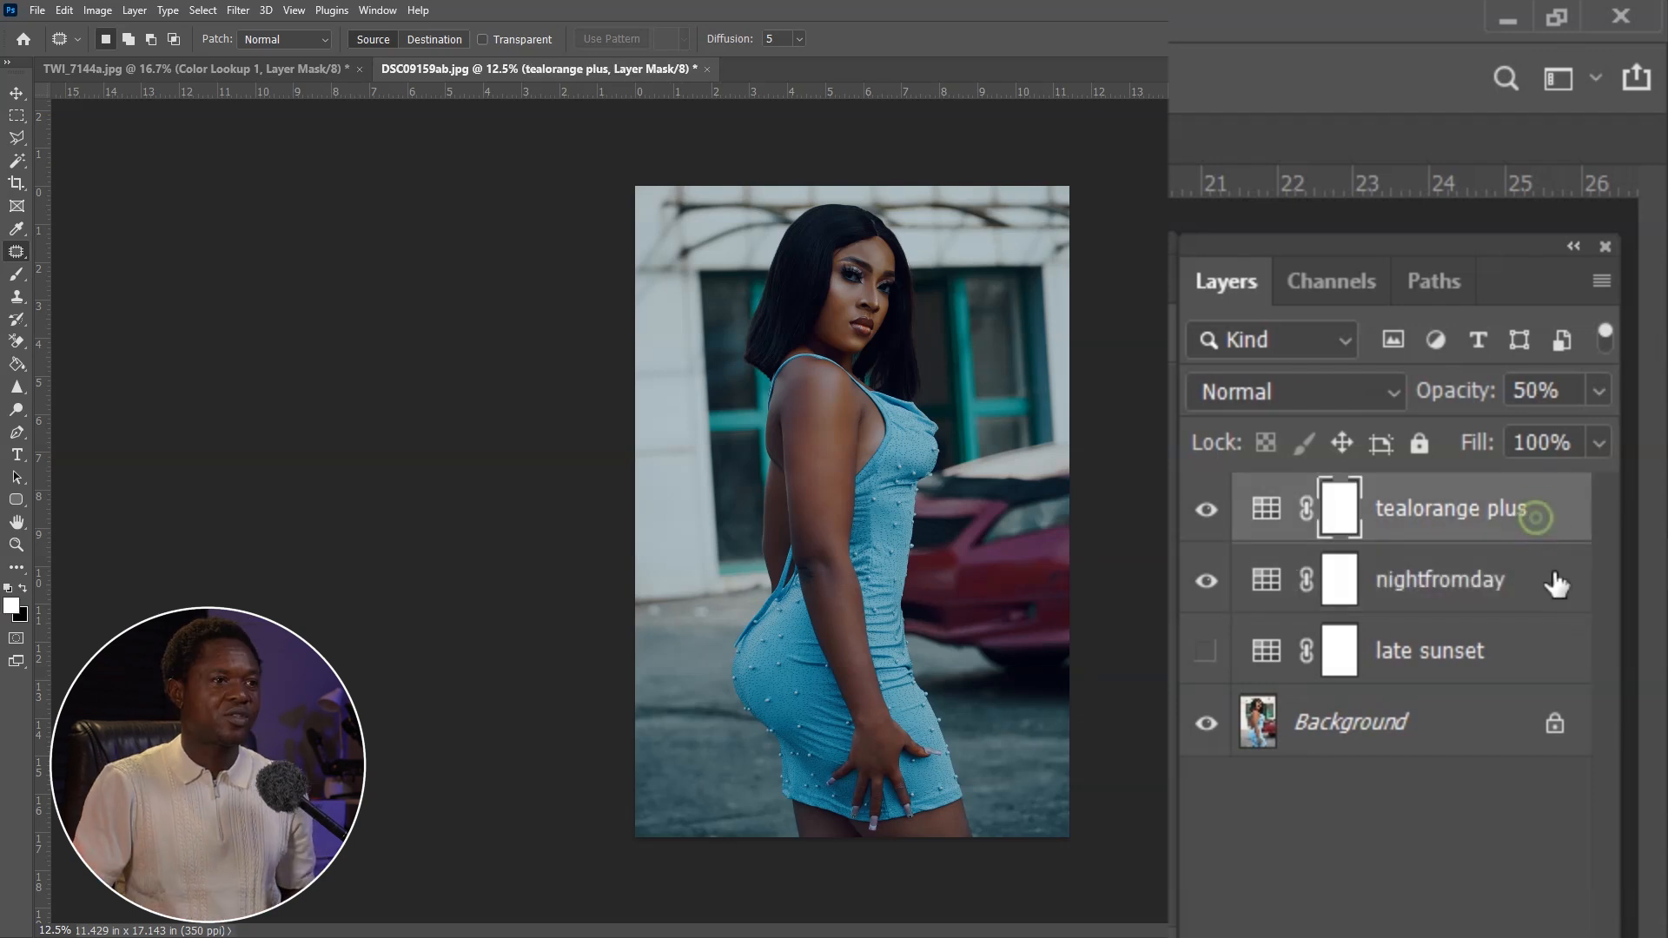
{"action": "left_click", "coordinate": [1505, 590], "text": "ctrl"}
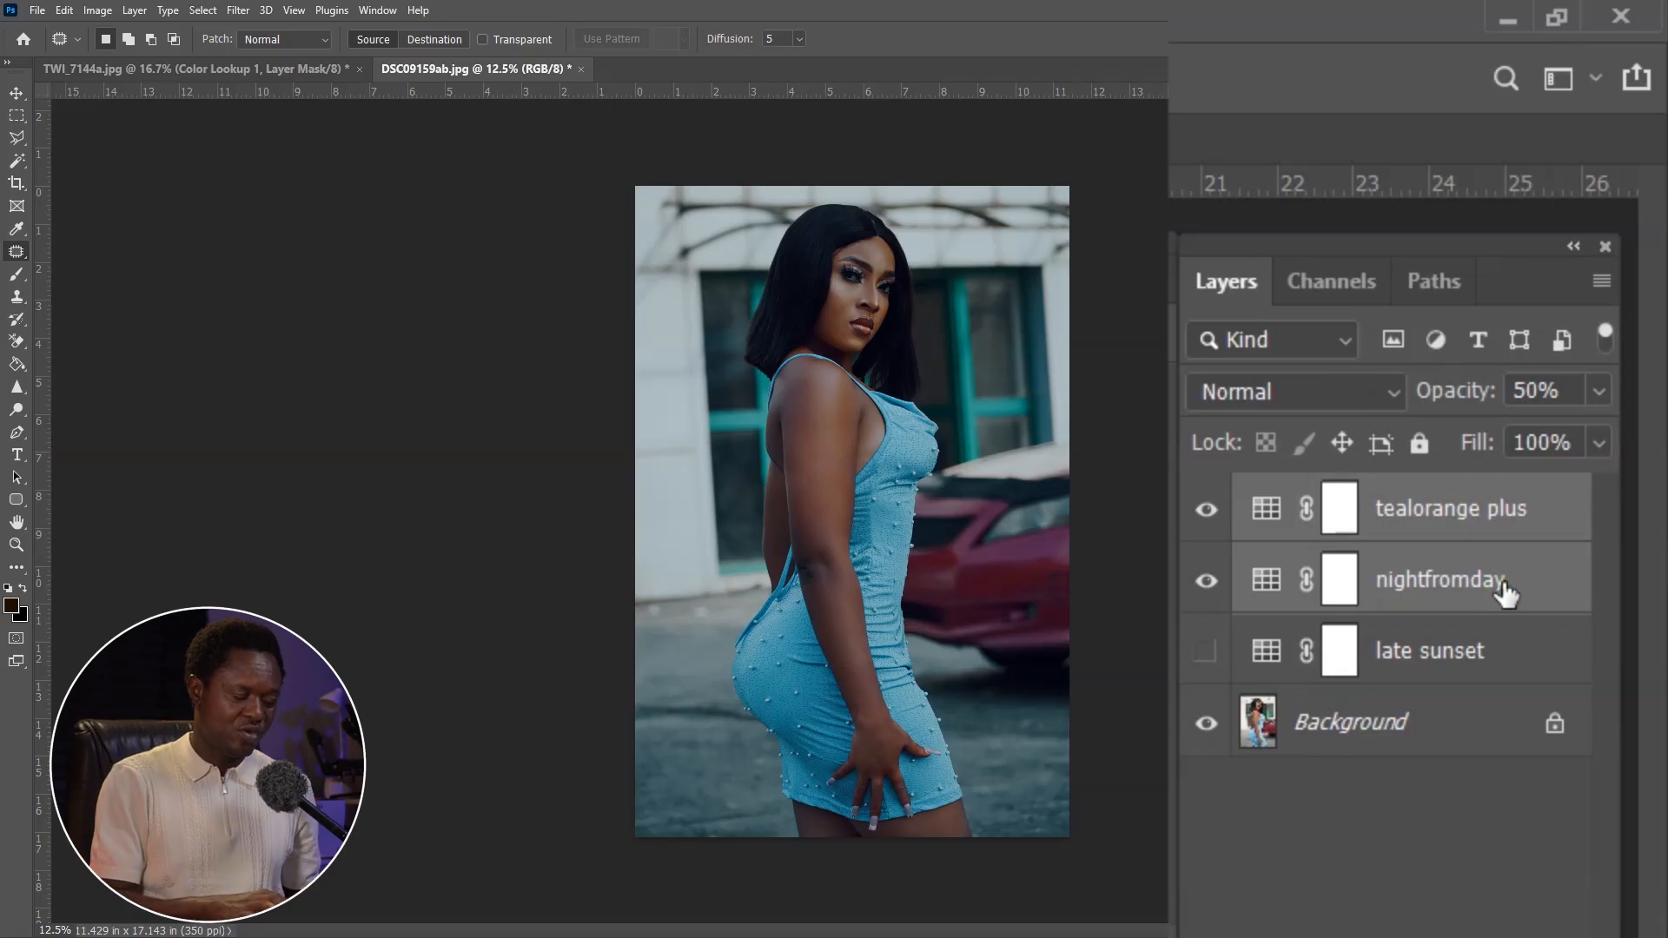
{"action": "key", "text": "ctrl+g"}
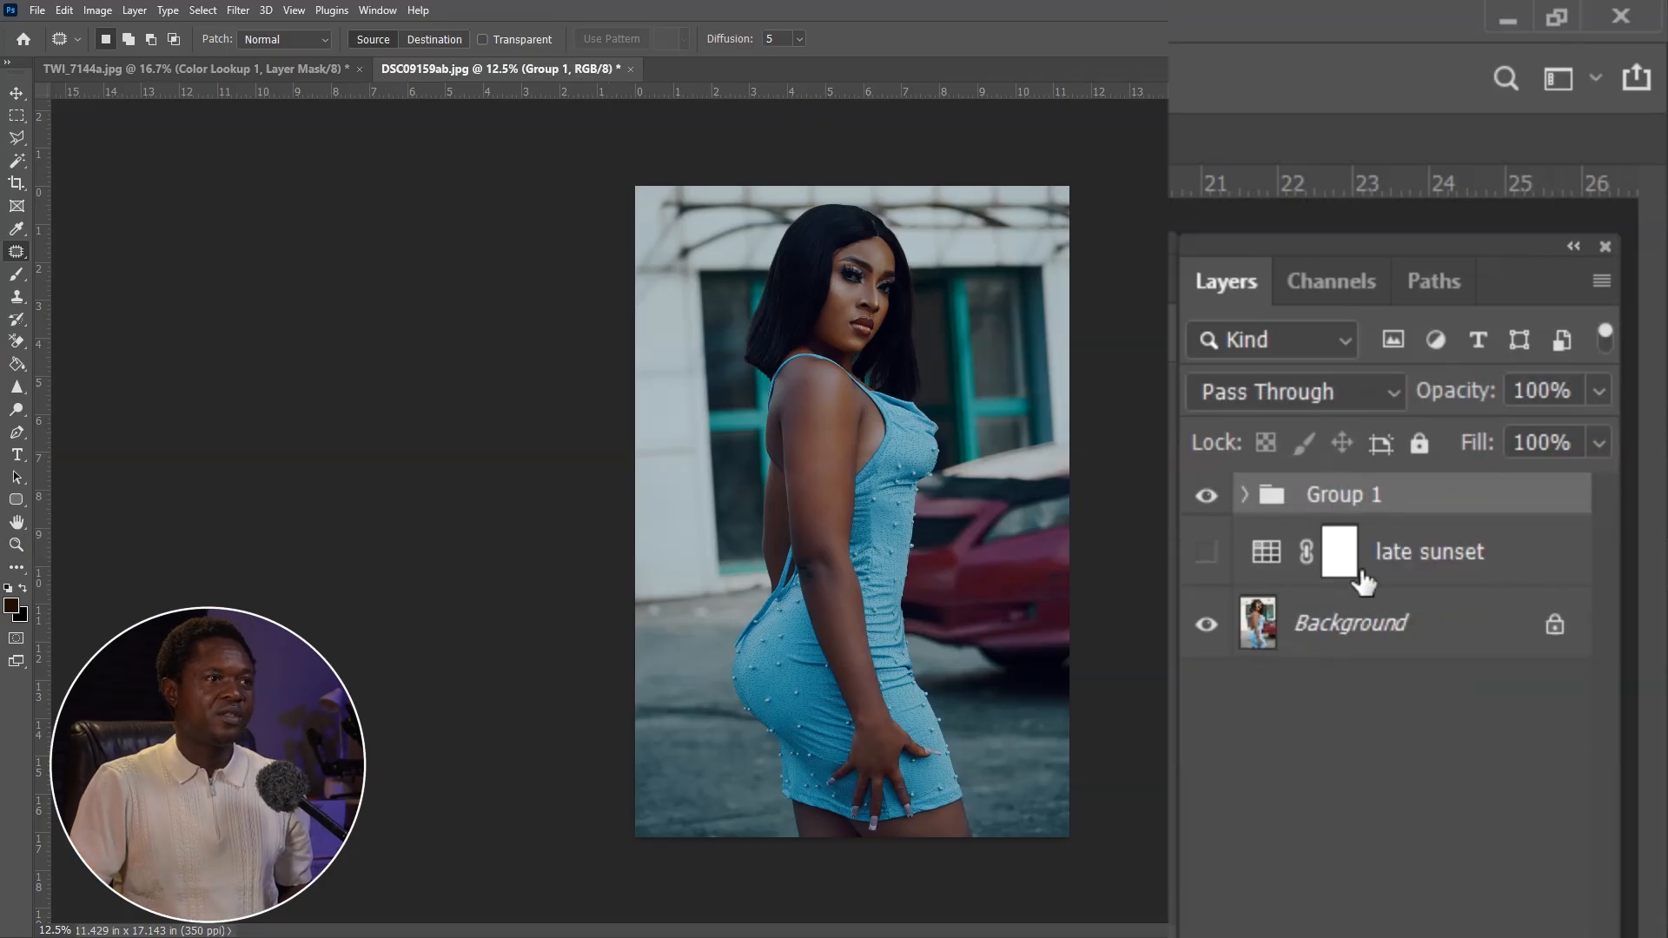
{"action": "double_click", "coordinate": [1335, 495]}
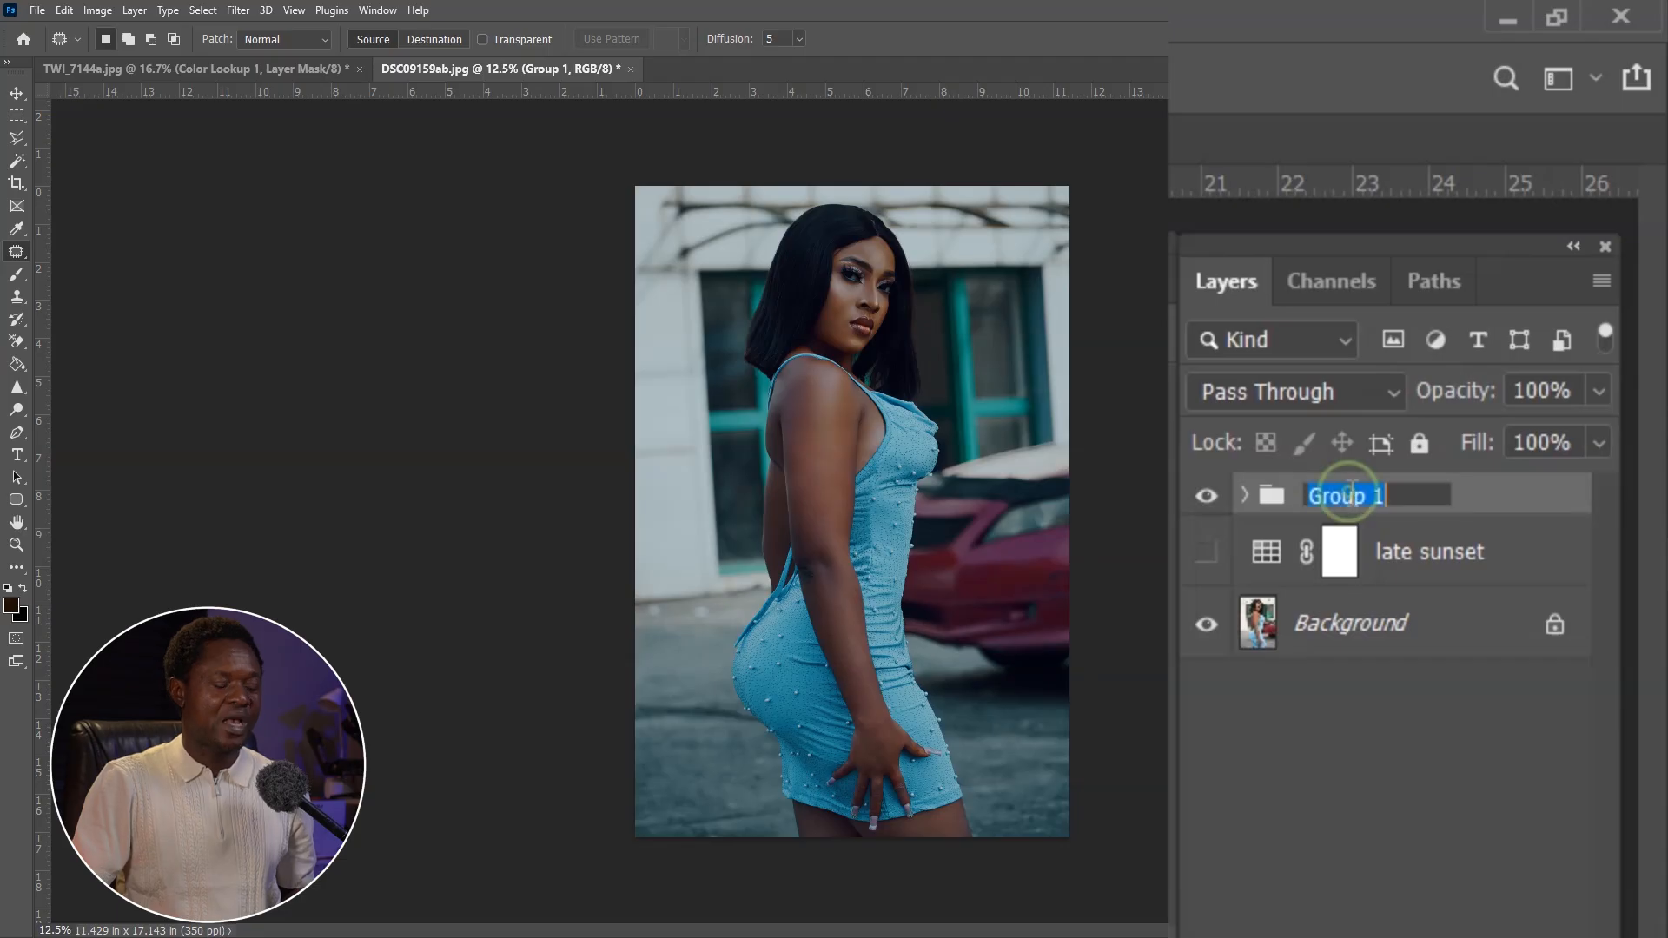
{"action": "type", "text": "mix"}
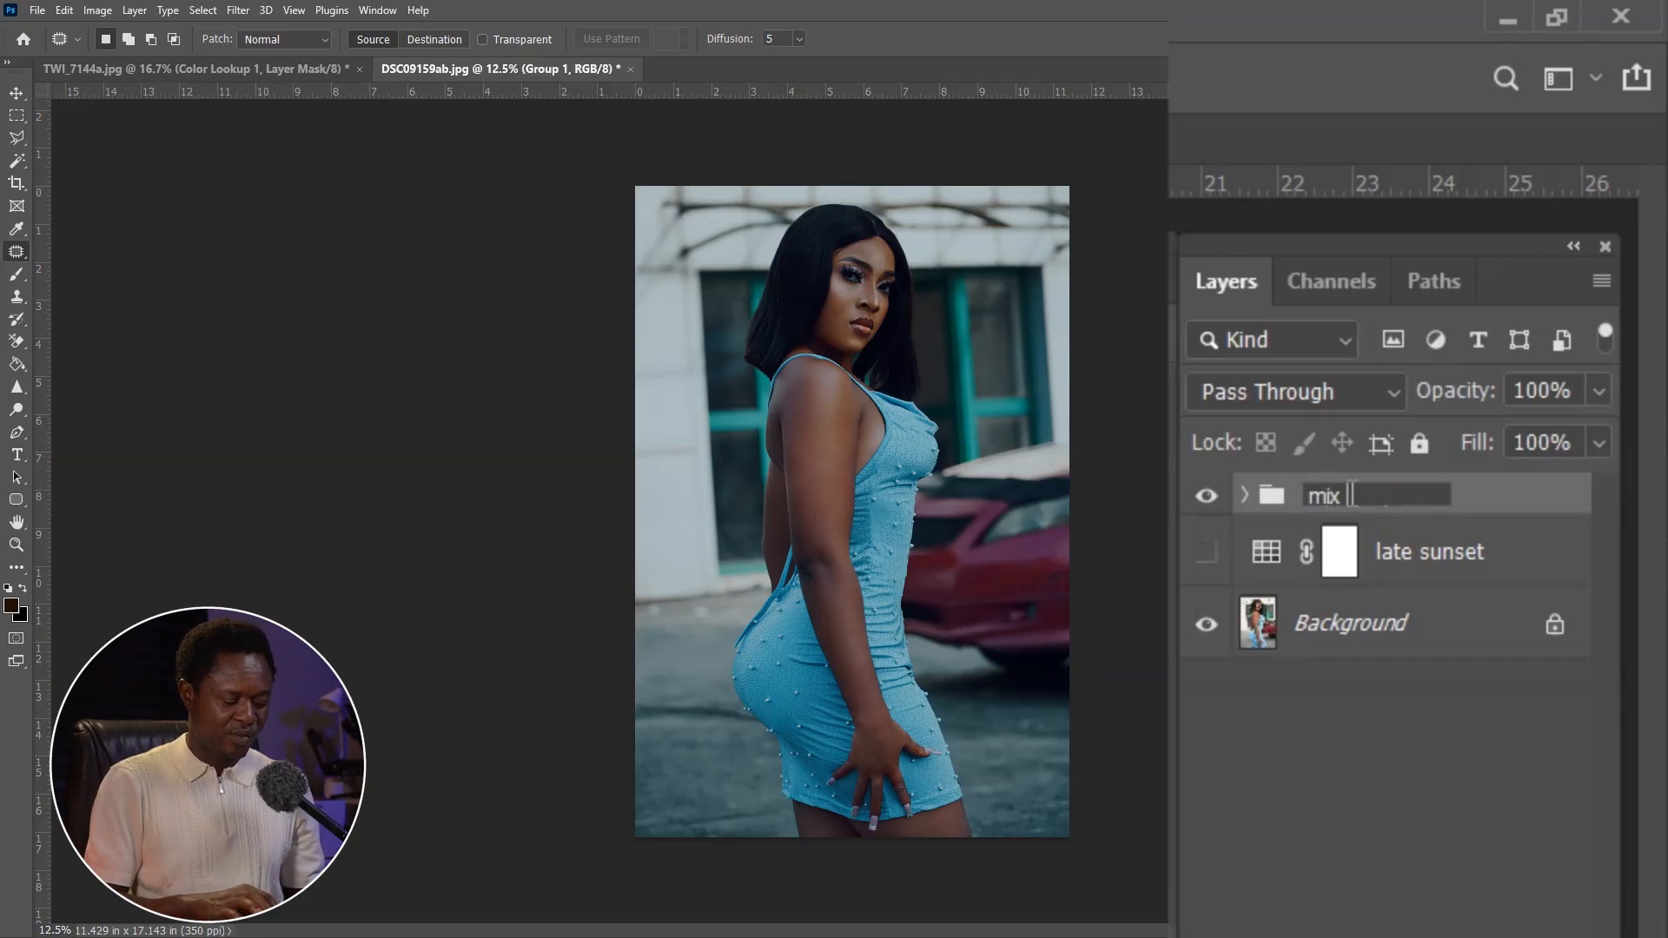
{"action": "type", "text": " 1"}
{"action": "key", "text": "Return"}
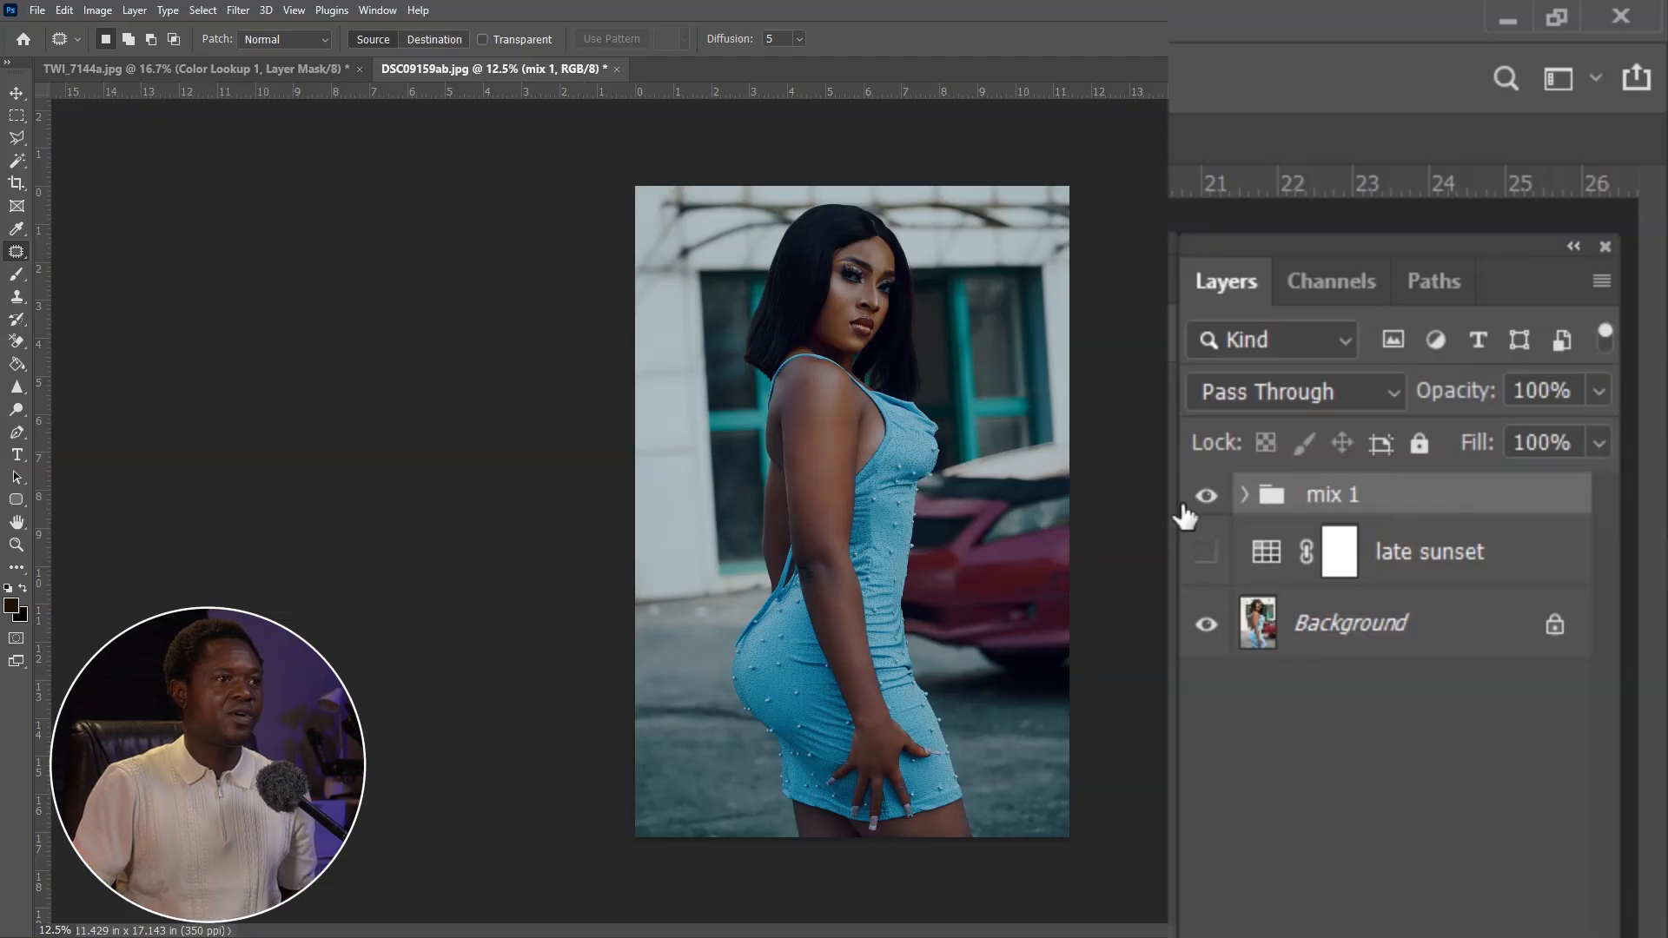
Toggle the mix 1 group's visibility to compare before and after, and lower the group's opacity to 54%.
{"action": "left_click", "coordinate": [1205, 503]}
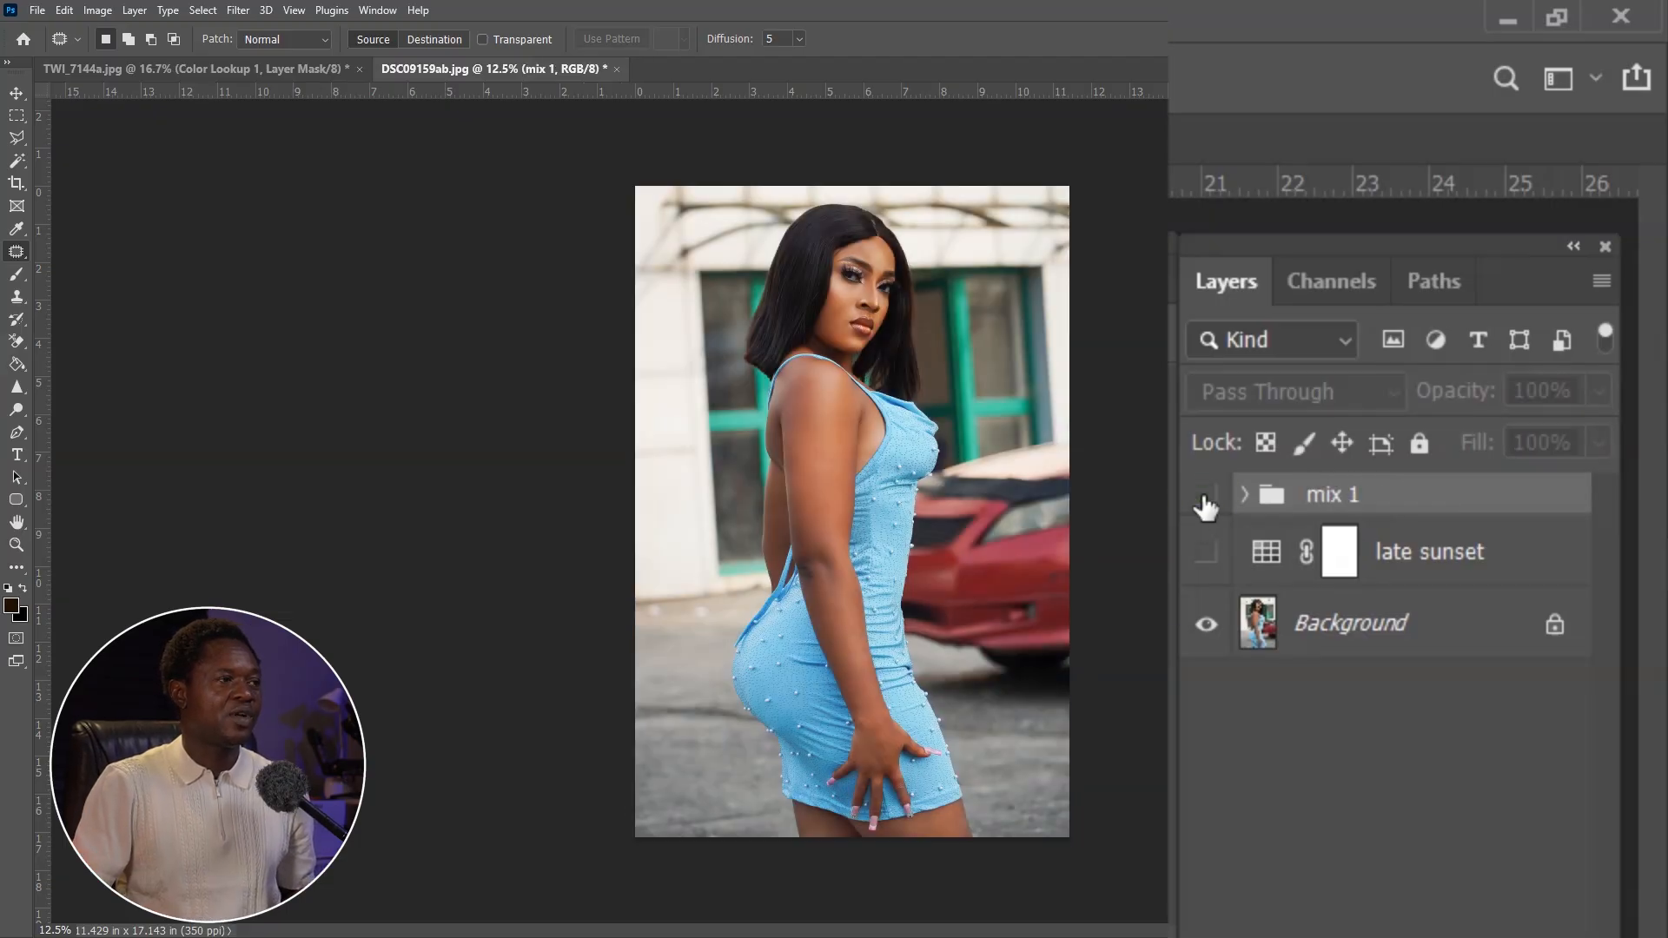
{"action": "left_click", "coordinate": [1205, 500]}
{"action": "left_click", "coordinate": [1204, 500]}
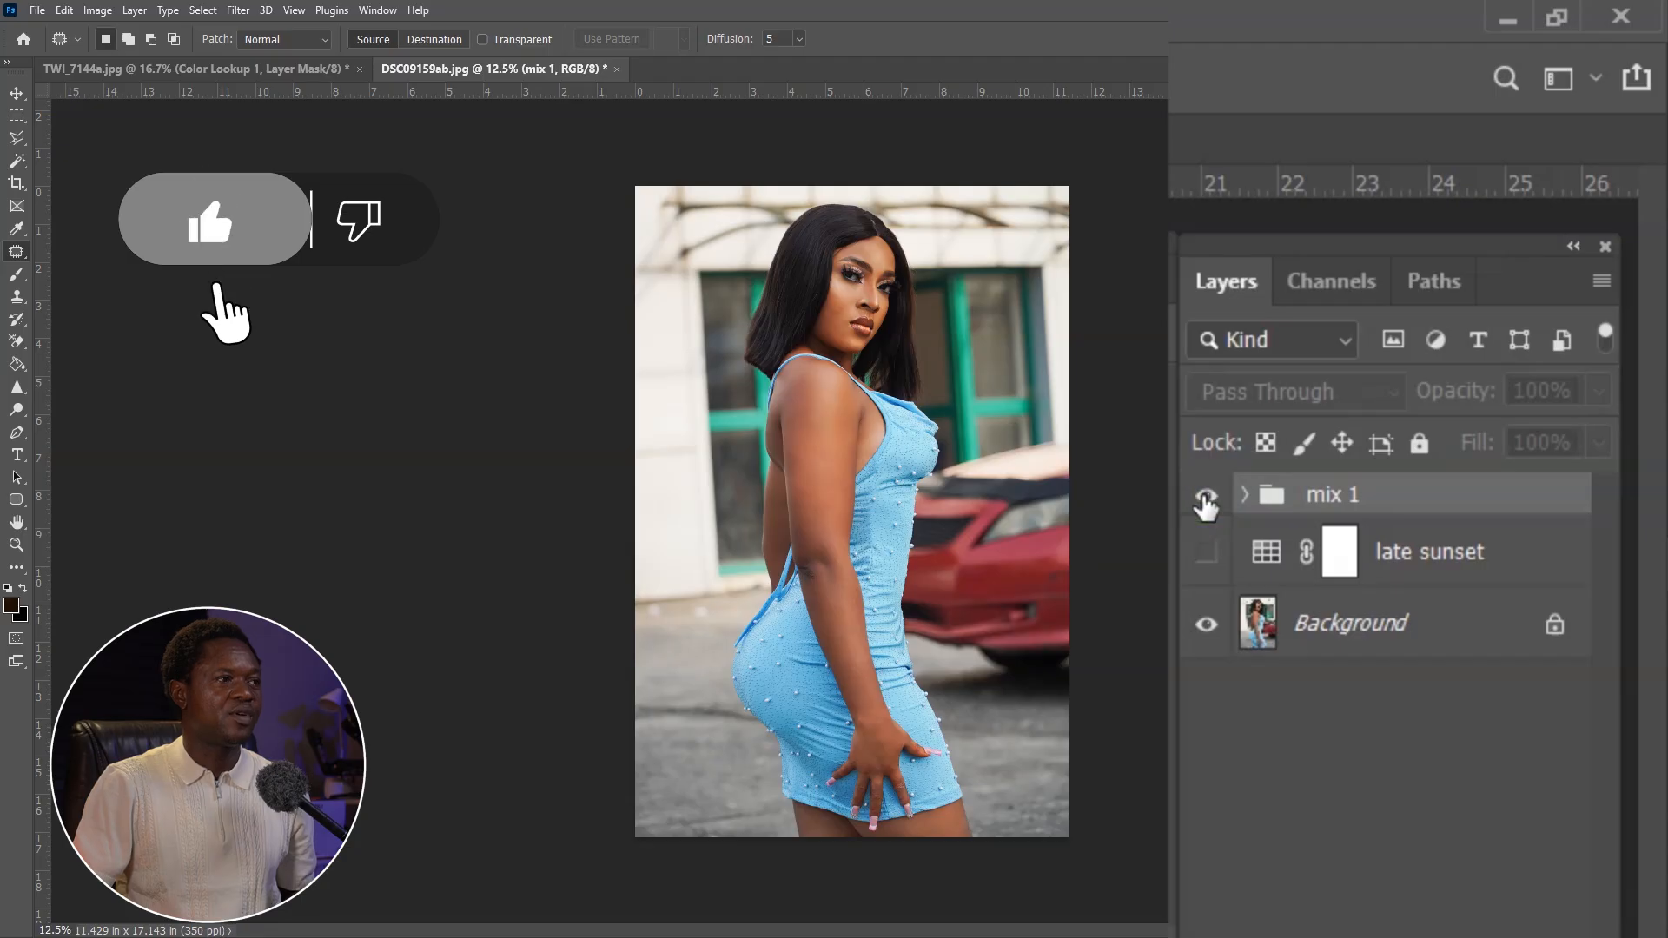
{"action": "left_click", "coordinate": [1205, 500]}
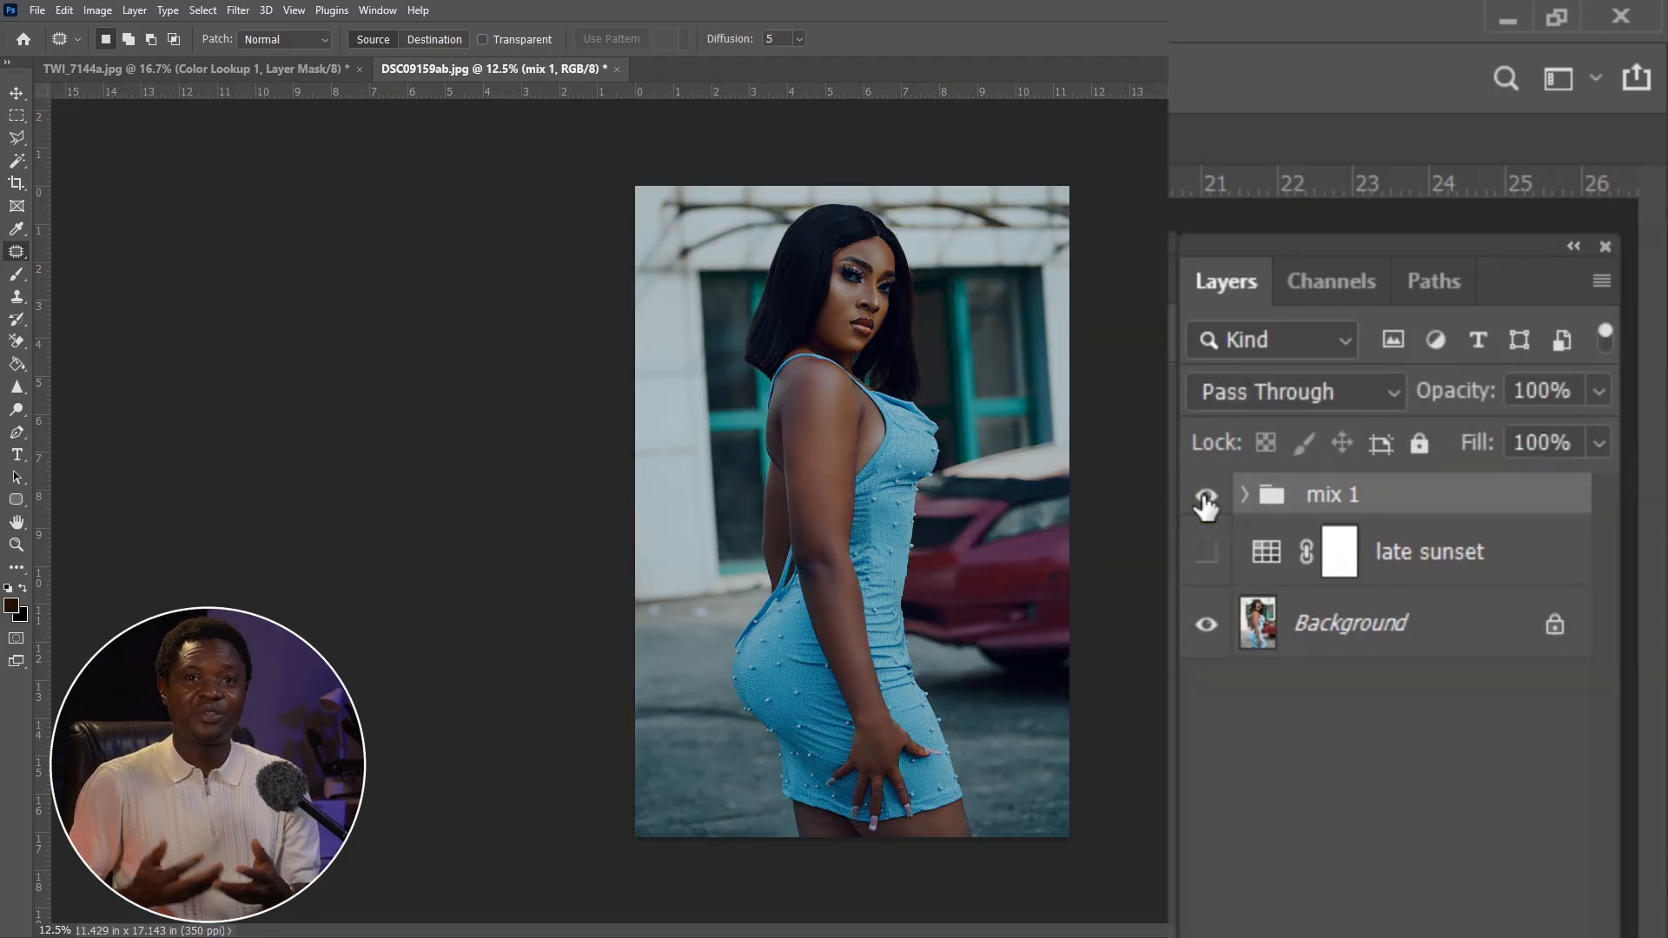
{"action": "left_click", "coordinate": [1388, 490]}
{"action": "mouse_move", "coordinate": [1459, 402]}
{"action": "left_mouse_down"}
{"action": "mouse_move", "coordinate": [1425, 410]}
{"action": "mouse_move", "coordinate": [1457, 391]}
{"action": "left_mouse_up"}
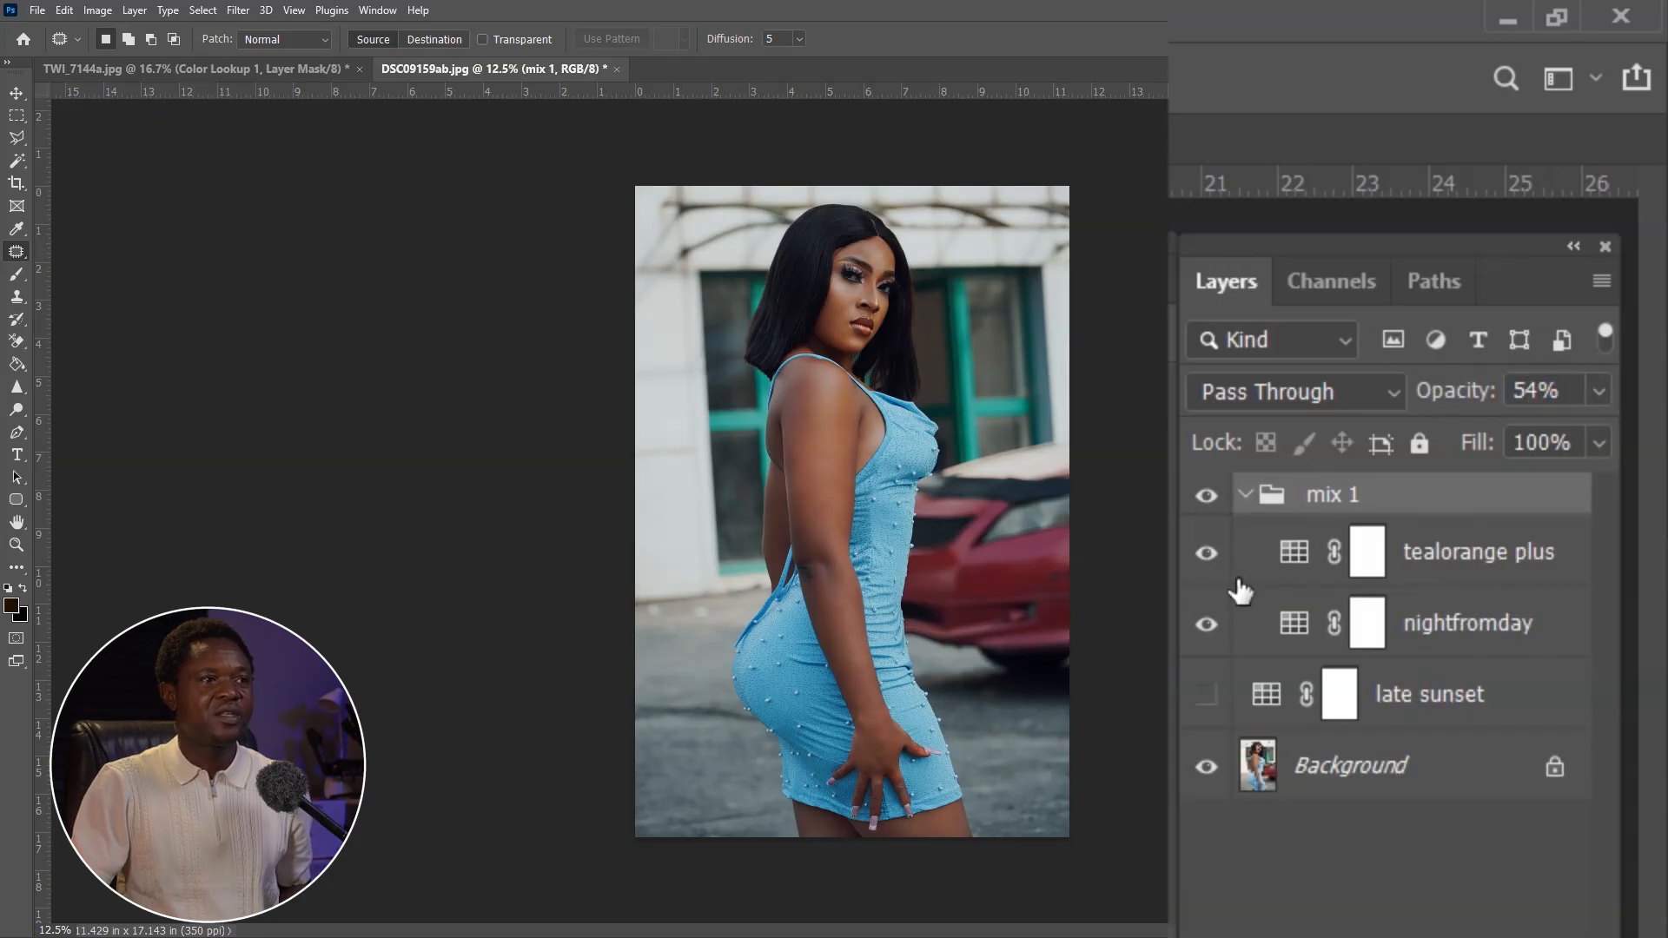
Toggle tealorange plus and nightfromday one at a time to compare their effects, leaving both visible and the mix 1 group collapsed.
{"action": "left_click", "coordinate": [1213, 555]}
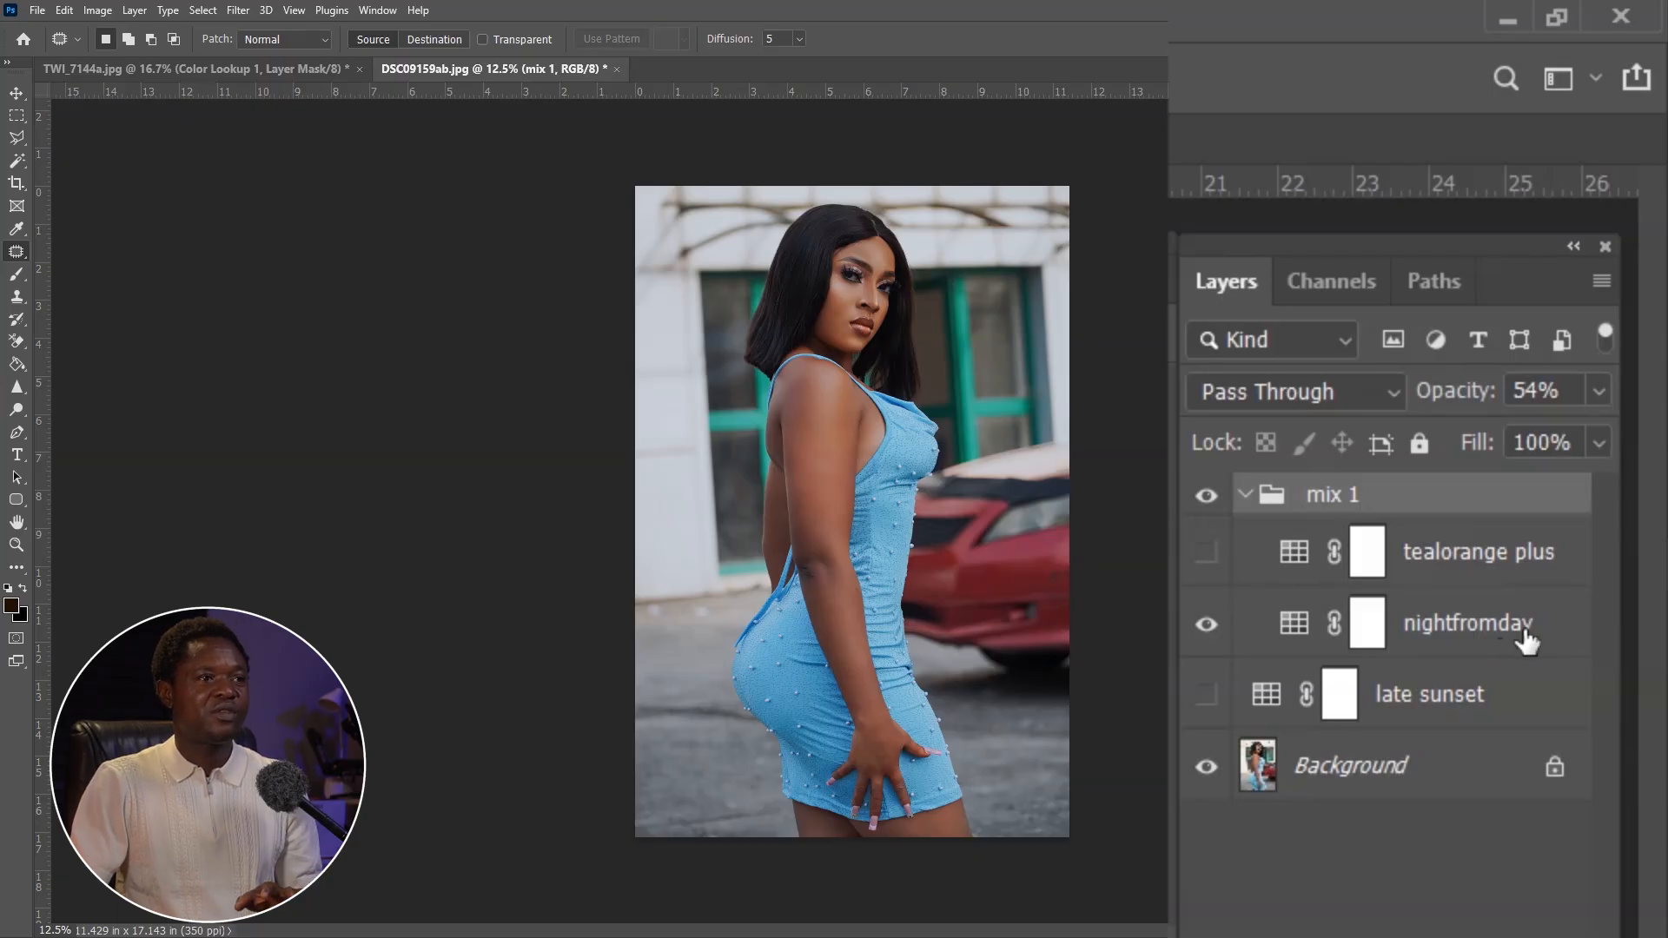
{"action": "left_click", "coordinate": [1206, 552]}
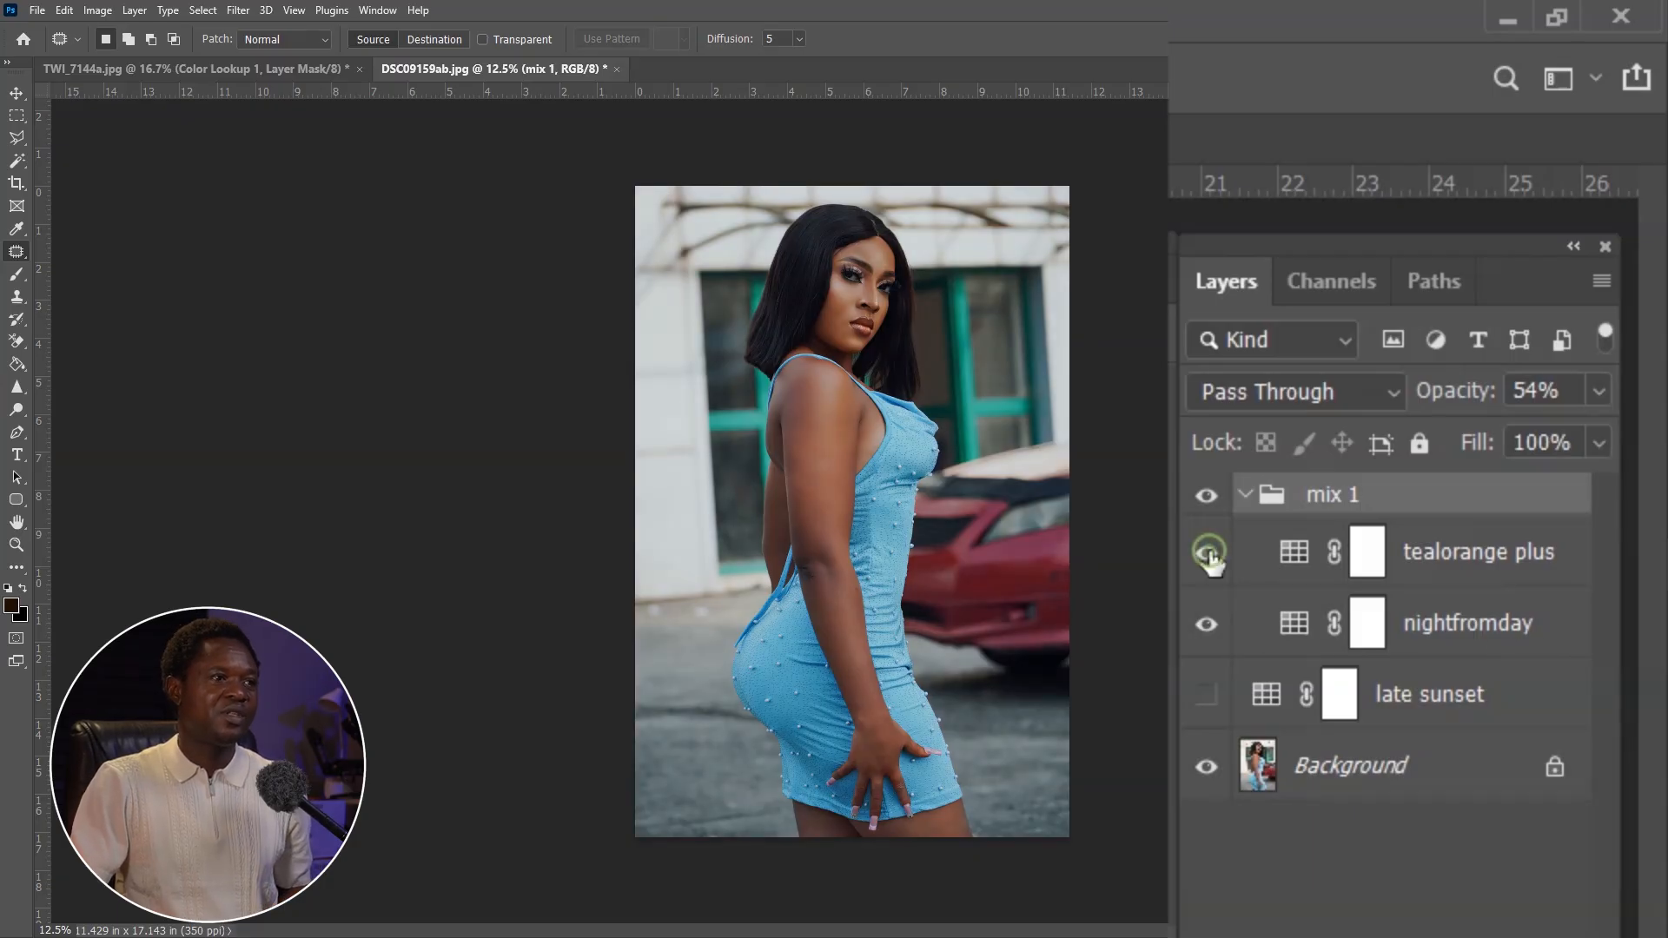
{"action": "left_click", "coordinate": [1206, 624]}
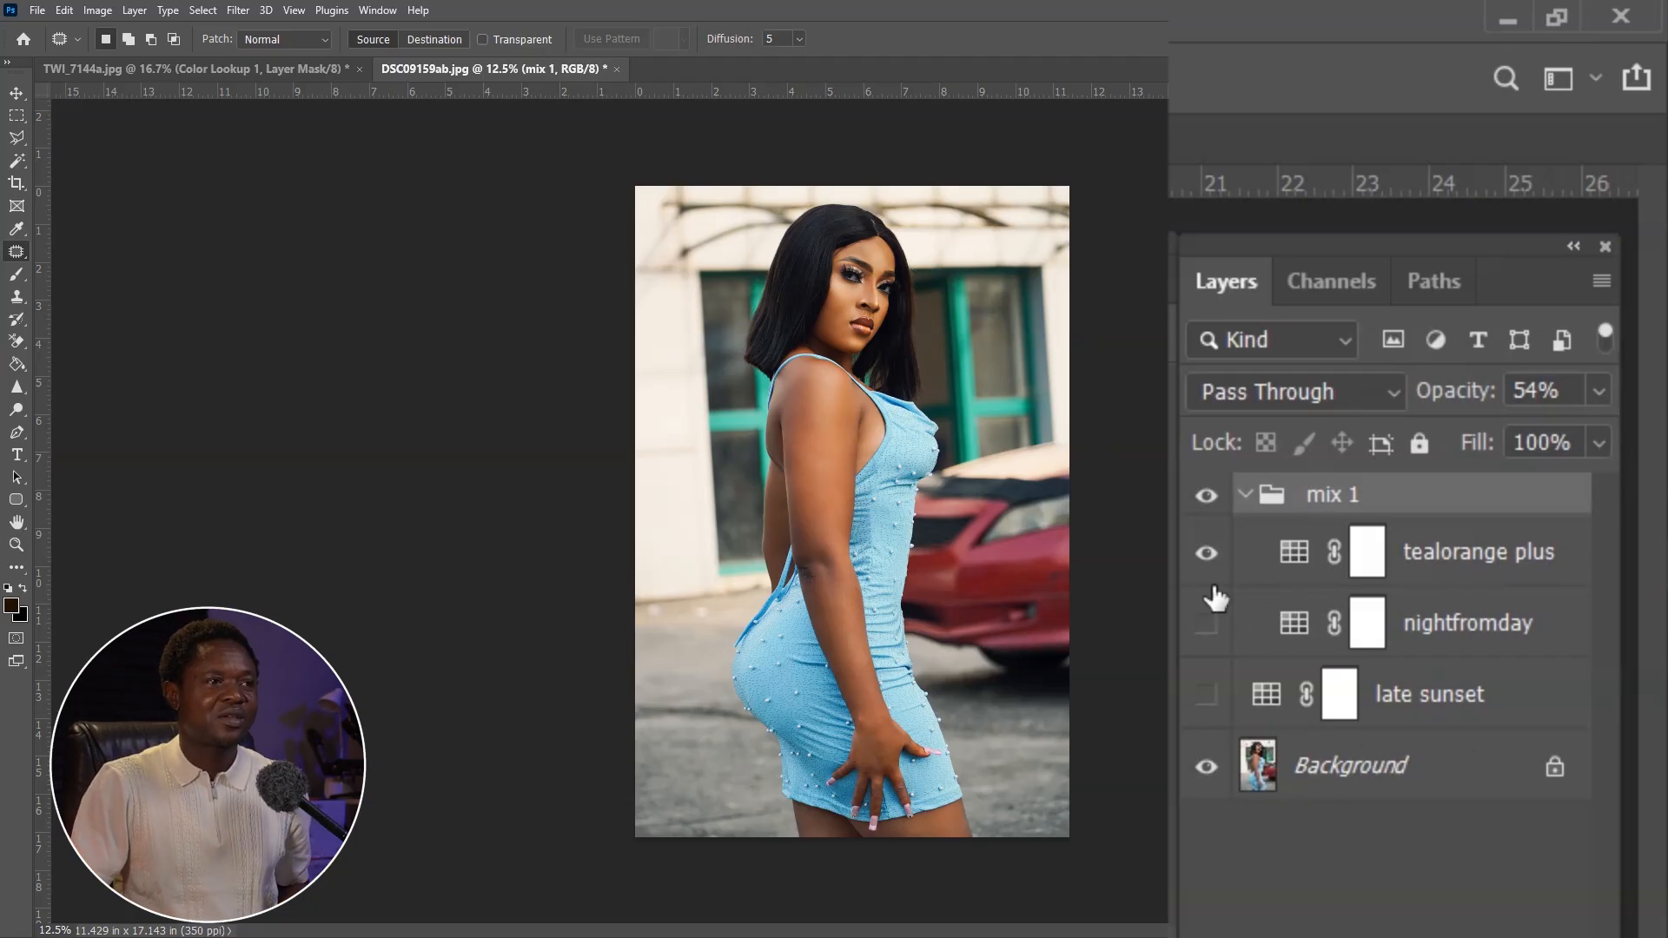
{"action": "left_click", "coordinate": [1207, 625]}
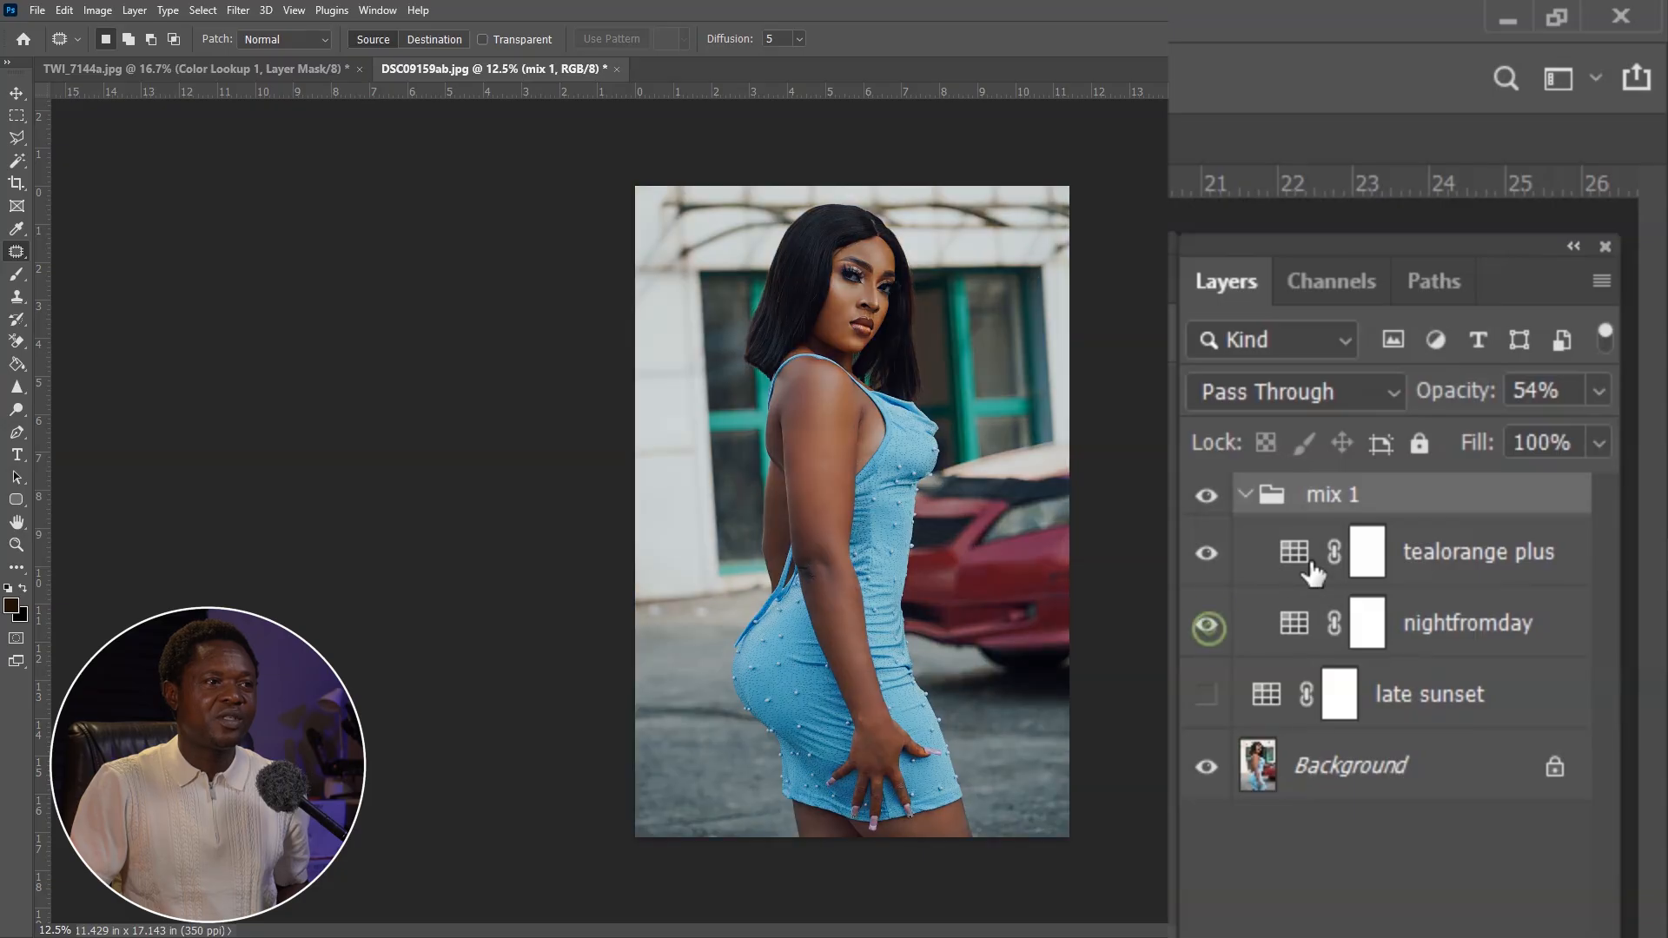
{"action": "left_click", "coordinate": [1245, 497]}
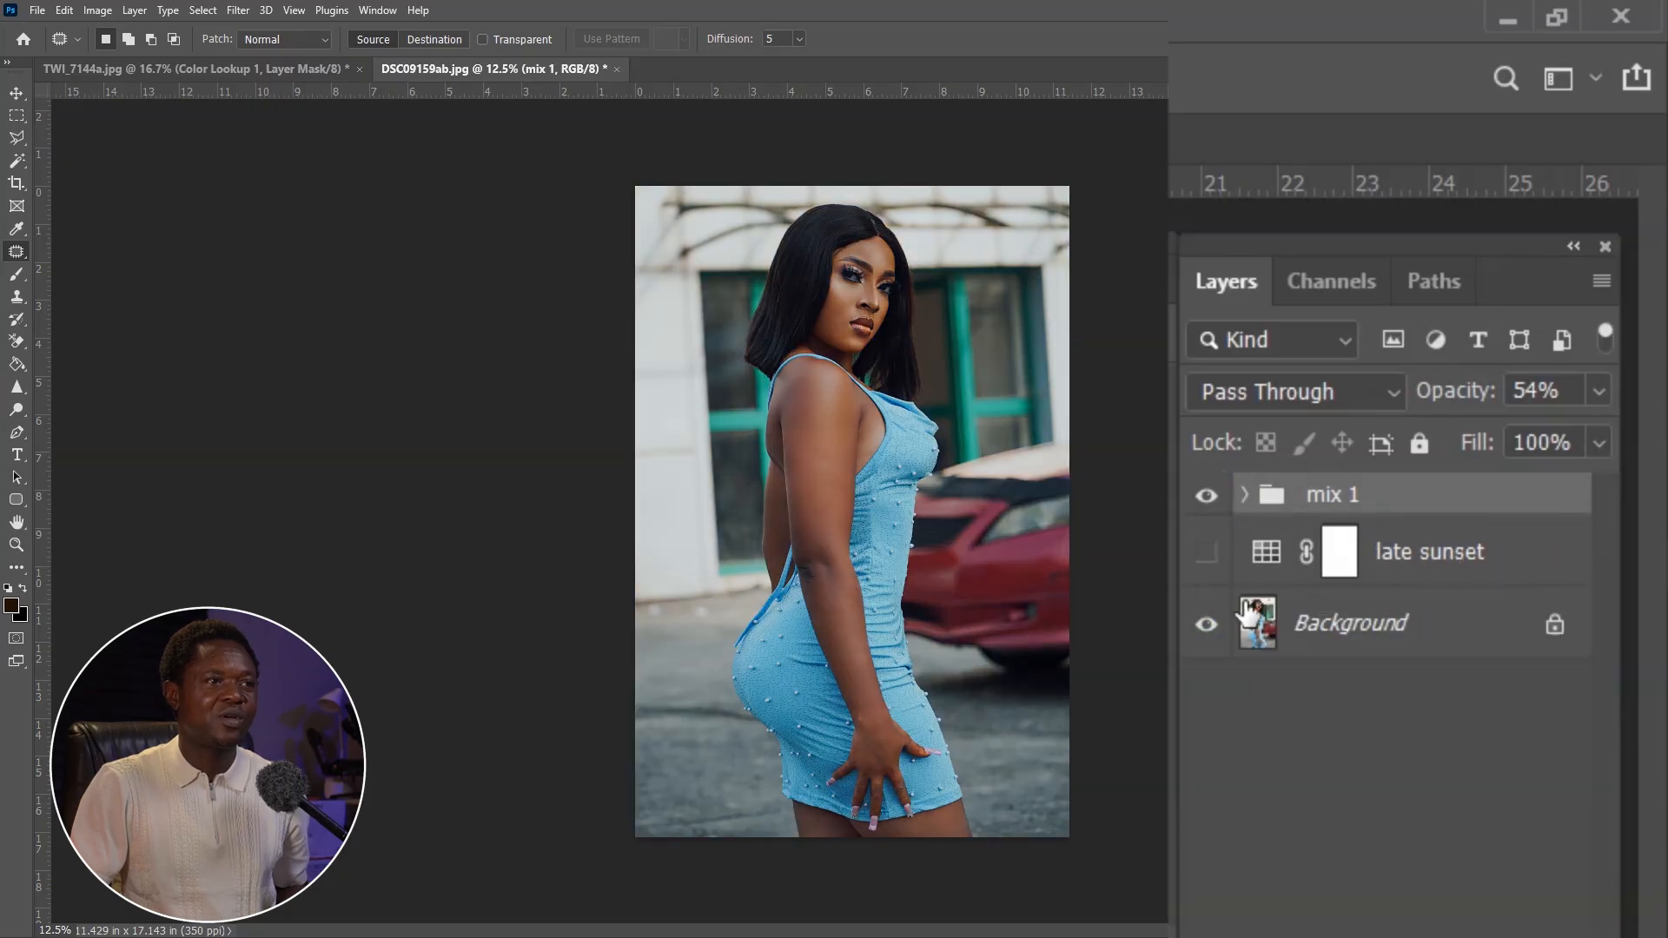
Hide the mix 1 group and add a Color Lookup layer above it with the TensionGreen.3DL preset at 50% opacity.
{"action": "left_click", "coordinate": [1205, 496]}
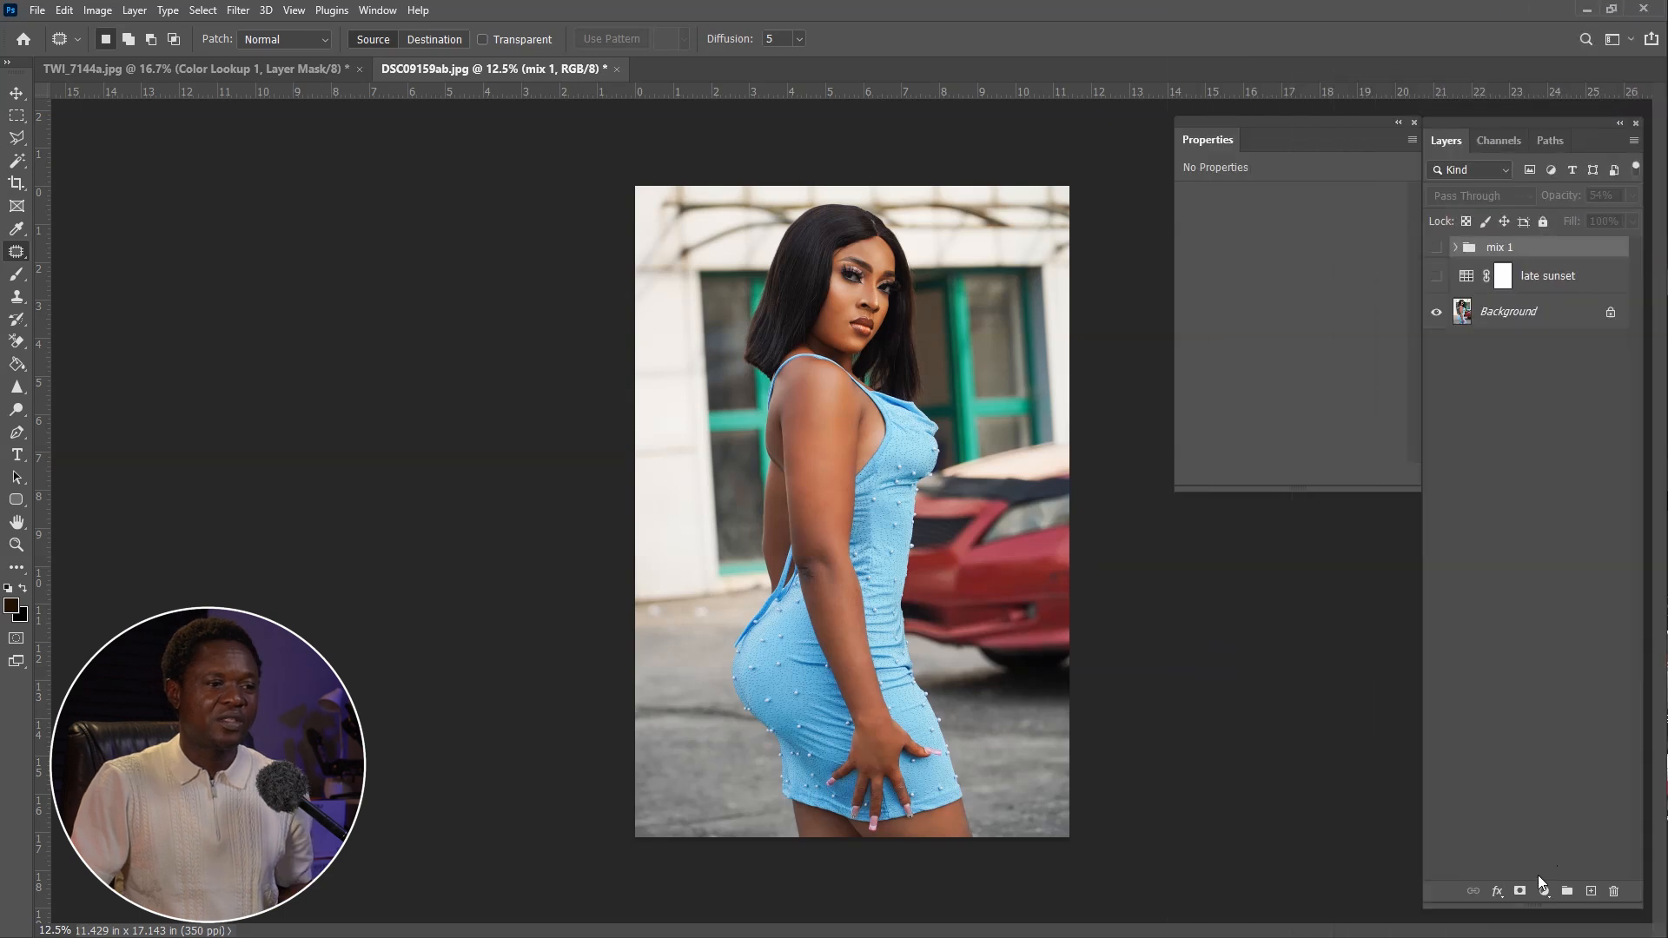
{"action": "left_click", "coordinate": [1544, 892]}
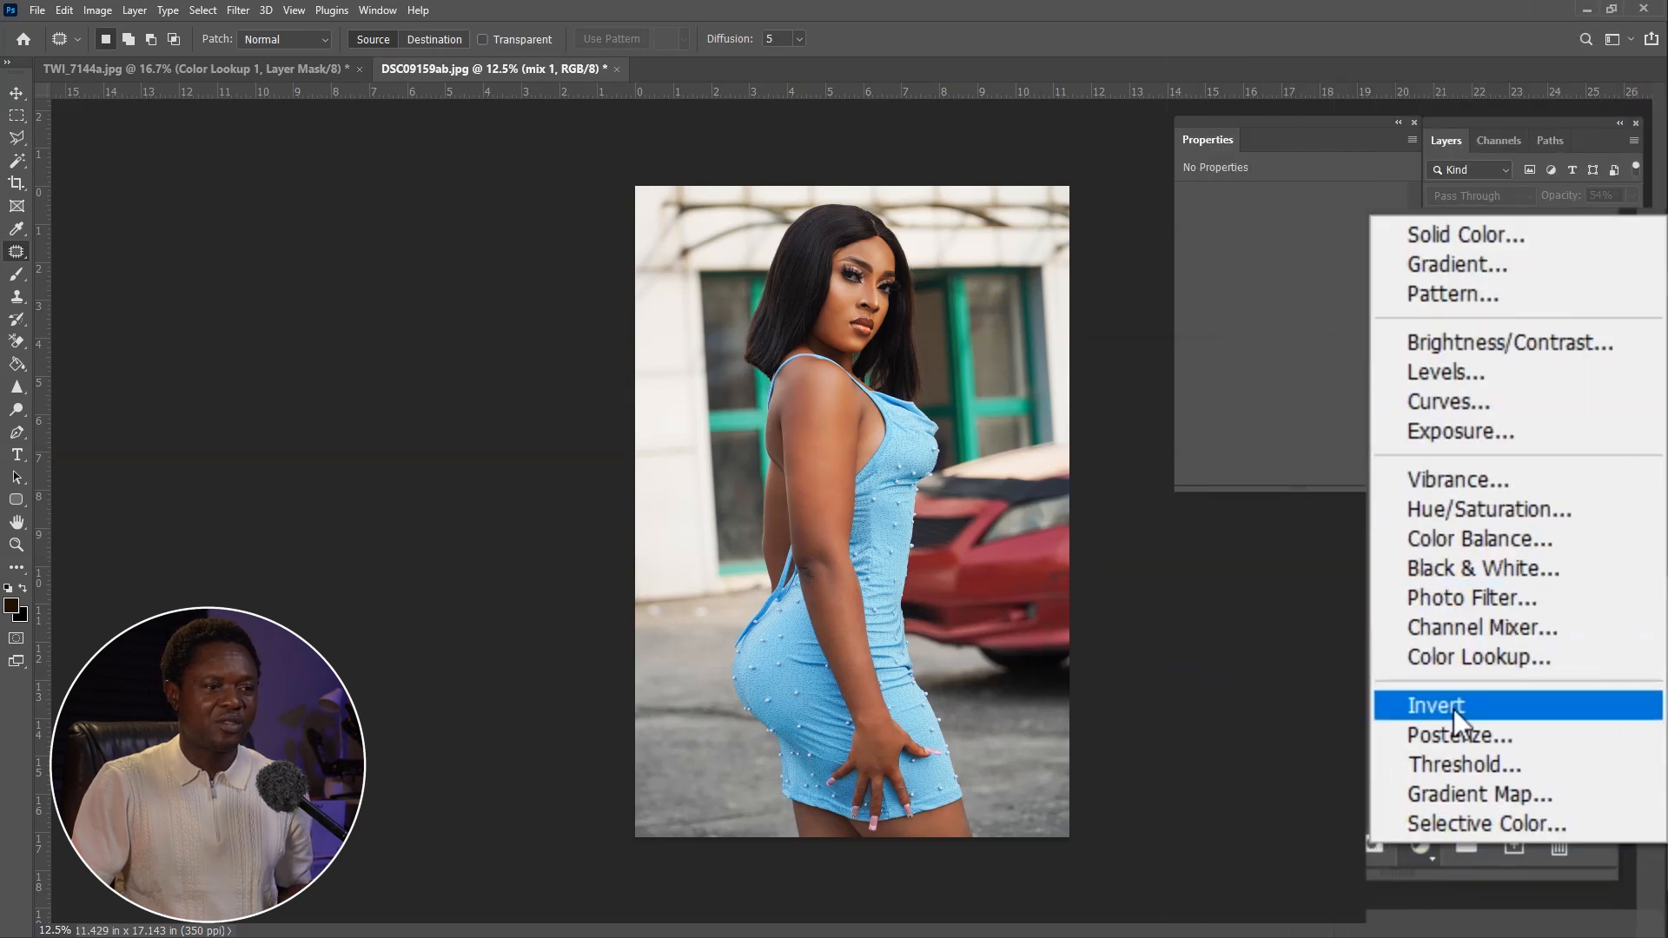
{"action": "left_click", "coordinate": [1488, 660]}
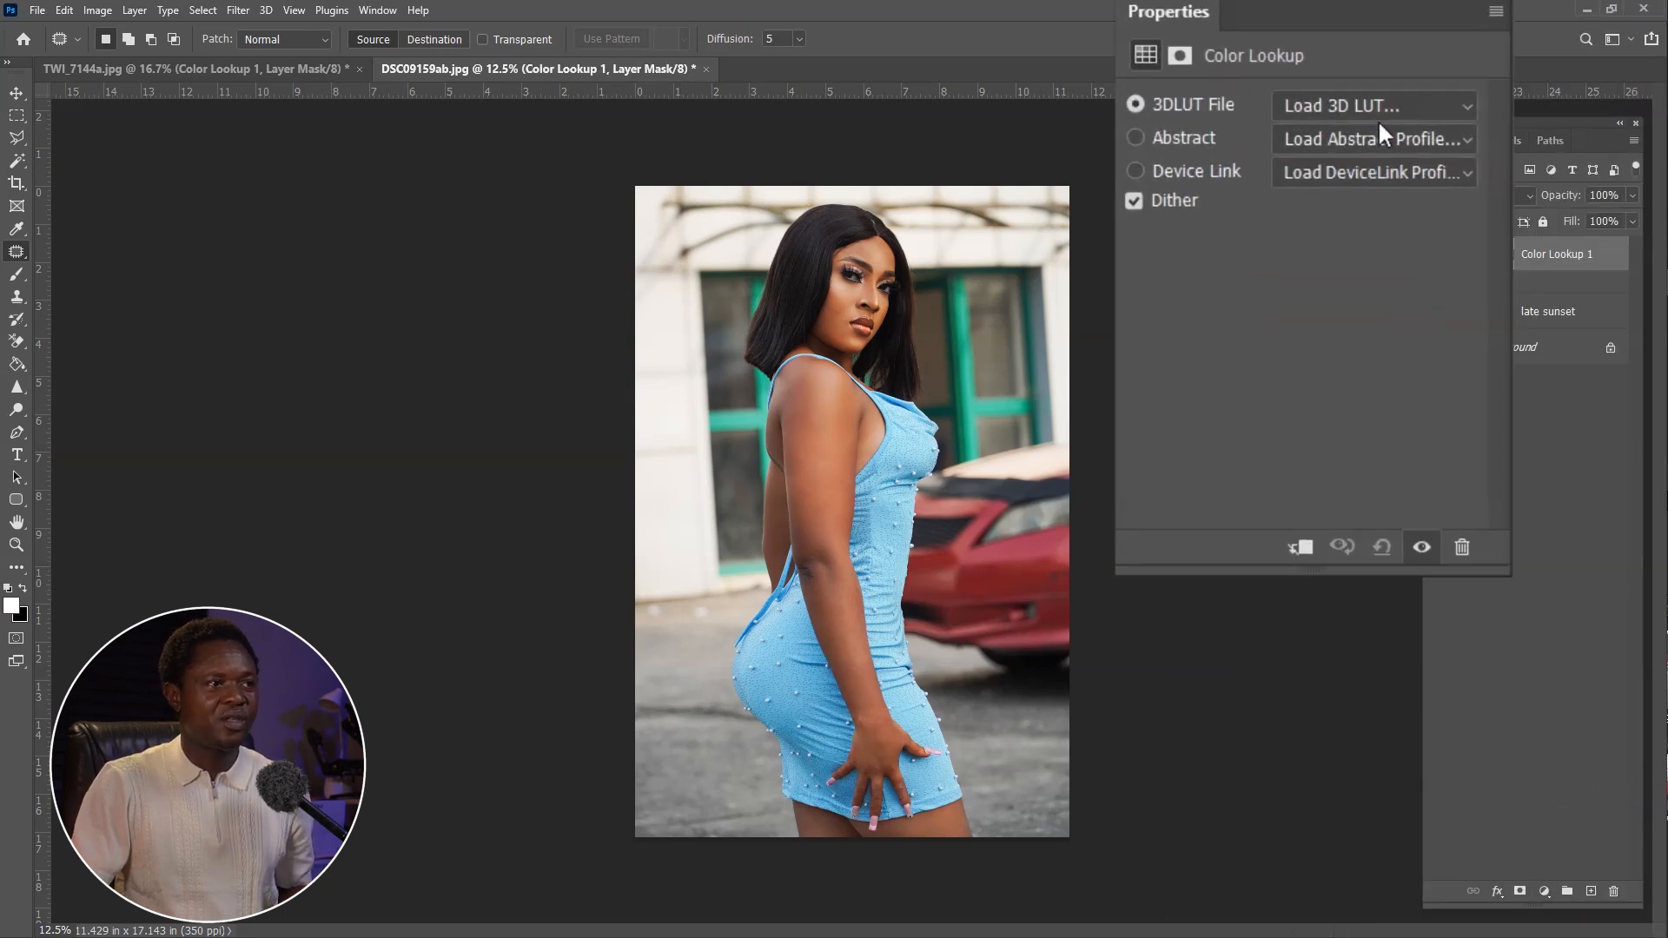
{"action": "left_click", "coordinate": [1368, 115]}
{"action": "left_click", "coordinate": [1367, 903]}
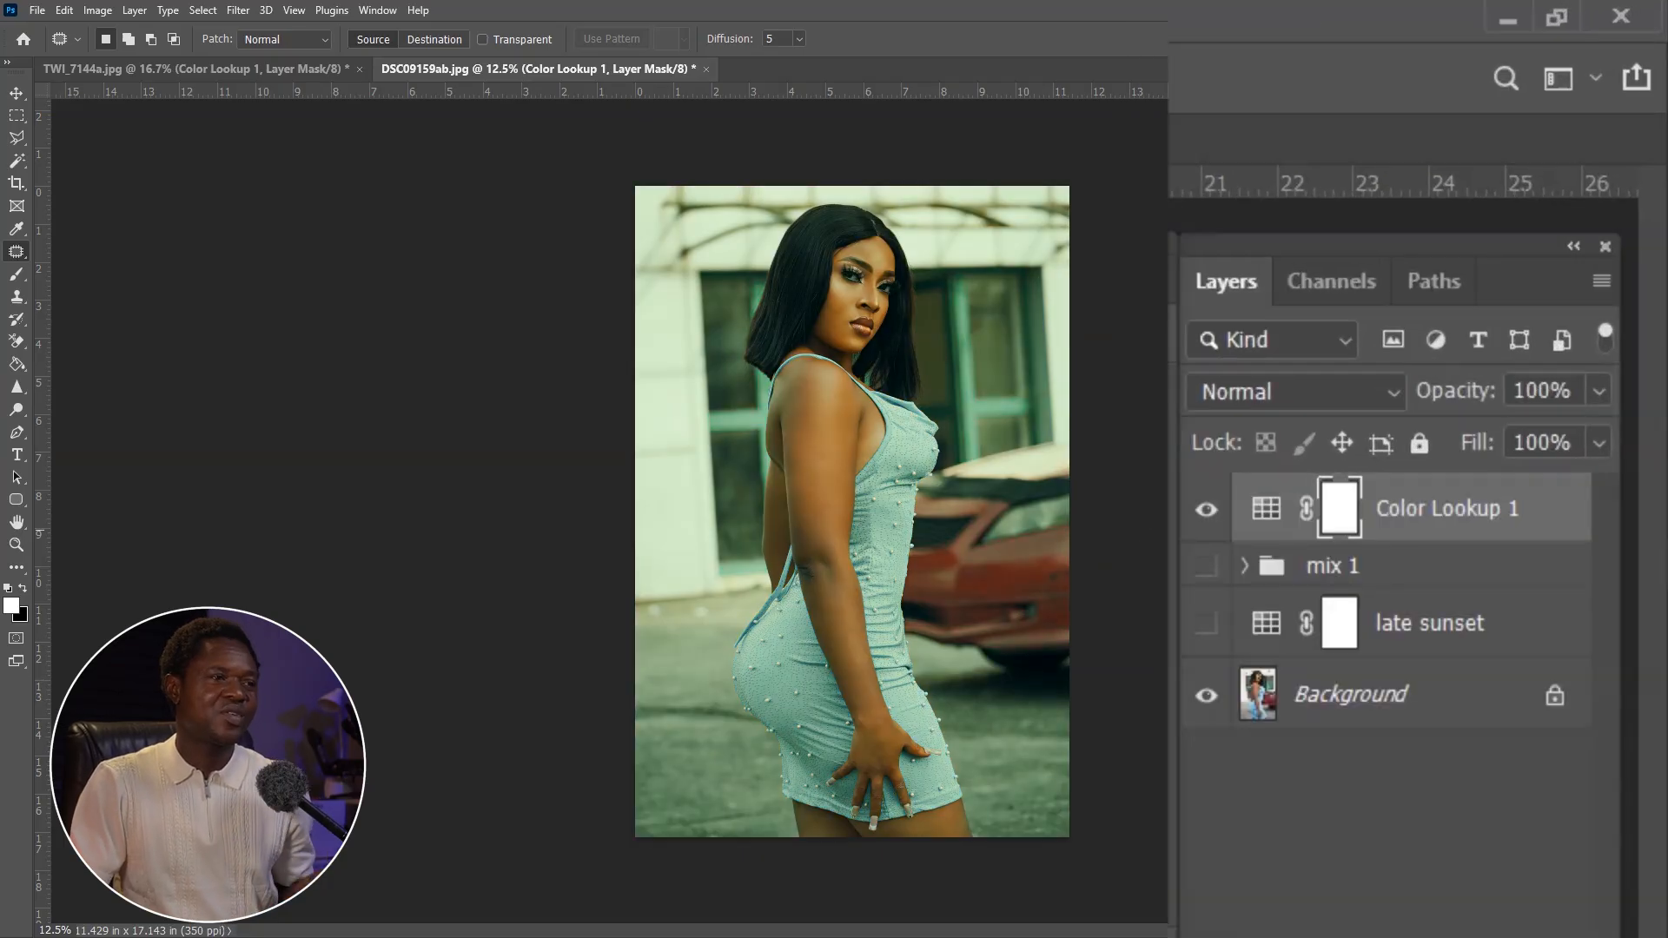
{"action": "left_click_drag", "start_coordinate": [1465, 388], "coordinate": [1433, 408]}
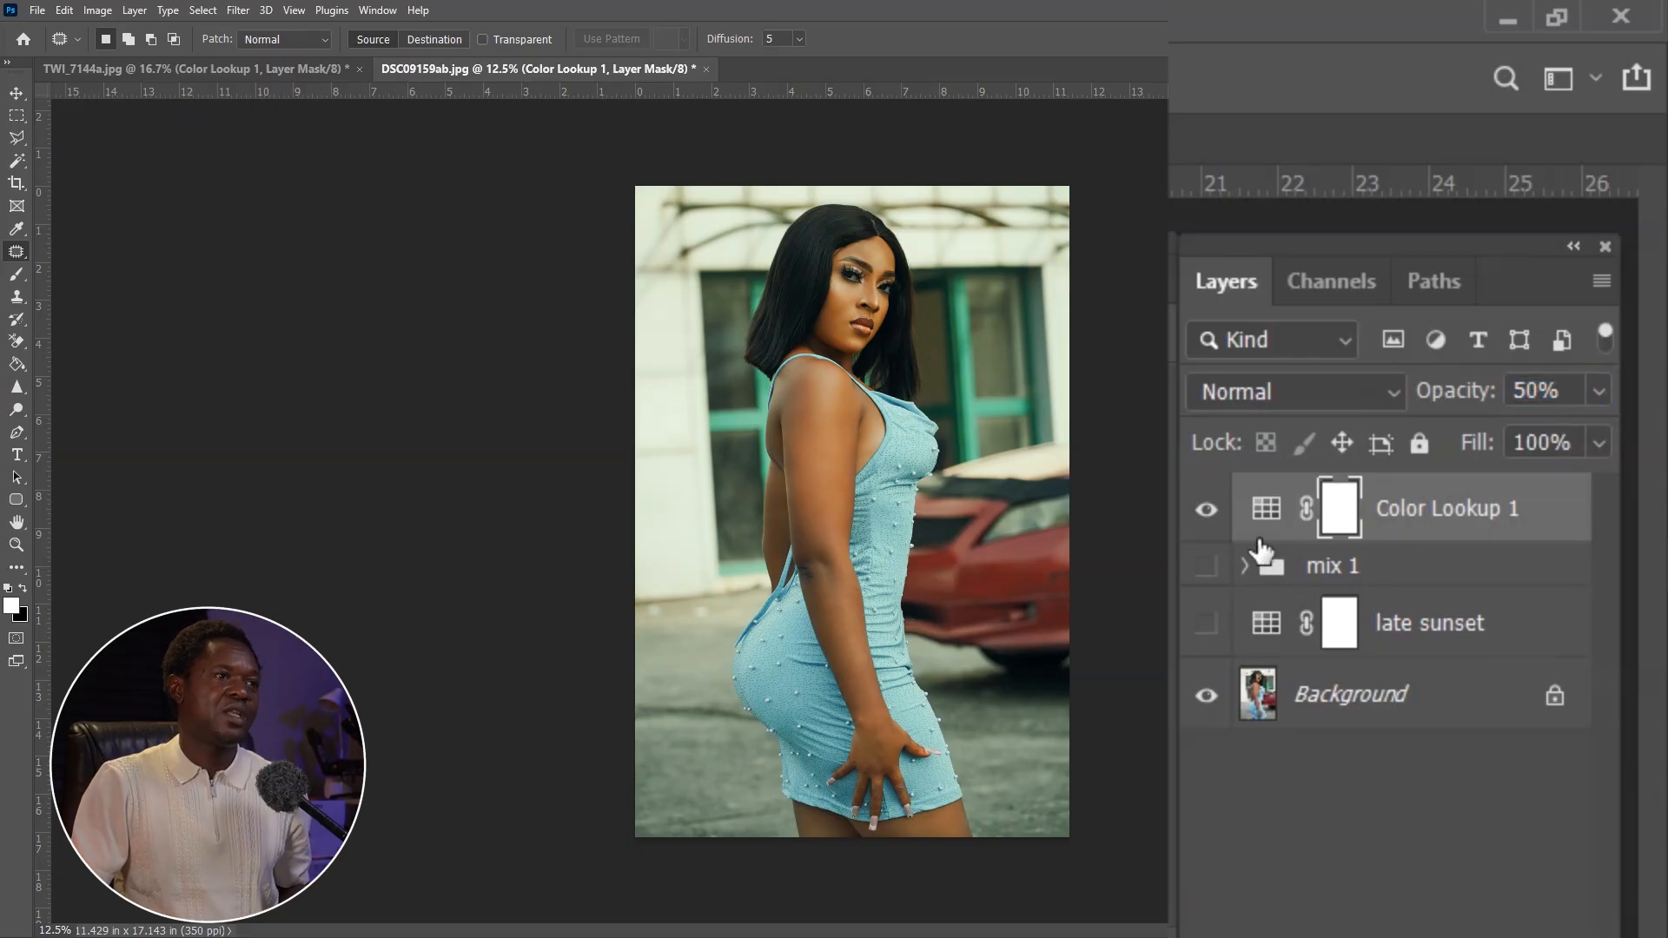
Toggle the TensionGreen Color Lookup layer's visibility to compare before and after, and leave it visible.
{"action": "left_click", "coordinate": [1206, 510]}
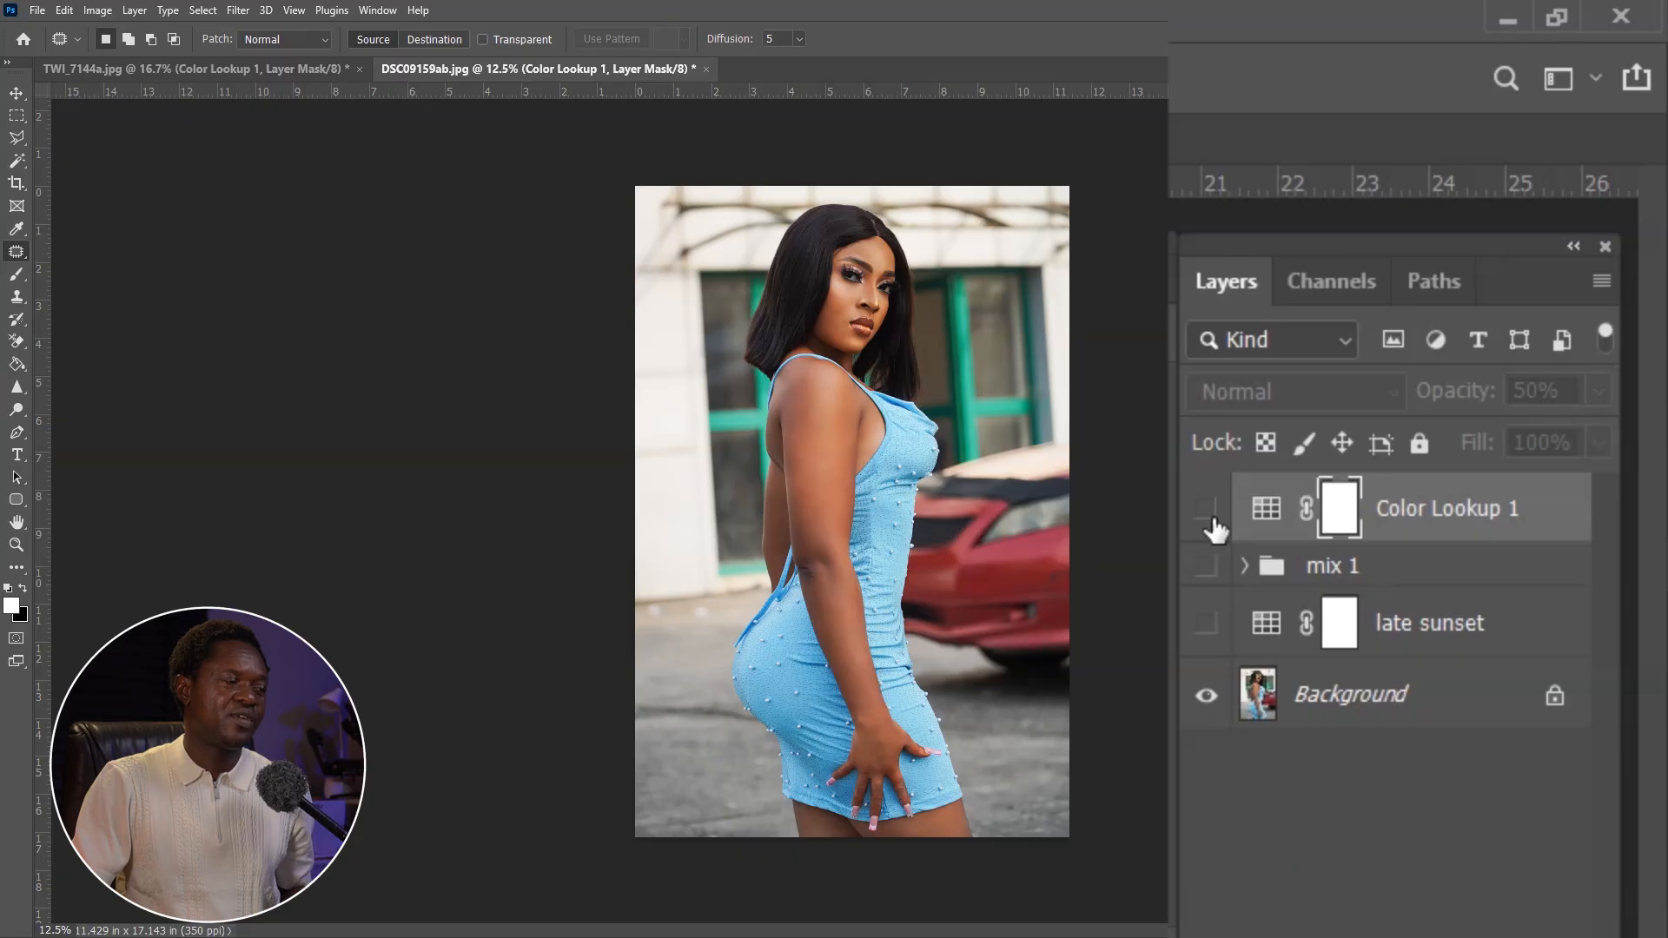
{"action": "left_click", "coordinate": [1212, 519]}
{"action": "left_click", "coordinate": [1213, 519]}
{"action": "left_click", "coordinate": [1213, 519]}
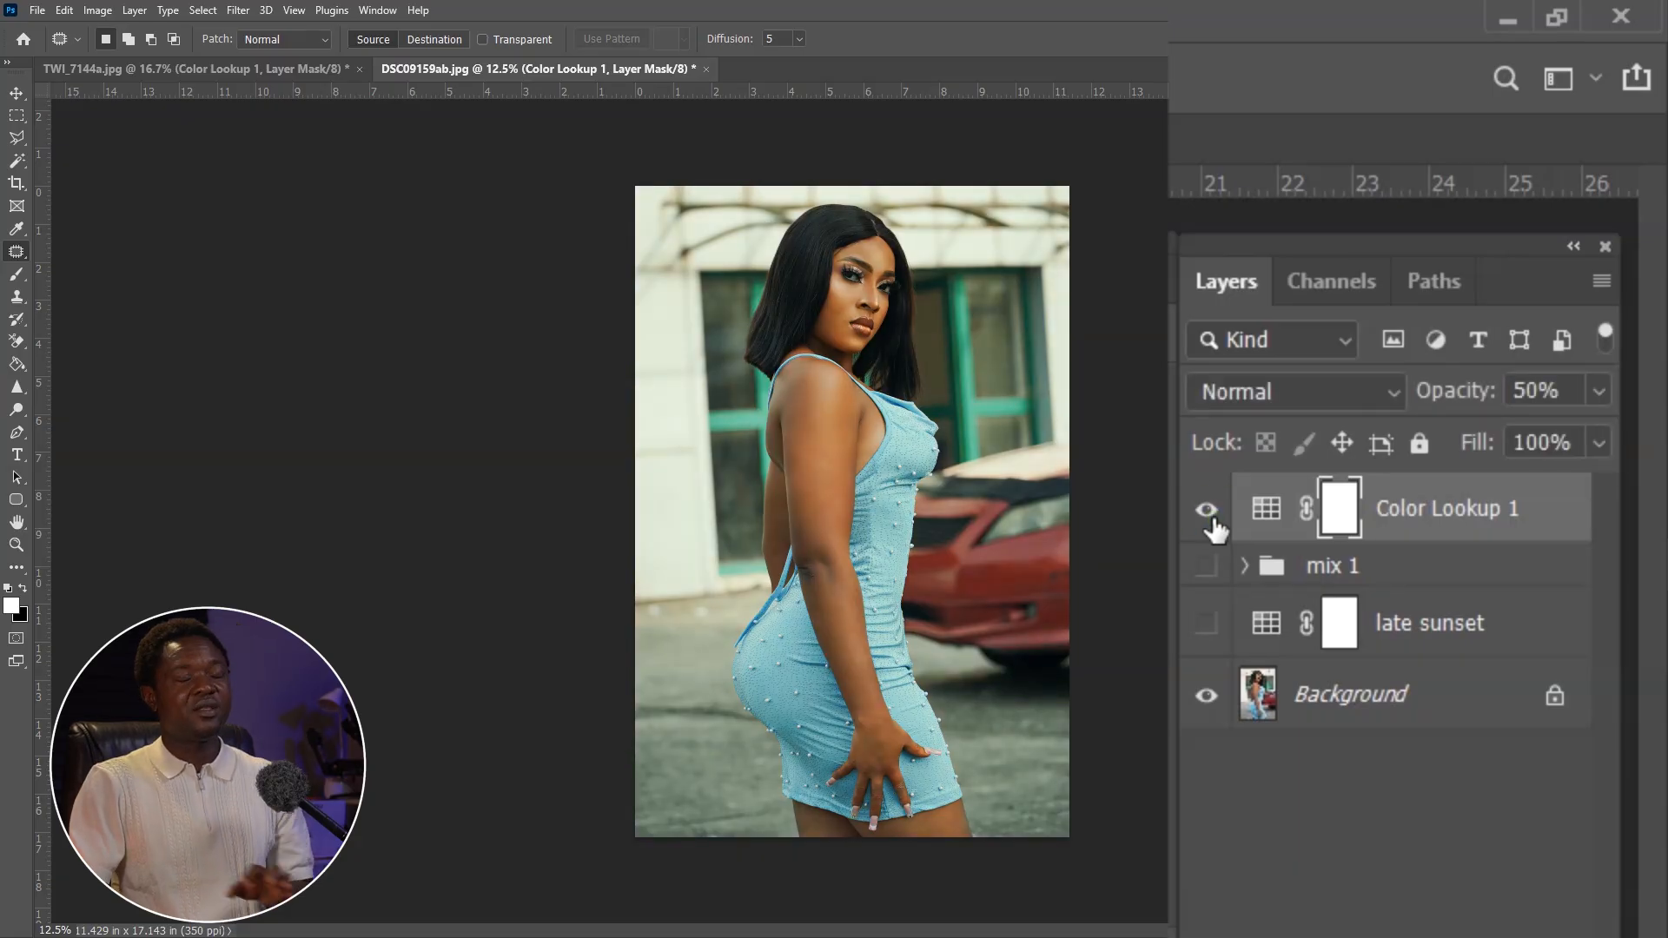
Lower the TensionGreen Color Lookup layer's opacity to 30%, compare before and after, and leave the layer hidden.
{"action": "left_click_drag", "start_coordinate": [1447, 394], "coordinate": [1424, 404]}
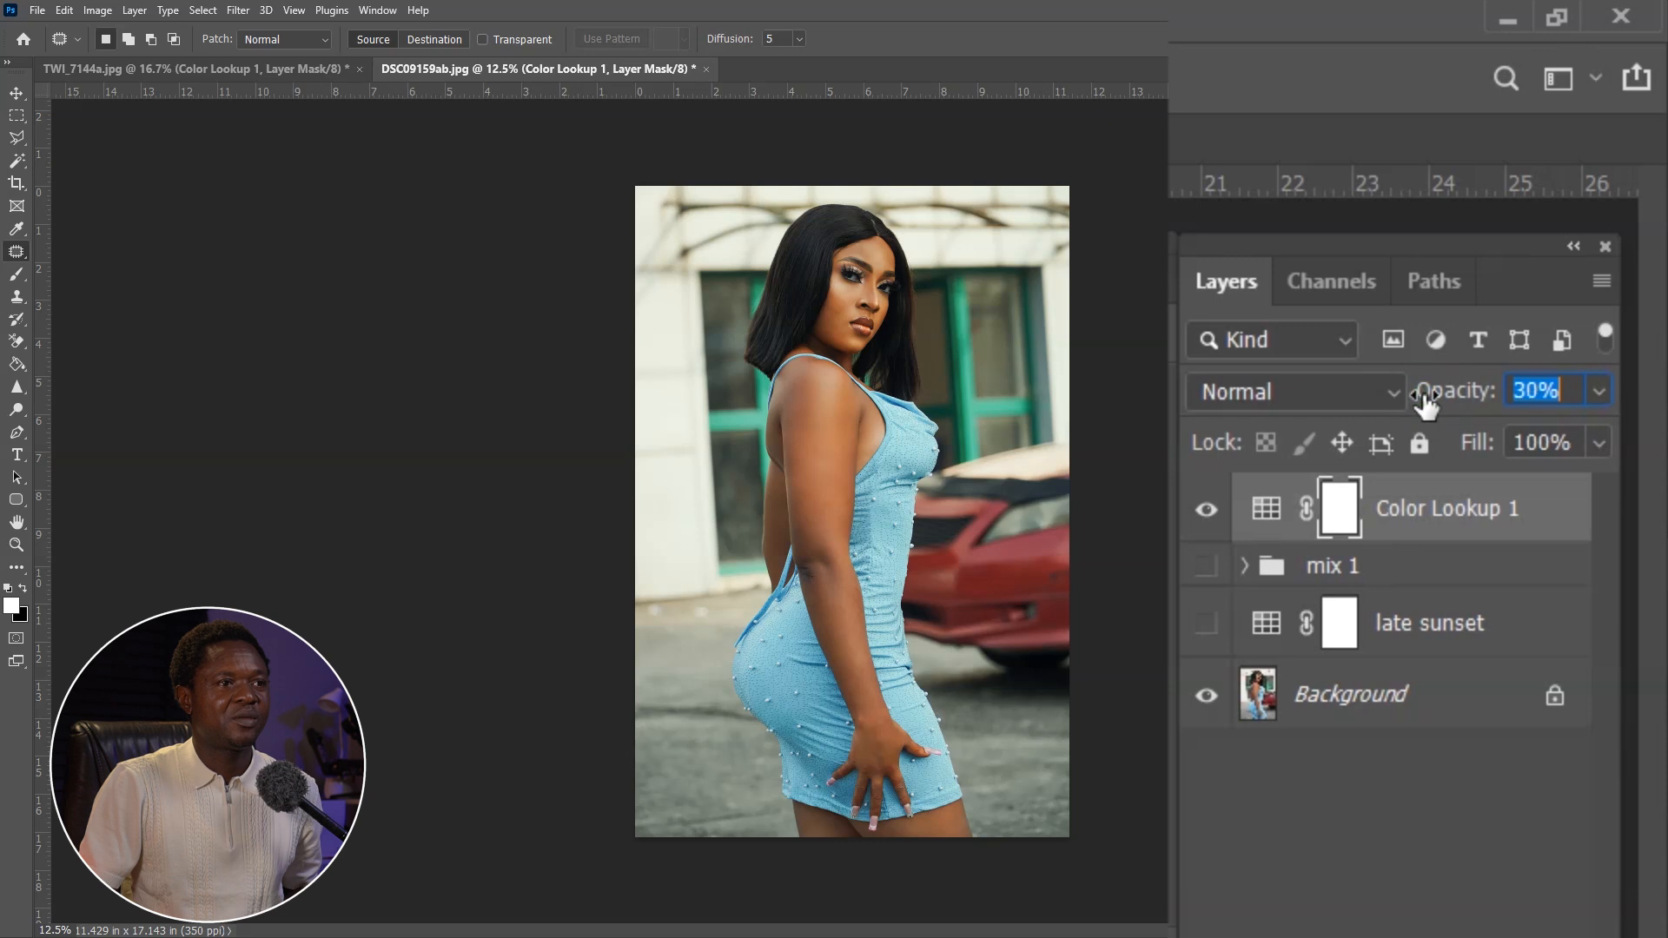
{"action": "left_click", "coordinate": [1209, 511]}
{"action": "left_click", "coordinate": [1210, 512]}
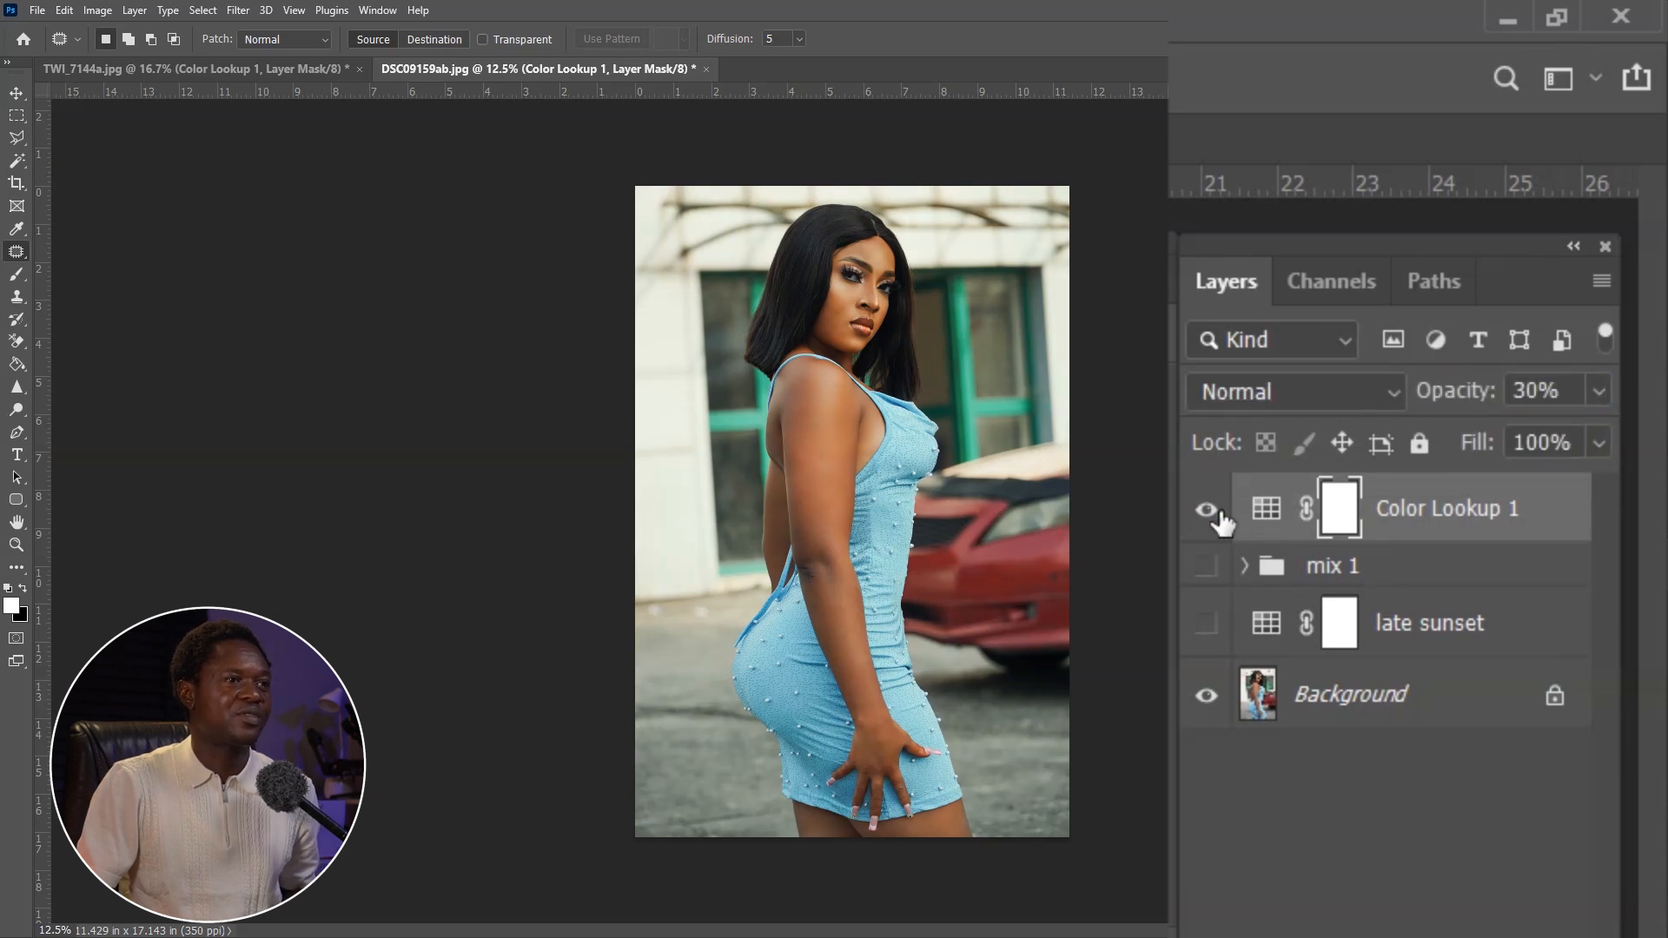
{"action": "left_click", "coordinate": [1208, 511]}
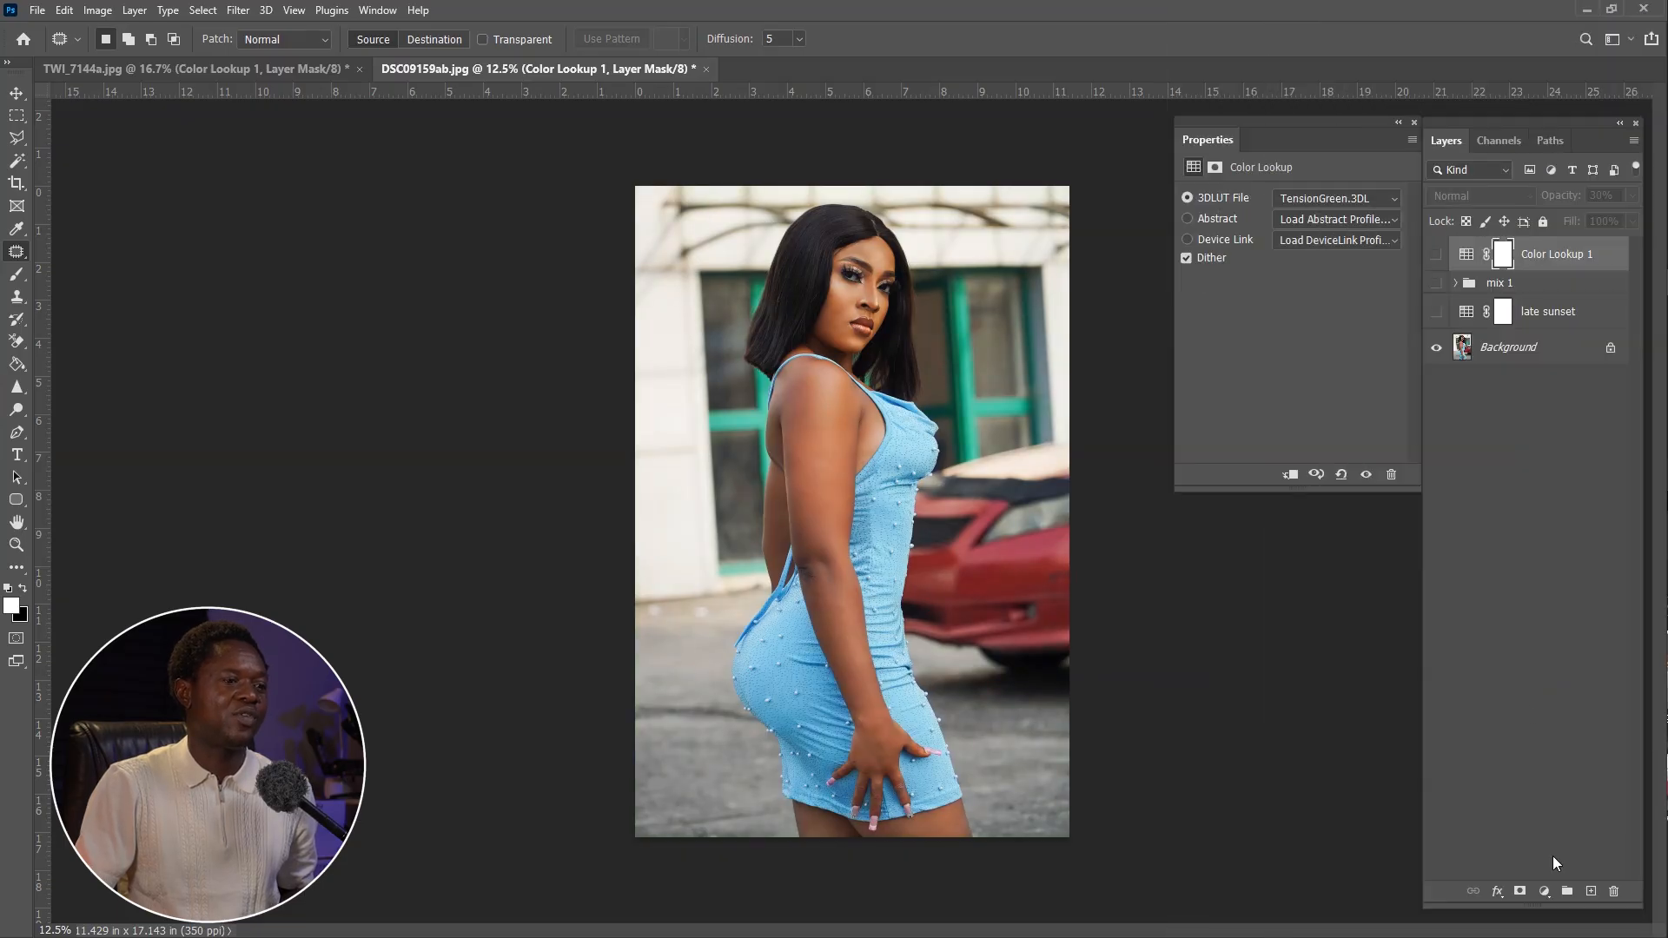
Add another Color Lookup layer at the top of the stack and apply a warm-toned 3DLUT preset to it.
{"action": "left_click", "coordinate": [1544, 891]}
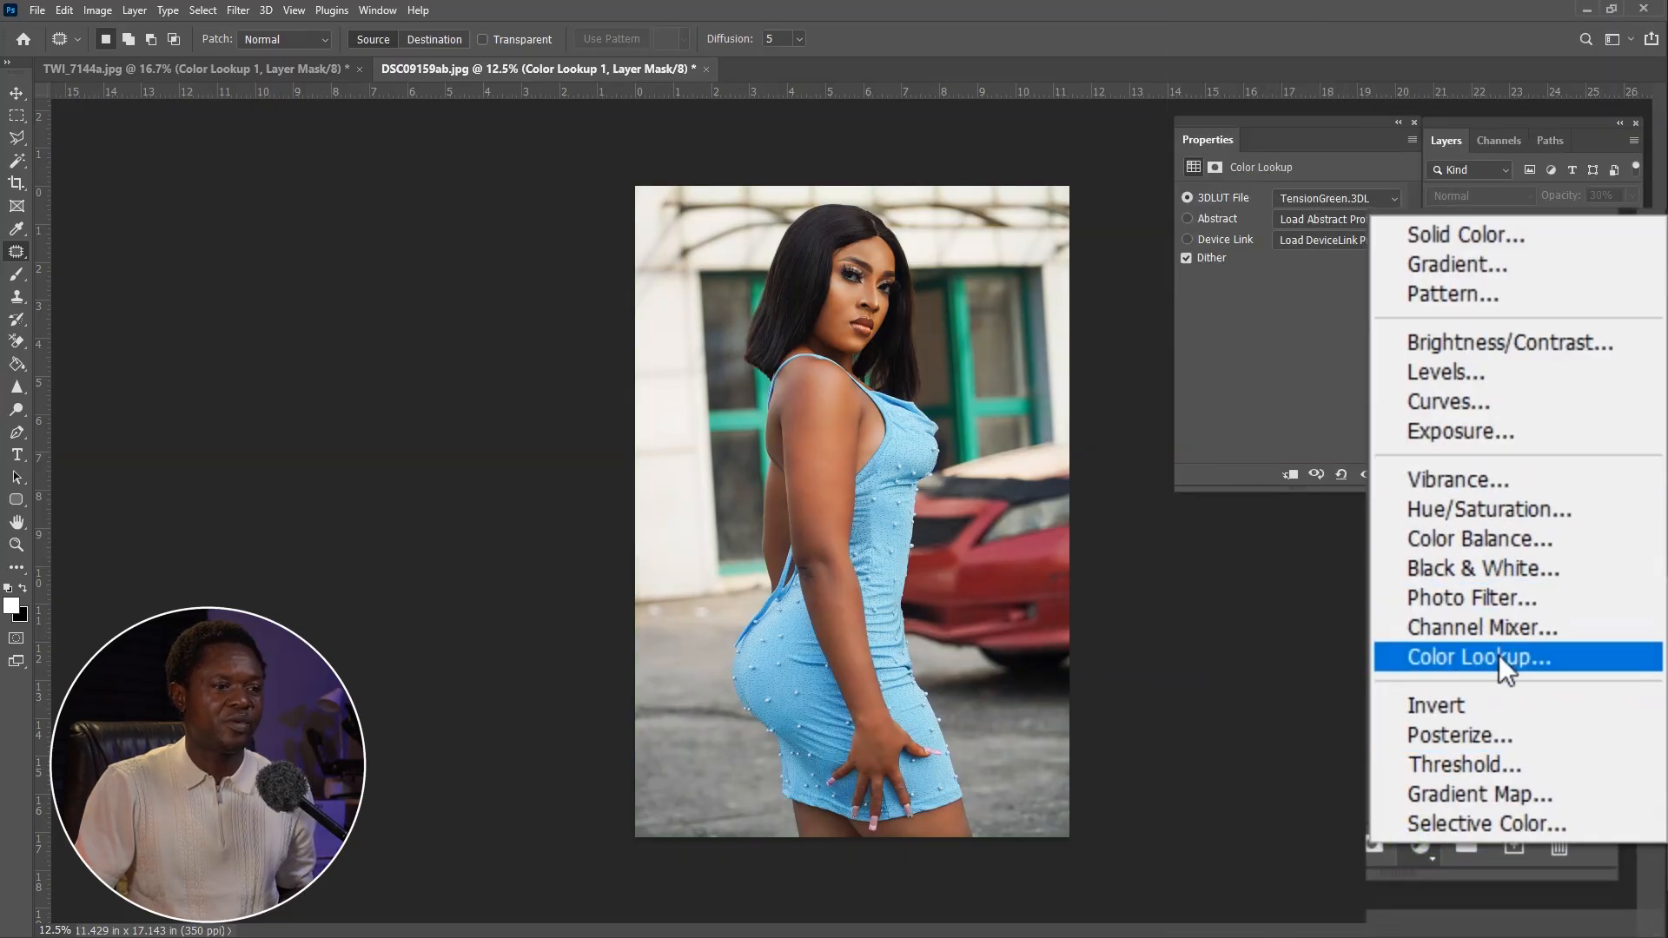
{"action": "left_click", "coordinate": [1579, 796]}
{"action": "left_click", "coordinate": [1329, 199]}
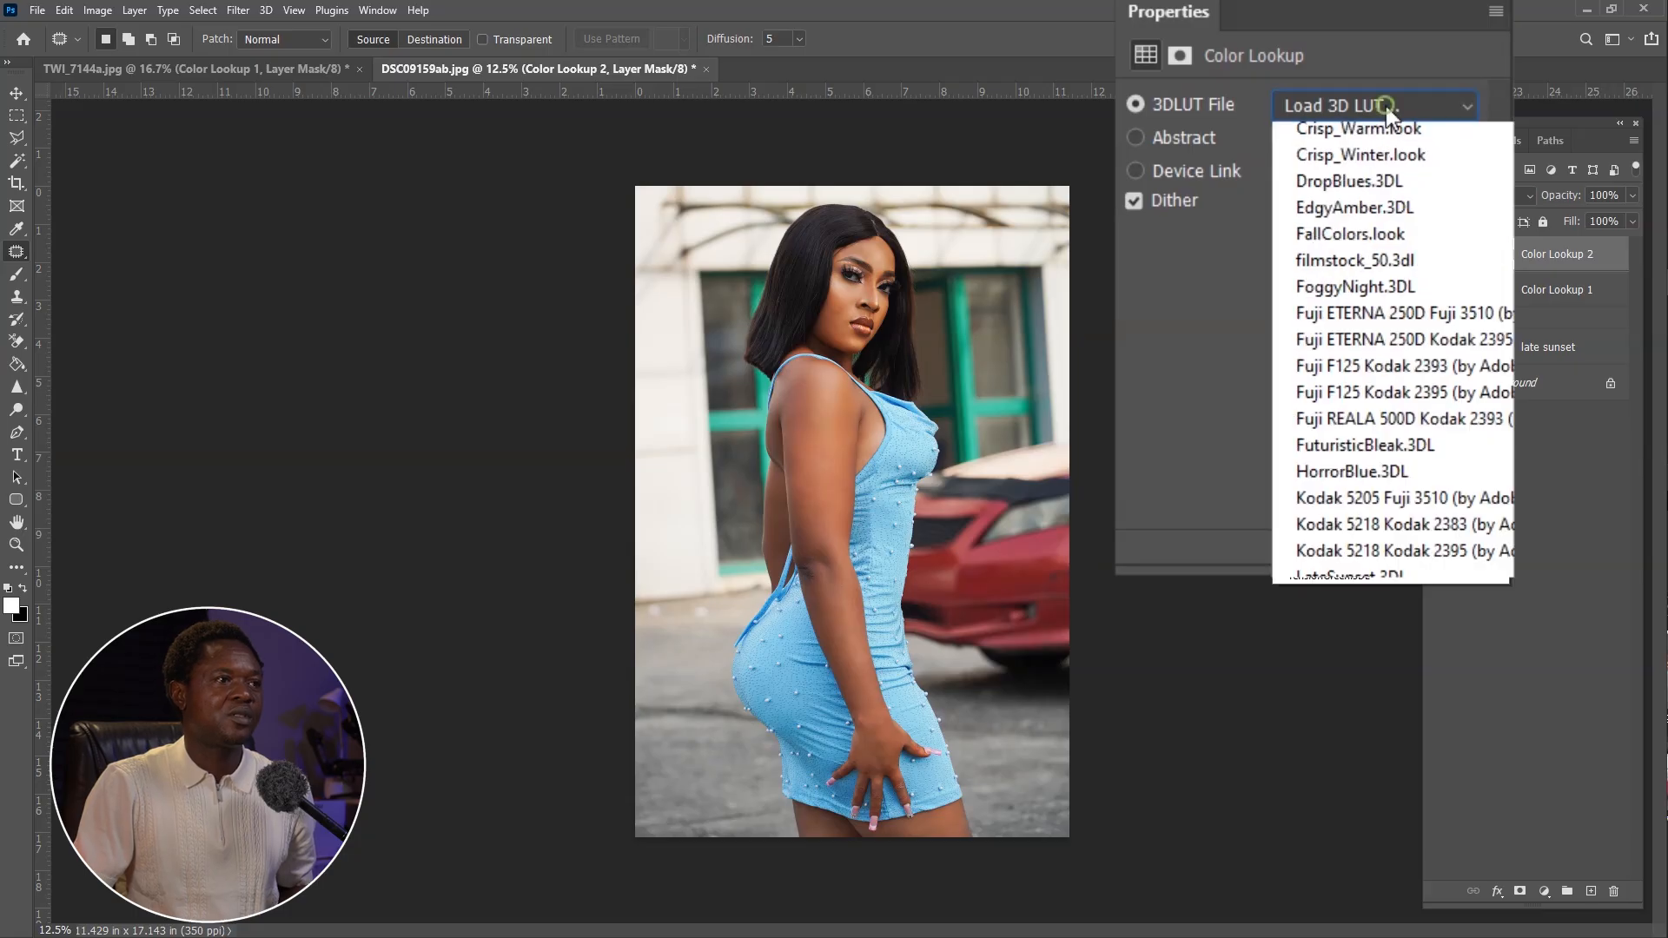
{"action": "left_click", "coordinate": [1343, 427]}
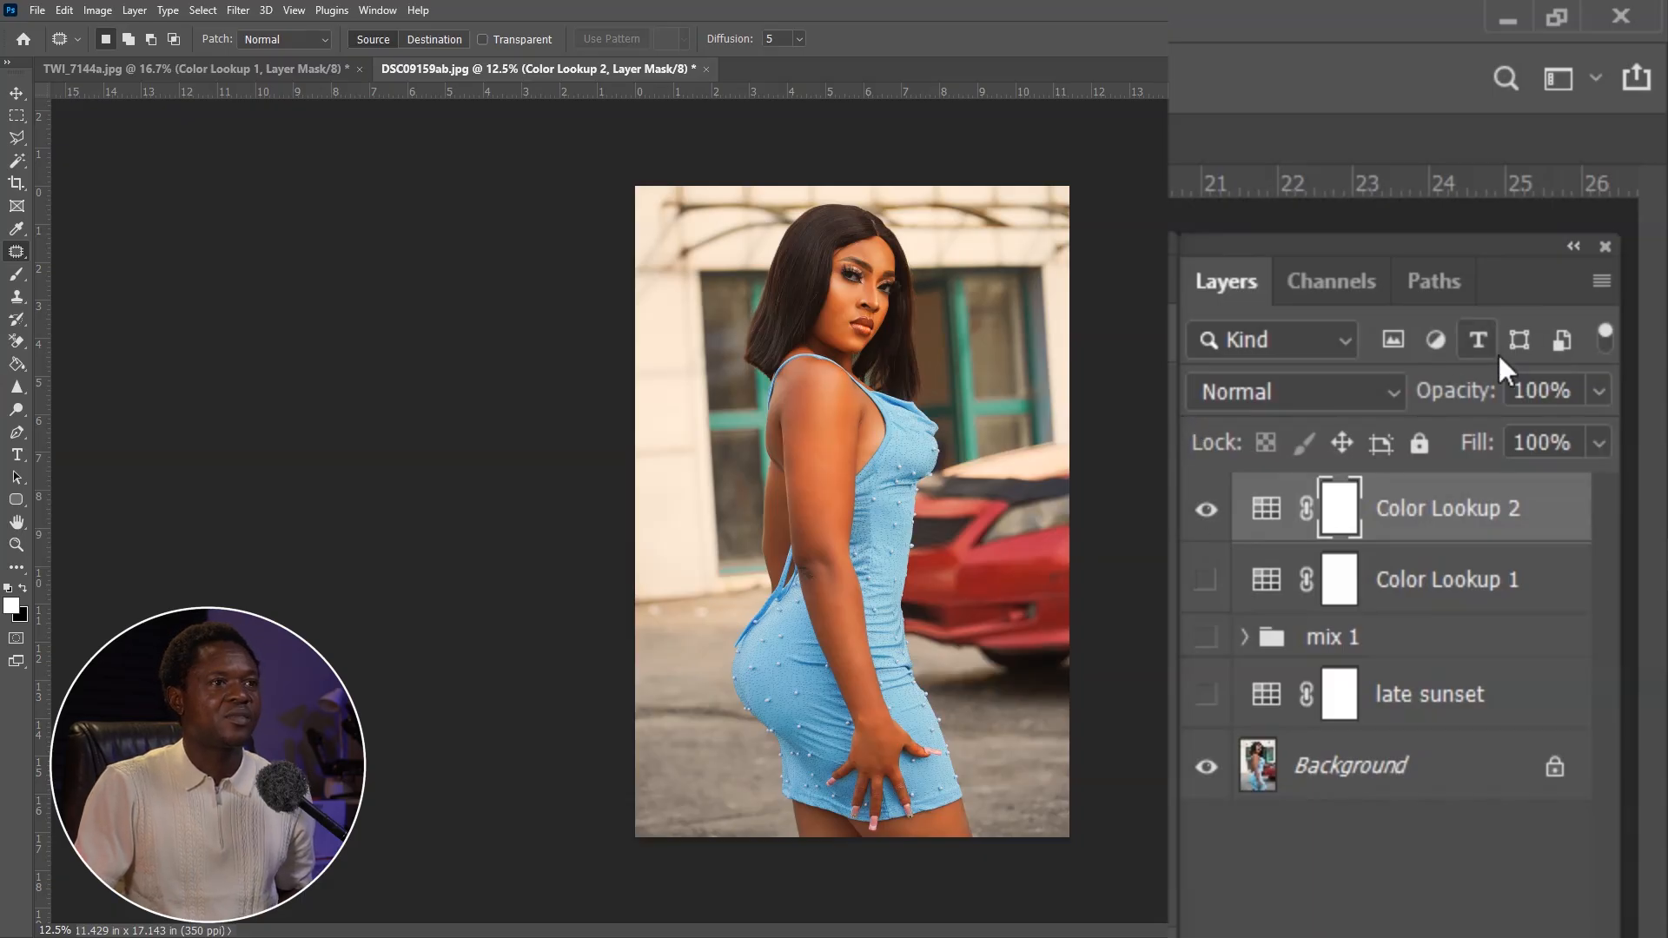
Lower the top Color Lookup layer's opacity to 50%, compare before and after, and leave the layer hidden.
{"action": "left_click_drag", "start_coordinate": [1464, 401], "coordinate": [1404, 435]}
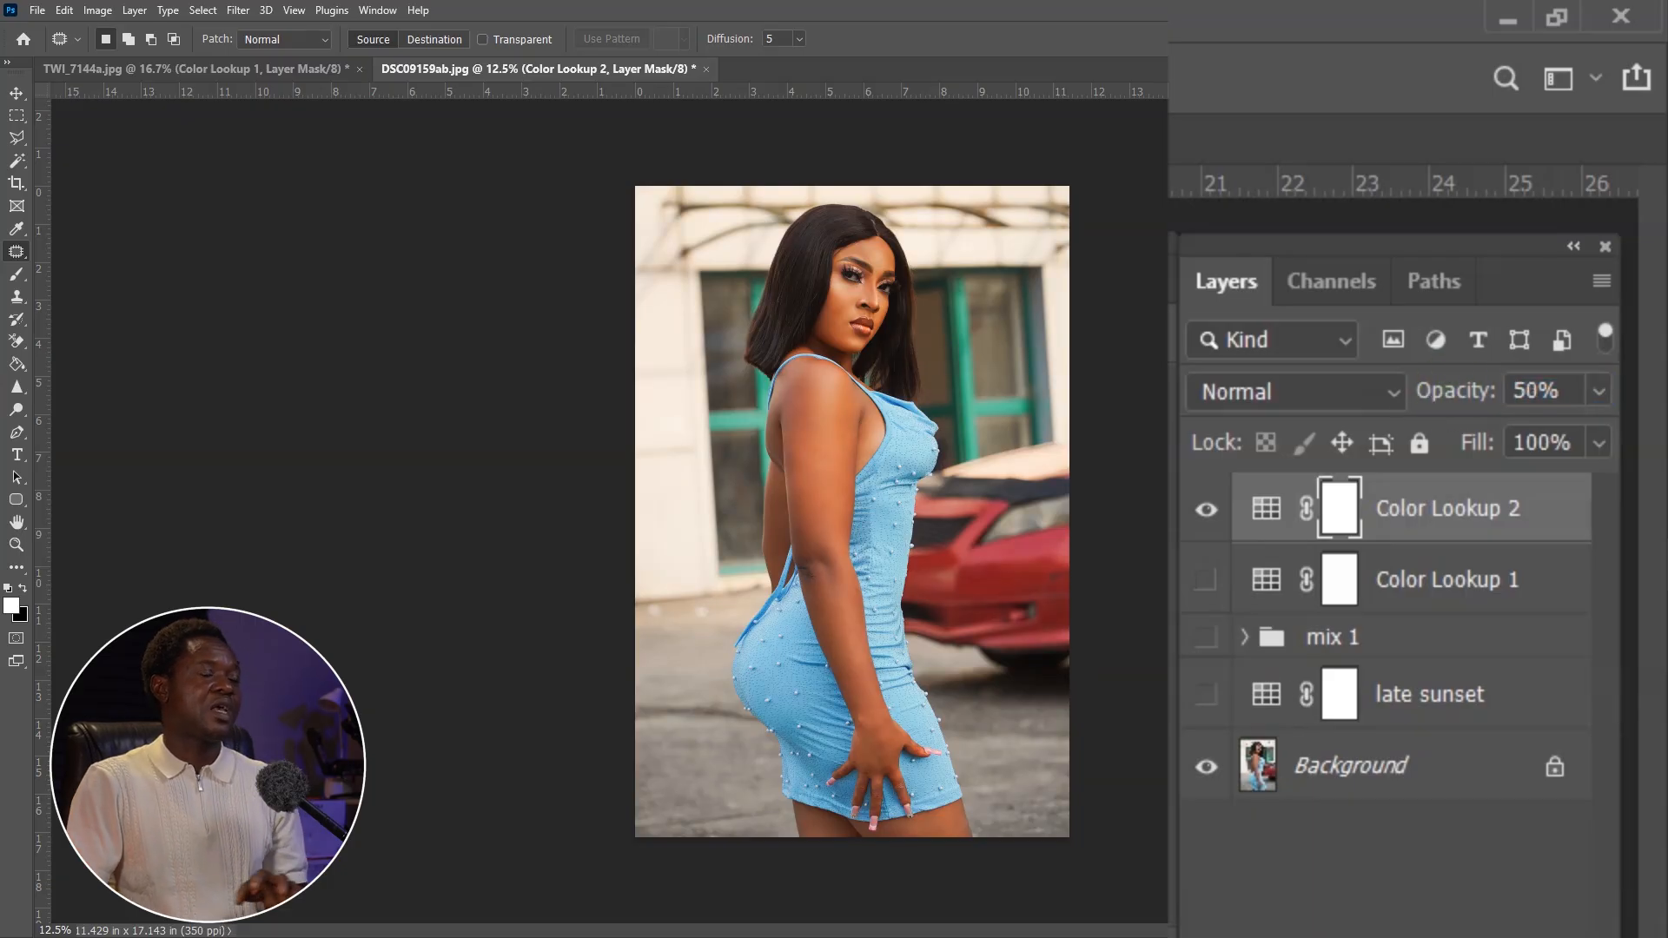
{"action": "left_click", "coordinate": [1206, 511]}
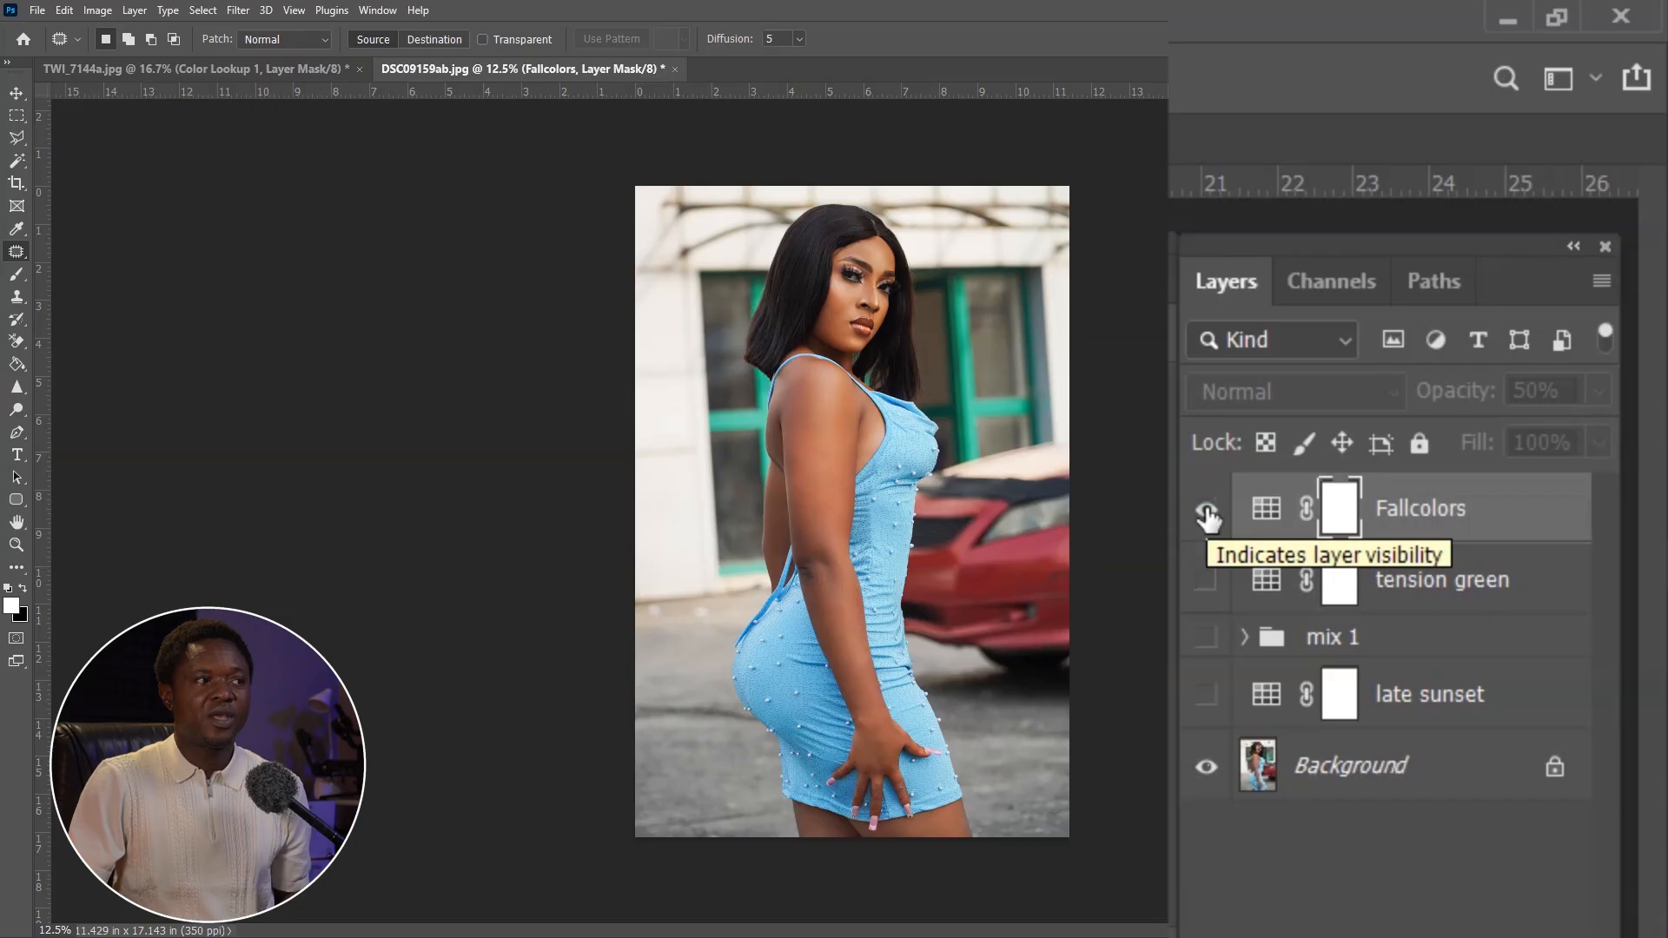
{"action": "left_click", "coordinate": [1206, 512]}
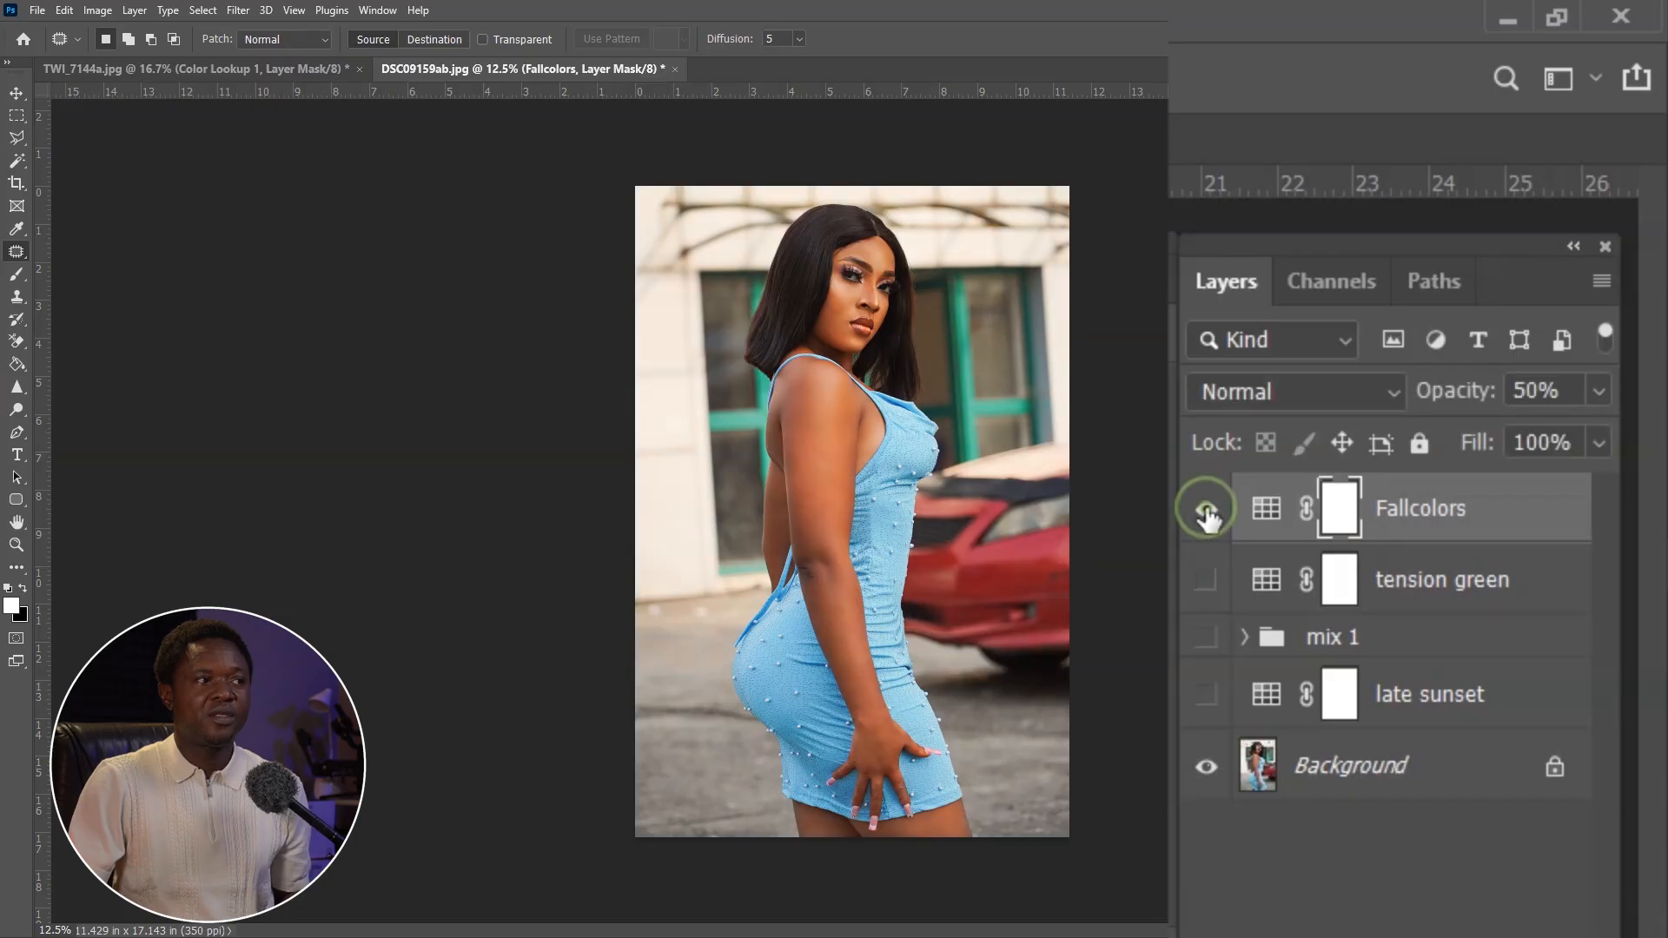
{"action": "left_click", "coordinate": [1206, 512]}
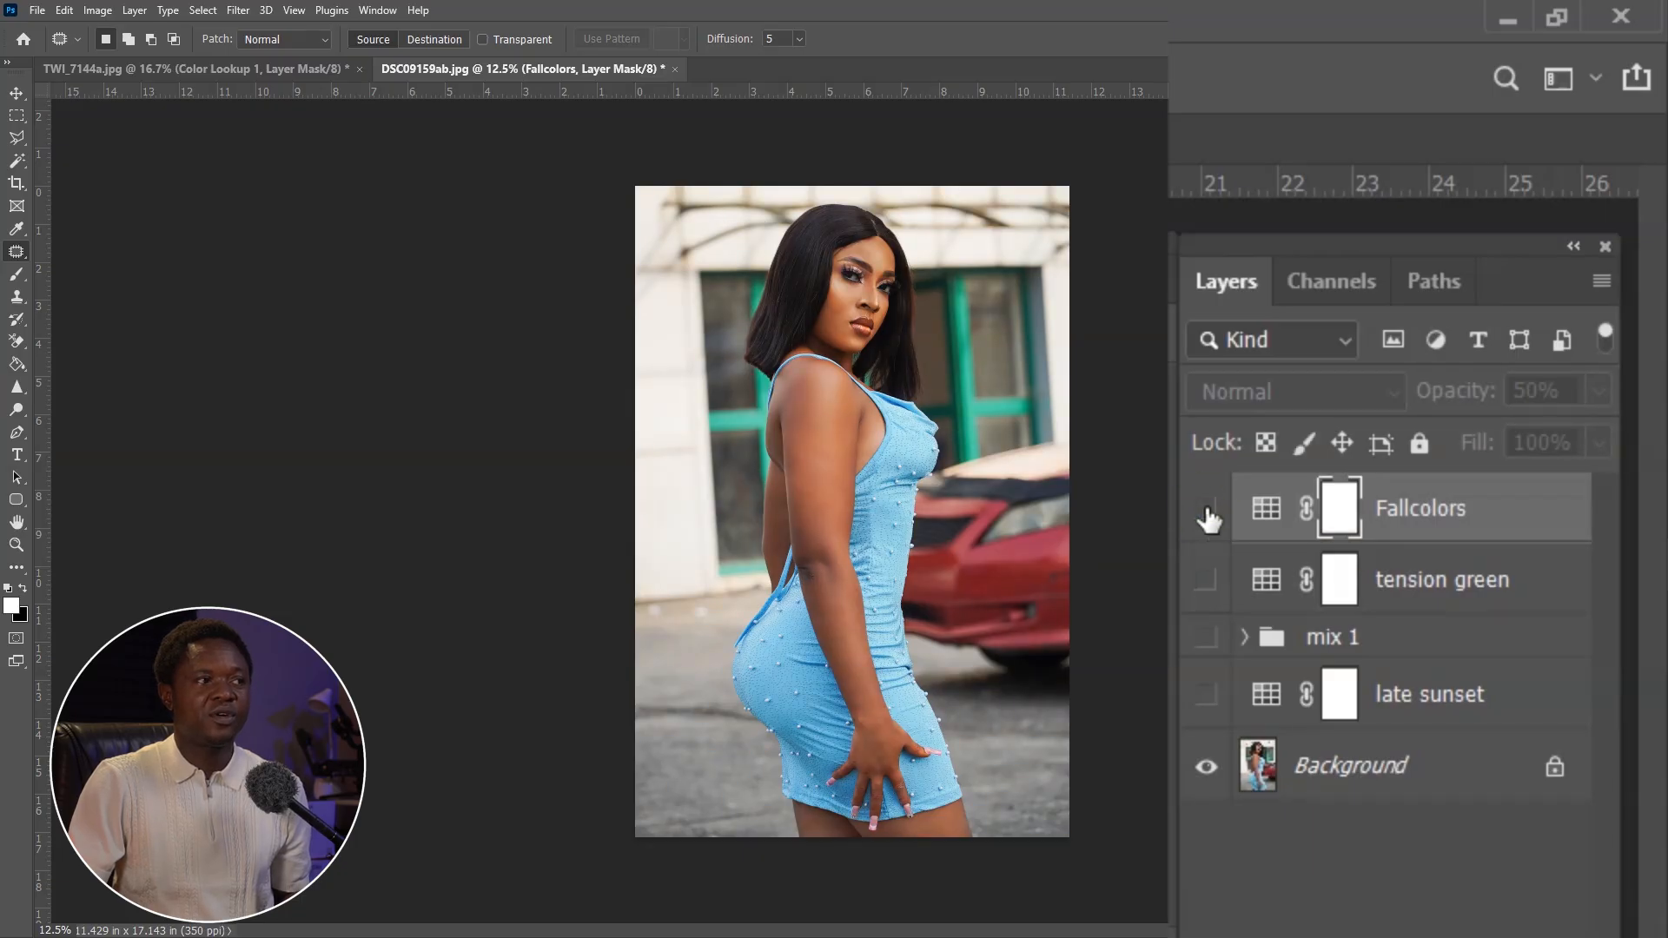
{"action": "left_click", "coordinate": [1207, 512]}
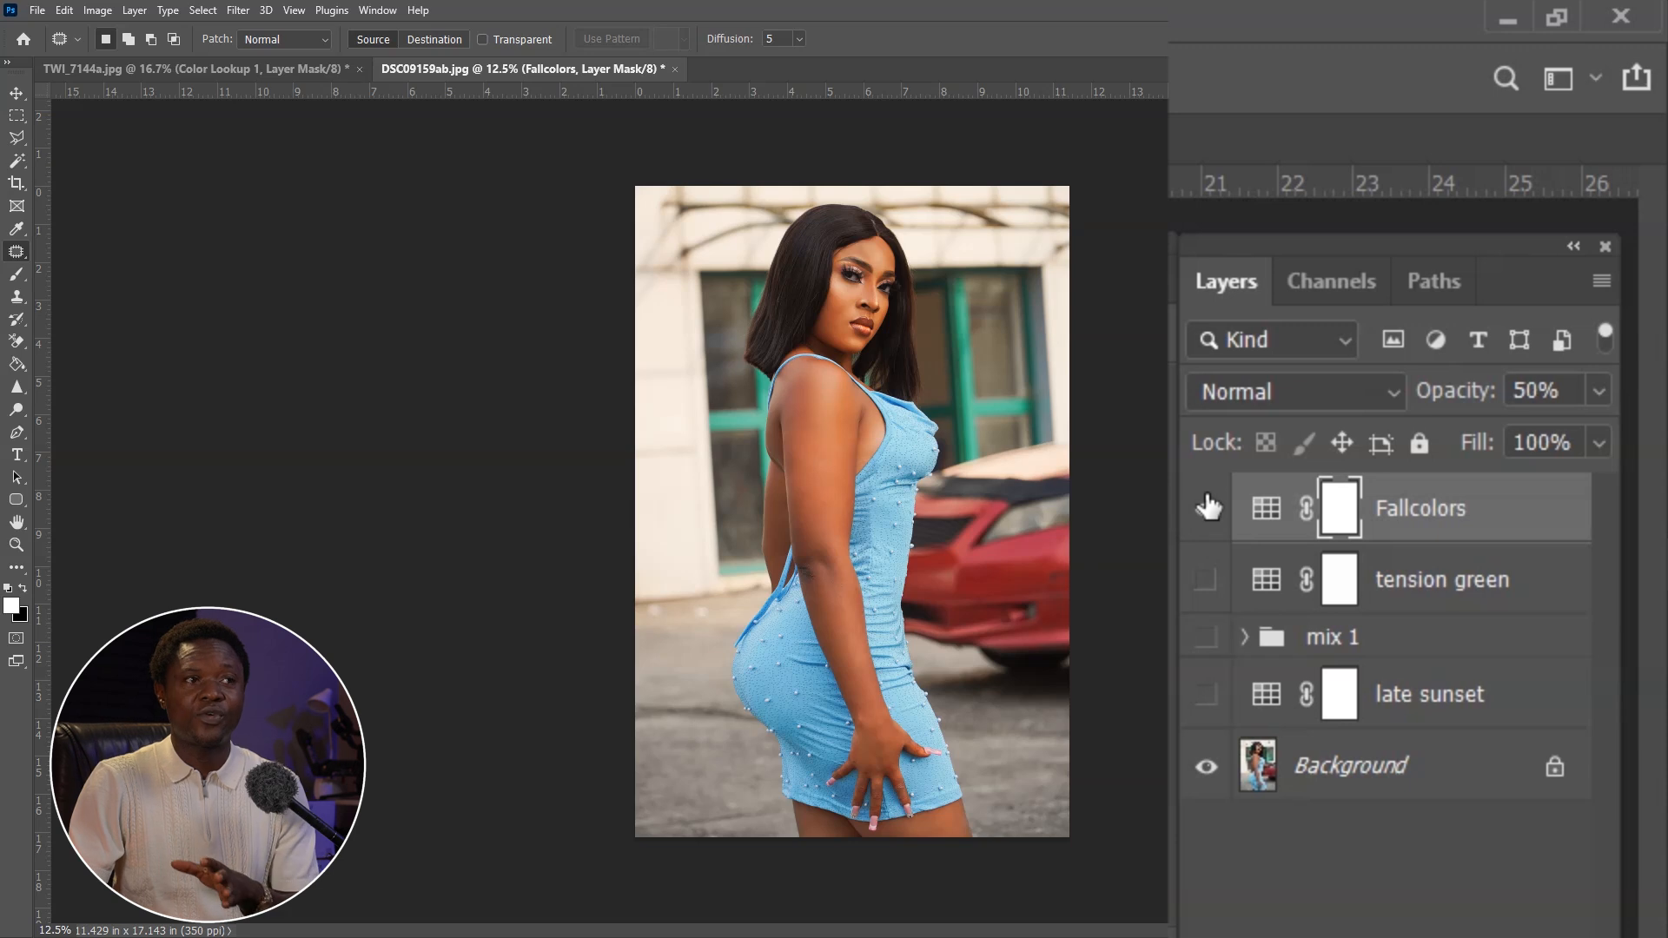
{"action": "left_click", "coordinate": [1206, 511]}
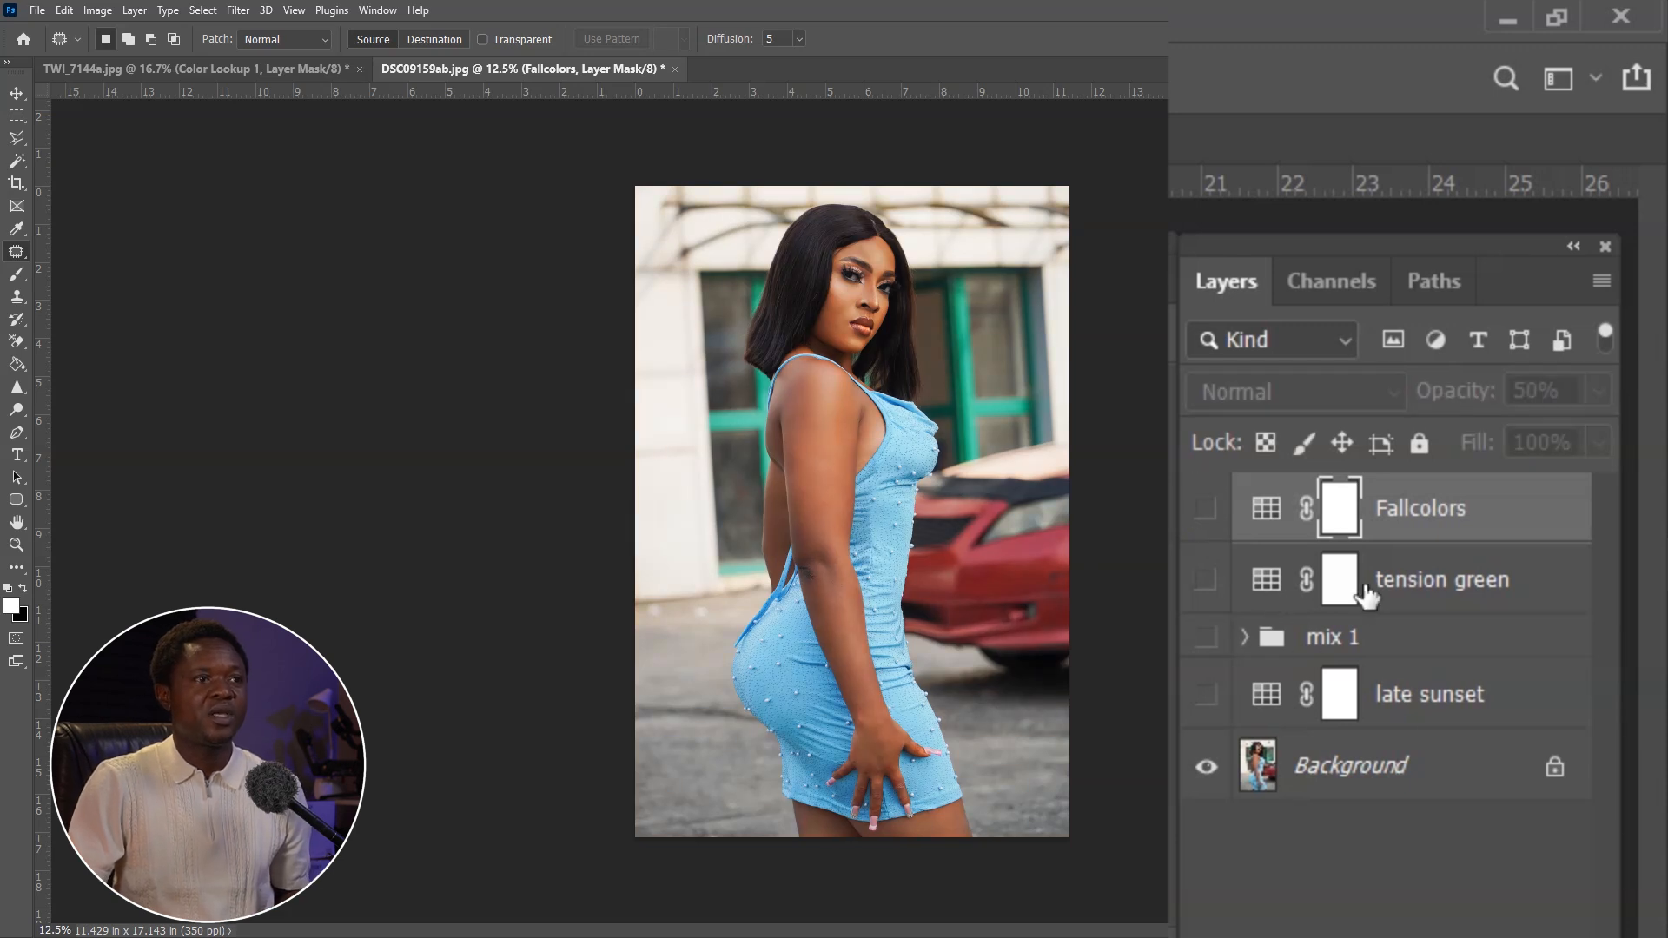
Toggle the tension green layer's visibility to review its grade against the original, and leave it hidden.
{"action": "left_click", "coordinate": [1209, 586]}
{"action": "left_click", "coordinate": [1209, 588]}
{"action": "left_click", "coordinate": [1209, 587]}
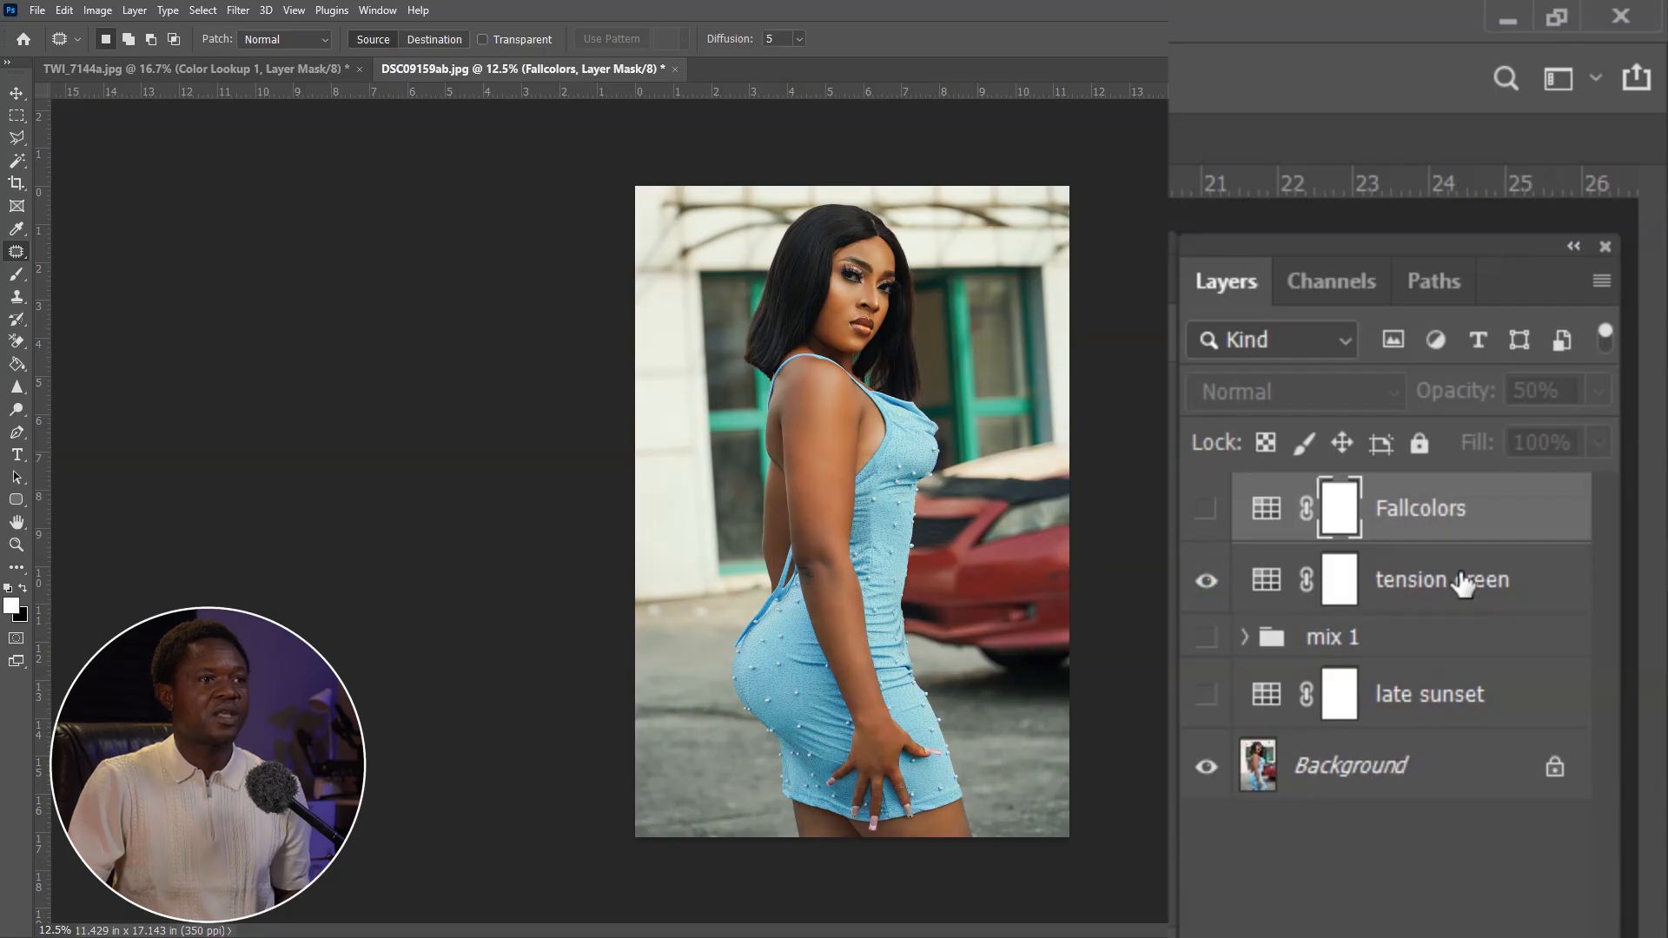
{"action": "left_click", "coordinate": [1209, 587]}
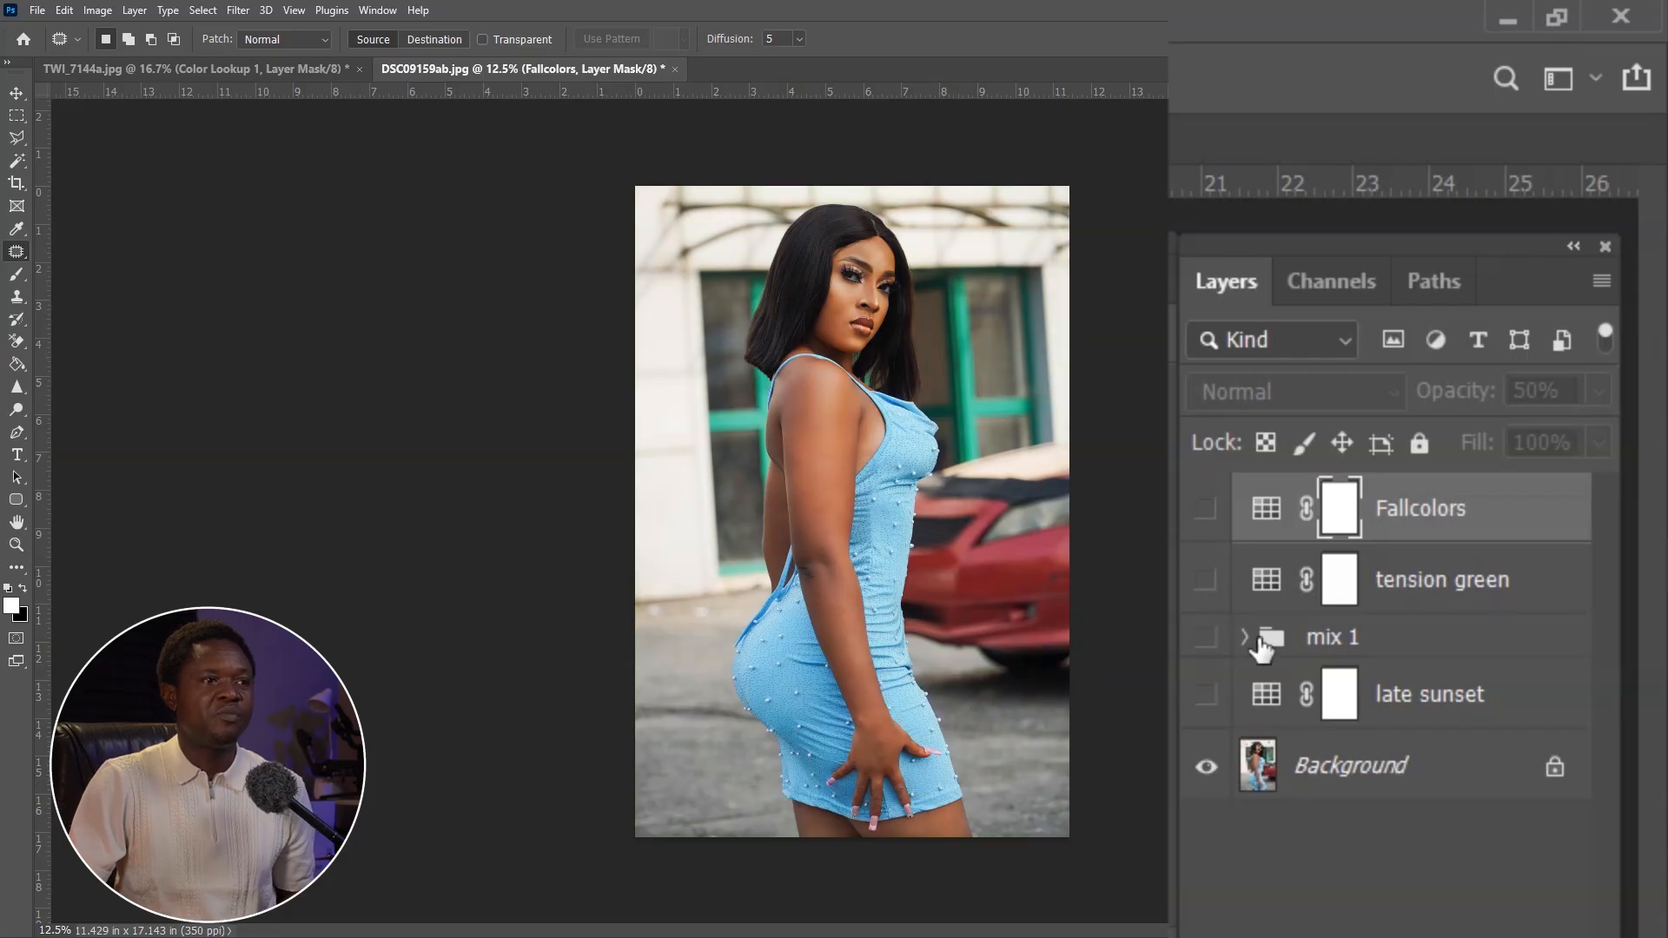
Expand the mix 1 group, compare its combined grade with the original, and leave the group visible.
{"action": "left_click", "coordinate": [1246, 638]}
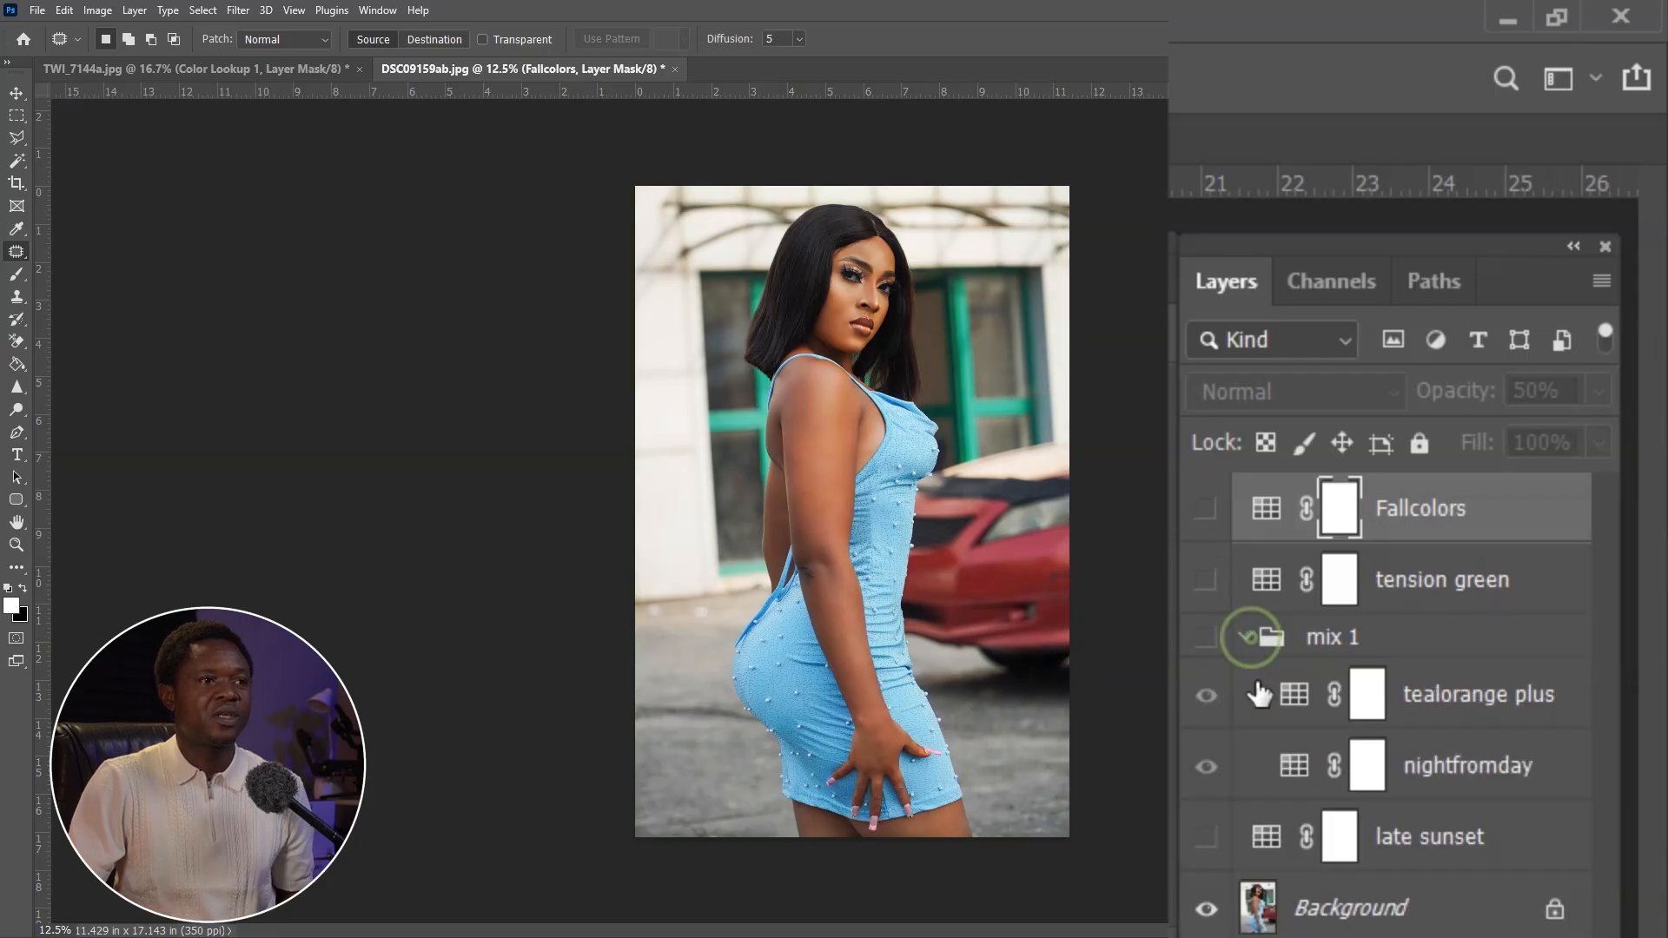
{"action": "left_click", "coordinate": [1207, 639]}
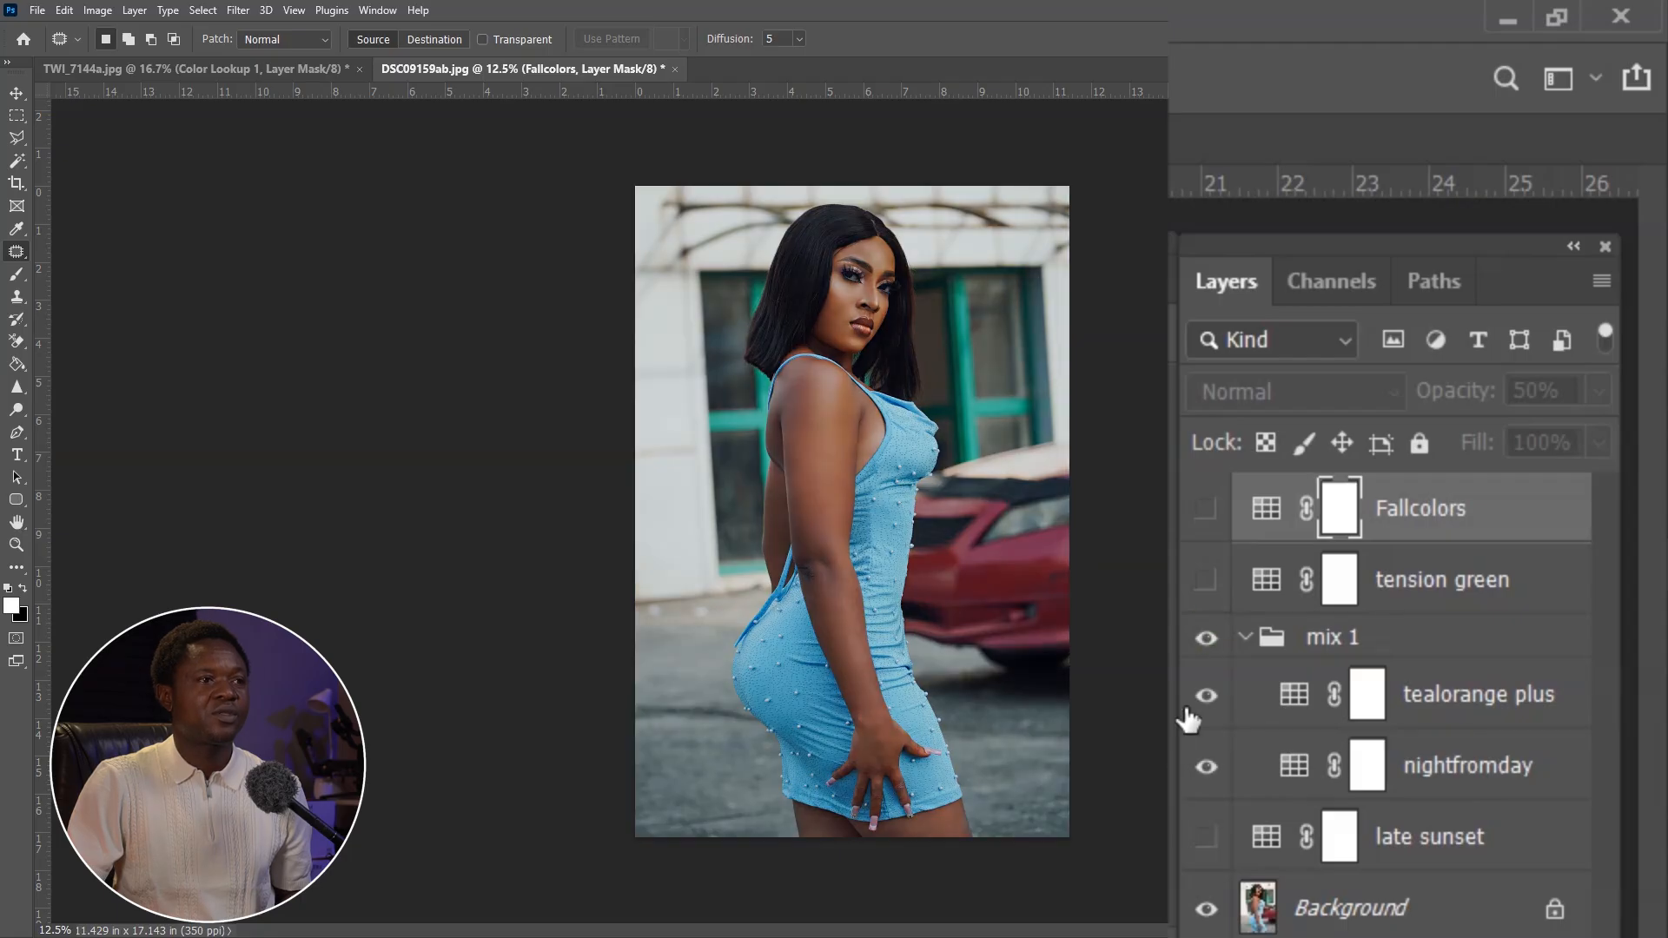
{"action": "left_click", "coordinate": [1209, 640]}
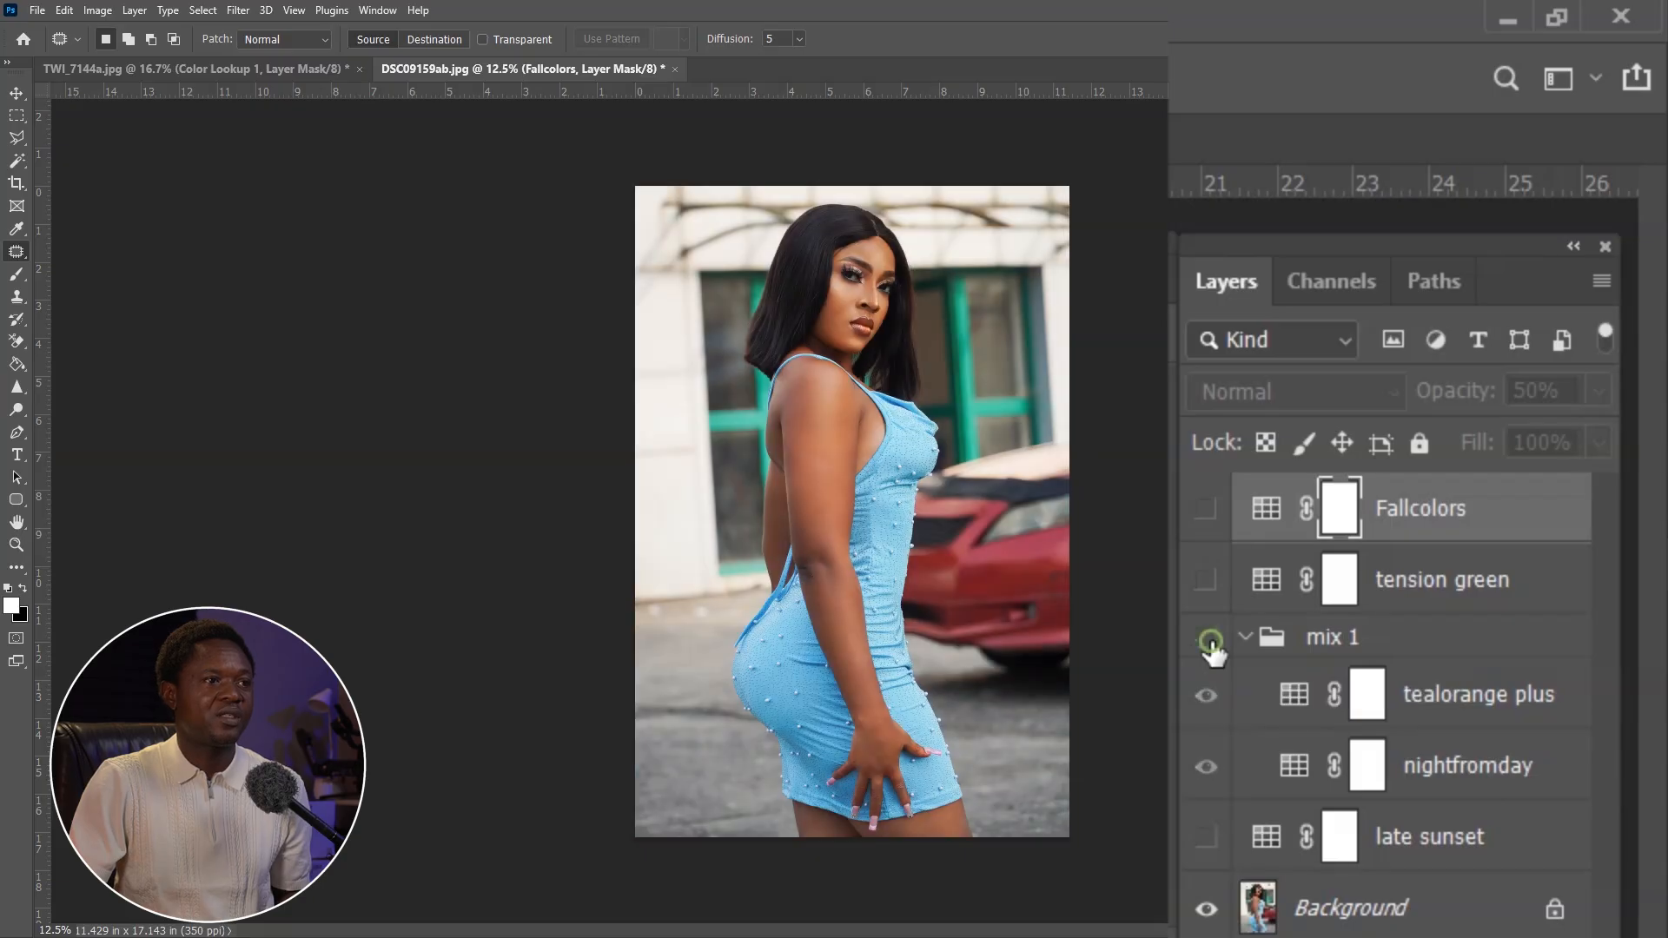
{"action": "left_click", "coordinate": [1209, 641]}
{"action": "left_click", "coordinate": [1209, 641]}
{"action": "left_click", "coordinate": [1209, 641]}
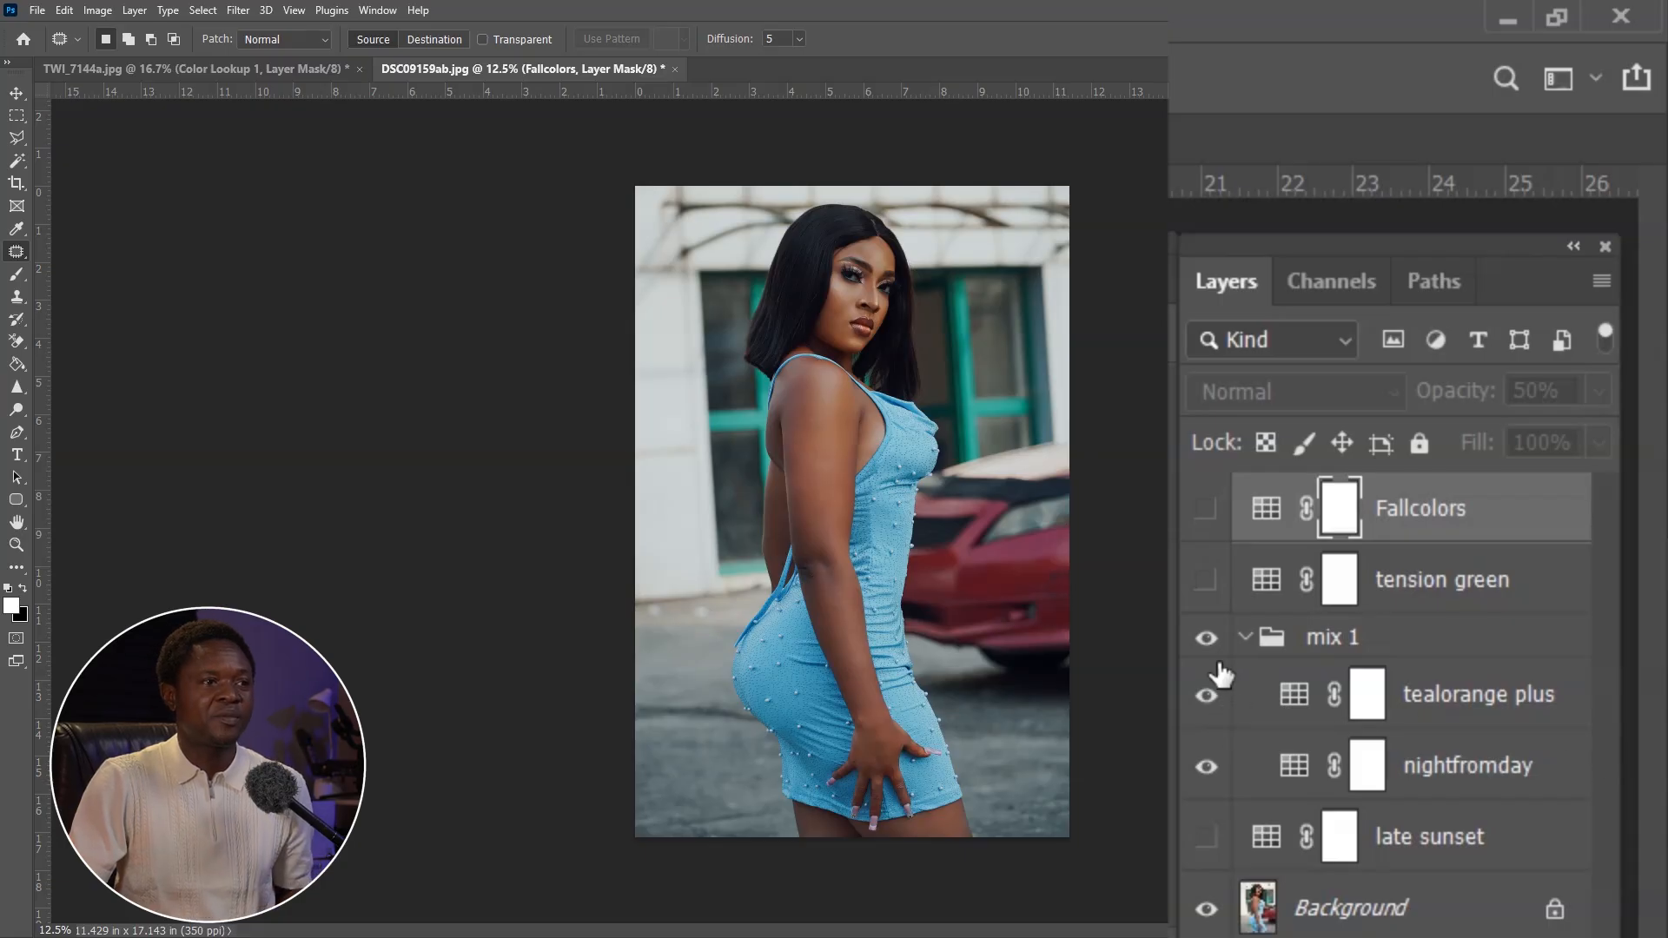
Hide tealorange plus inside mix 1 and compare the nightfromday grade alone with the original image.
{"action": "left_click", "coordinate": [1203, 696]}
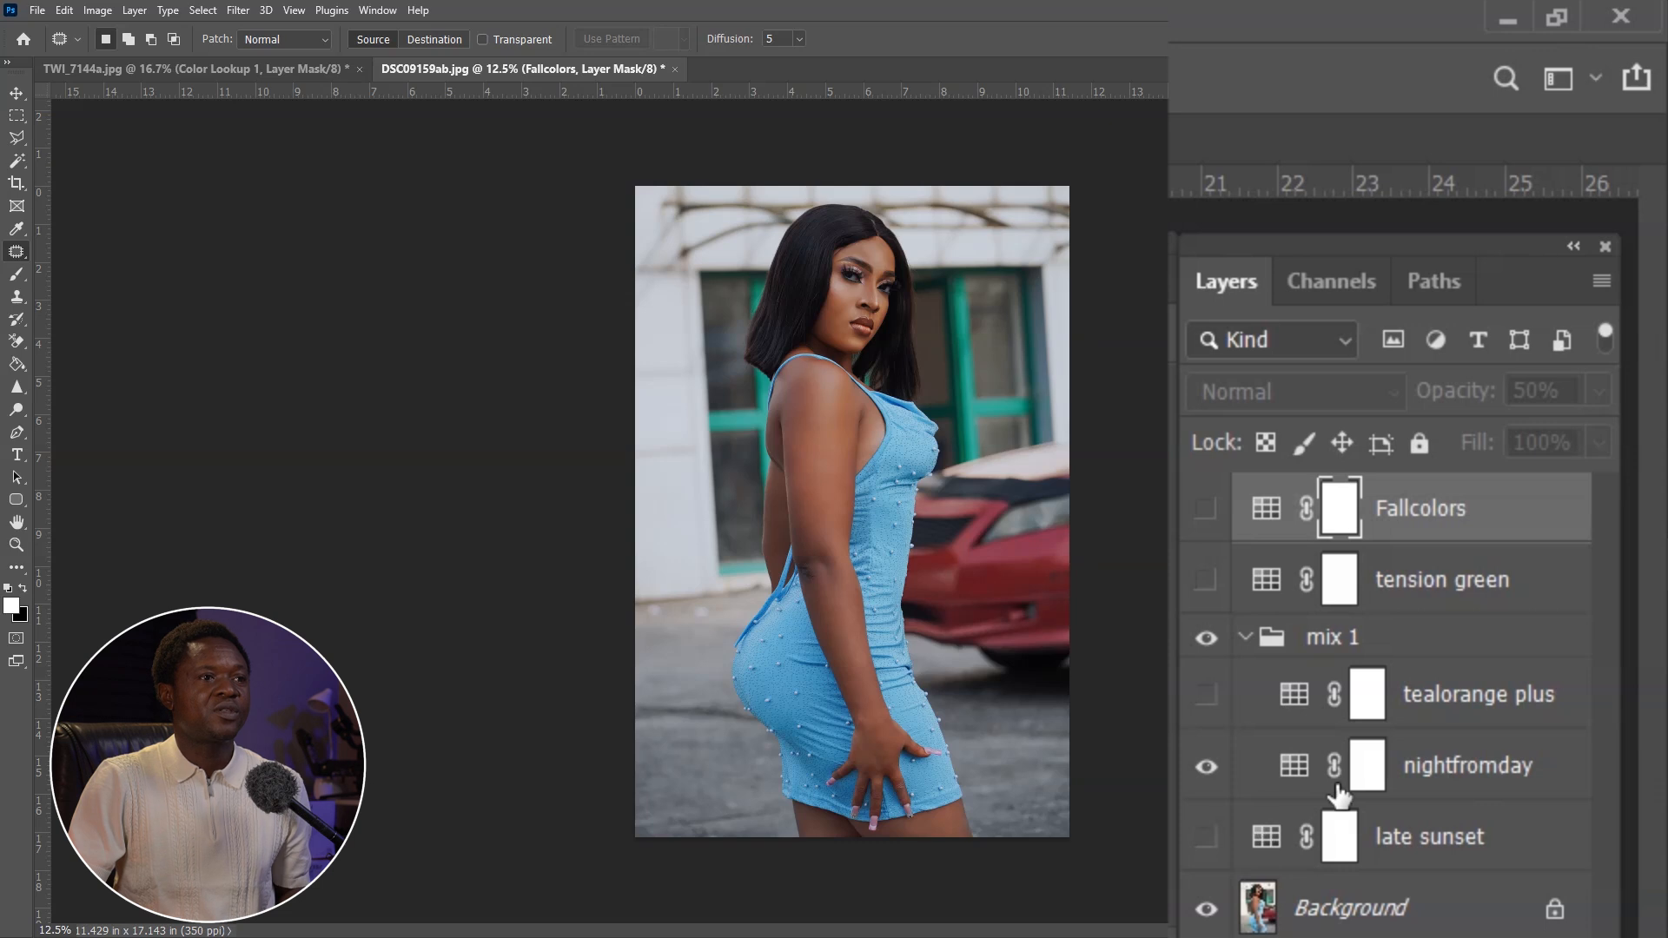
{"action": "left_click", "coordinate": [1205, 638]}
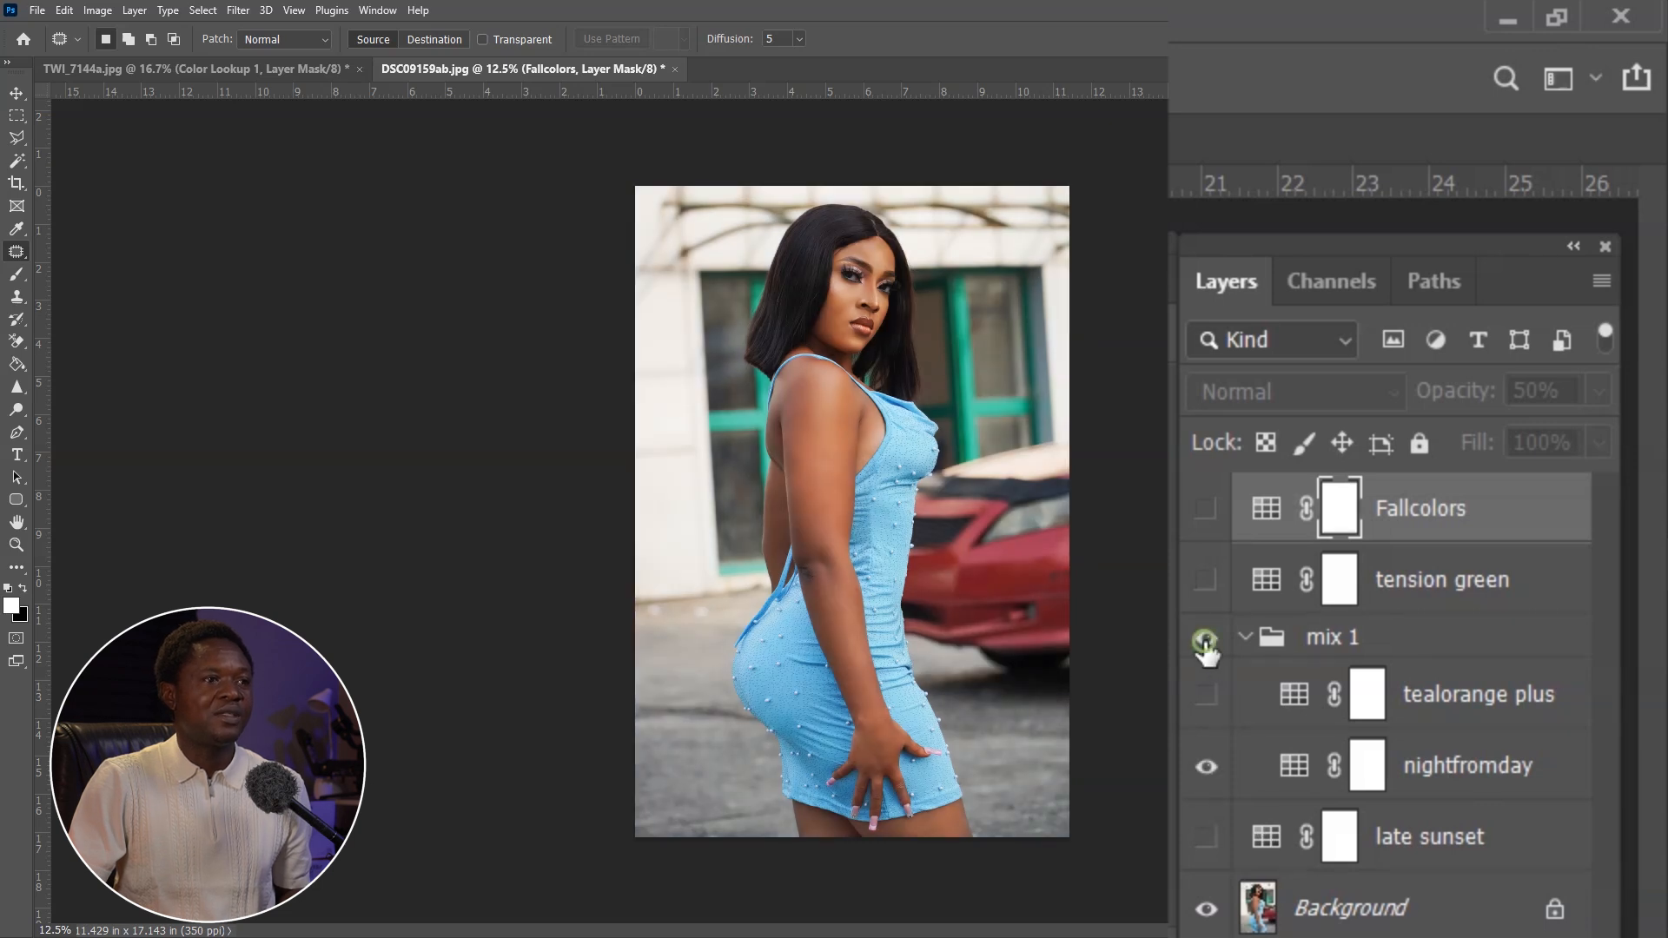
{"action": "left_click", "coordinate": [1204, 640]}
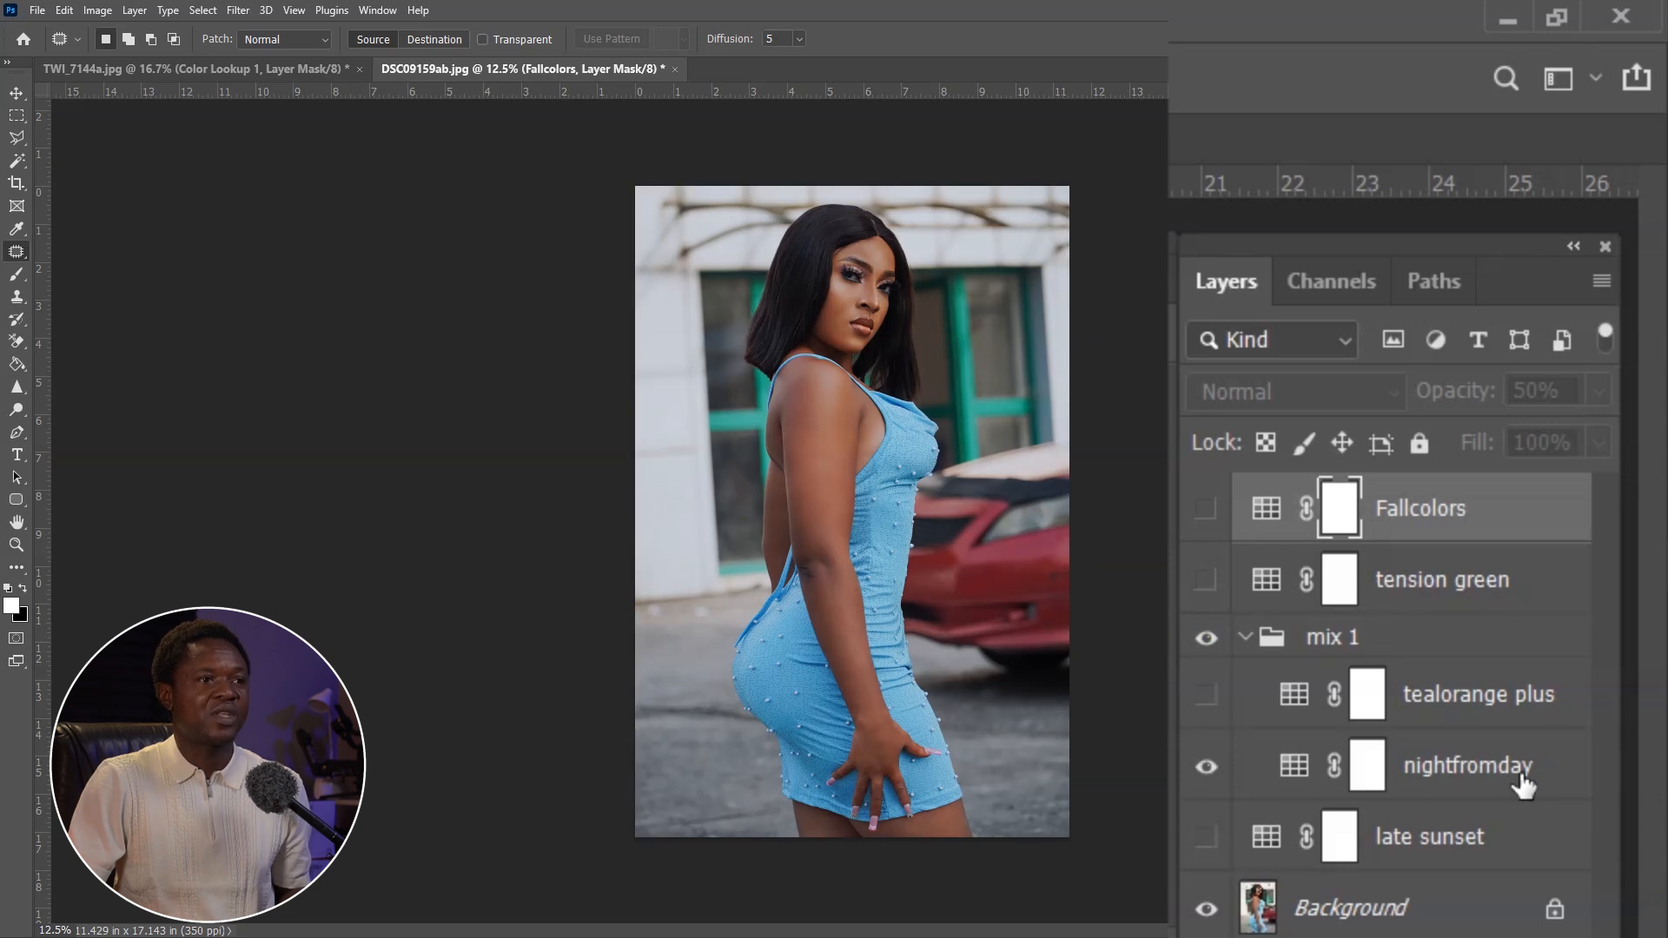
{"action": "left_click", "coordinate": [1206, 640]}
{"action": "left_click", "coordinate": [1207, 640]}
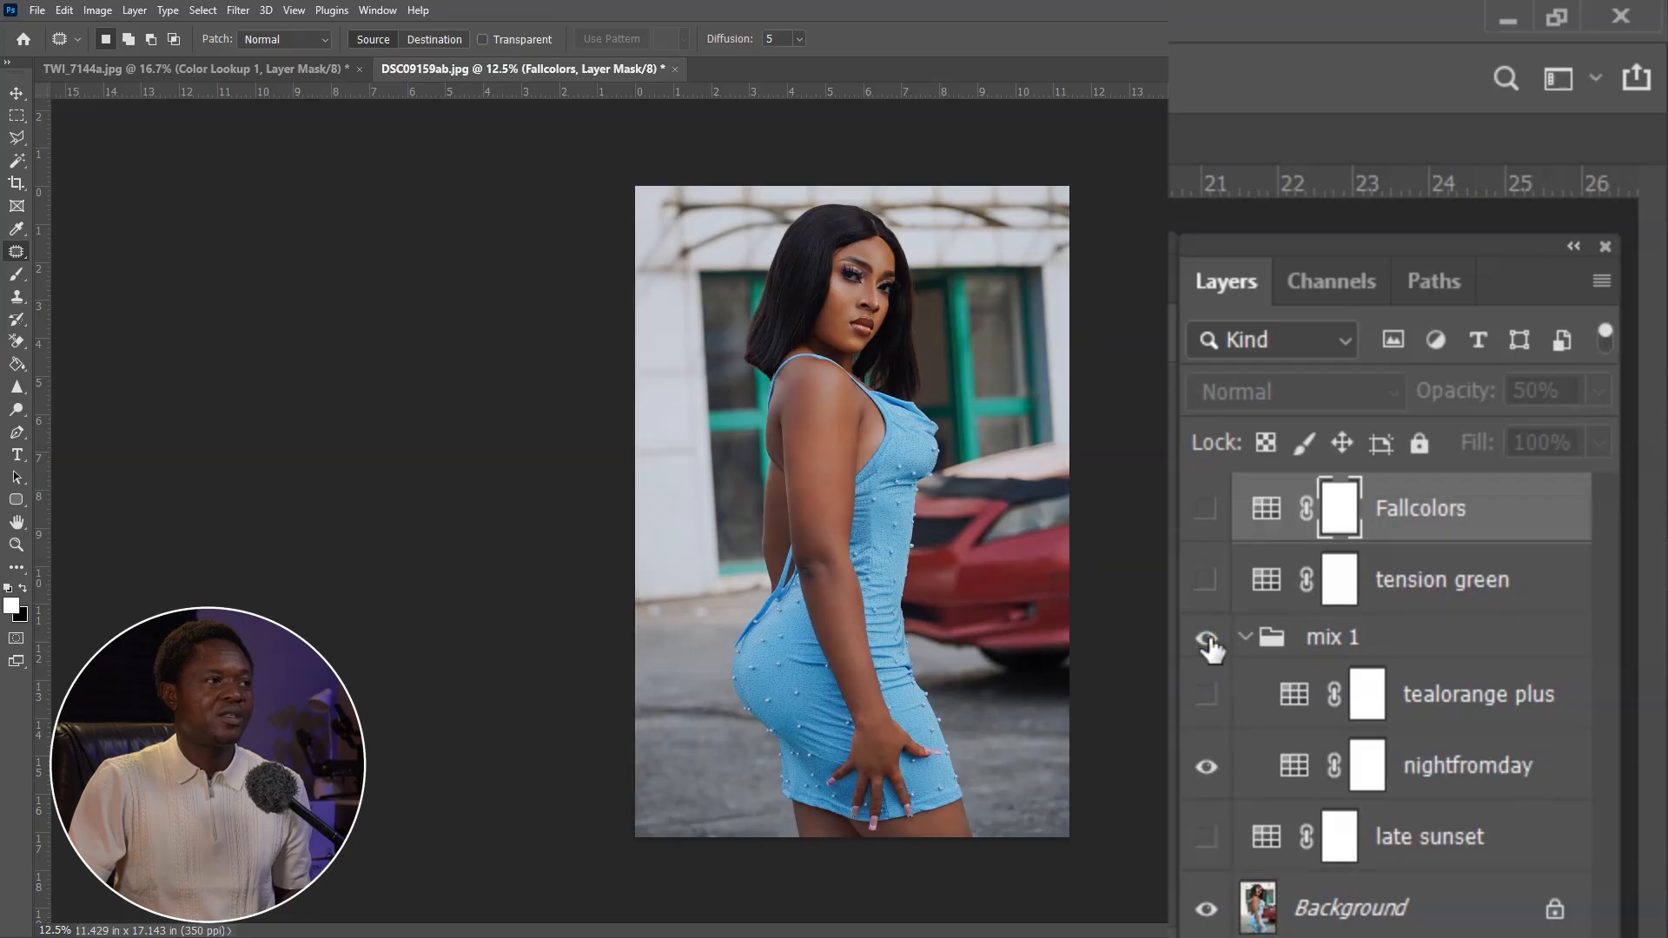
{"action": "left_click", "coordinate": [1207, 641]}
{"action": "left_click", "coordinate": [1208, 641]}
Compare tealorange plus alone within mix 1, with nightfromday hidden, and finish with the group hidden and collapsed.
{"action": "left_click", "coordinate": [1212, 767]}
{"action": "left_click", "coordinate": [1205, 693]}
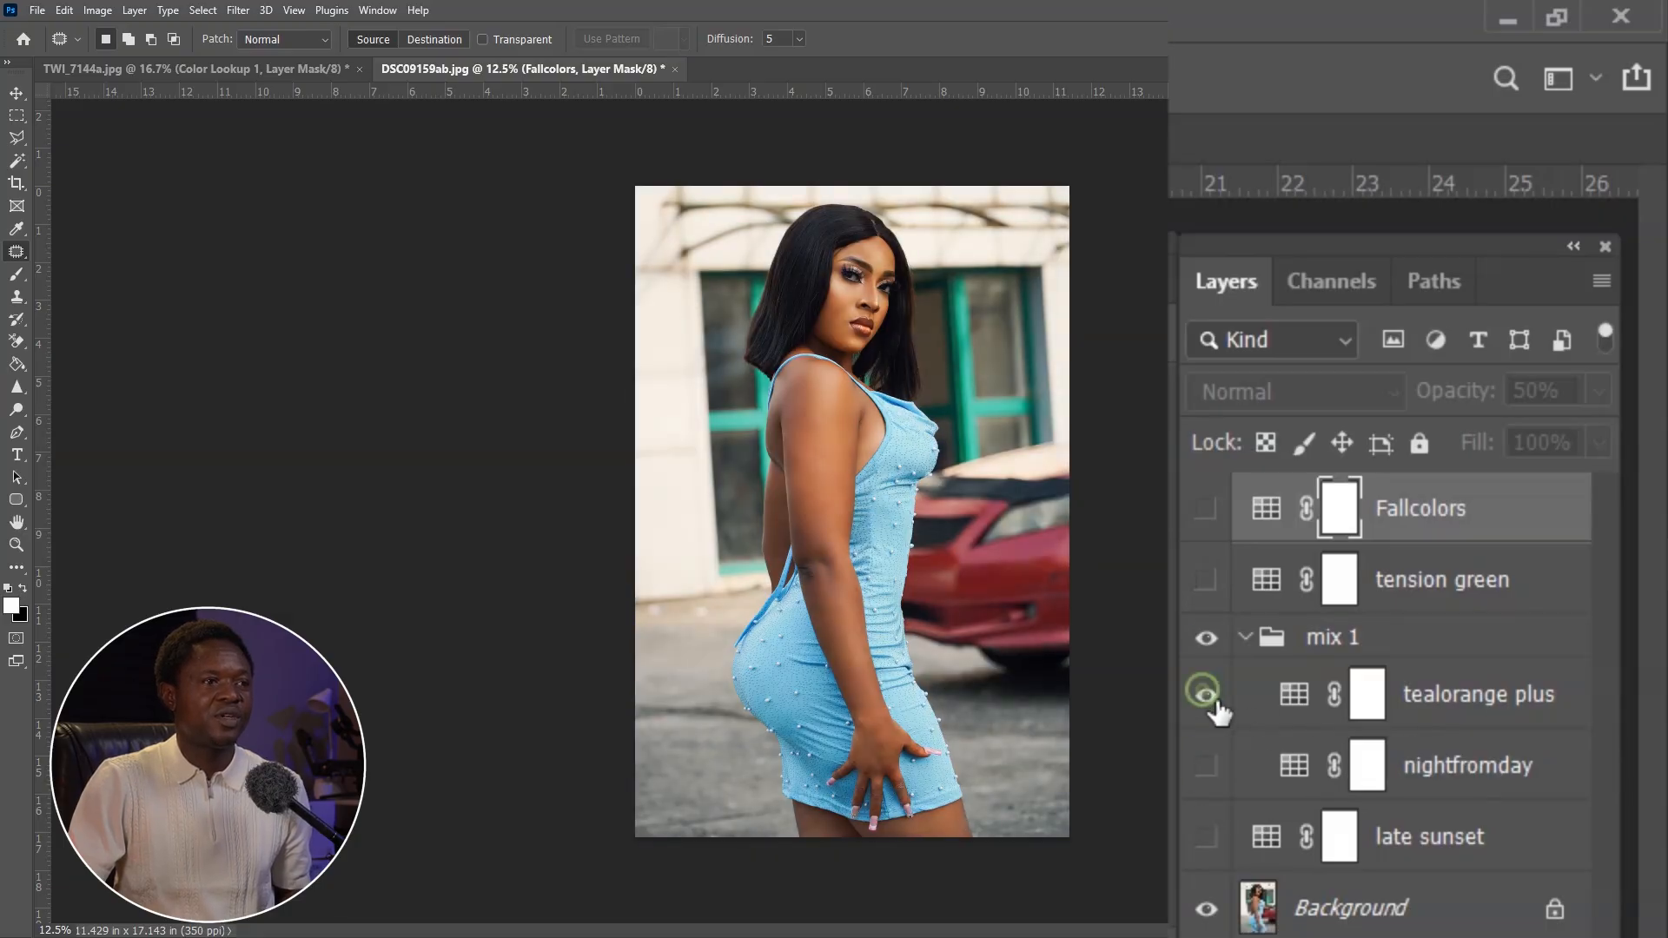
{"action": "left_click", "coordinate": [1212, 638]}
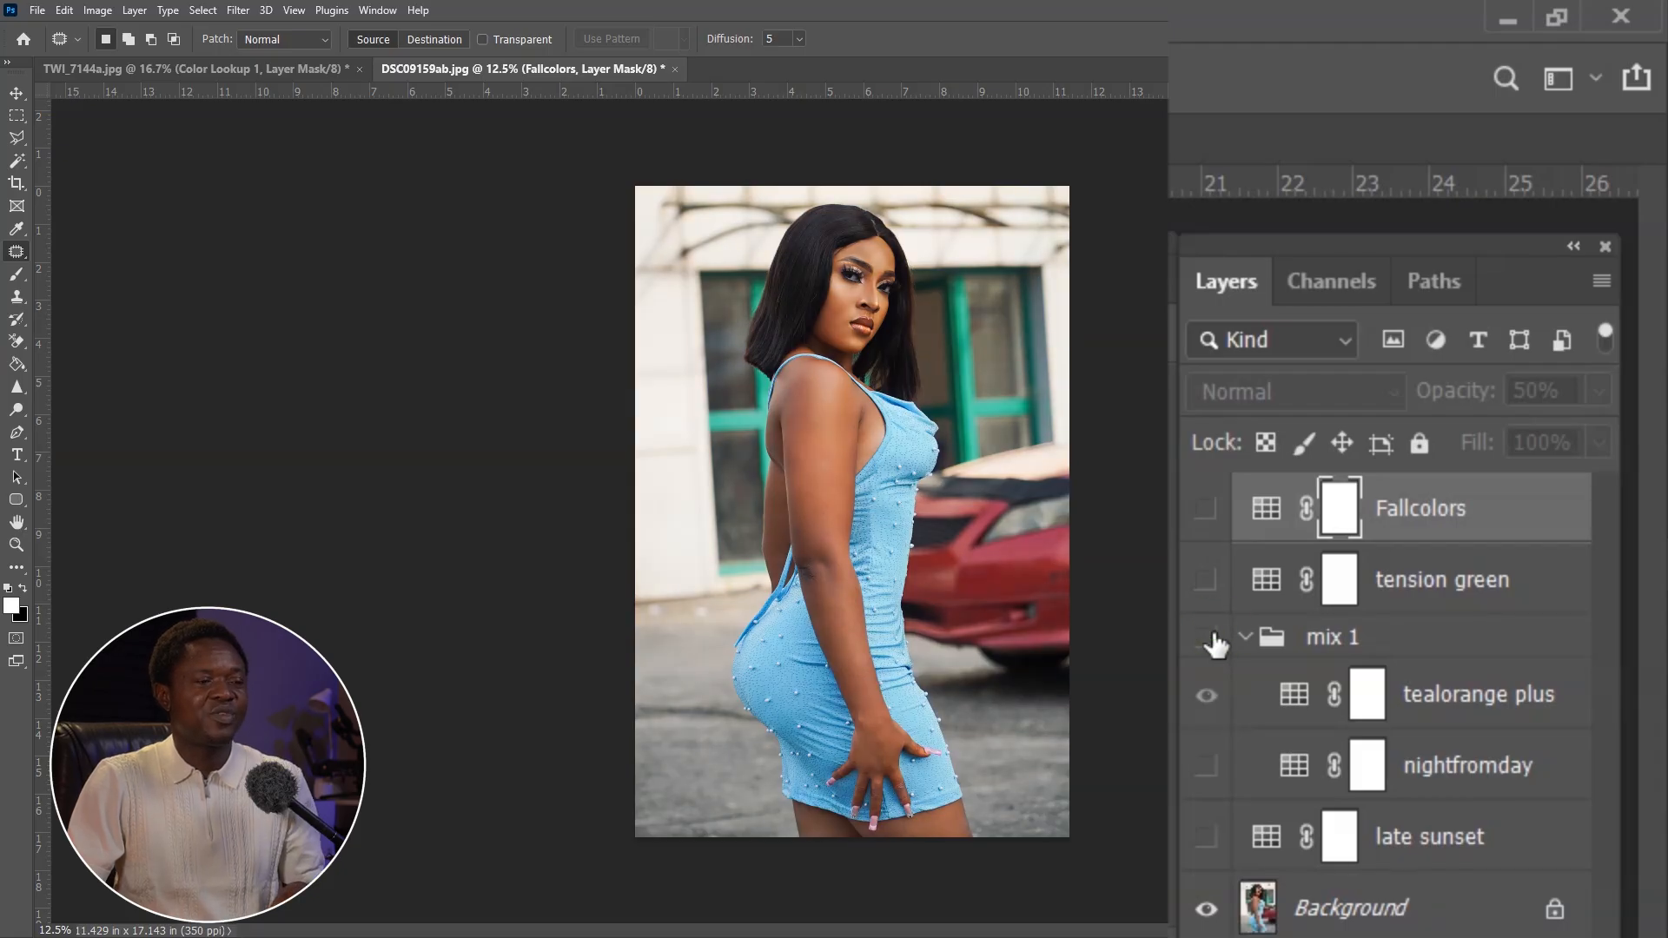
{"action": "left_click", "coordinate": [1211, 638]}
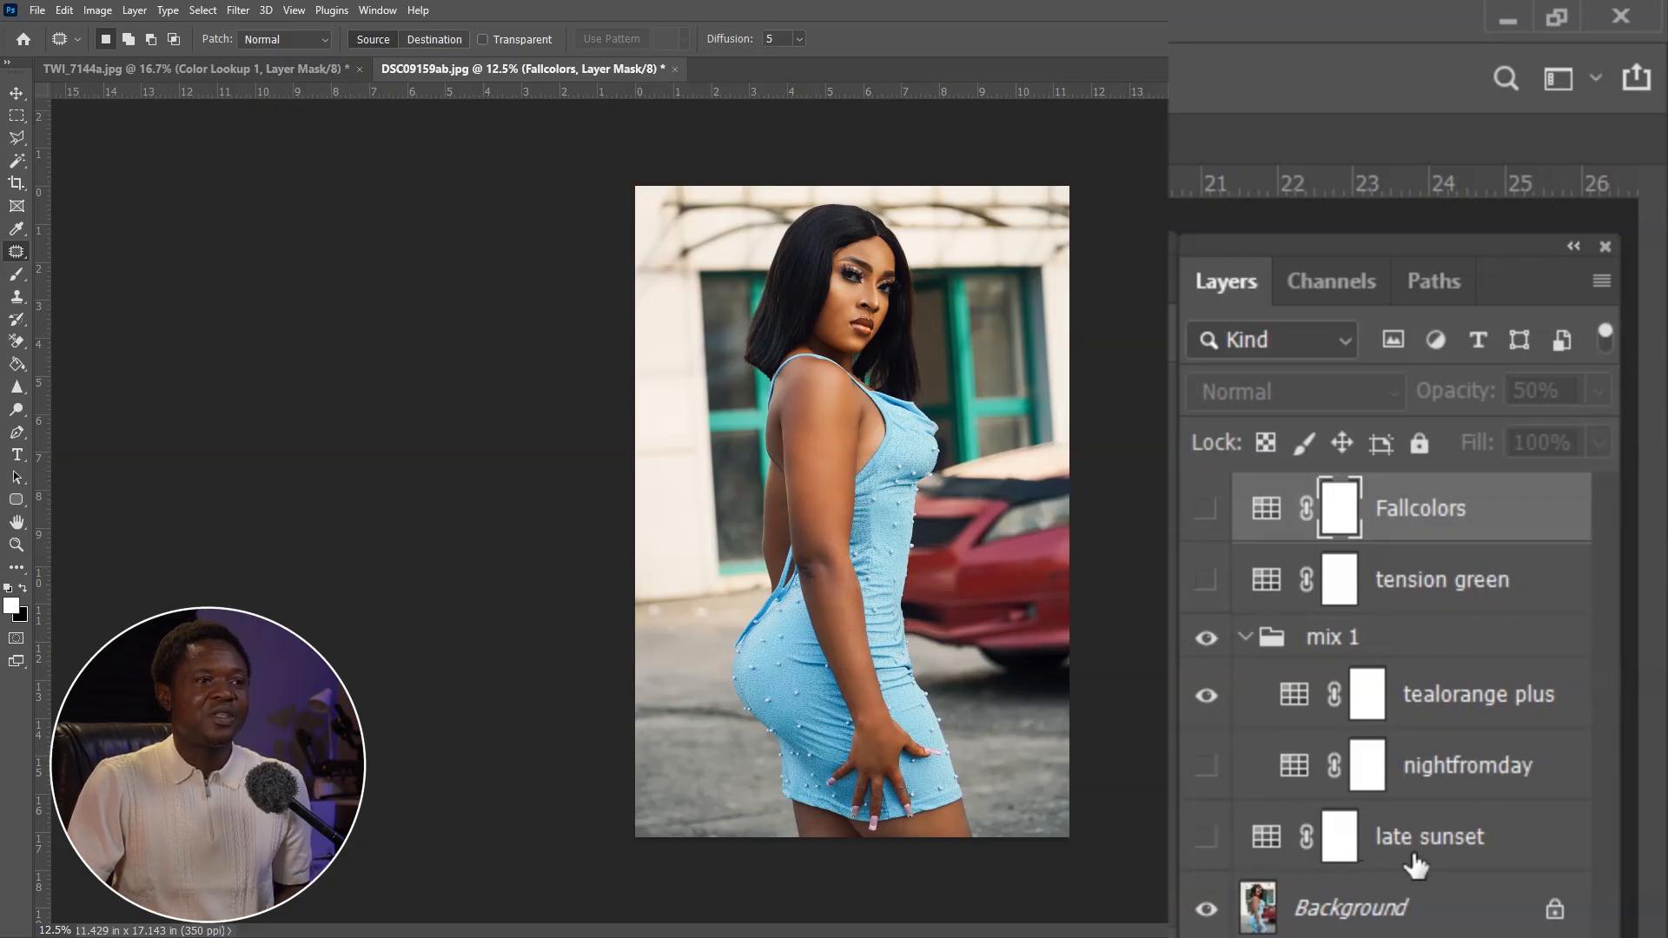
{"action": "left_click", "coordinate": [1206, 637]}
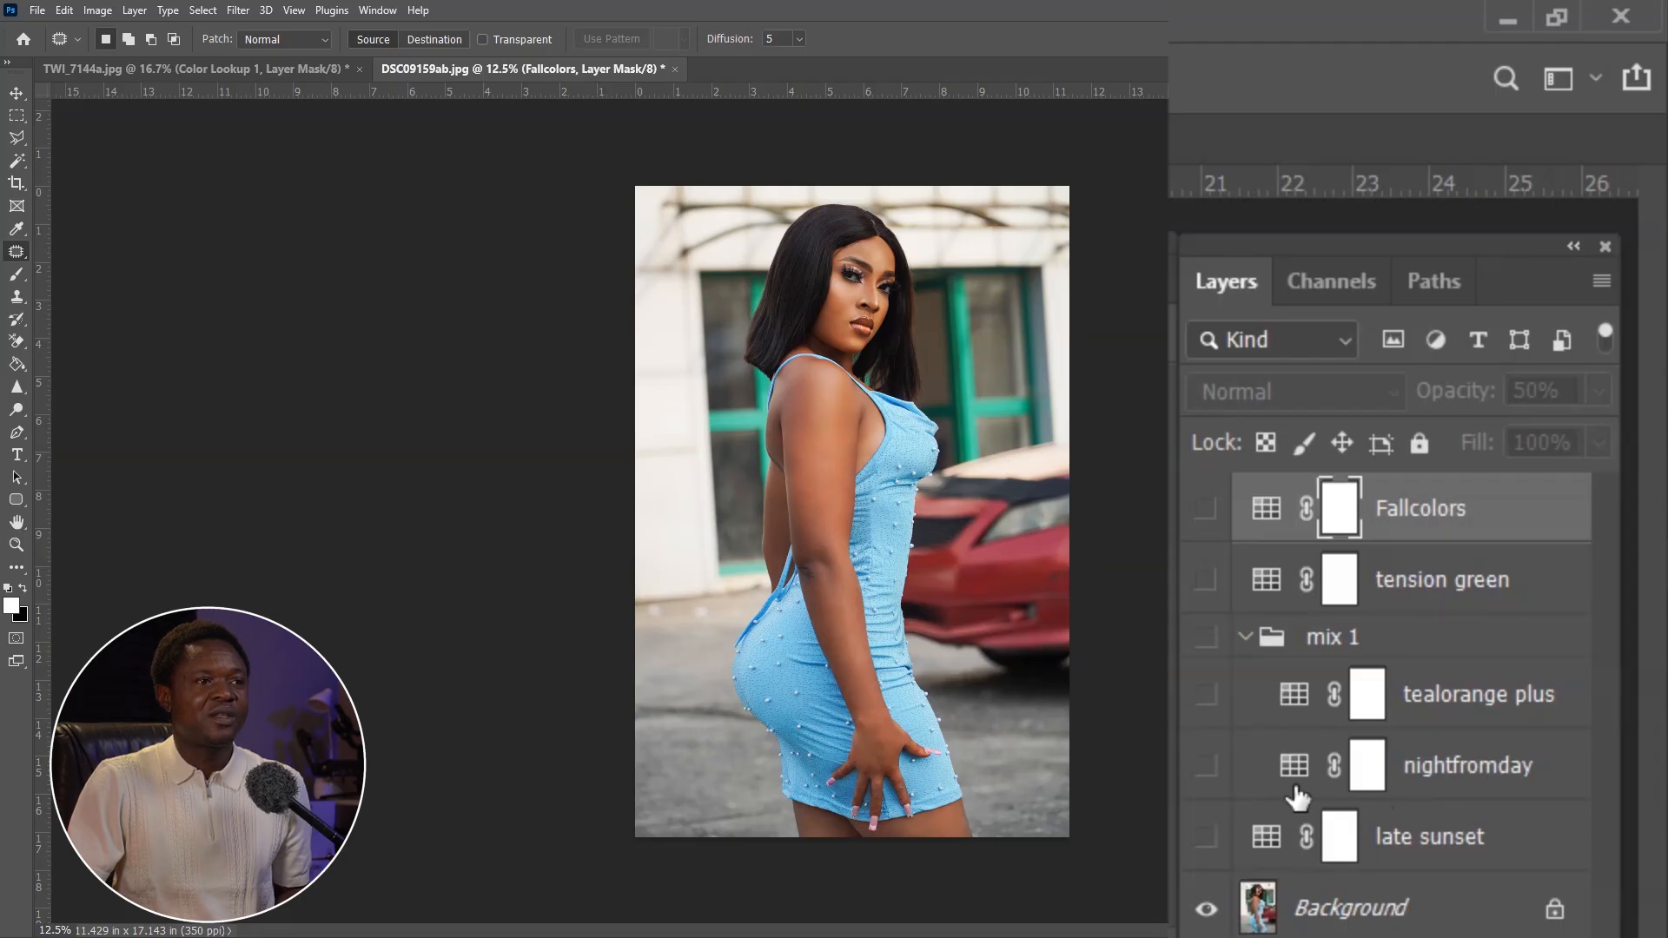
{"action": "left_click", "coordinate": [1246, 640]}
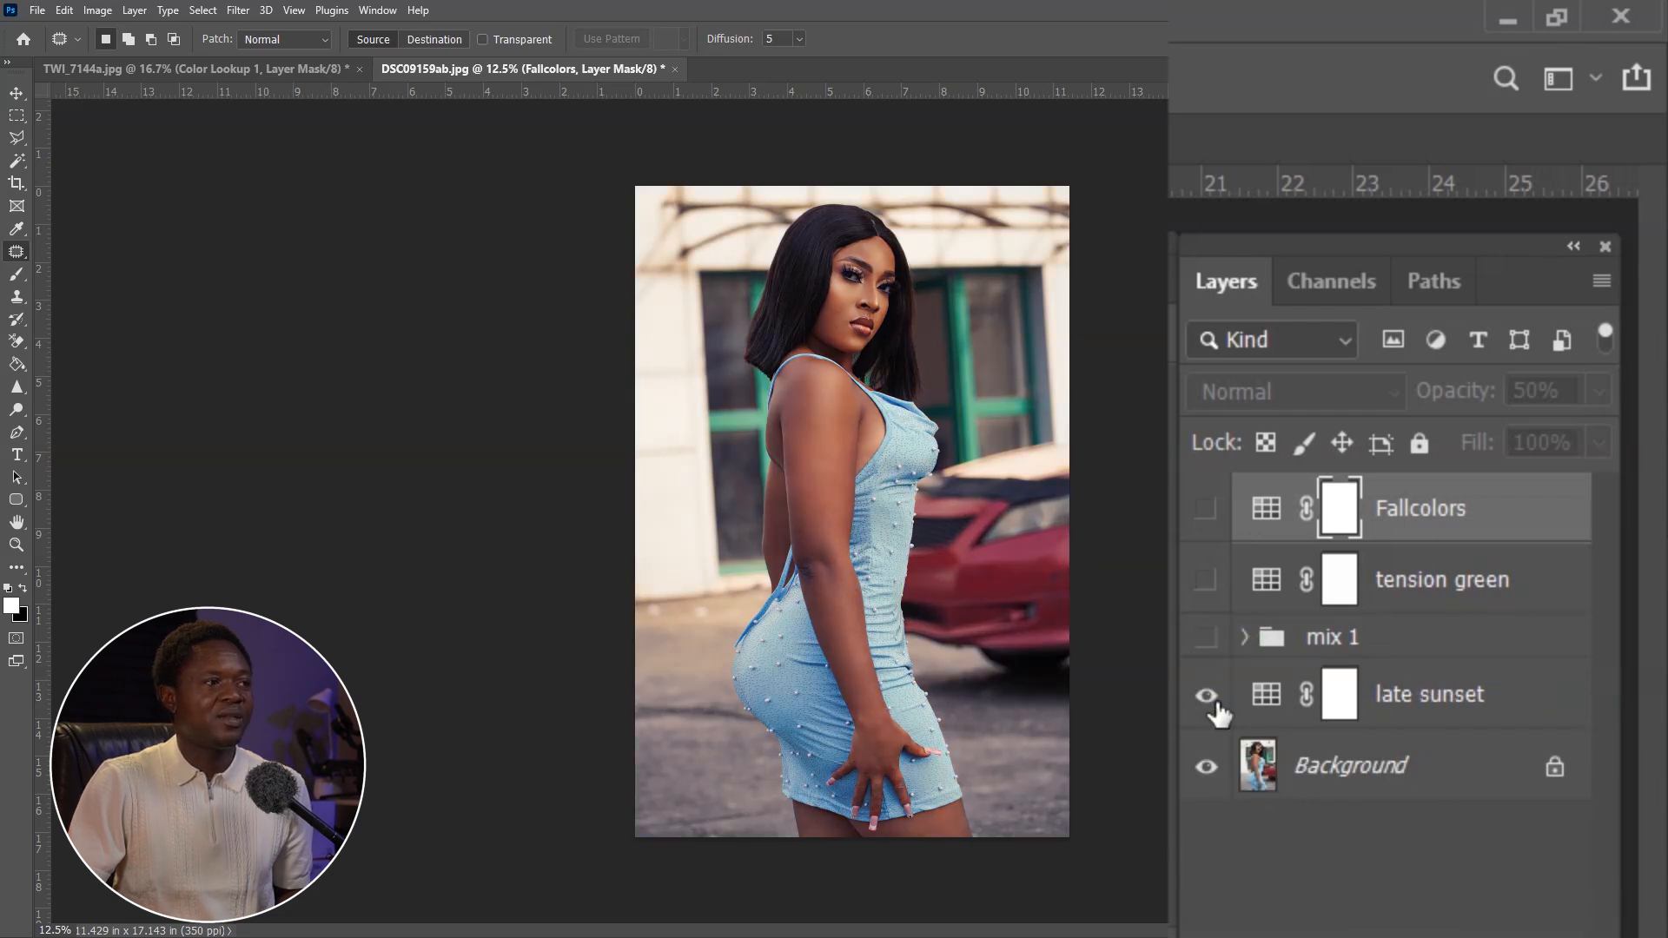
Toggle the late sunset layer's visibility to compare before and after, and leave it visible.
{"action": "left_click", "coordinate": [1215, 705]}
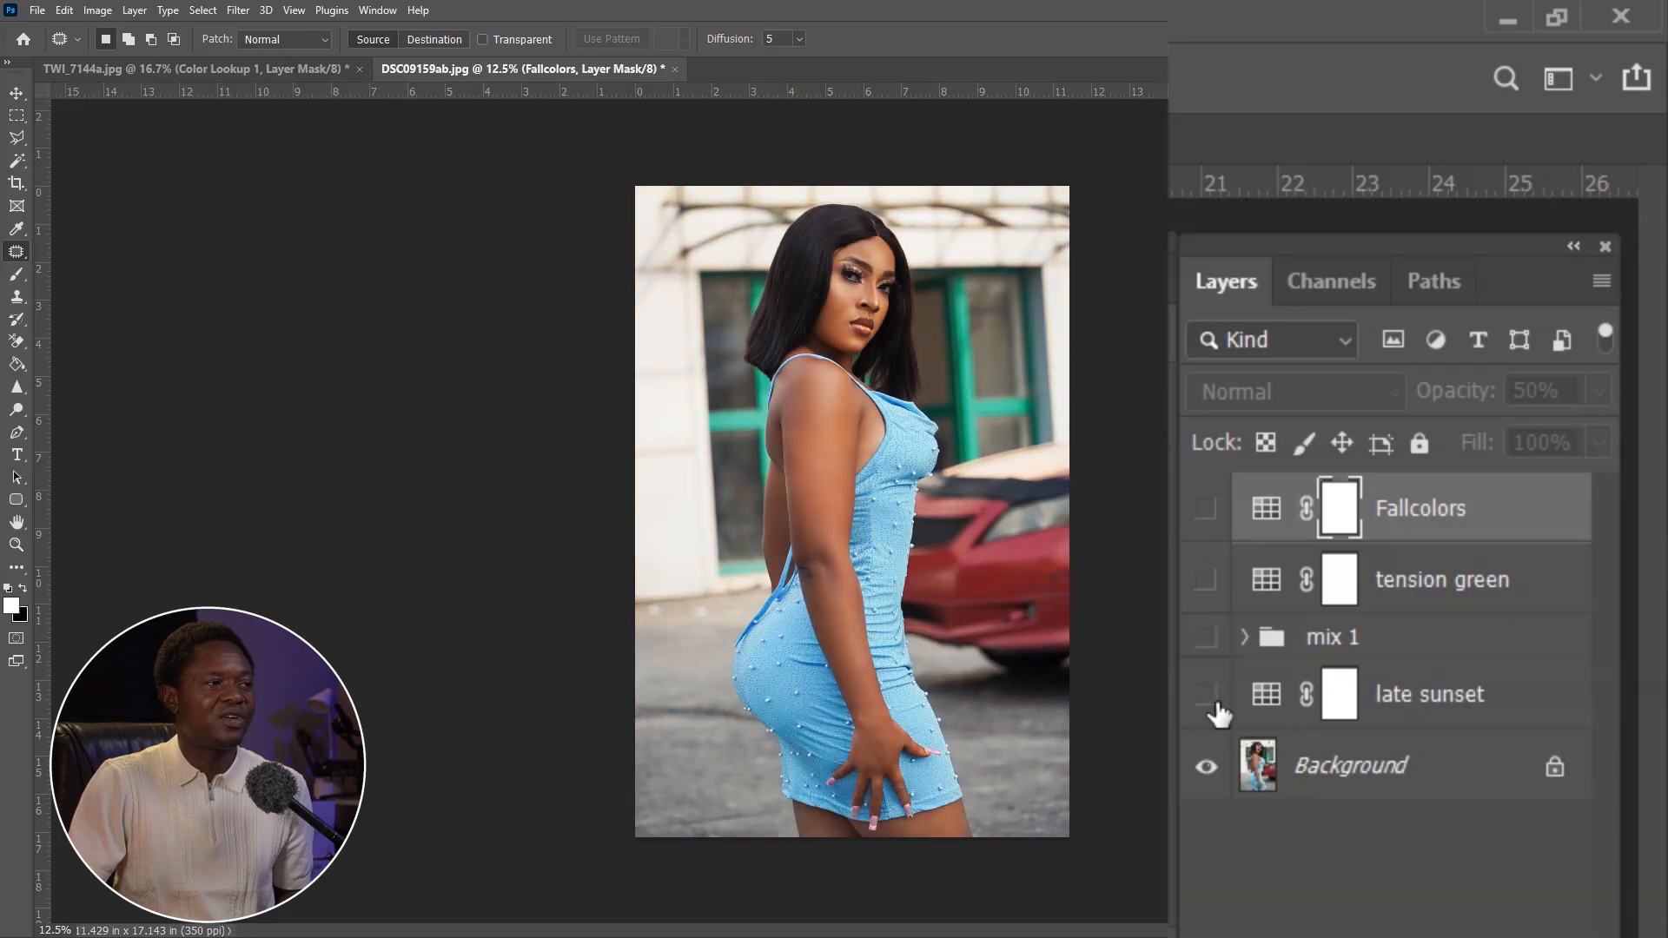
{"action": "left_click", "coordinate": [1214, 705]}
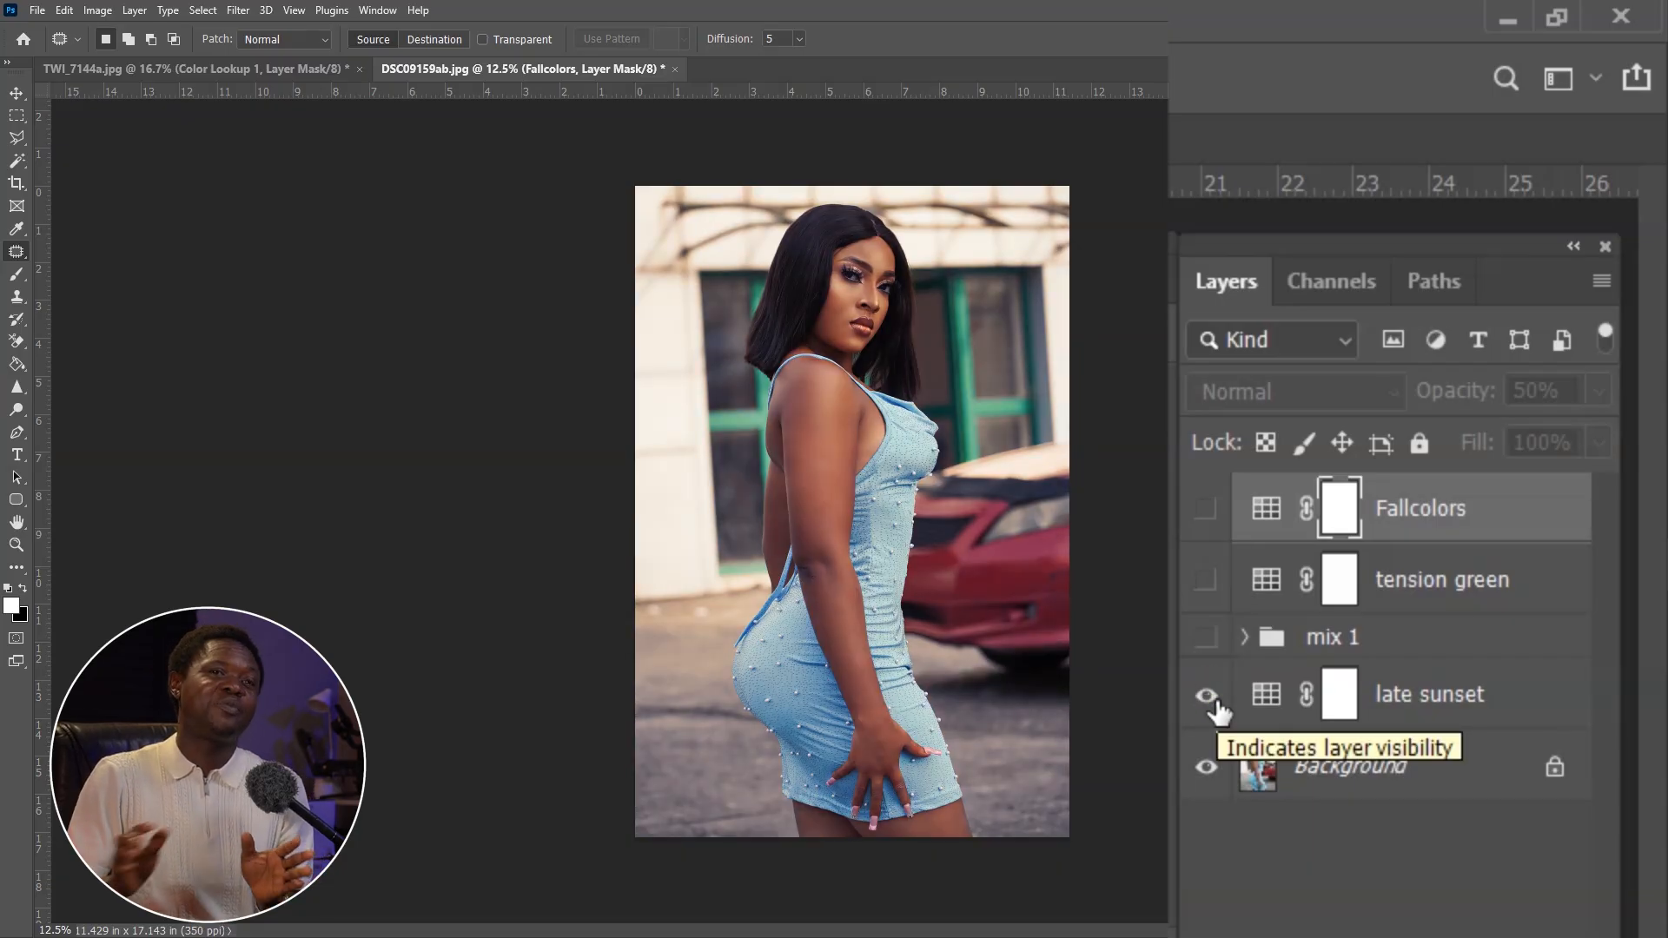
{"action": "left_click", "coordinate": [1214, 706]}
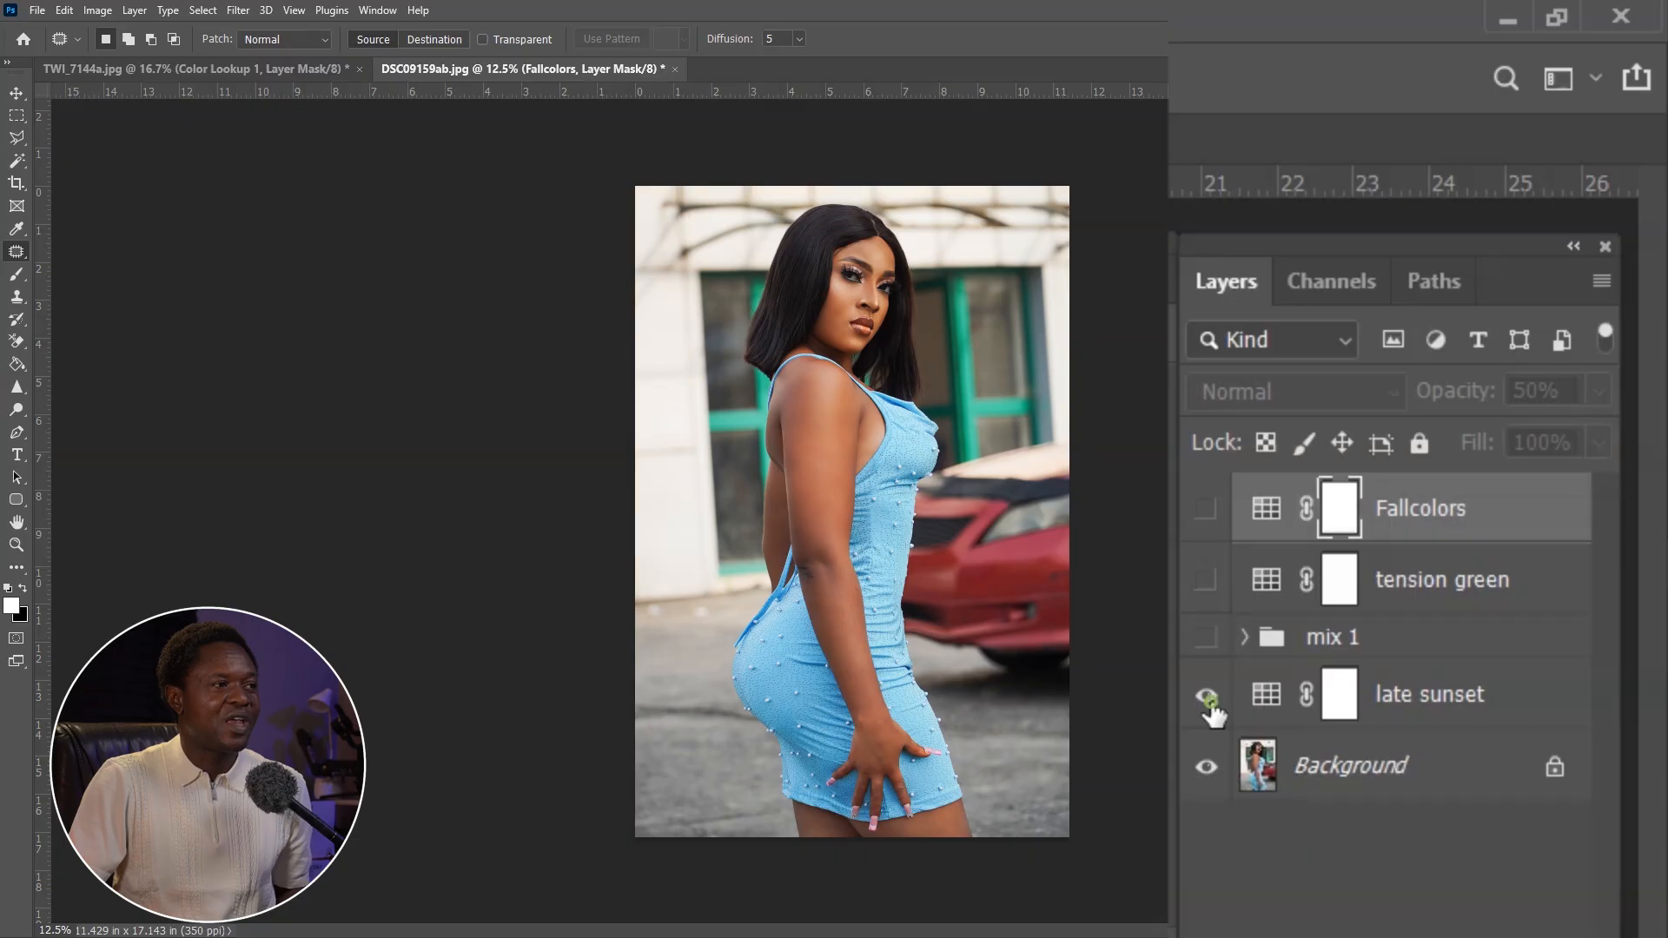
{"action": "left_click", "coordinate": [1214, 705]}
{"action": "left_click", "coordinate": [1215, 705]}
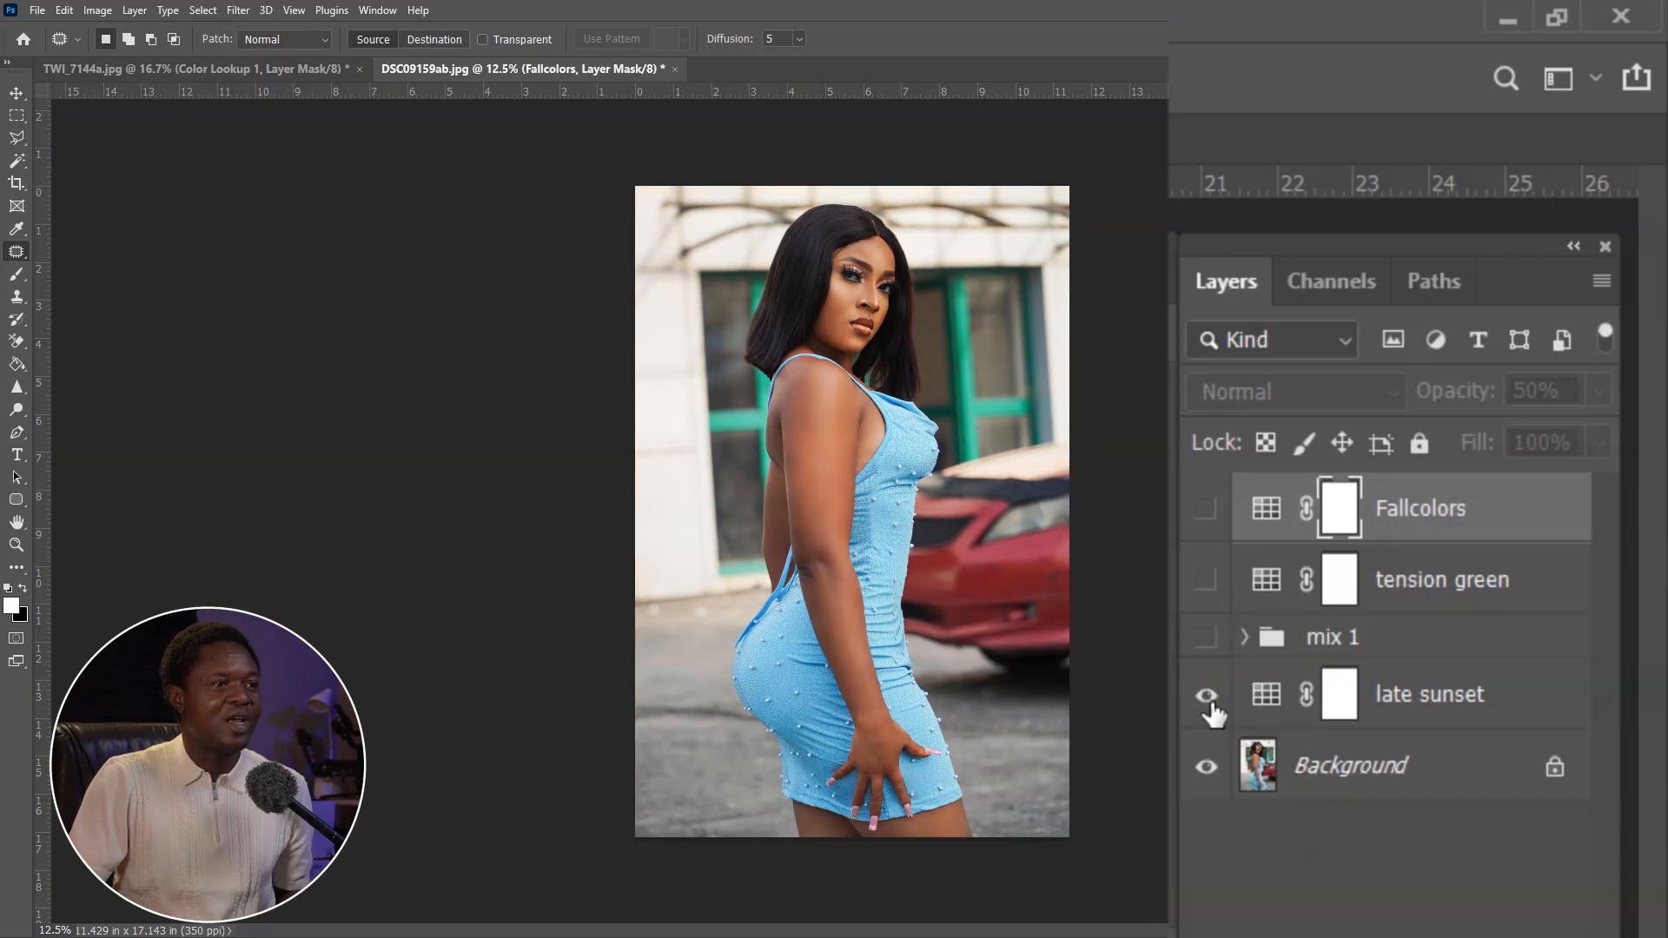
{"action": "left_click", "coordinate": [1214, 705]}
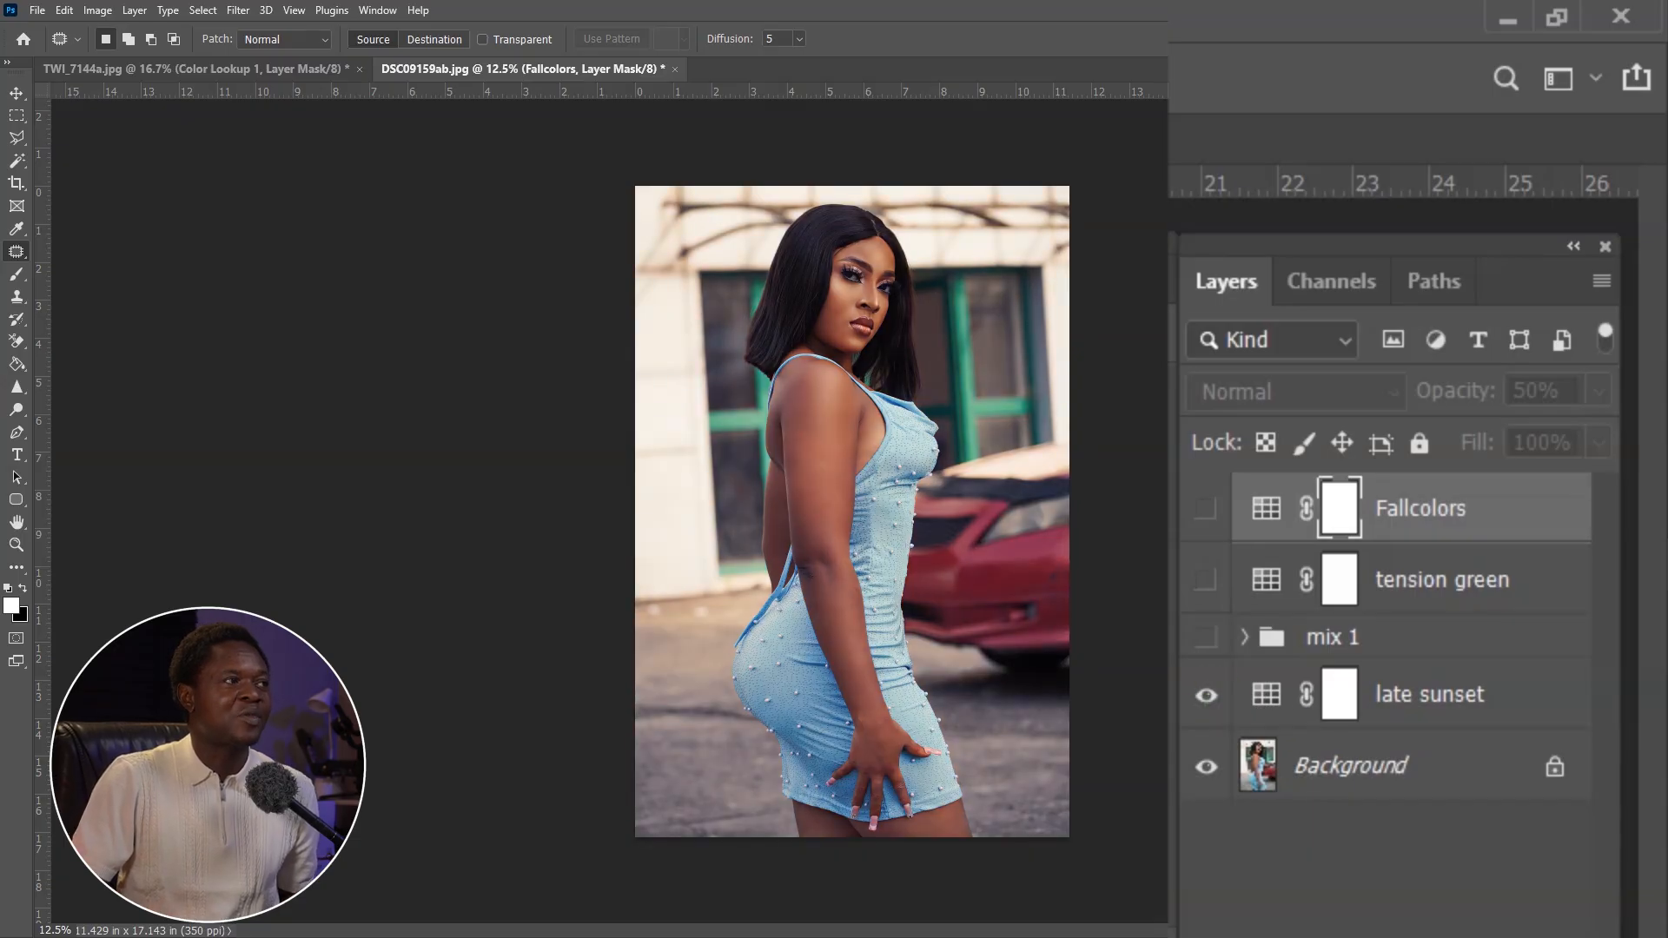
Switch to the TWI_7144a.jpg document and delete its selected Color Lookup 1 layer.
{"action": "left_click", "coordinate": [206, 64]}
{"action": "key", "text": "Delete"}
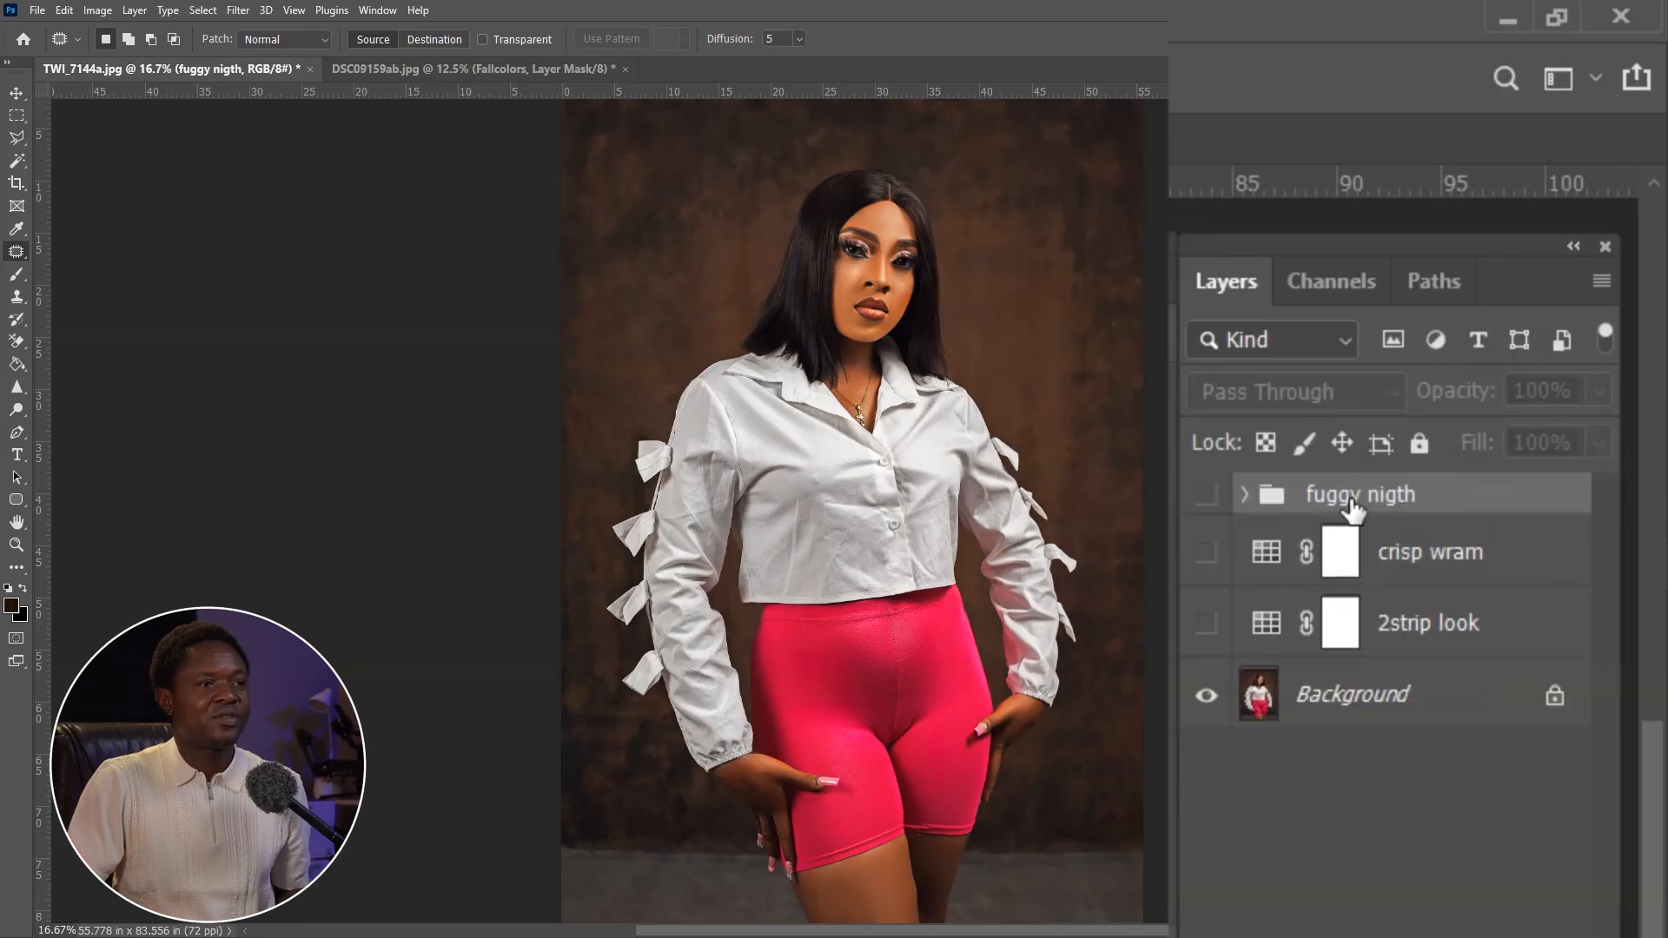
Toggle the fuggy nigth group's visibility to compare its grade with the original, and leave it hidden.
{"action": "left_click", "coordinate": [1214, 497]}
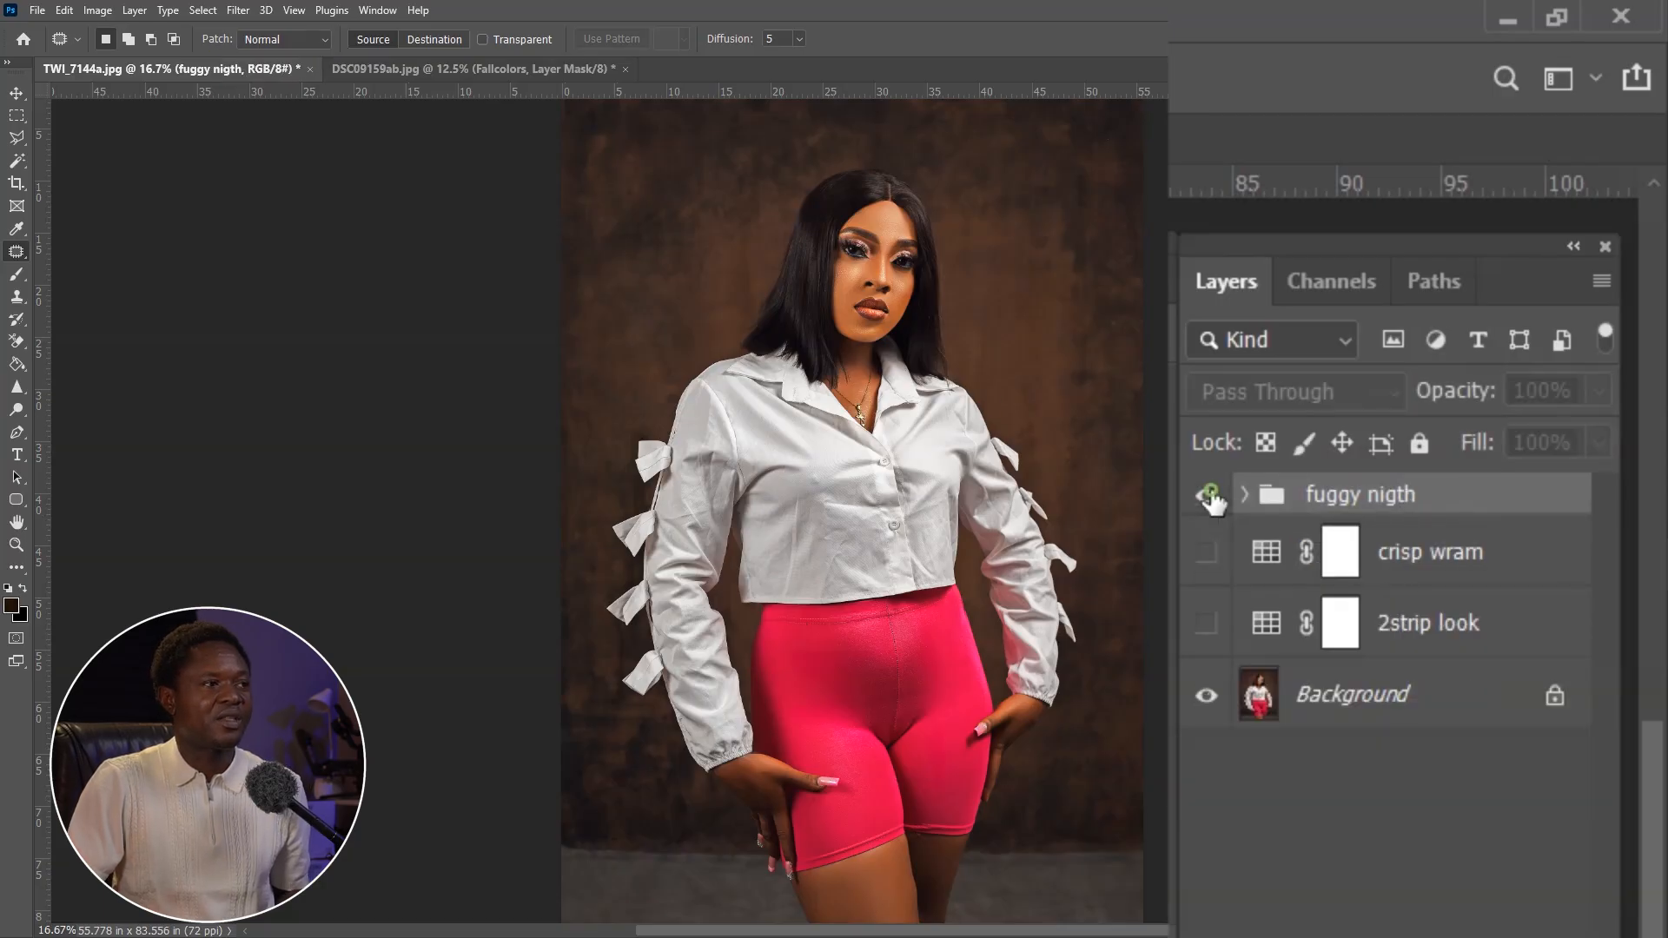
{"action": "left_click", "coordinate": [1214, 497]}
{"action": "left_click", "coordinate": [1214, 496]}
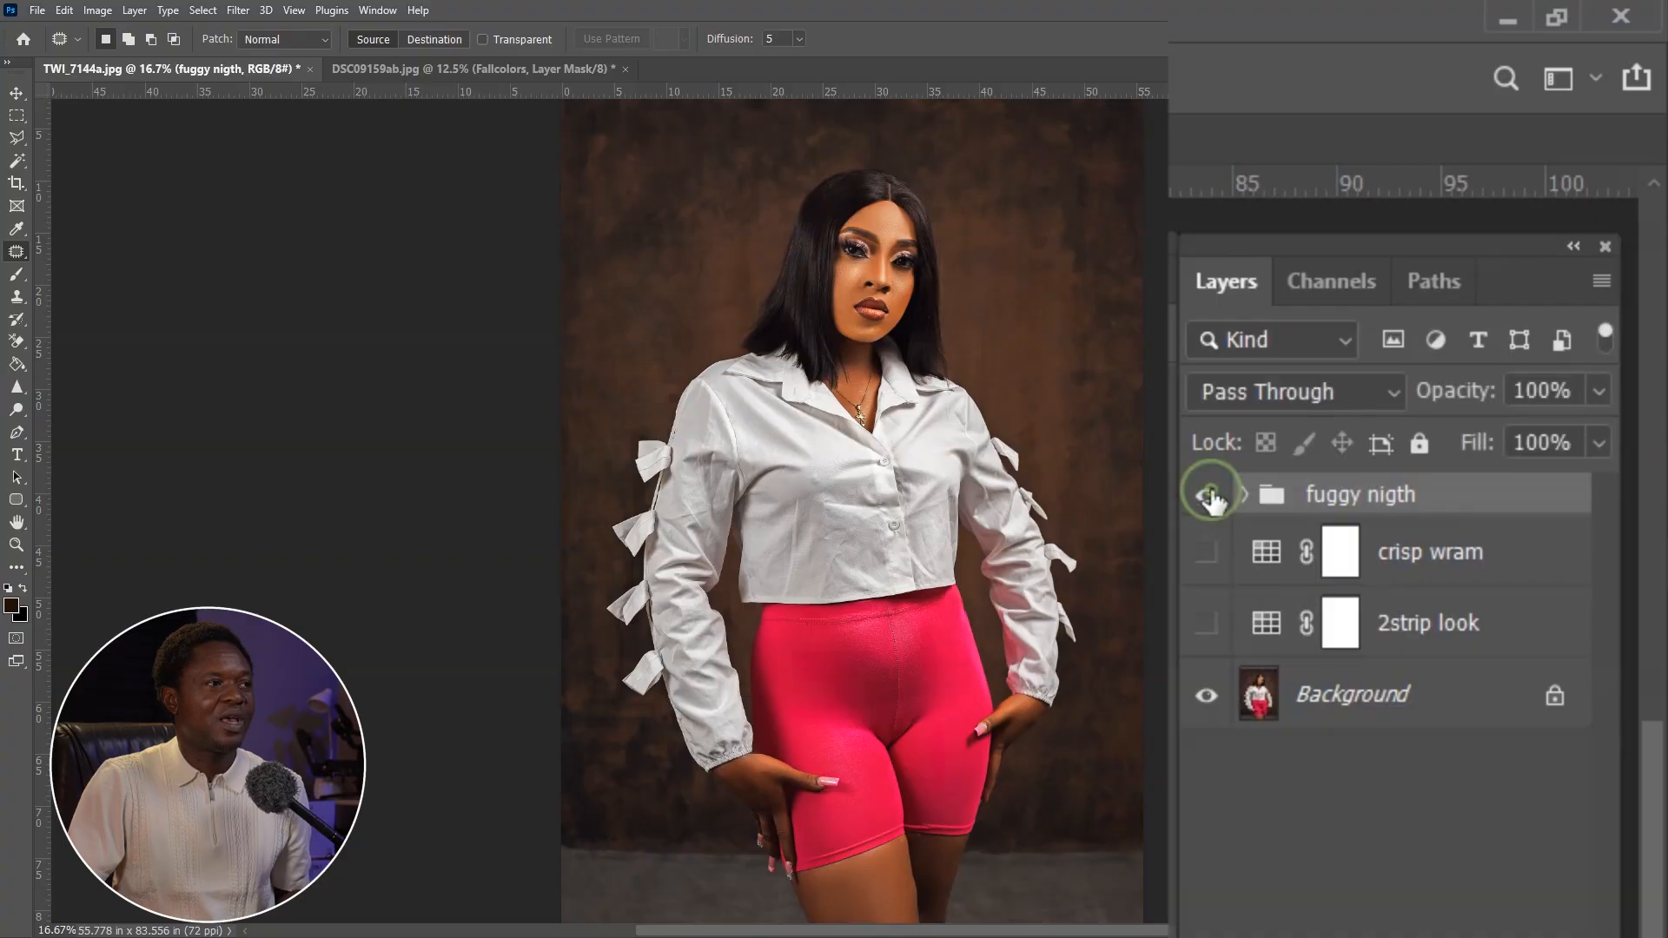
{"action": "left_click", "coordinate": [1213, 497]}
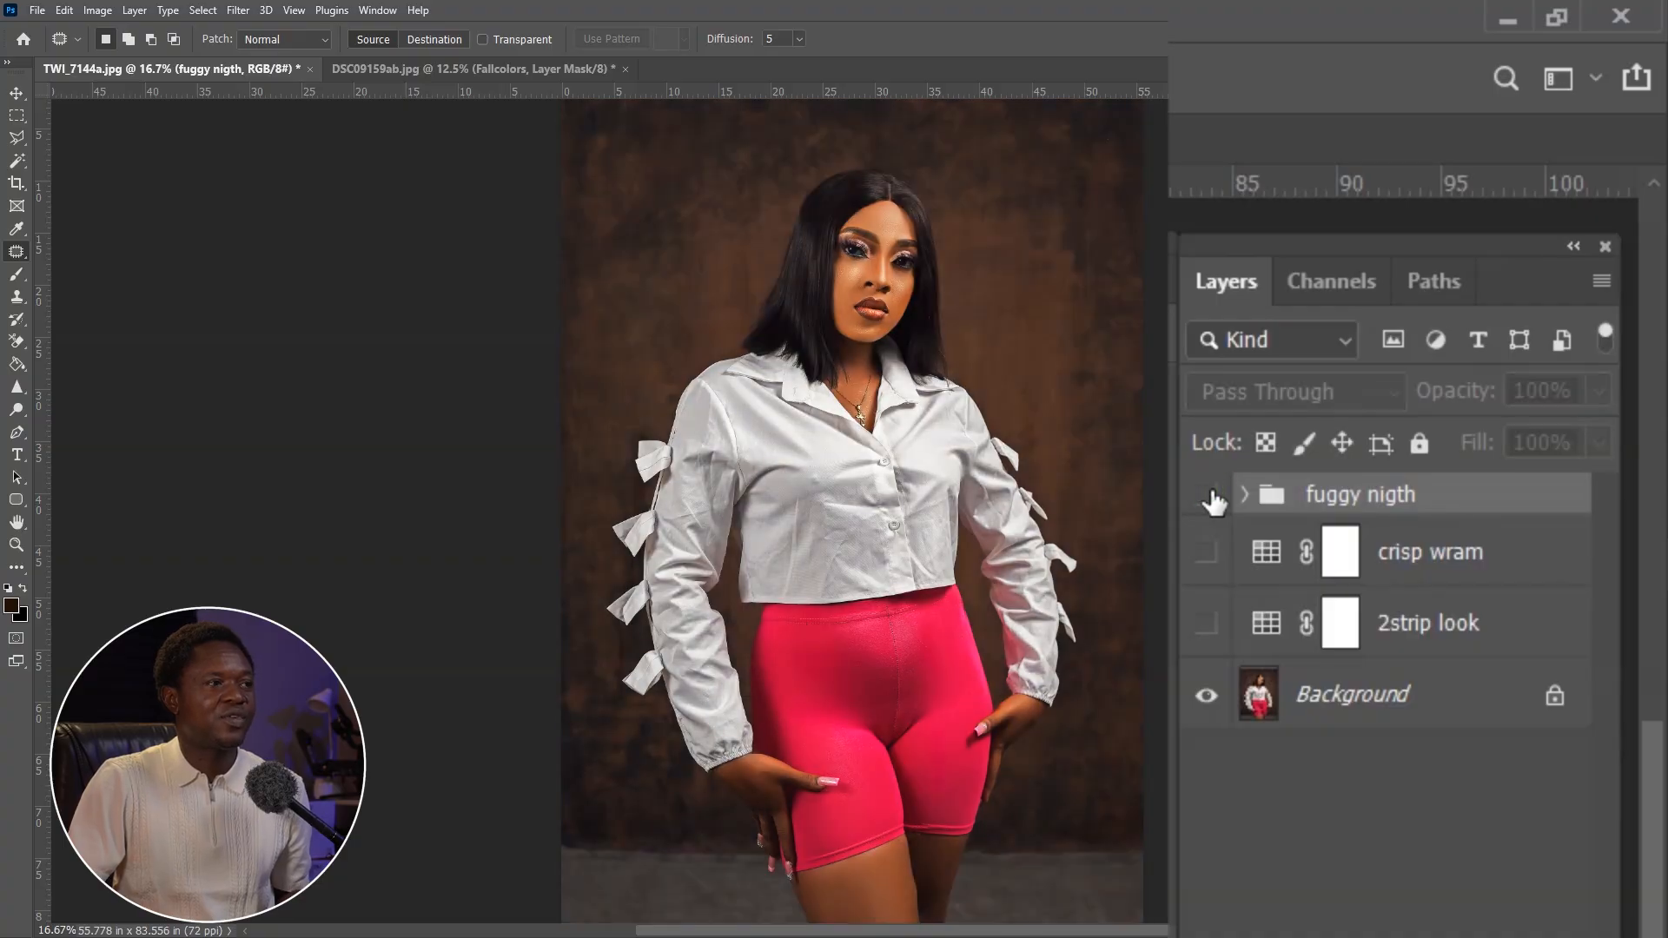
{"action": "left_click", "coordinate": [1213, 497]}
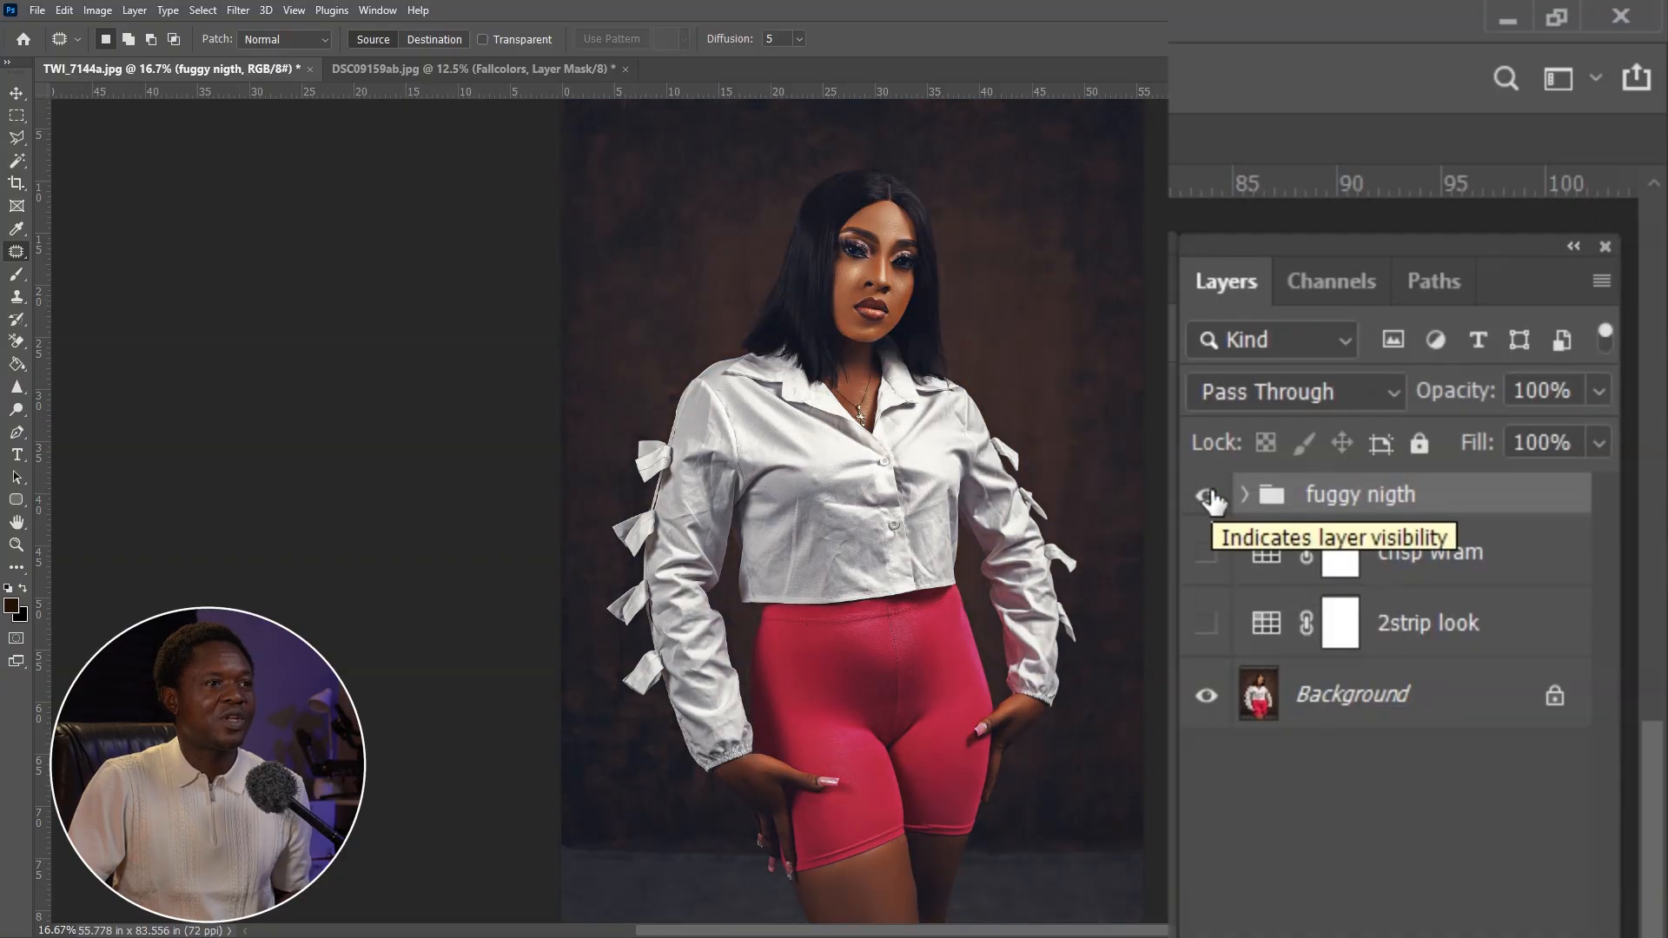
{"action": "left_click", "coordinate": [1213, 496]}
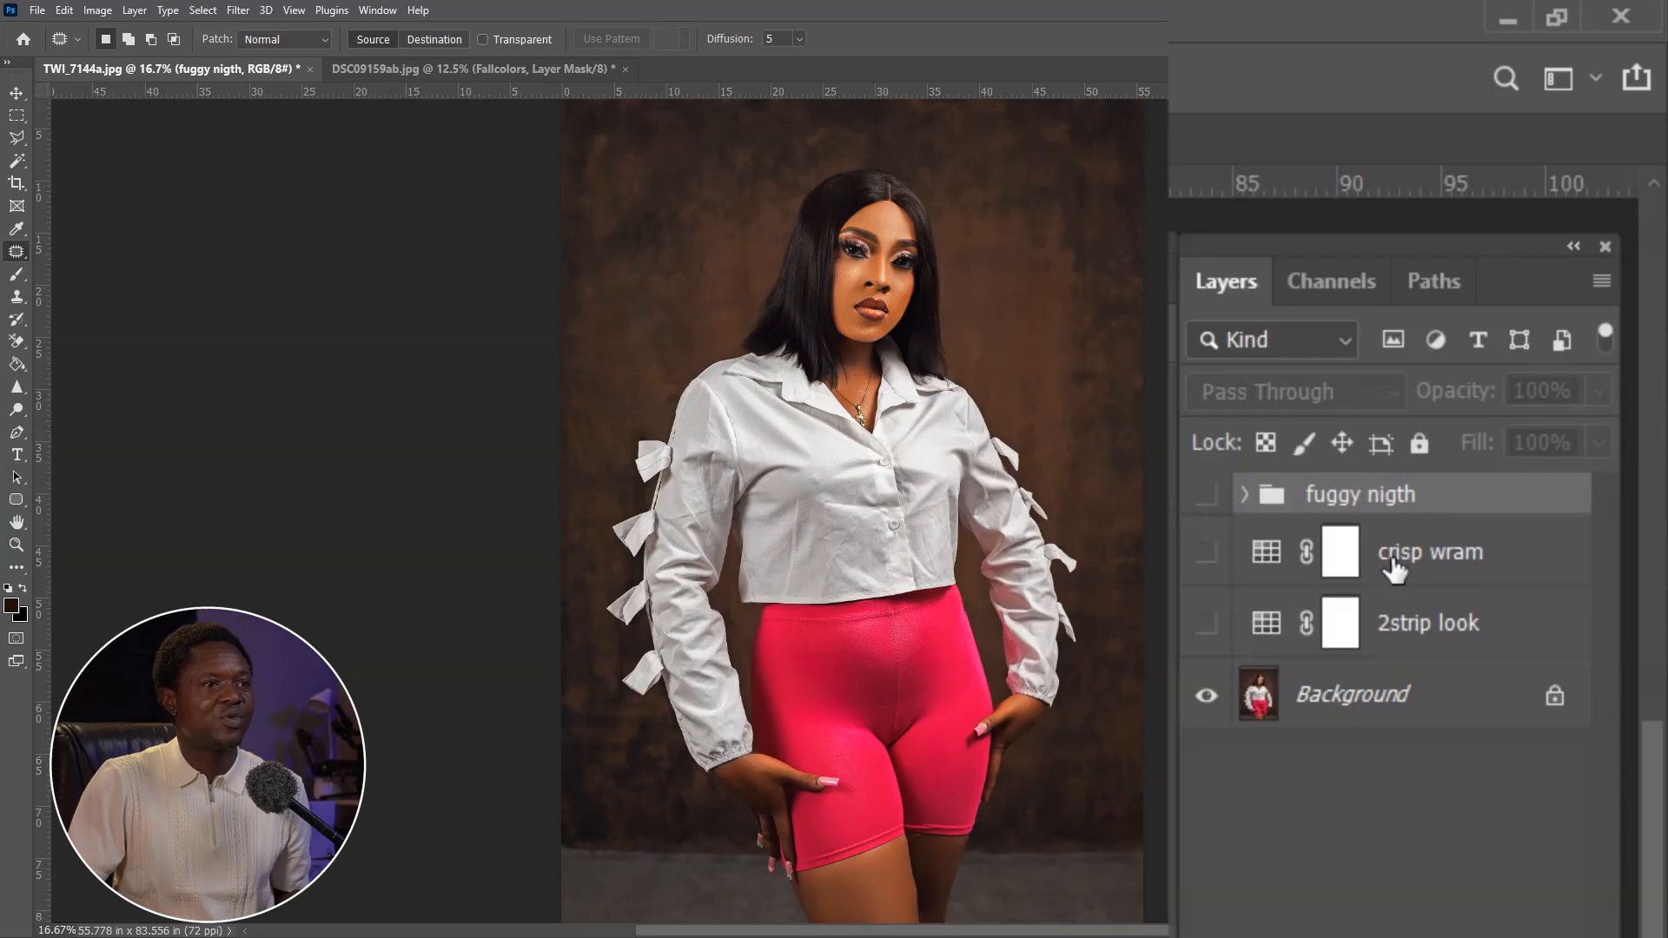
Compare the crisp wram and 2strip look layers one at a time, leaving only 2strip look visible above the background.
{"action": "left_click", "coordinate": [1216, 557]}
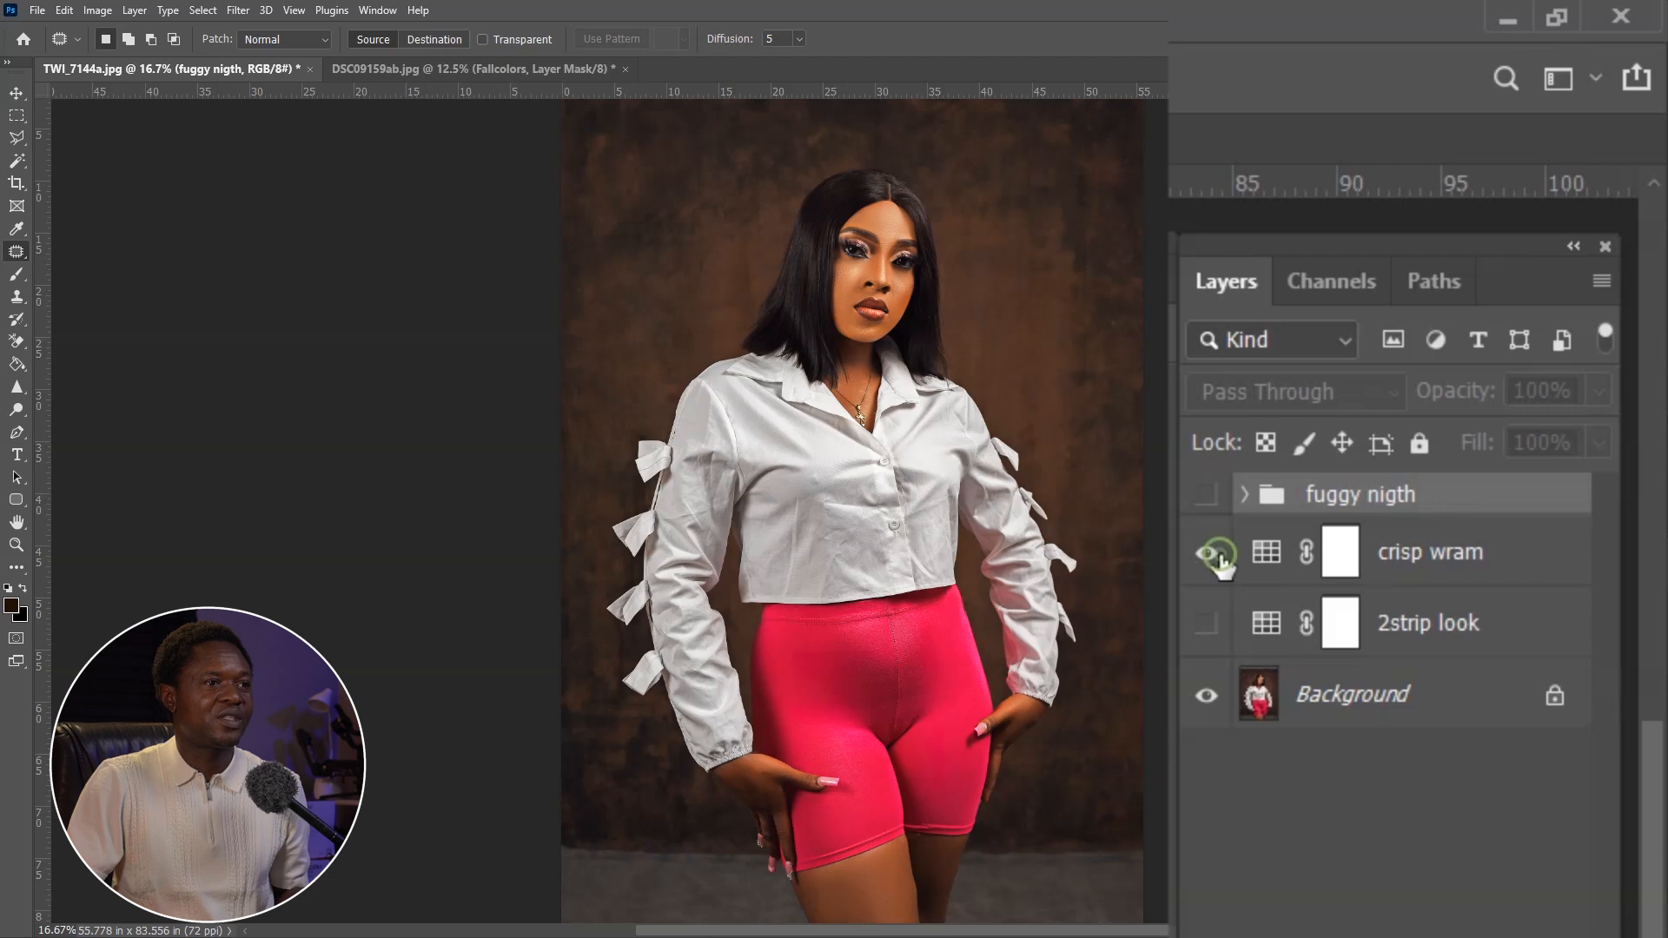
{"action": "left_click", "coordinate": [1225, 554]}
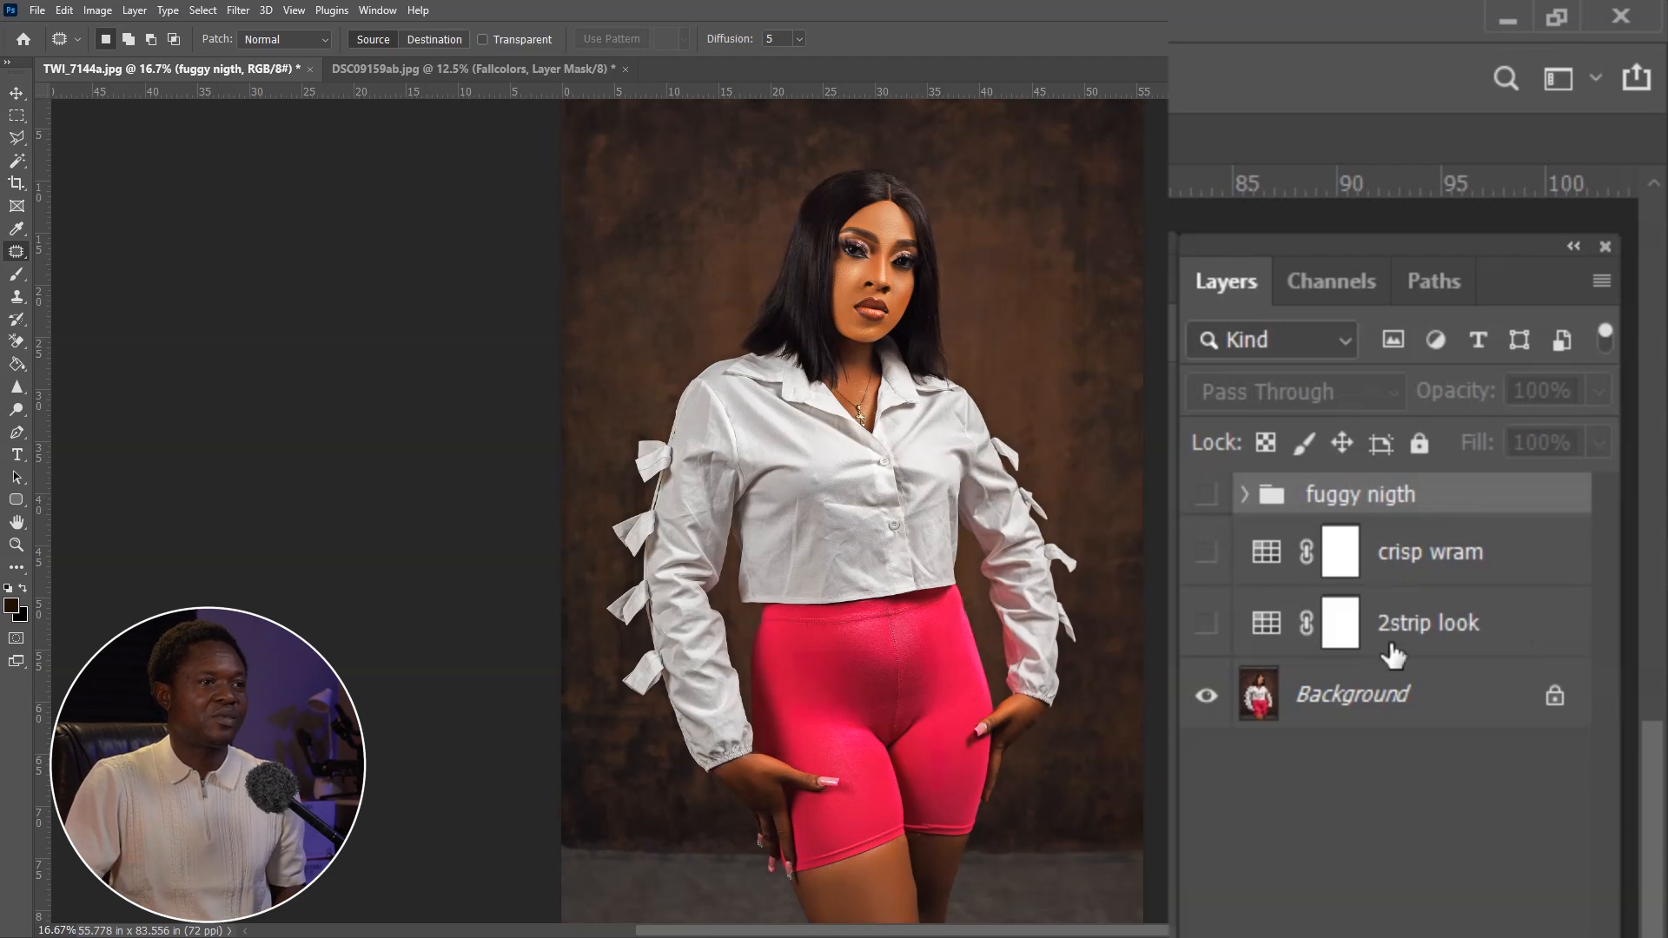
{"action": "left_click", "coordinate": [1209, 626]}
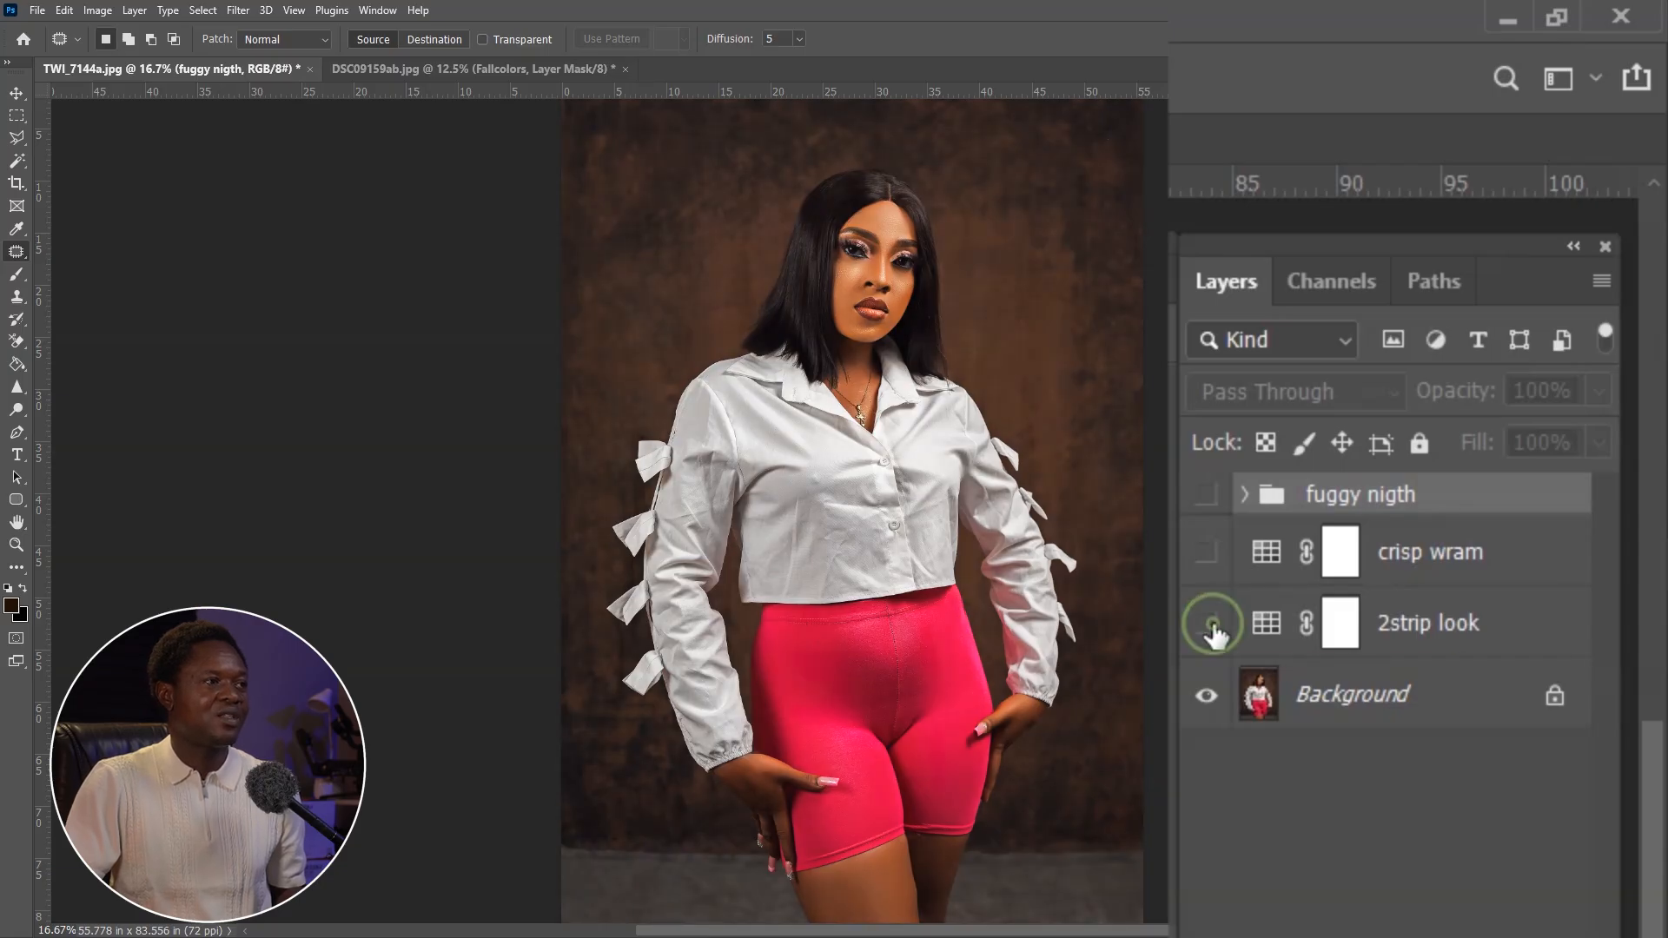
{"action": "left_click", "coordinate": [1211, 624]}
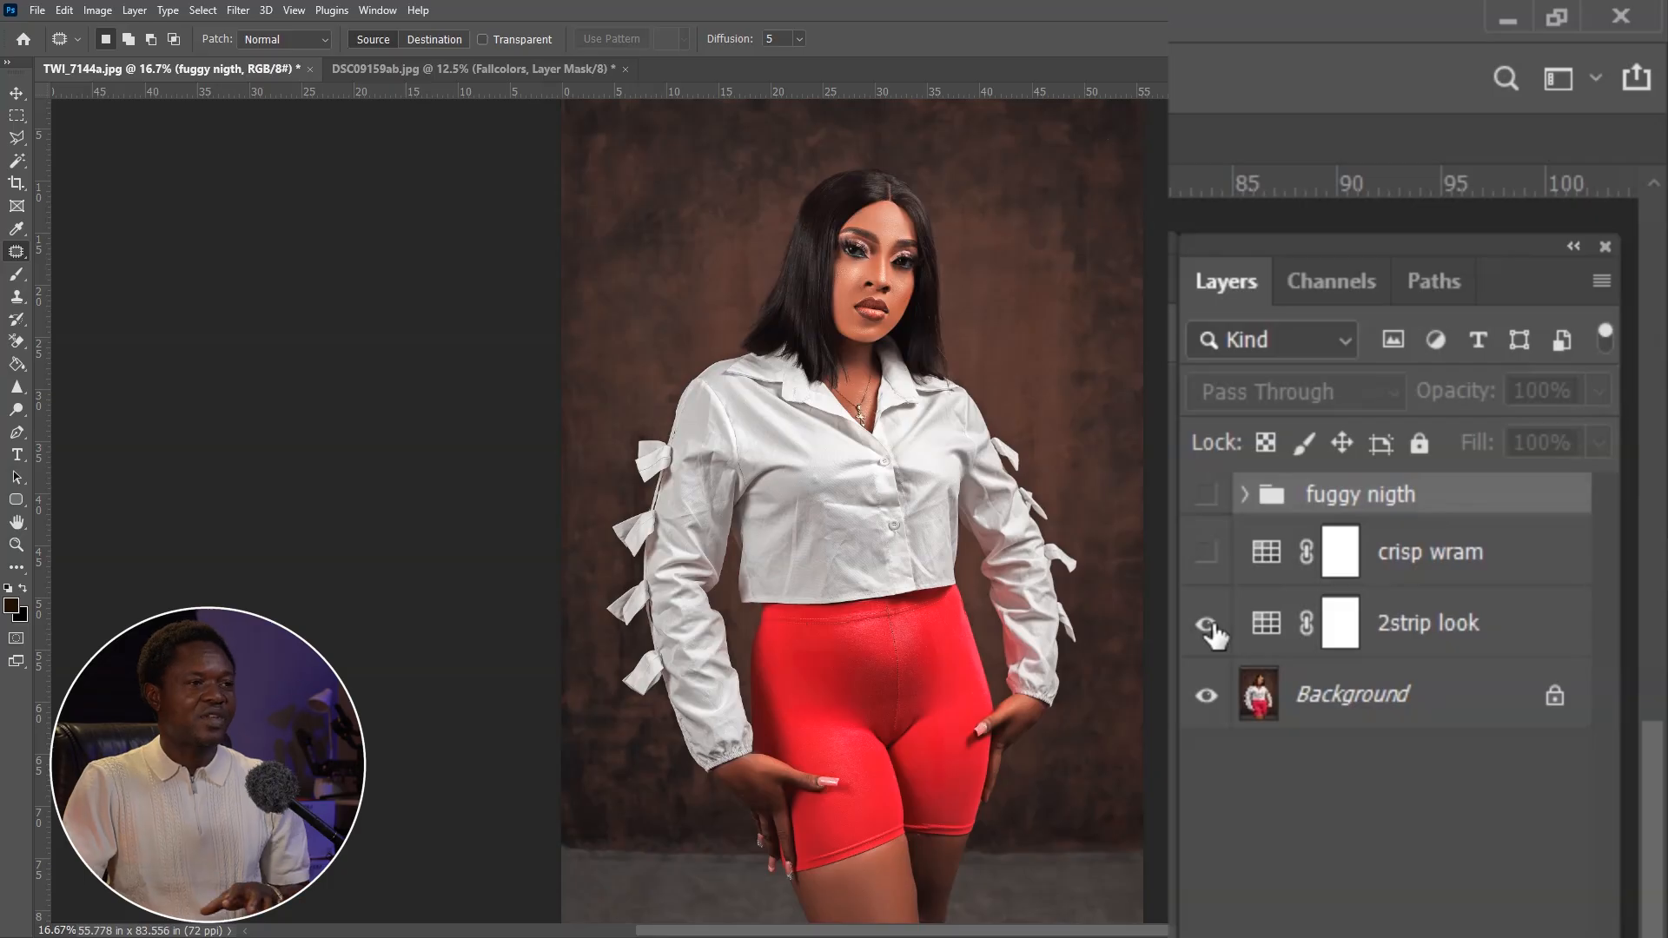